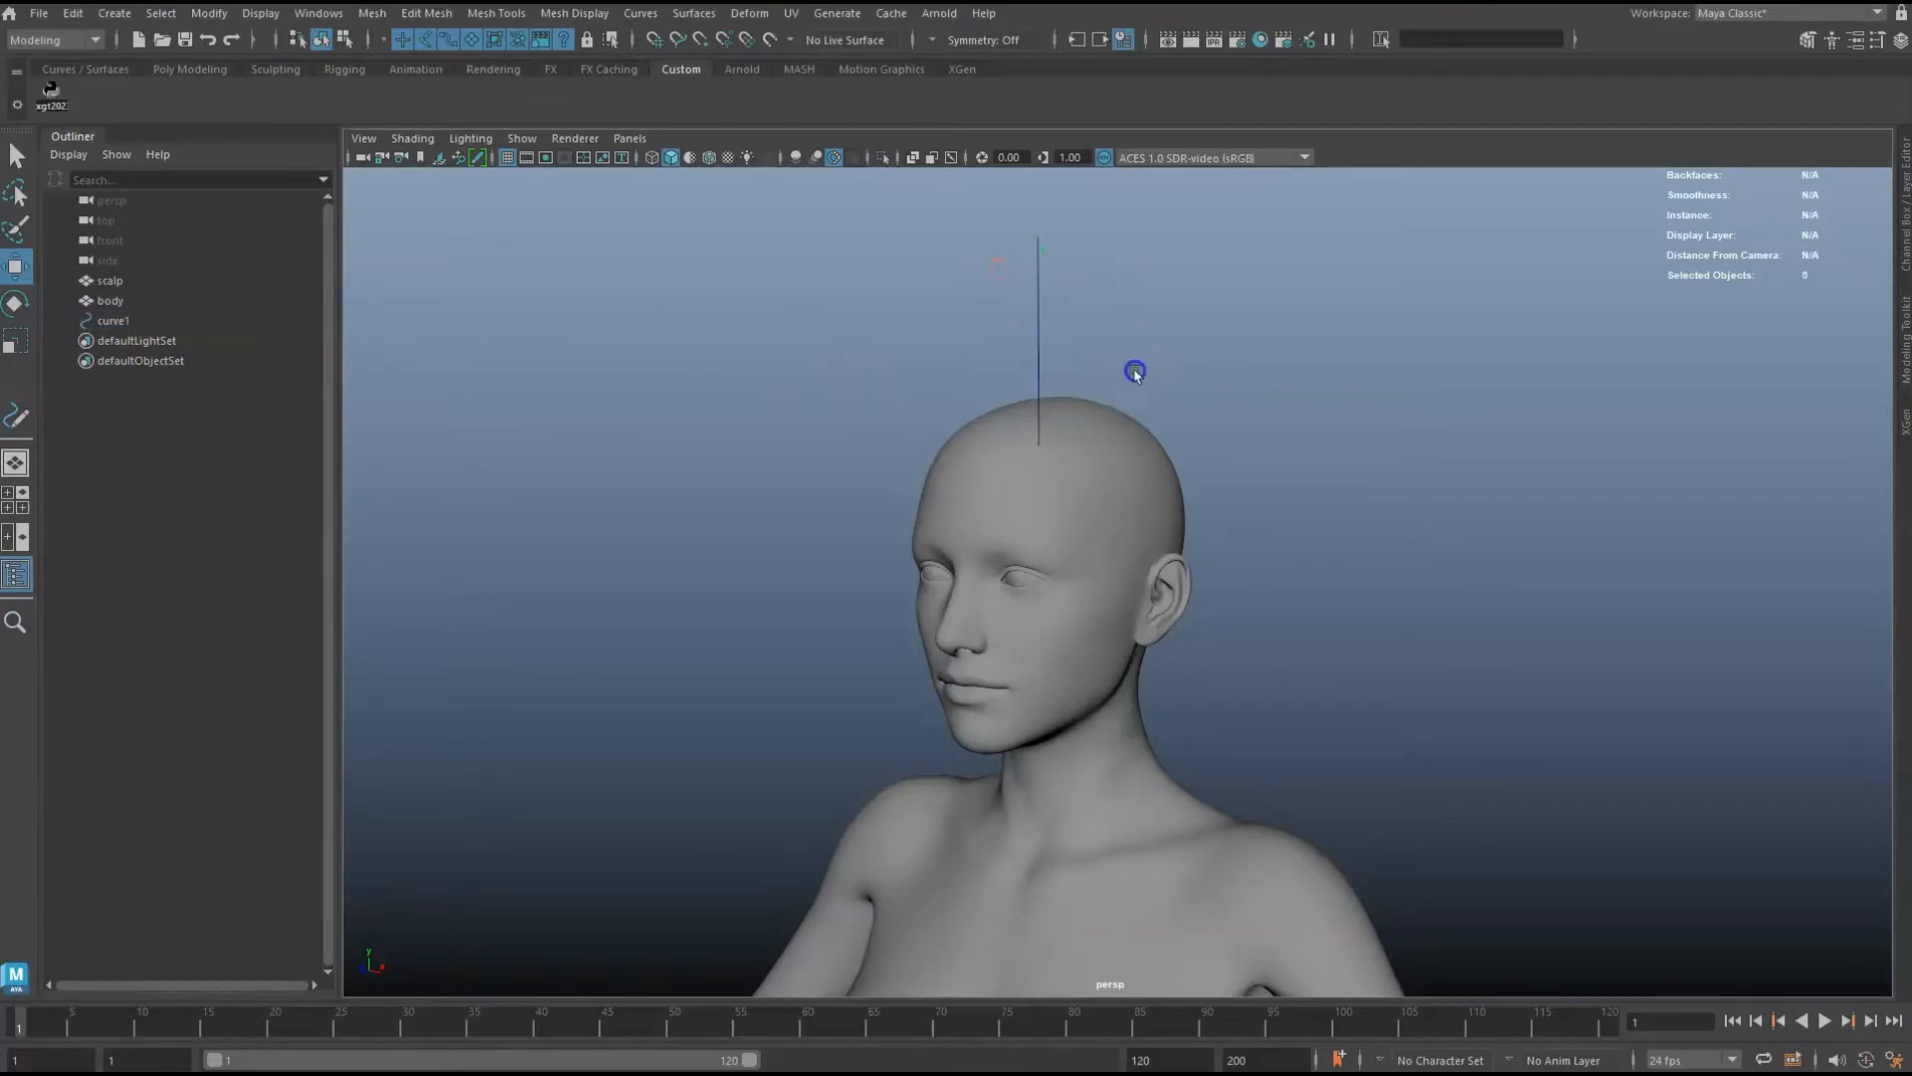
Launch Maya Groomer's Tool and open its Braid Manager, placed clear of the head model.
alt+drag(1135, 371, 1100, 382)
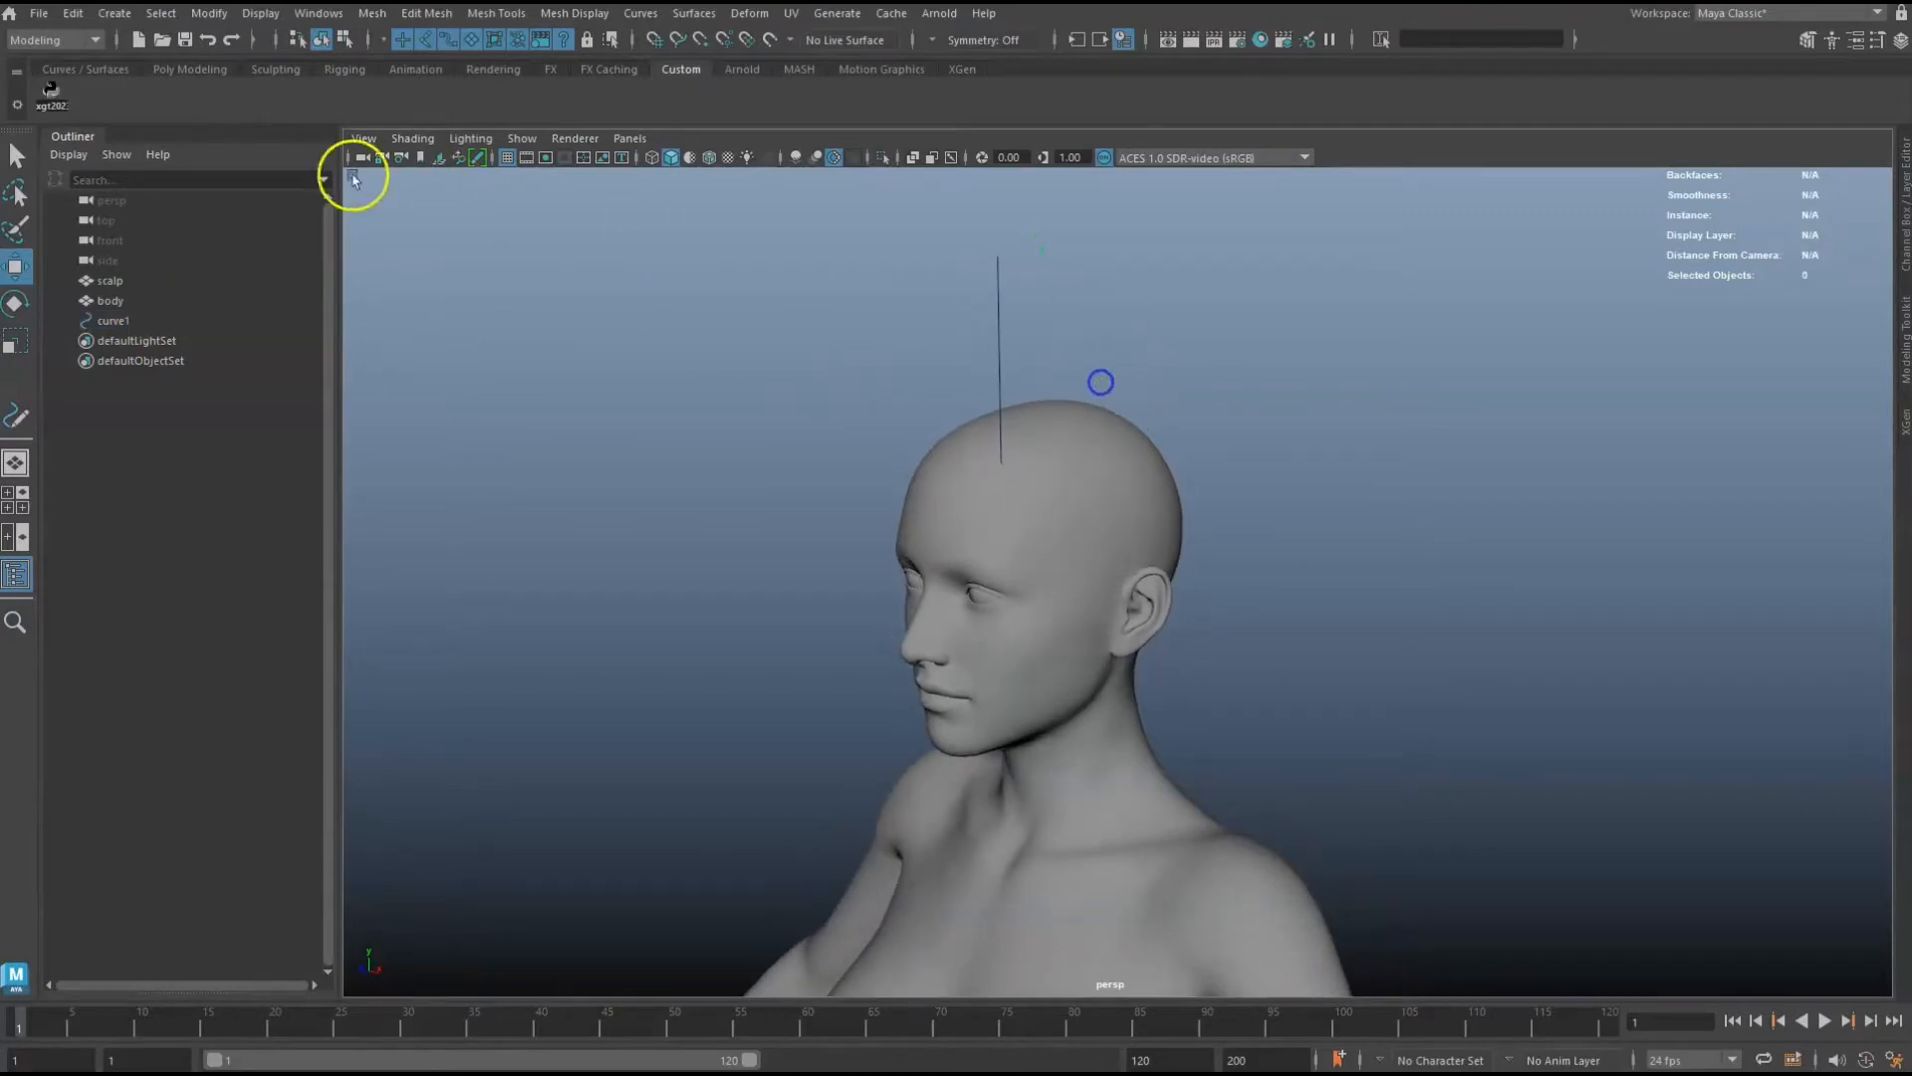
click(55, 100)
drag(1013, 542, 1398, 367)
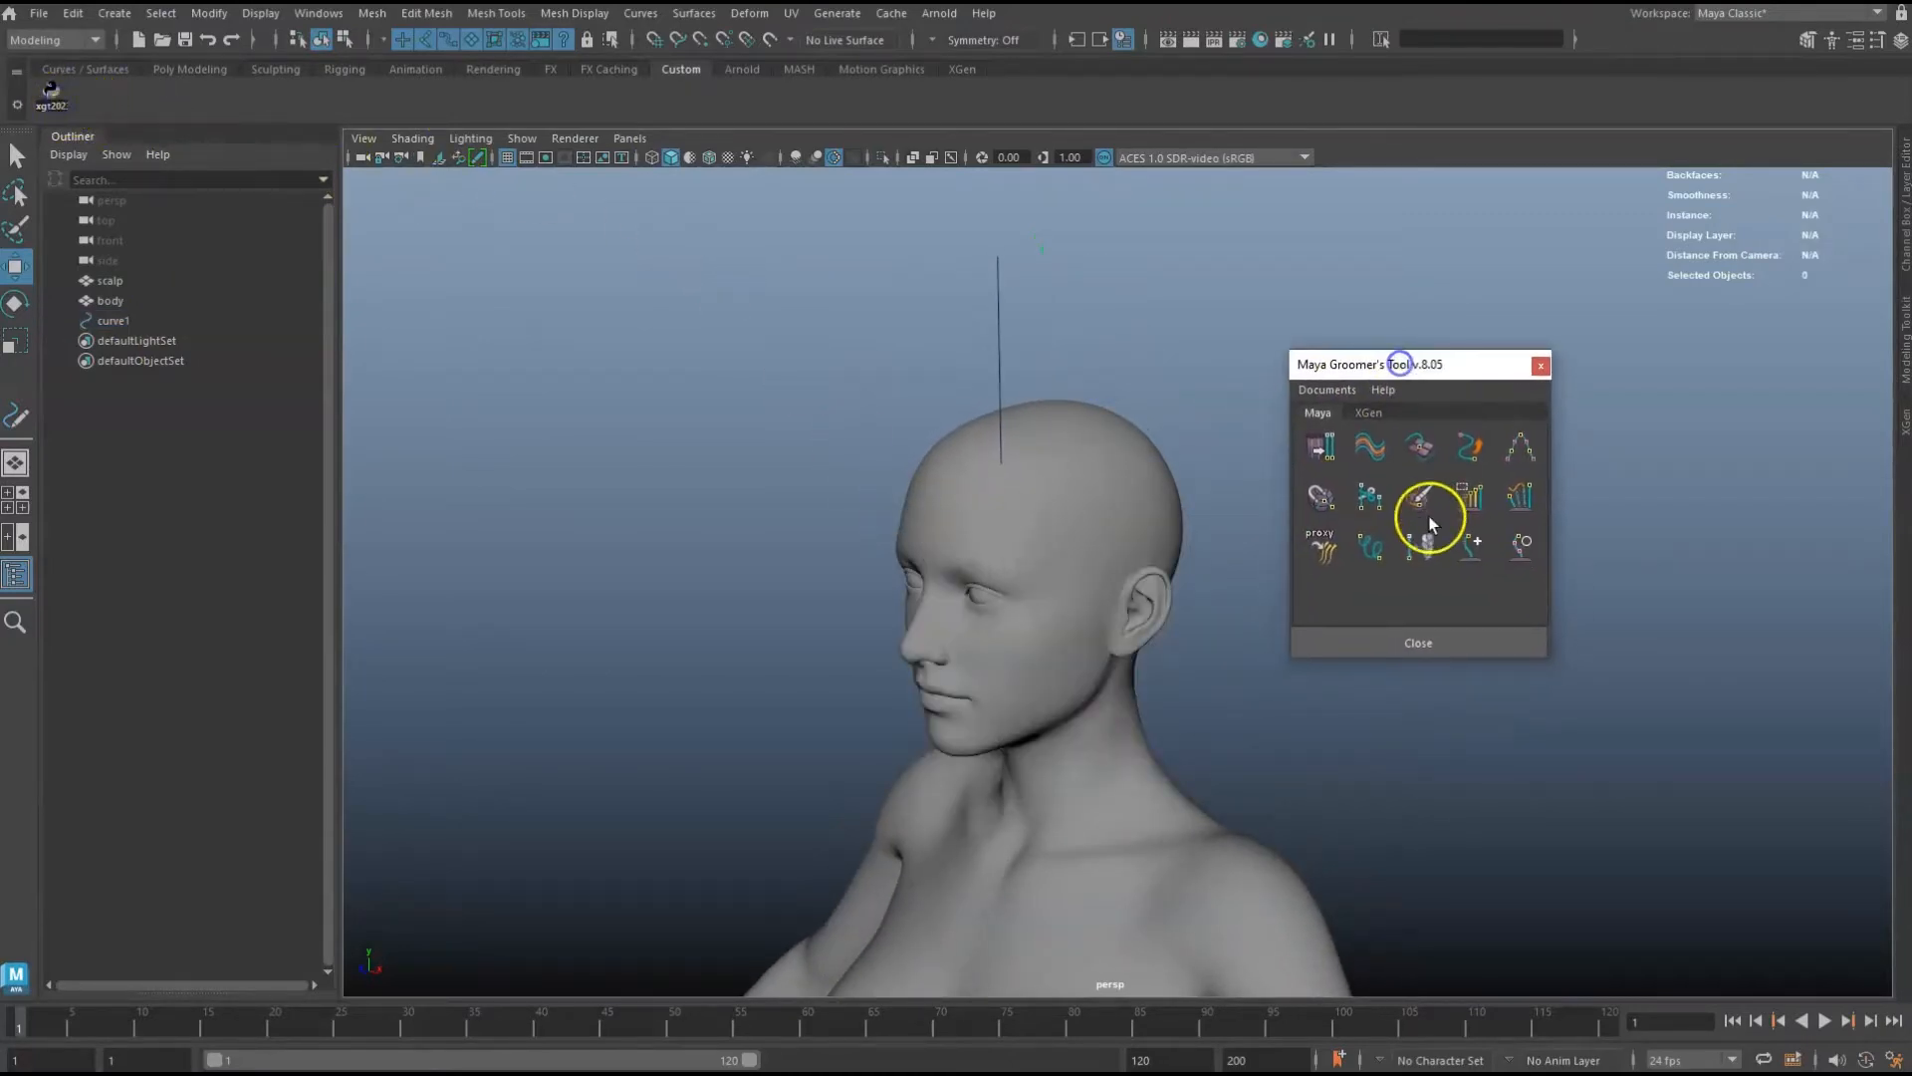
click(1426, 542)
drag(1357, 304, 1665, 327)
Create a braid layer from the curve standing on the head and close the Groomer's Tool window.
alt+middle_drag(1221, 317, 1221, 354)
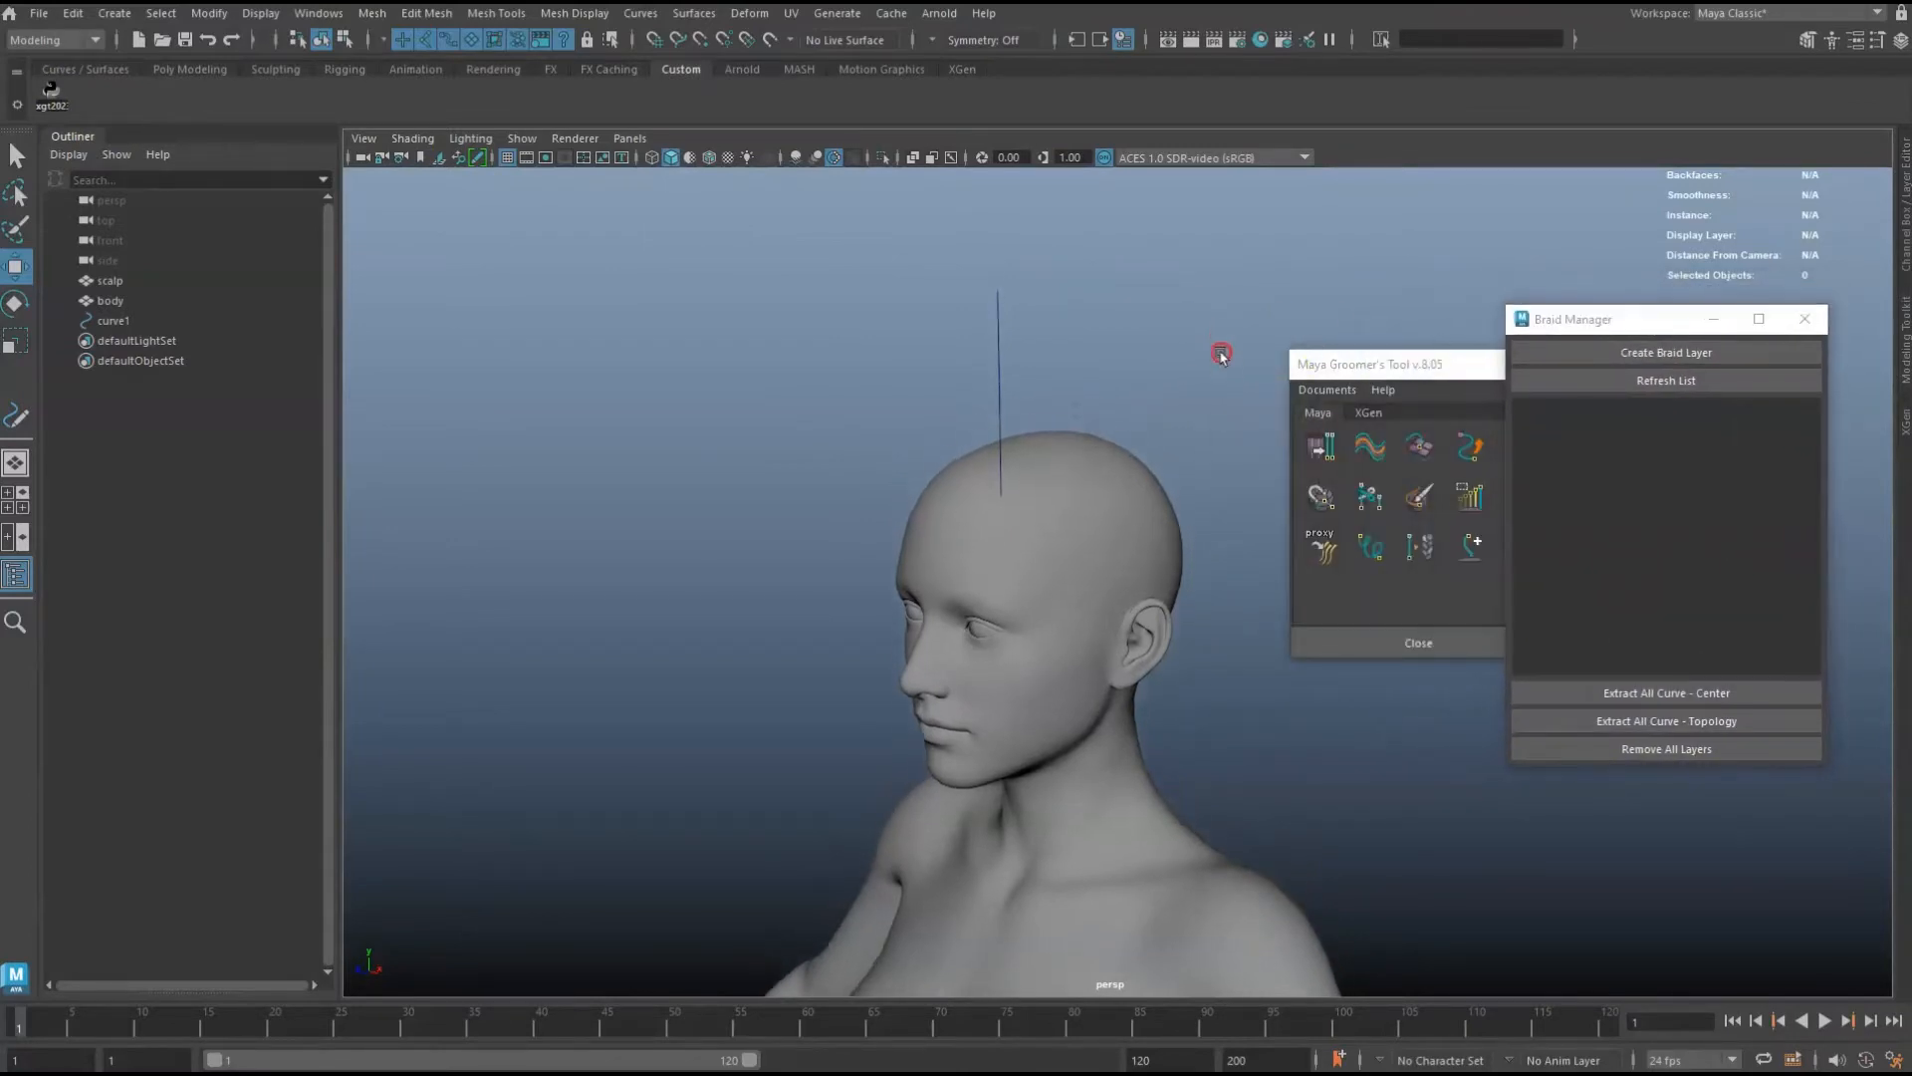
alt+right_drag(1221, 355, 1258, 362)
drag(1011, 289, 923, 331)
click(1556, 351)
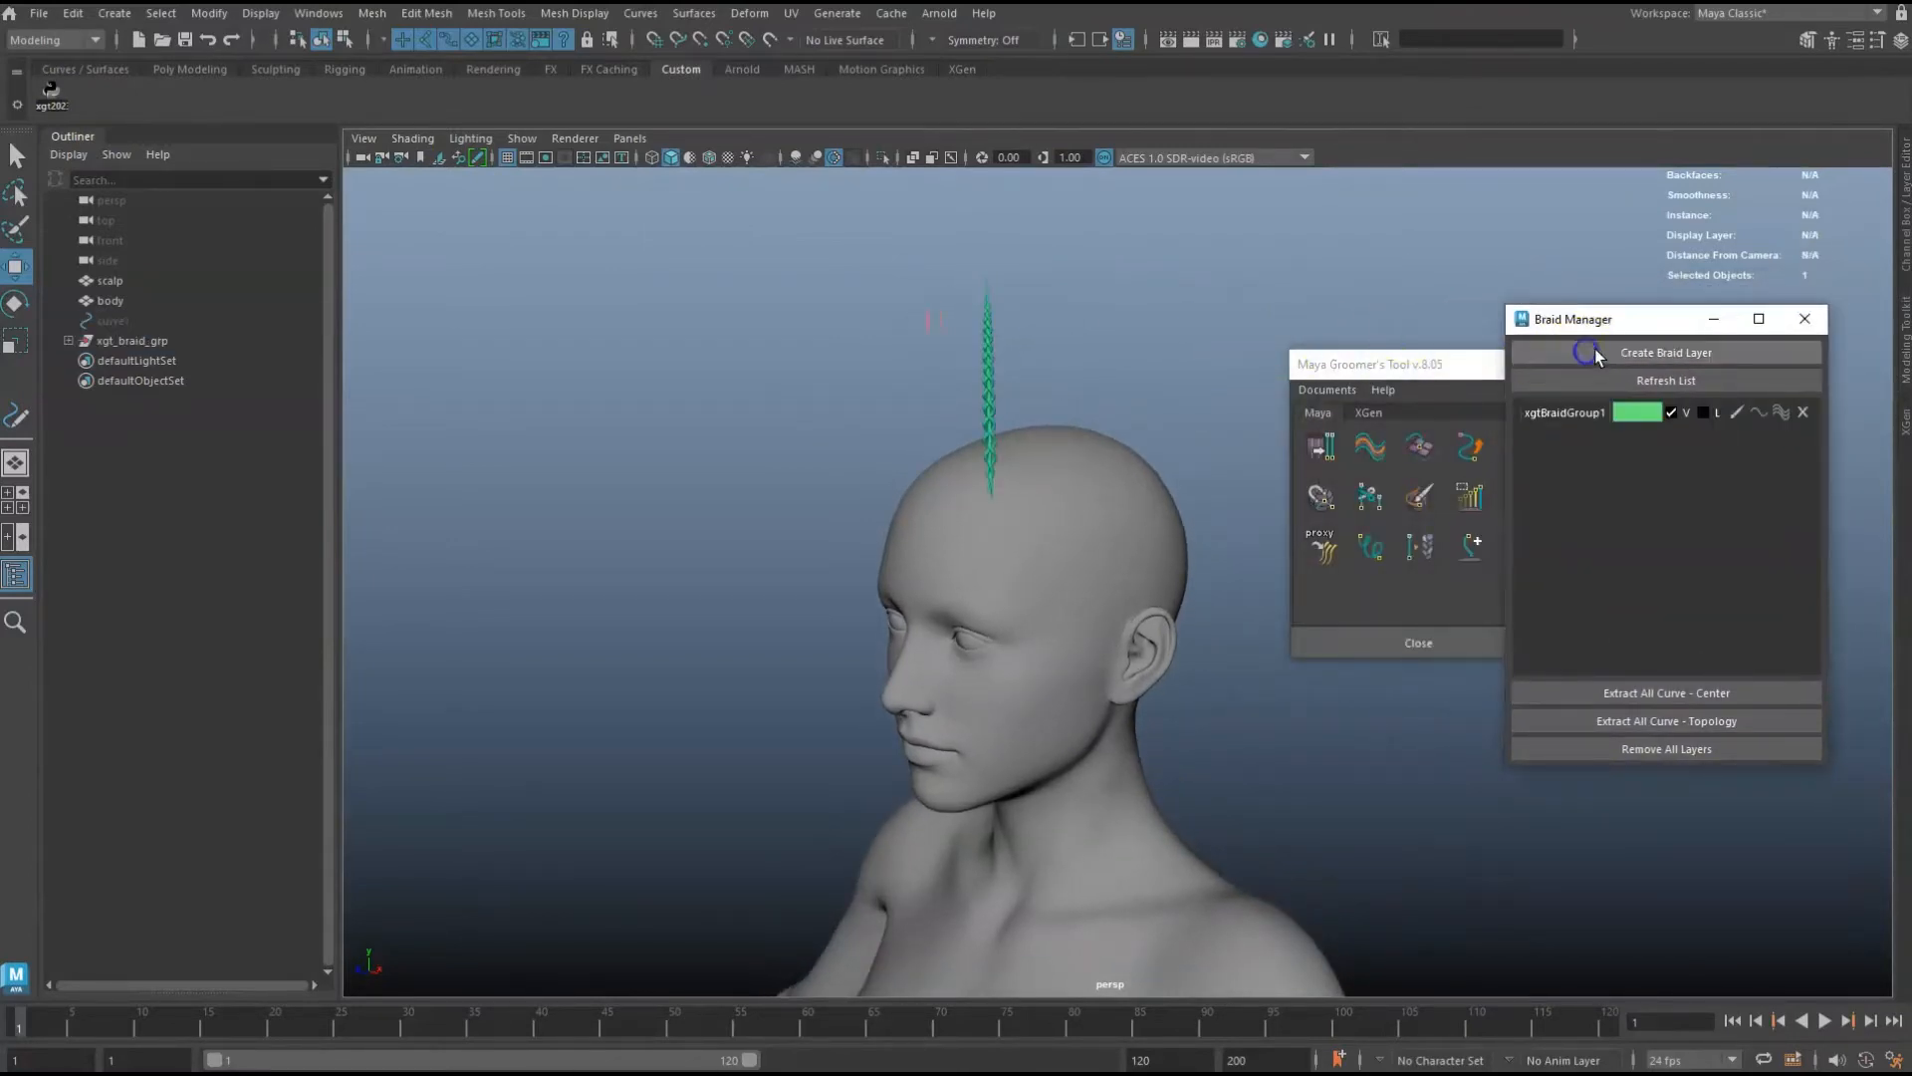
drag(1433, 368, 1509, 409)
click(1501, 394)
Duplicate the braid's hidden source curve twice and reorder the copies directly below the original in the Outliner.
alt+right_drag(1510, 410, 1535, 415)
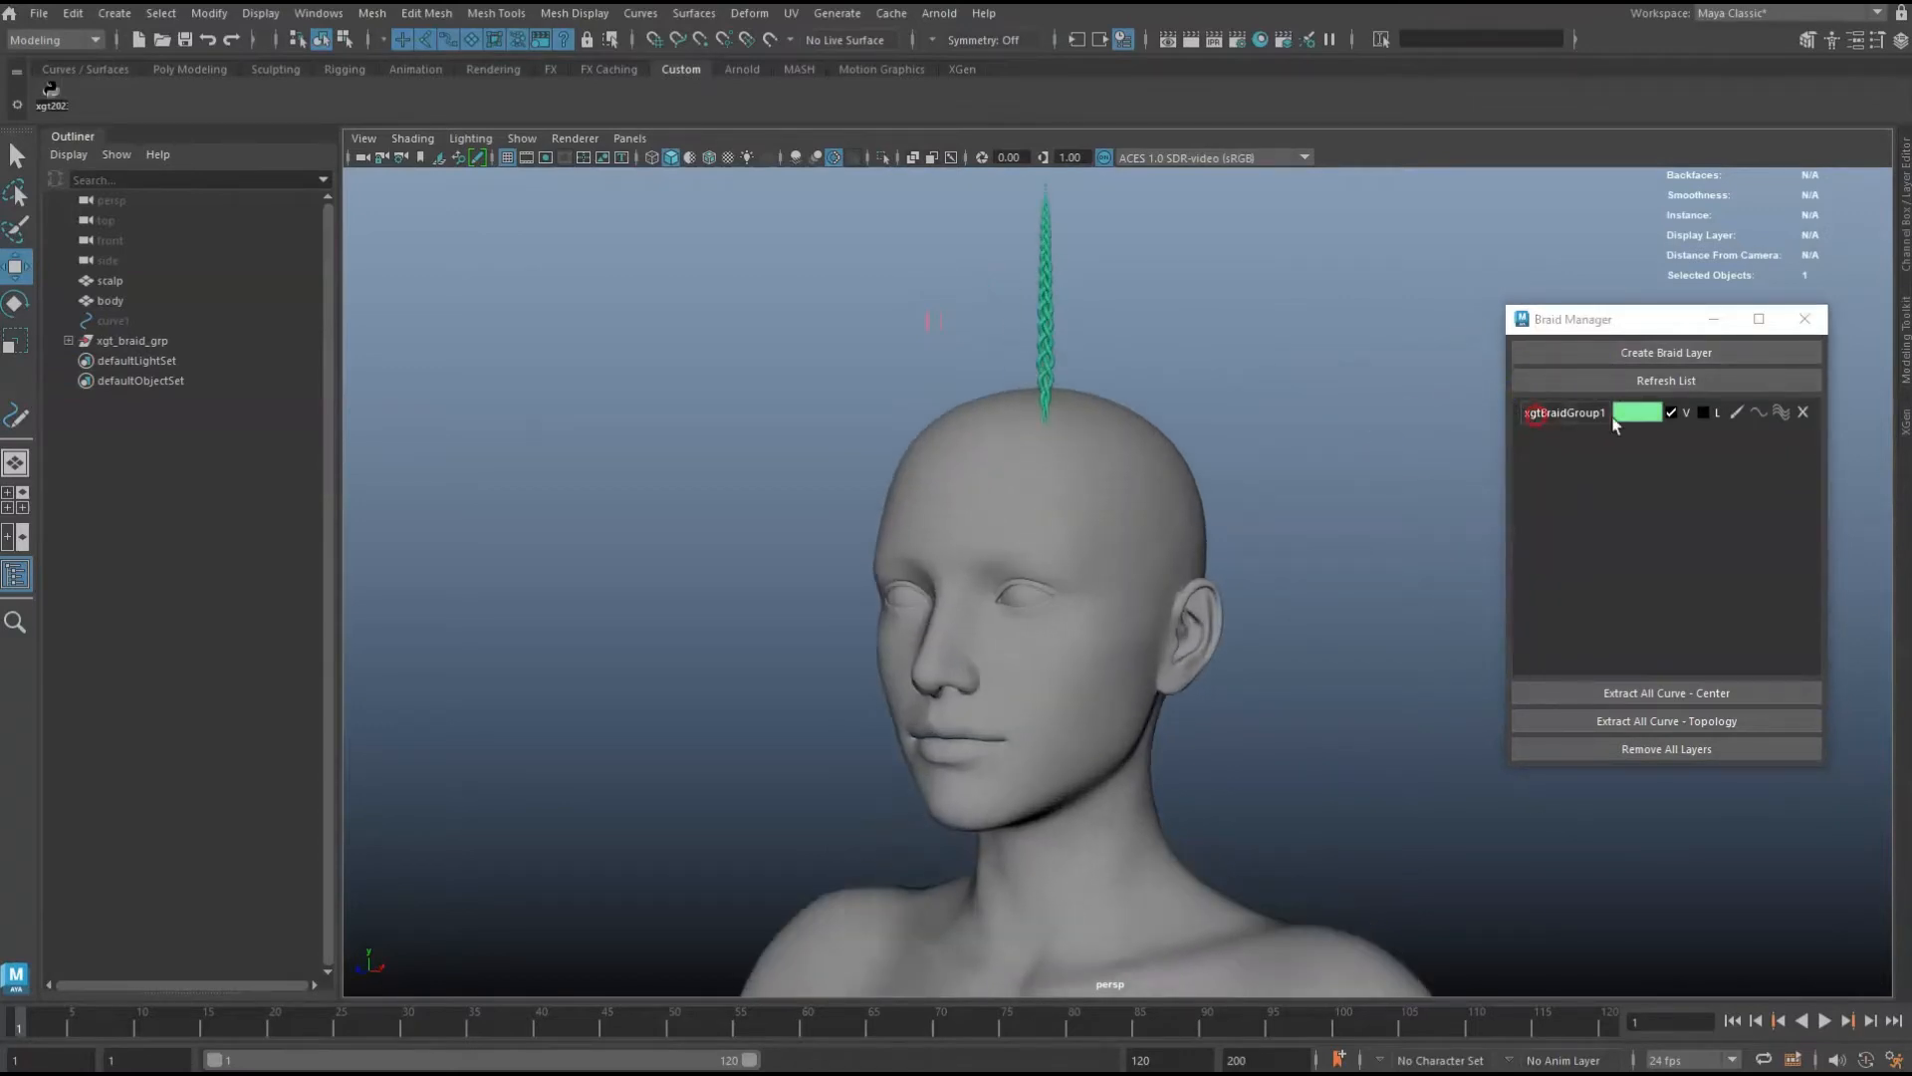
alt+drag(1205, 406, 1233, 477)
click(128, 326)
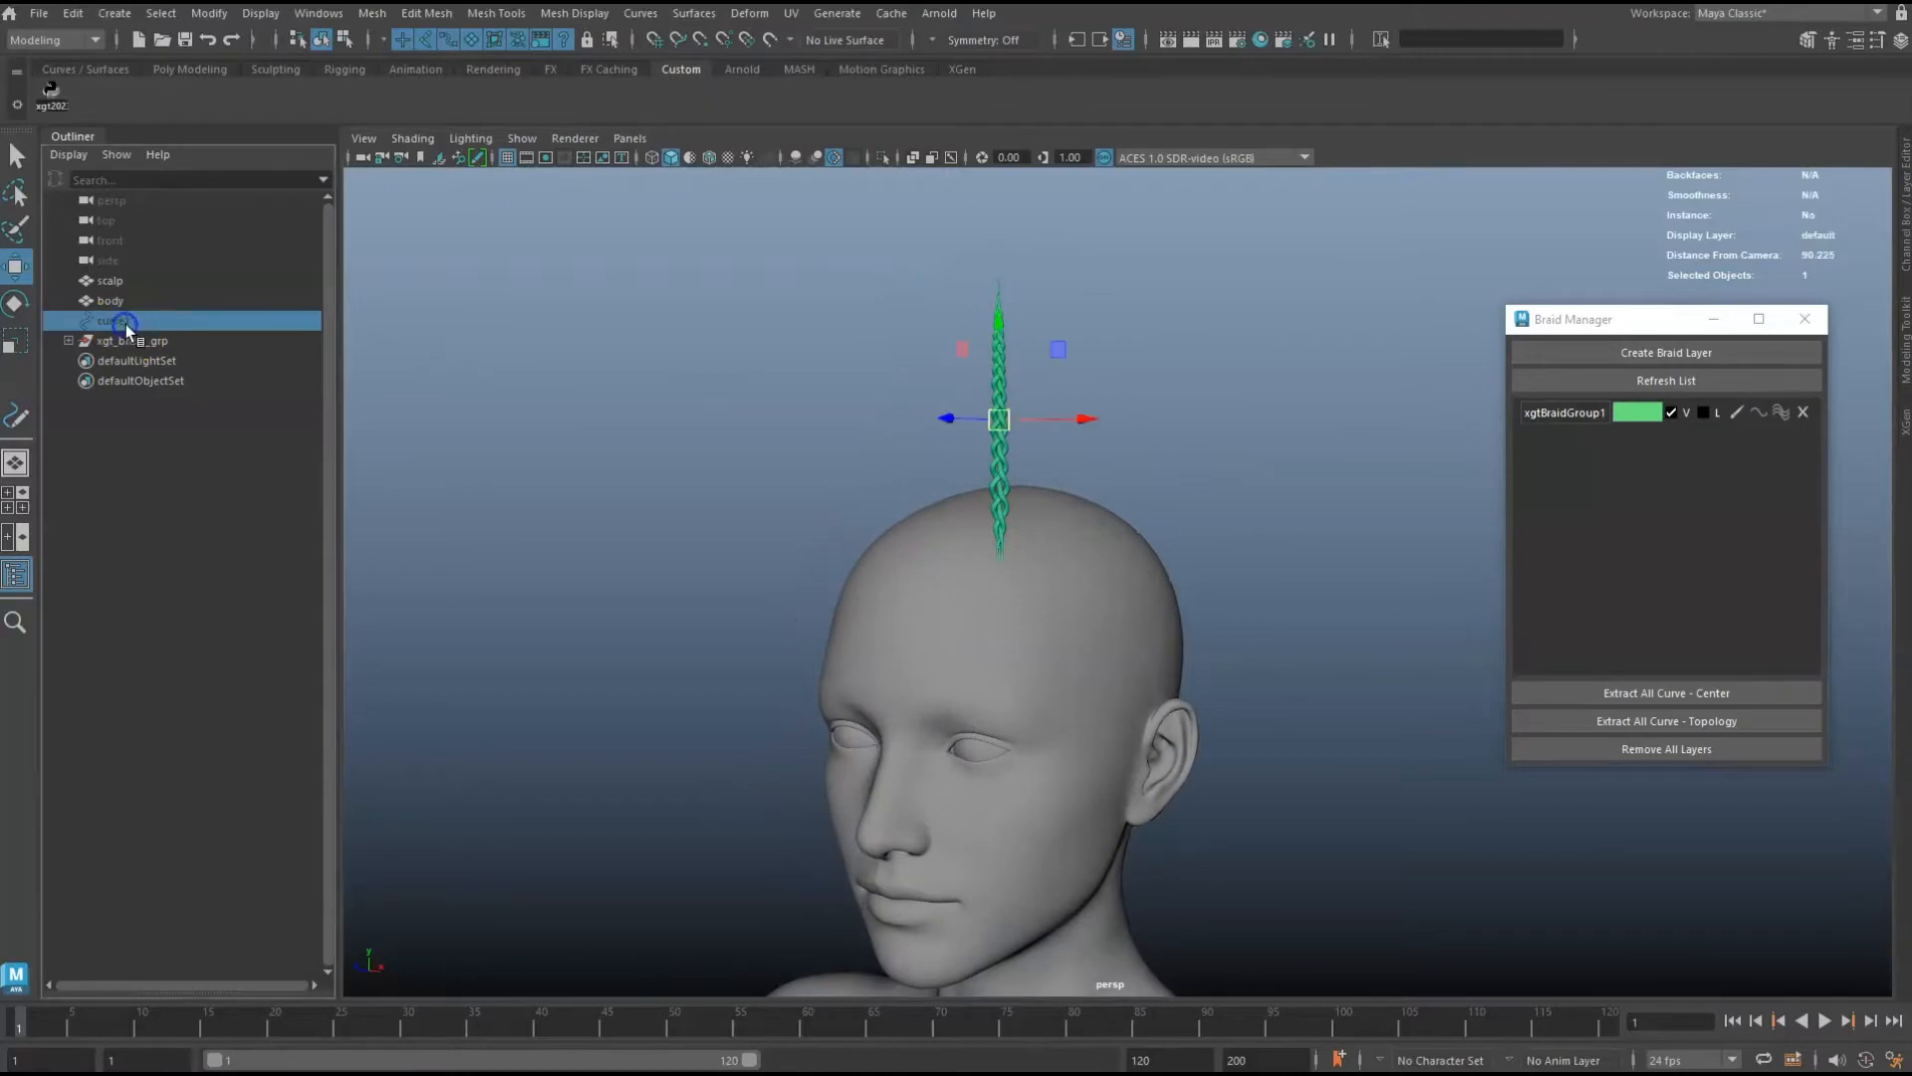
key(ctrl+d)
key(ctrl+d)
click(148, 360)
shift+click(131, 375)
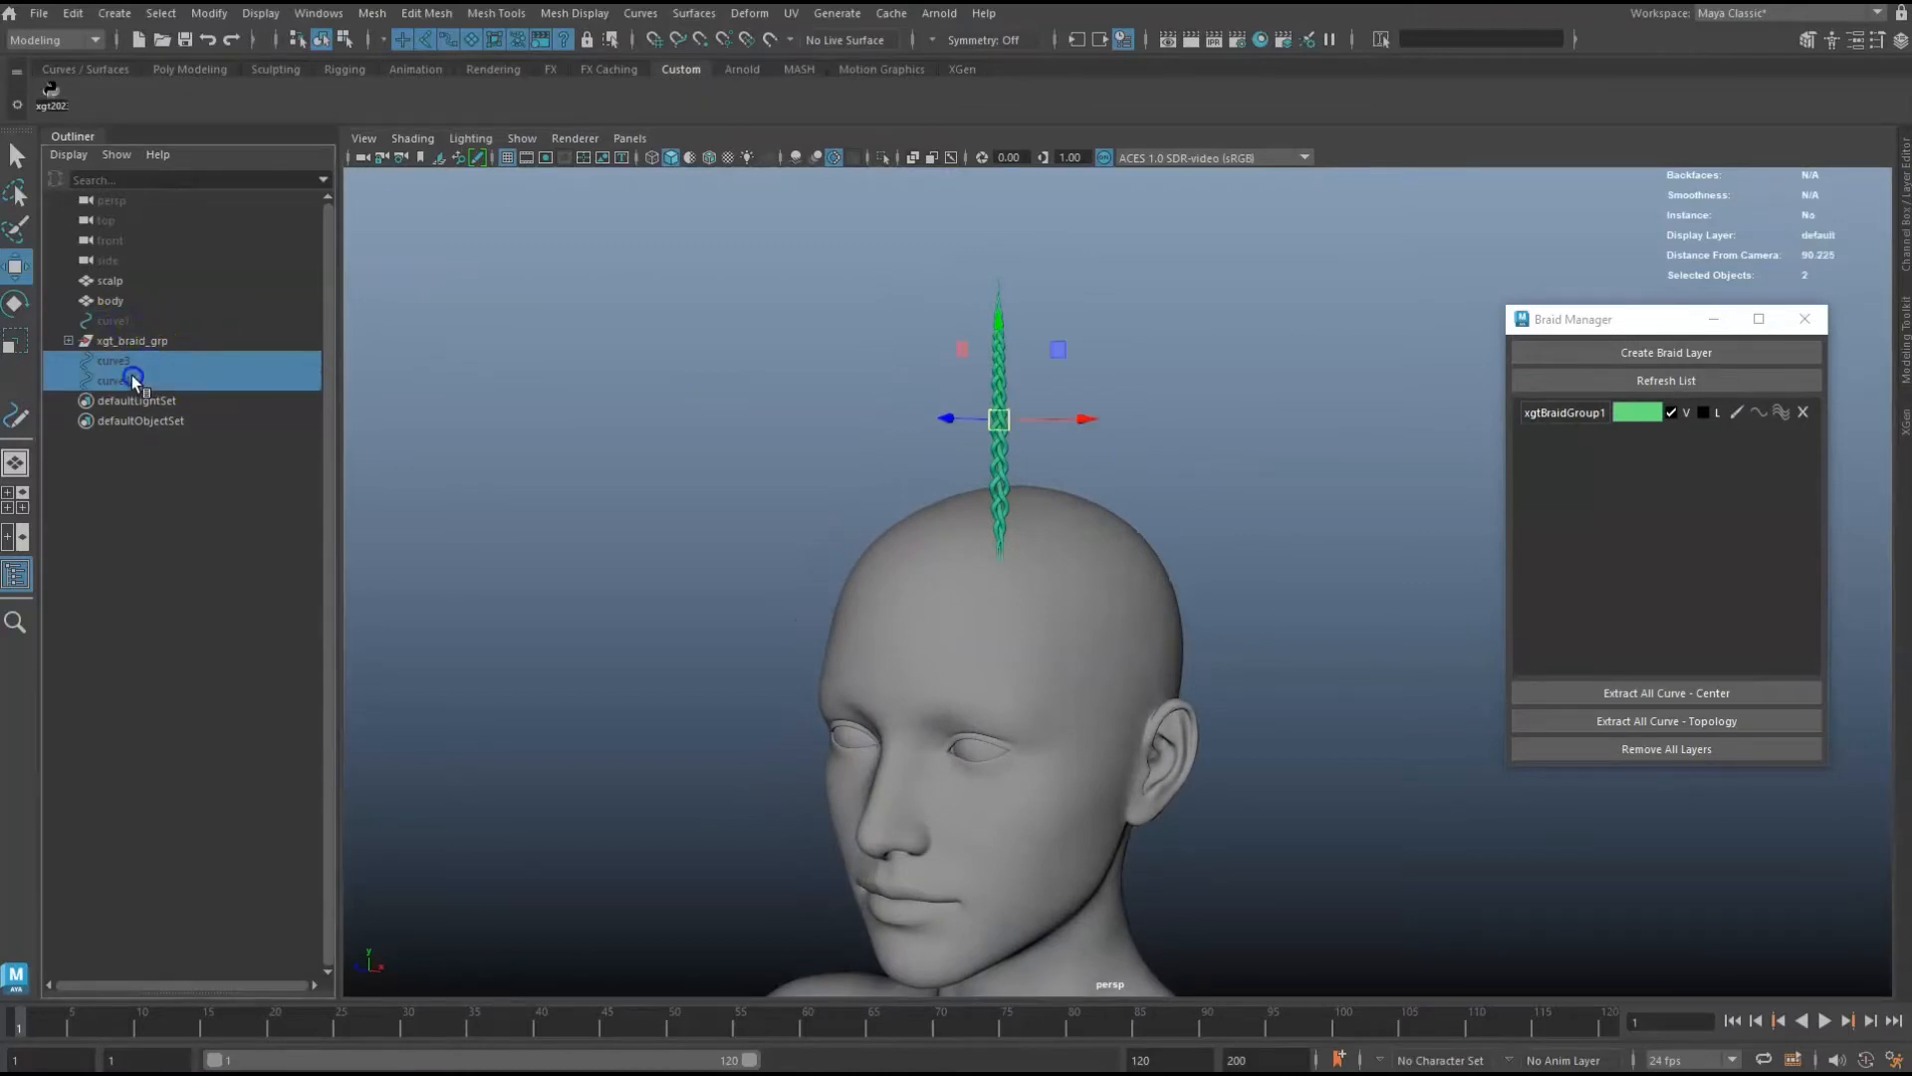
middle_drag(131, 375, 135, 330)
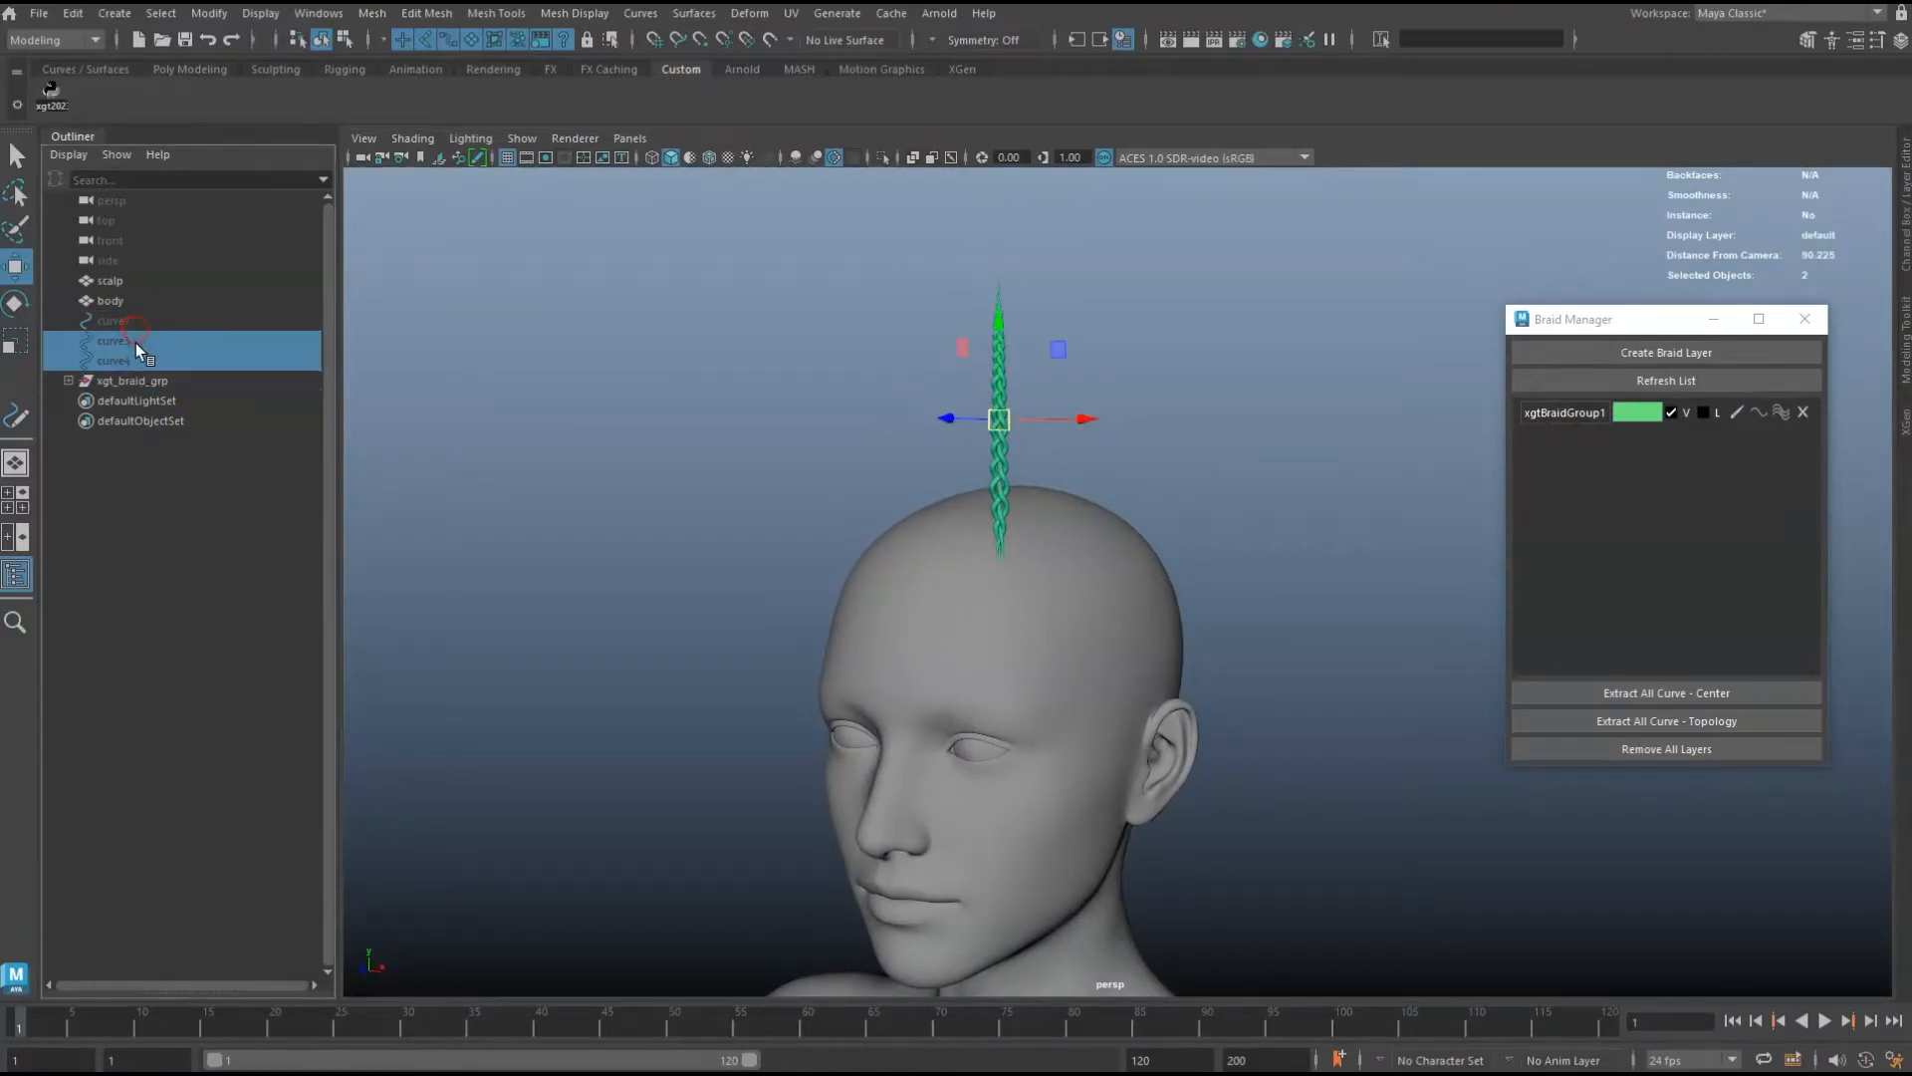
Unhide the two curve copies, space them out beside the green braid along X, and lower them toward the scalp.
alt+drag(735, 362, 1187, 522)
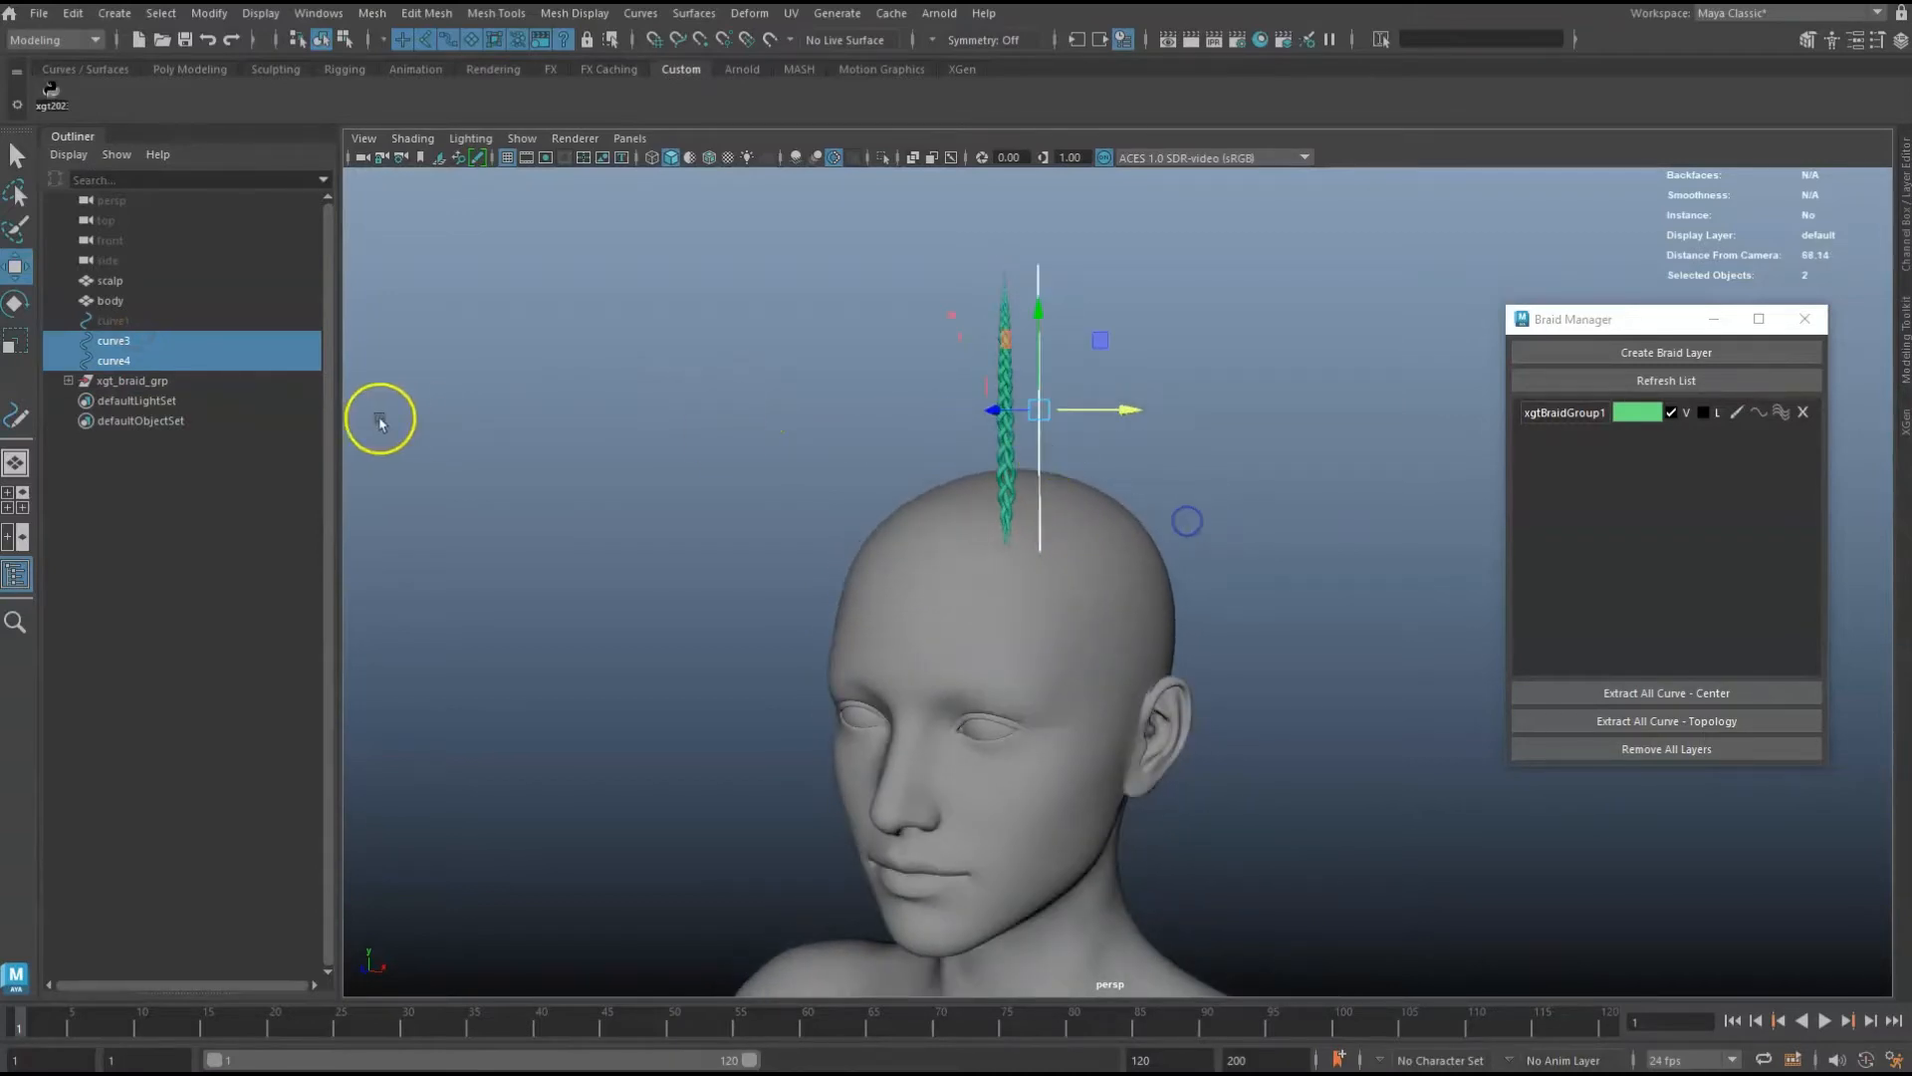
click(153, 363)
drag(1134, 410, 1159, 416)
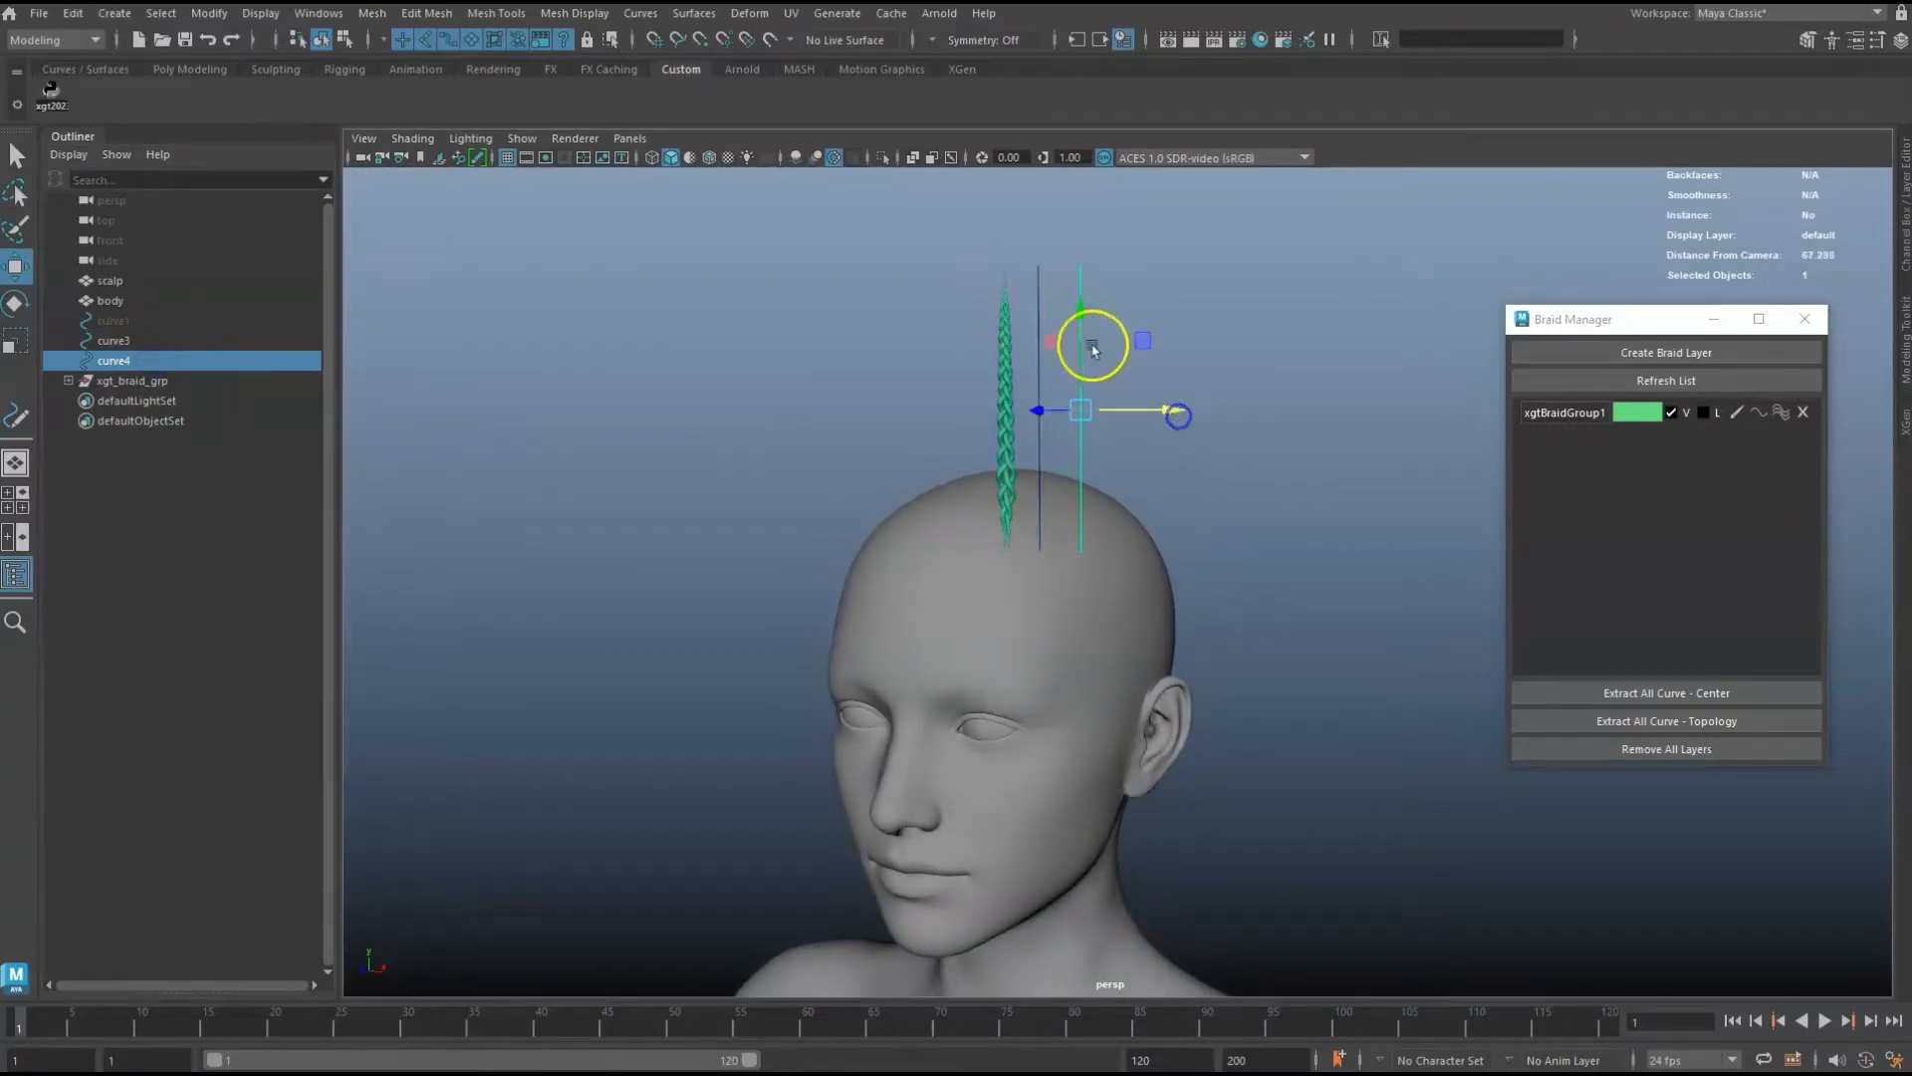
alt+drag(1179, 569, 1093, 571)
alt+drag(1016, 520, 1054, 525)
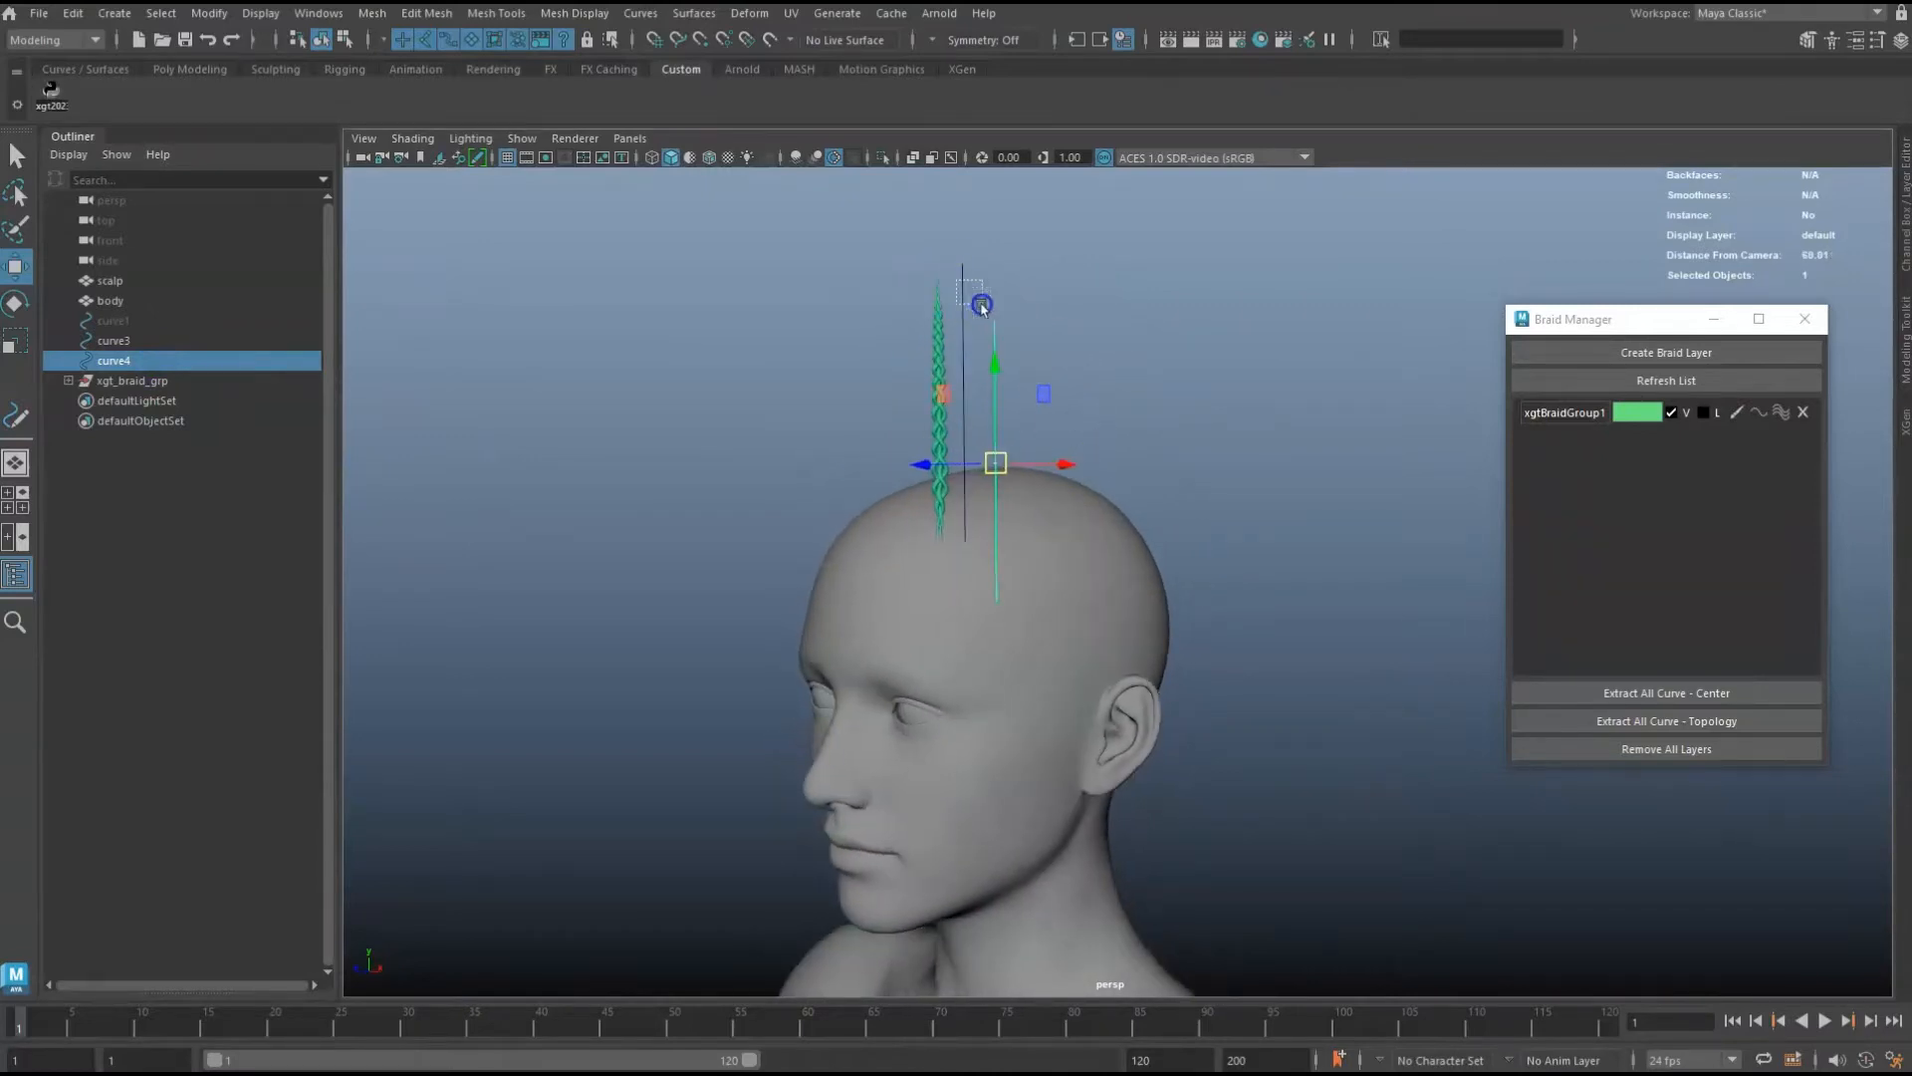
drag(959, 283, 981, 305)
click(1109, 427)
alt+drag(1110, 428, 1158, 426)
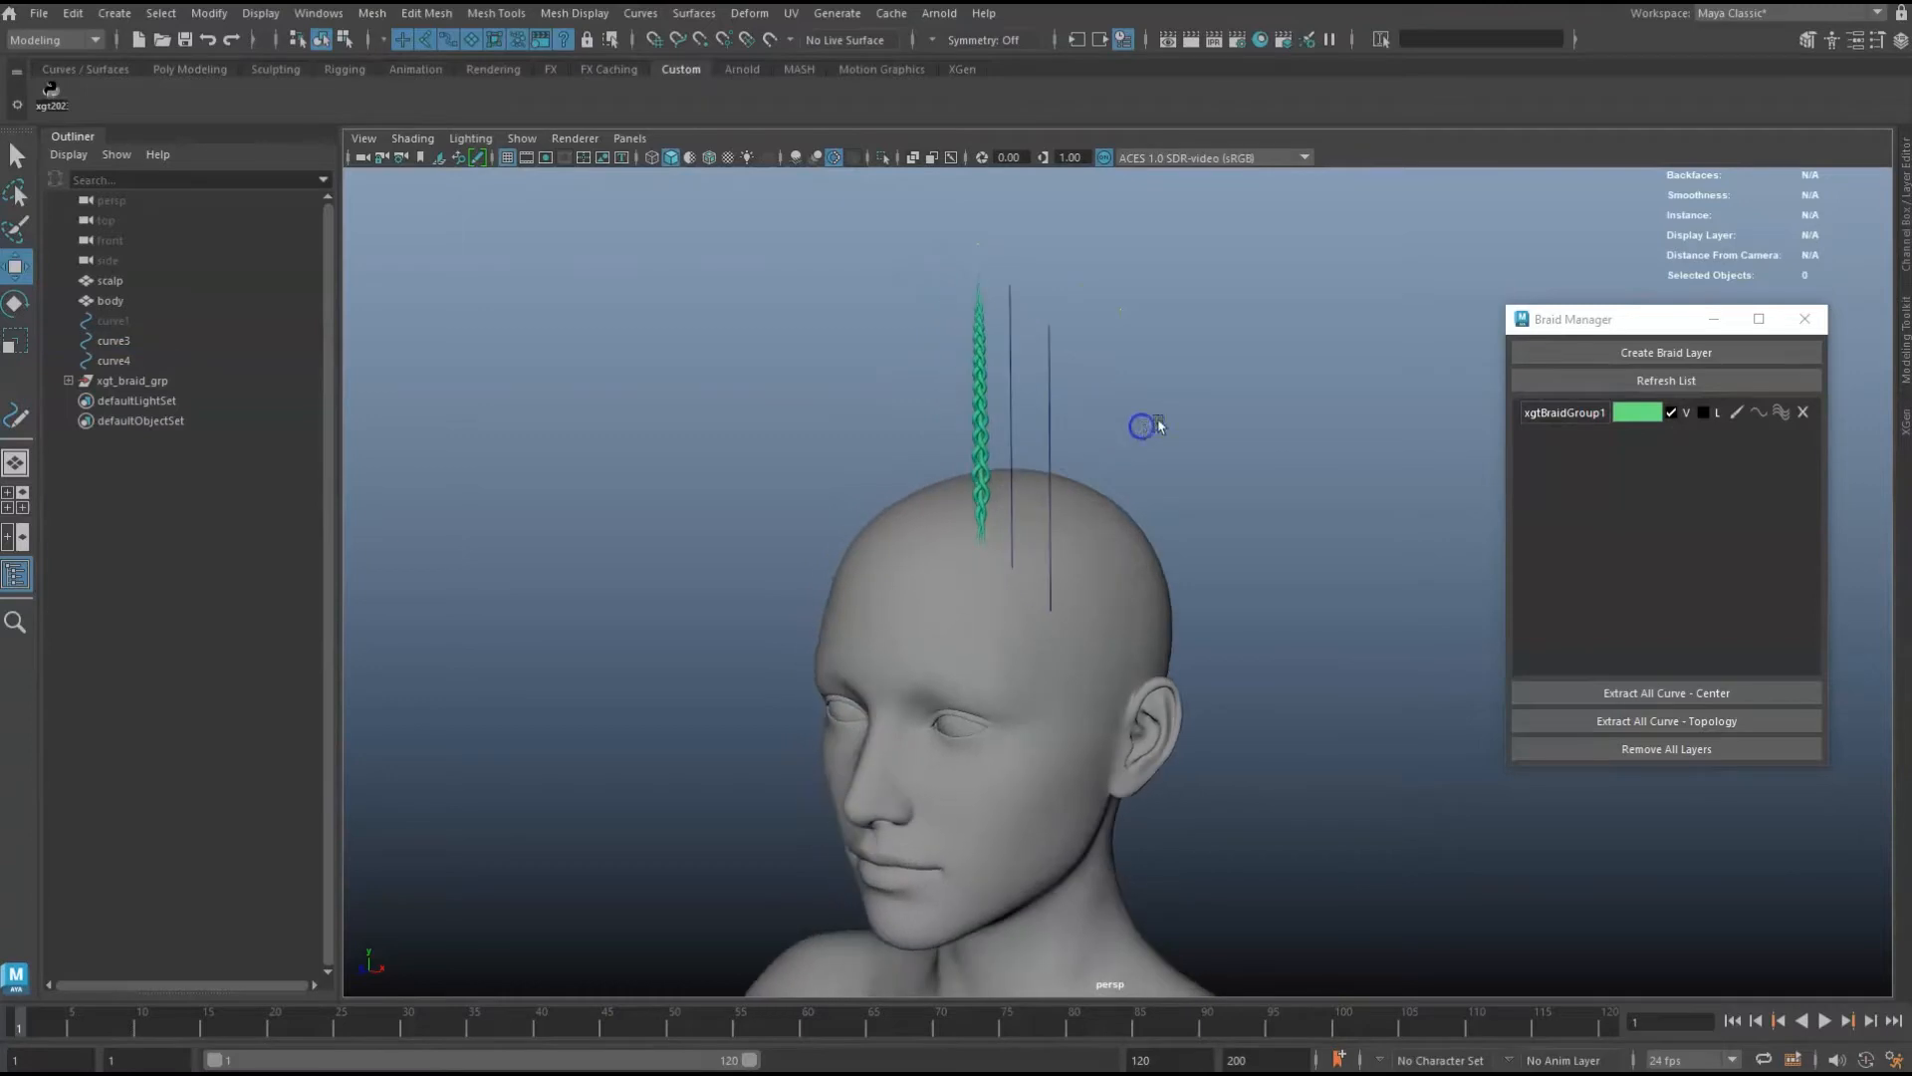
Create a separate braid layer from each of the two curve copies.
click(1002, 321)
click(1666, 352)
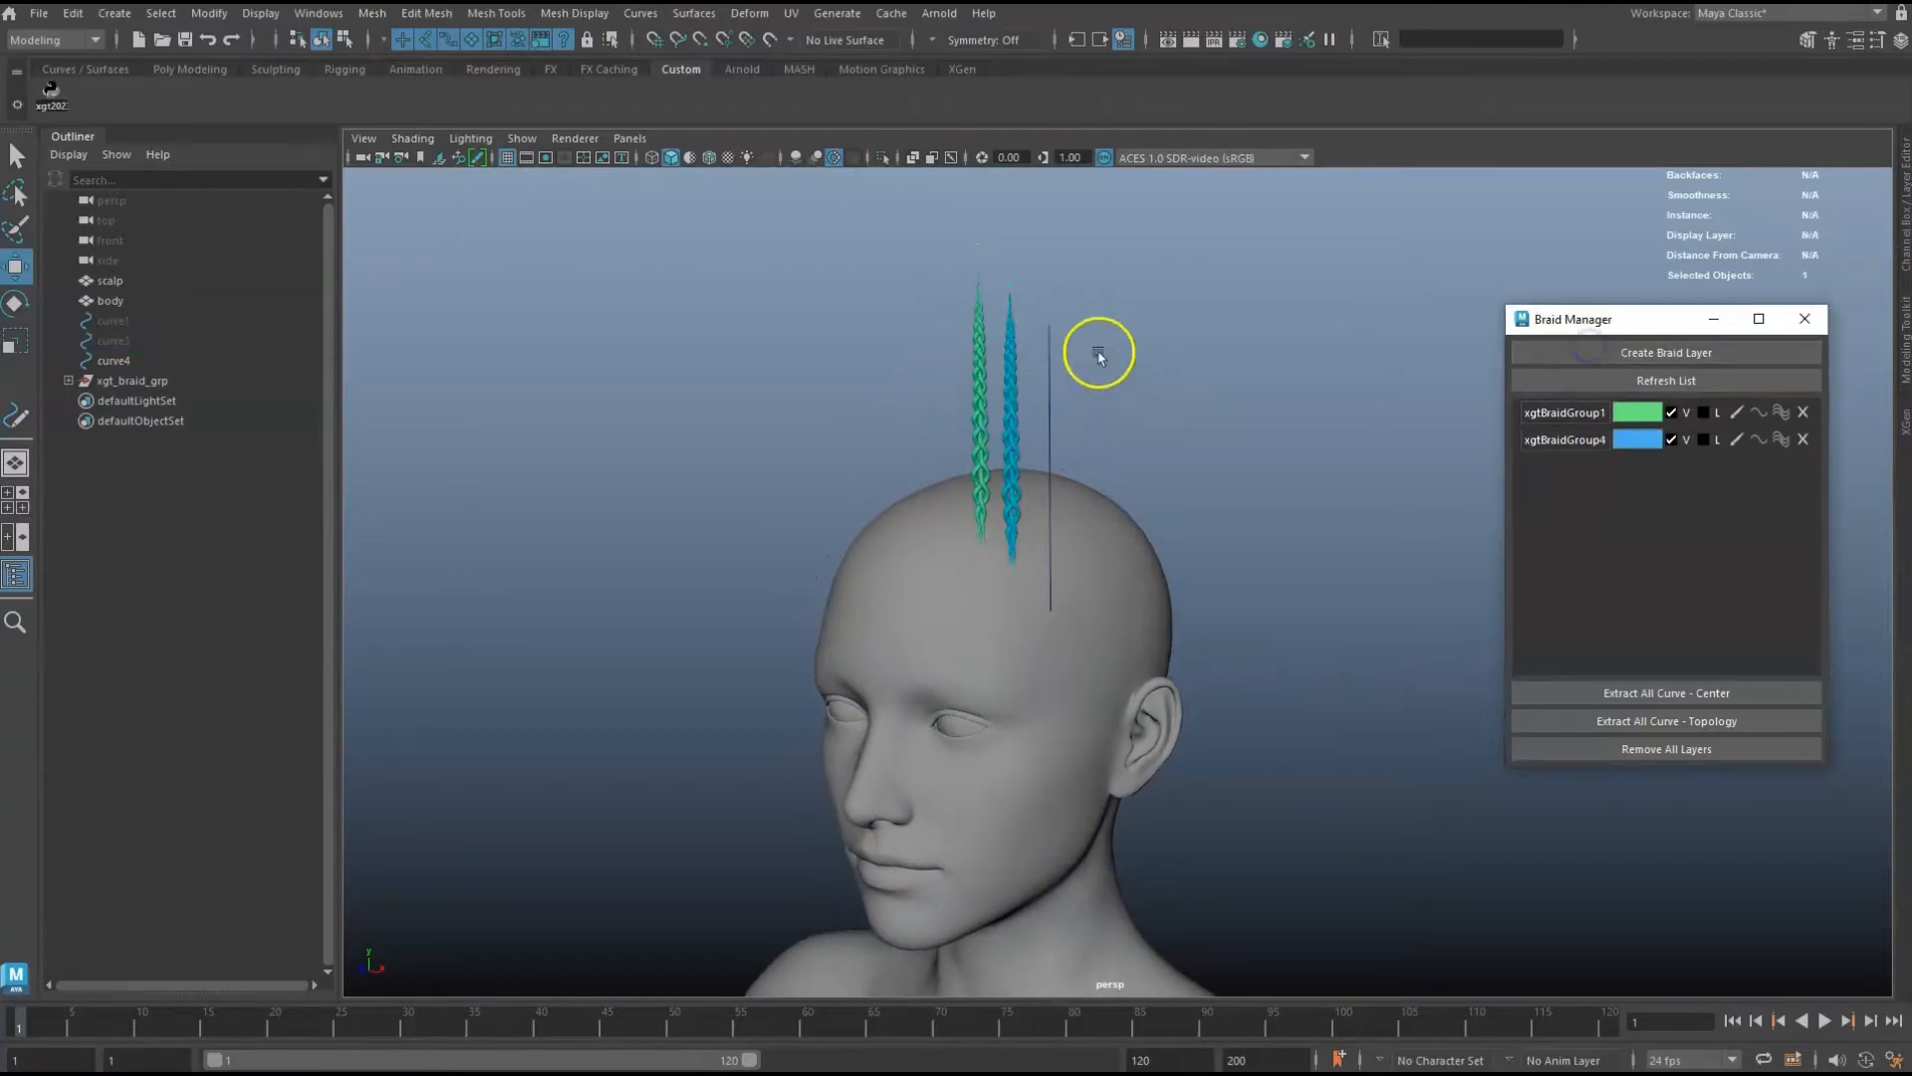
drag(1039, 321, 1116, 358)
click(1666, 352)
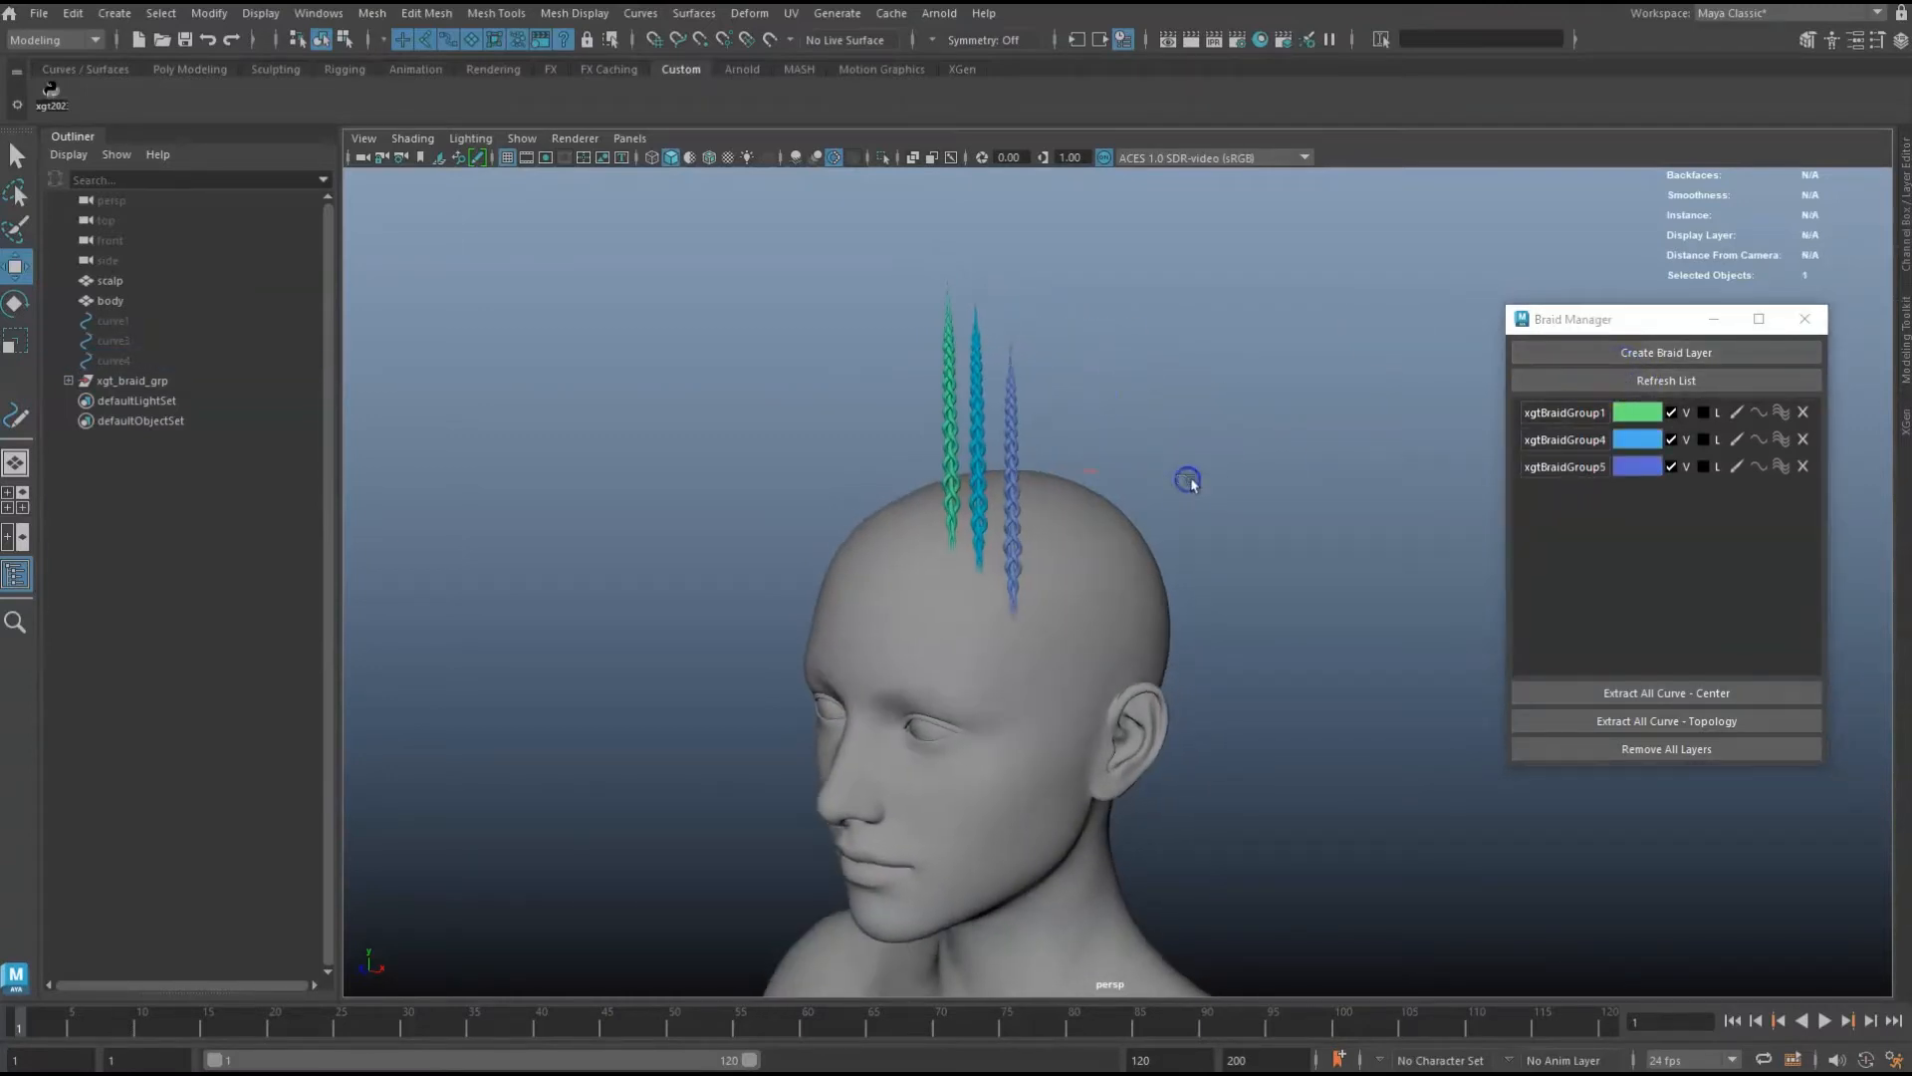
alt+drag(1227, 468, 1263, 448)
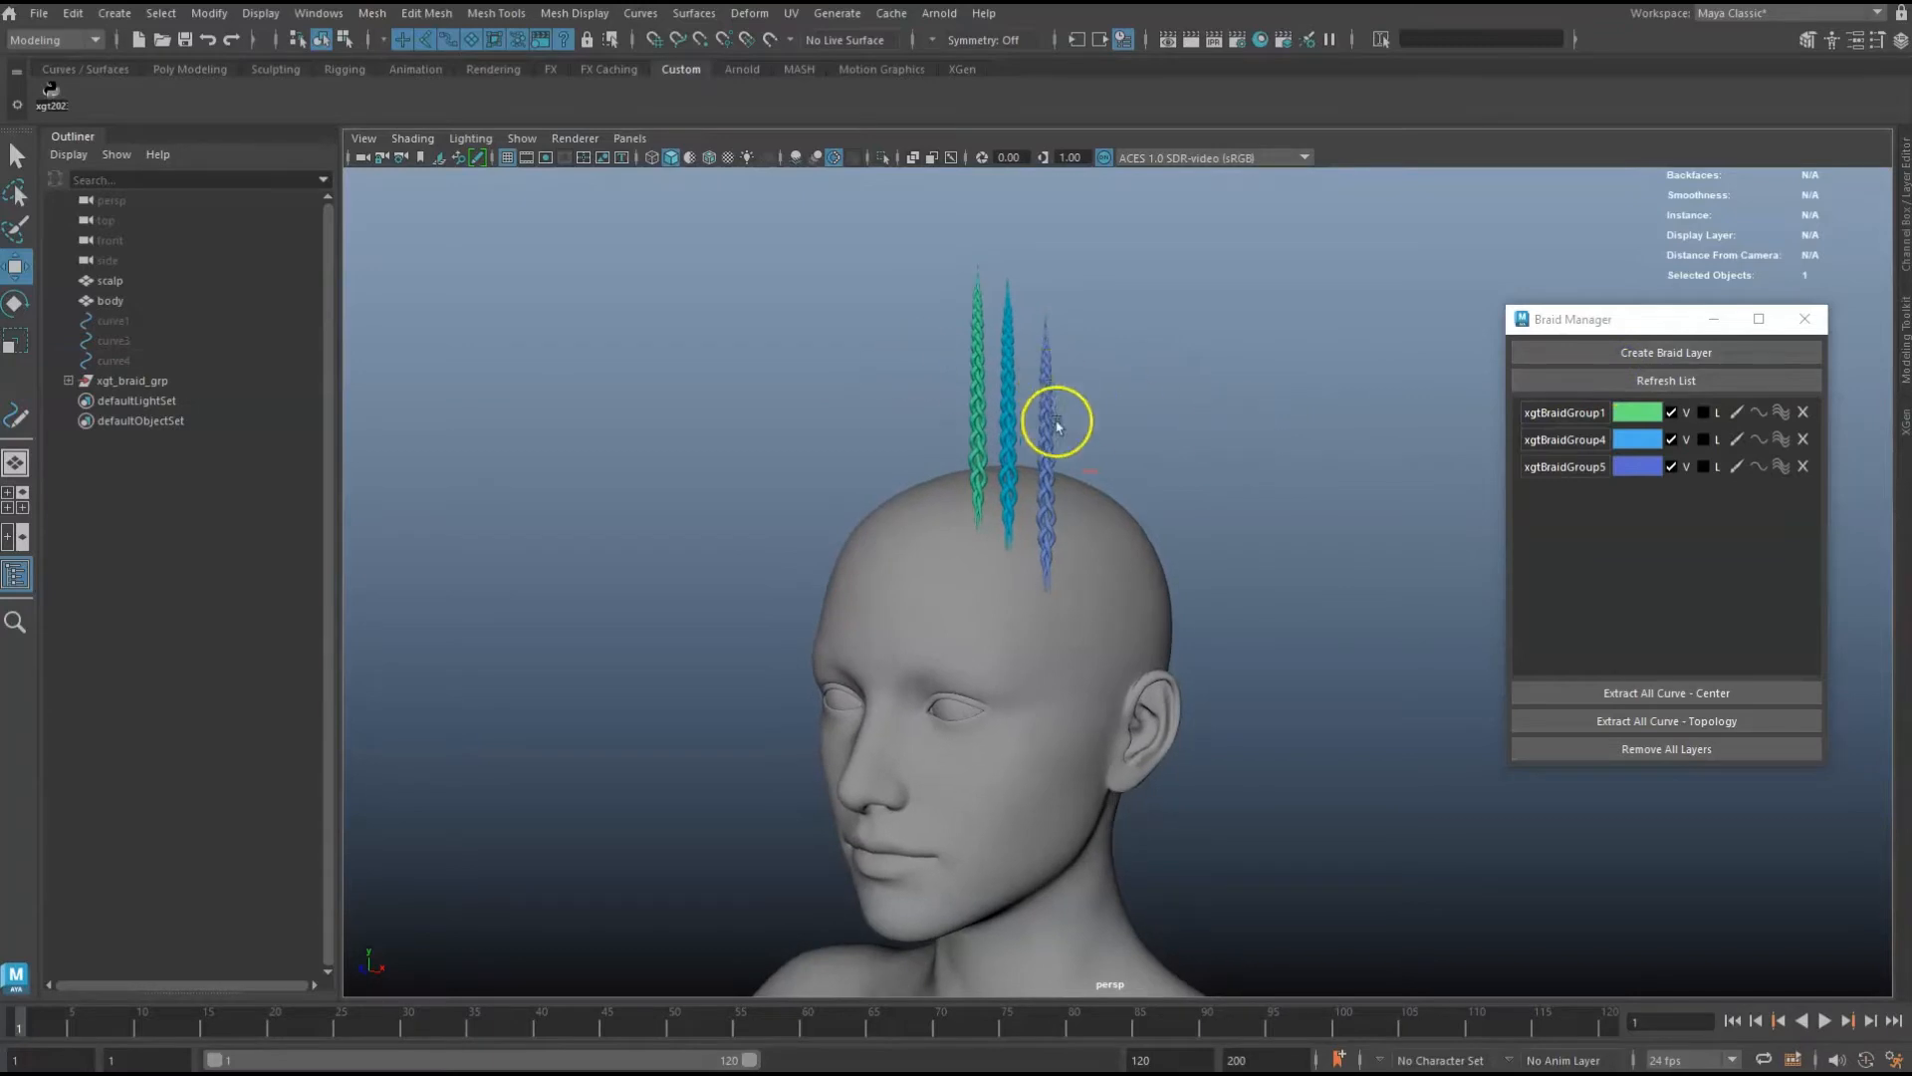
Open the green braid's controls and set its Knot Width to 0.345 and Tube Width to 0.099.
click(1738, 412)
click(1482, 317)
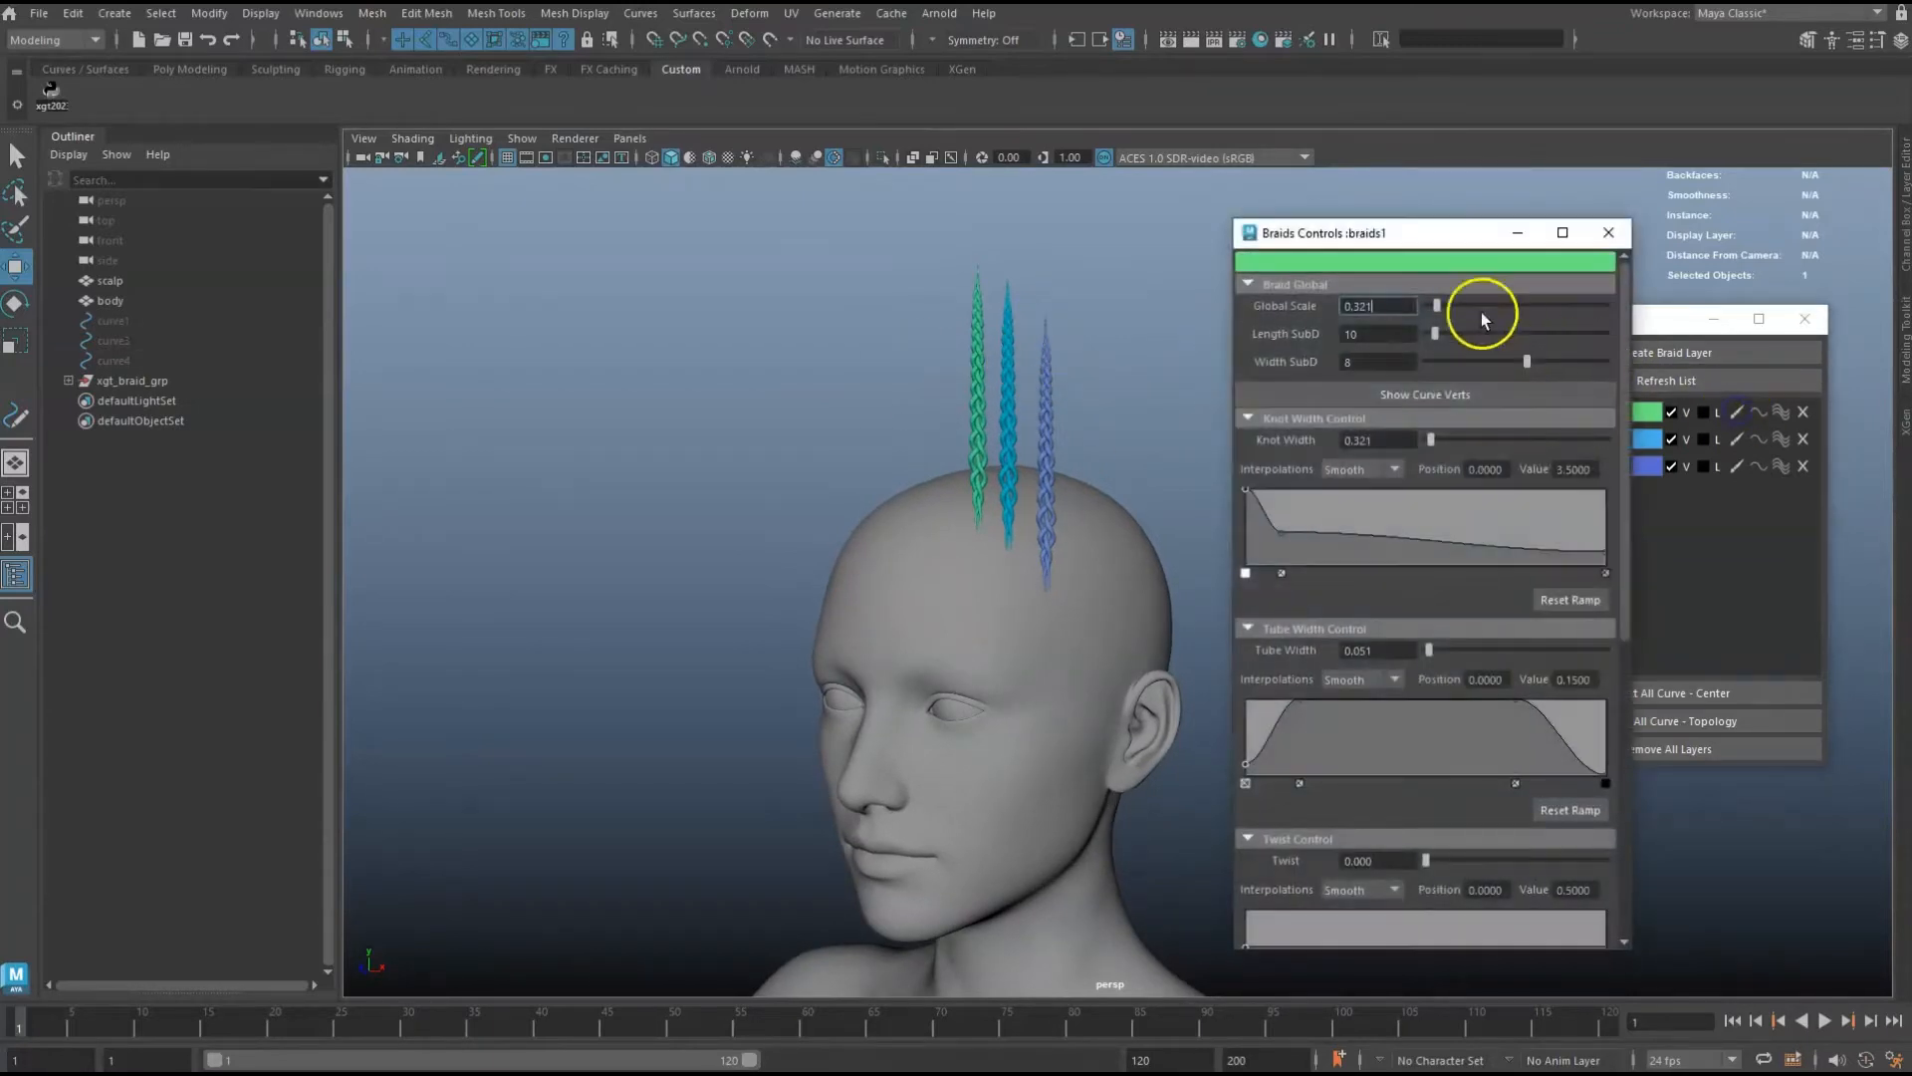
drag(1404, 229, 1382, 224)
click(1418, 390)
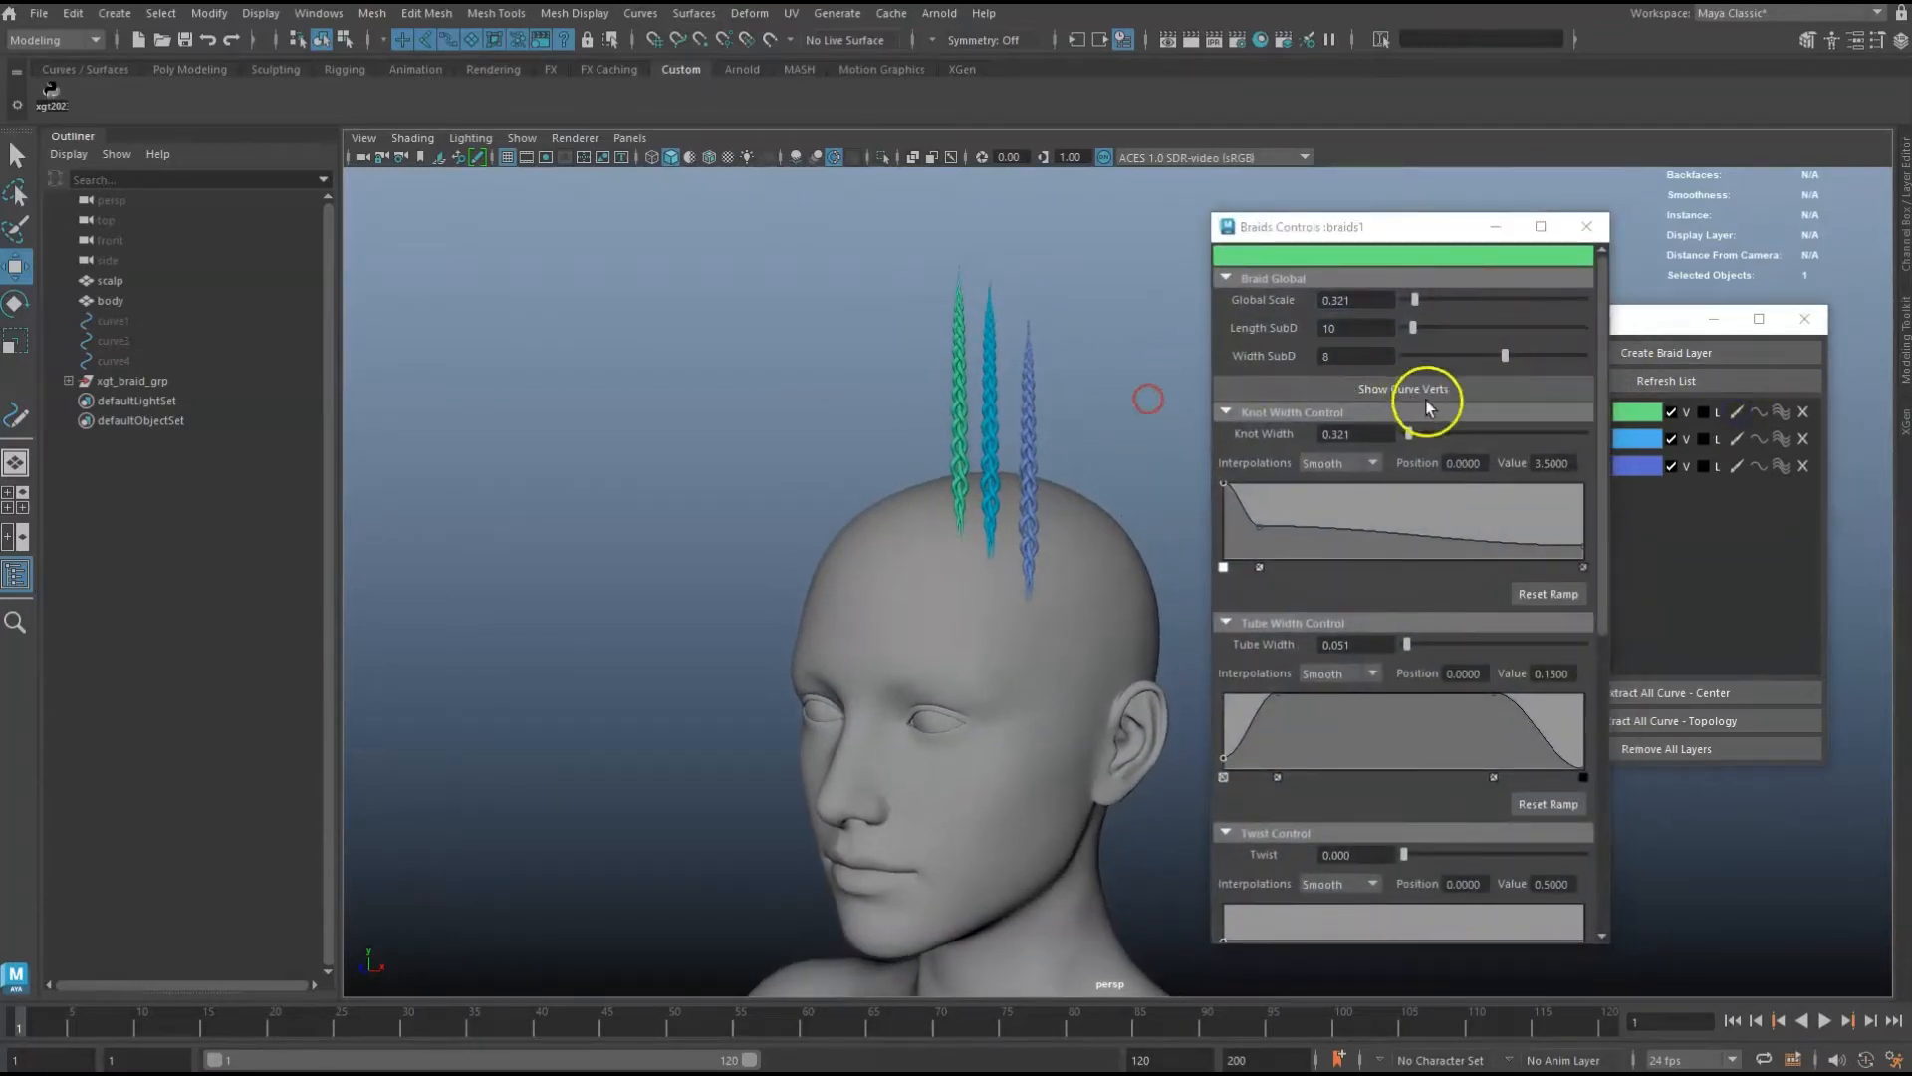
drag(1408, 431, 1418, 435)
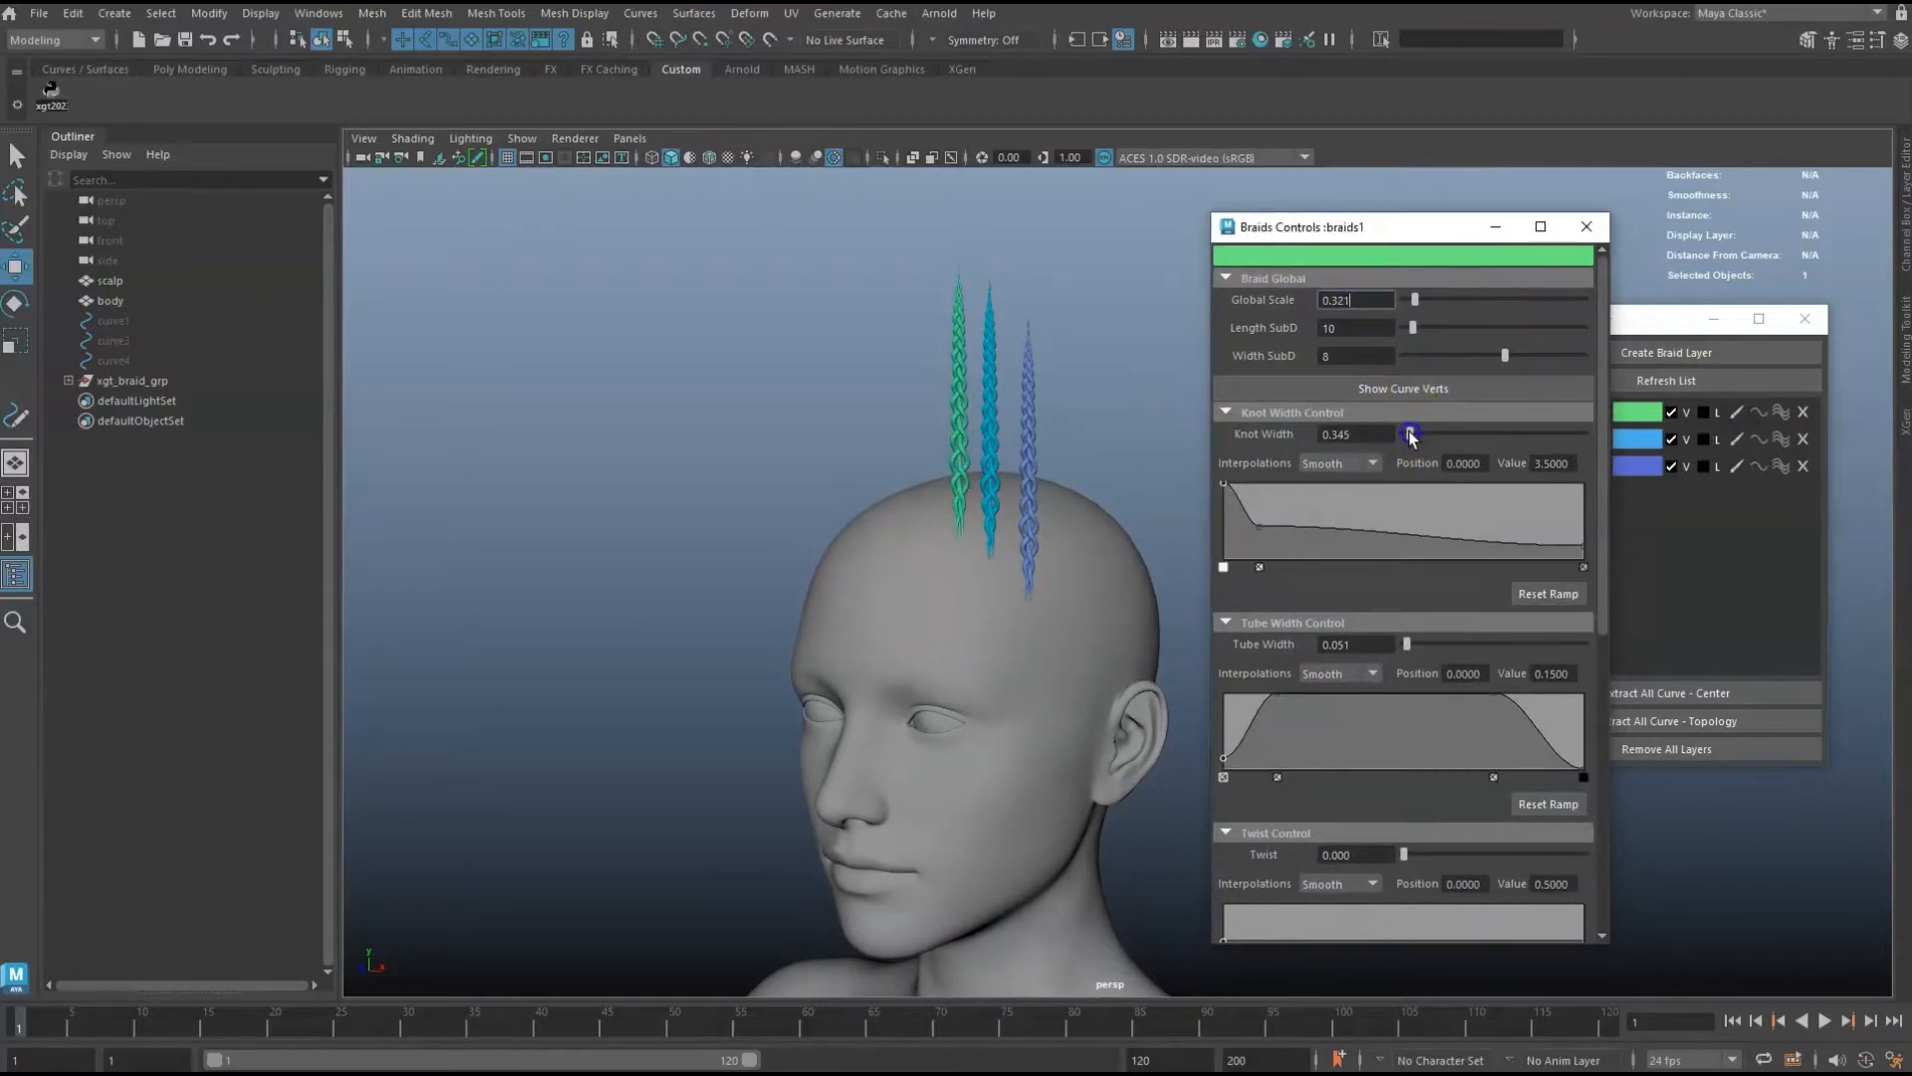
drag(1409, 648, 1416, 648)
Show the curve vertices of the green braid.
alt+middle_drag(999, 461, 1007, 487)
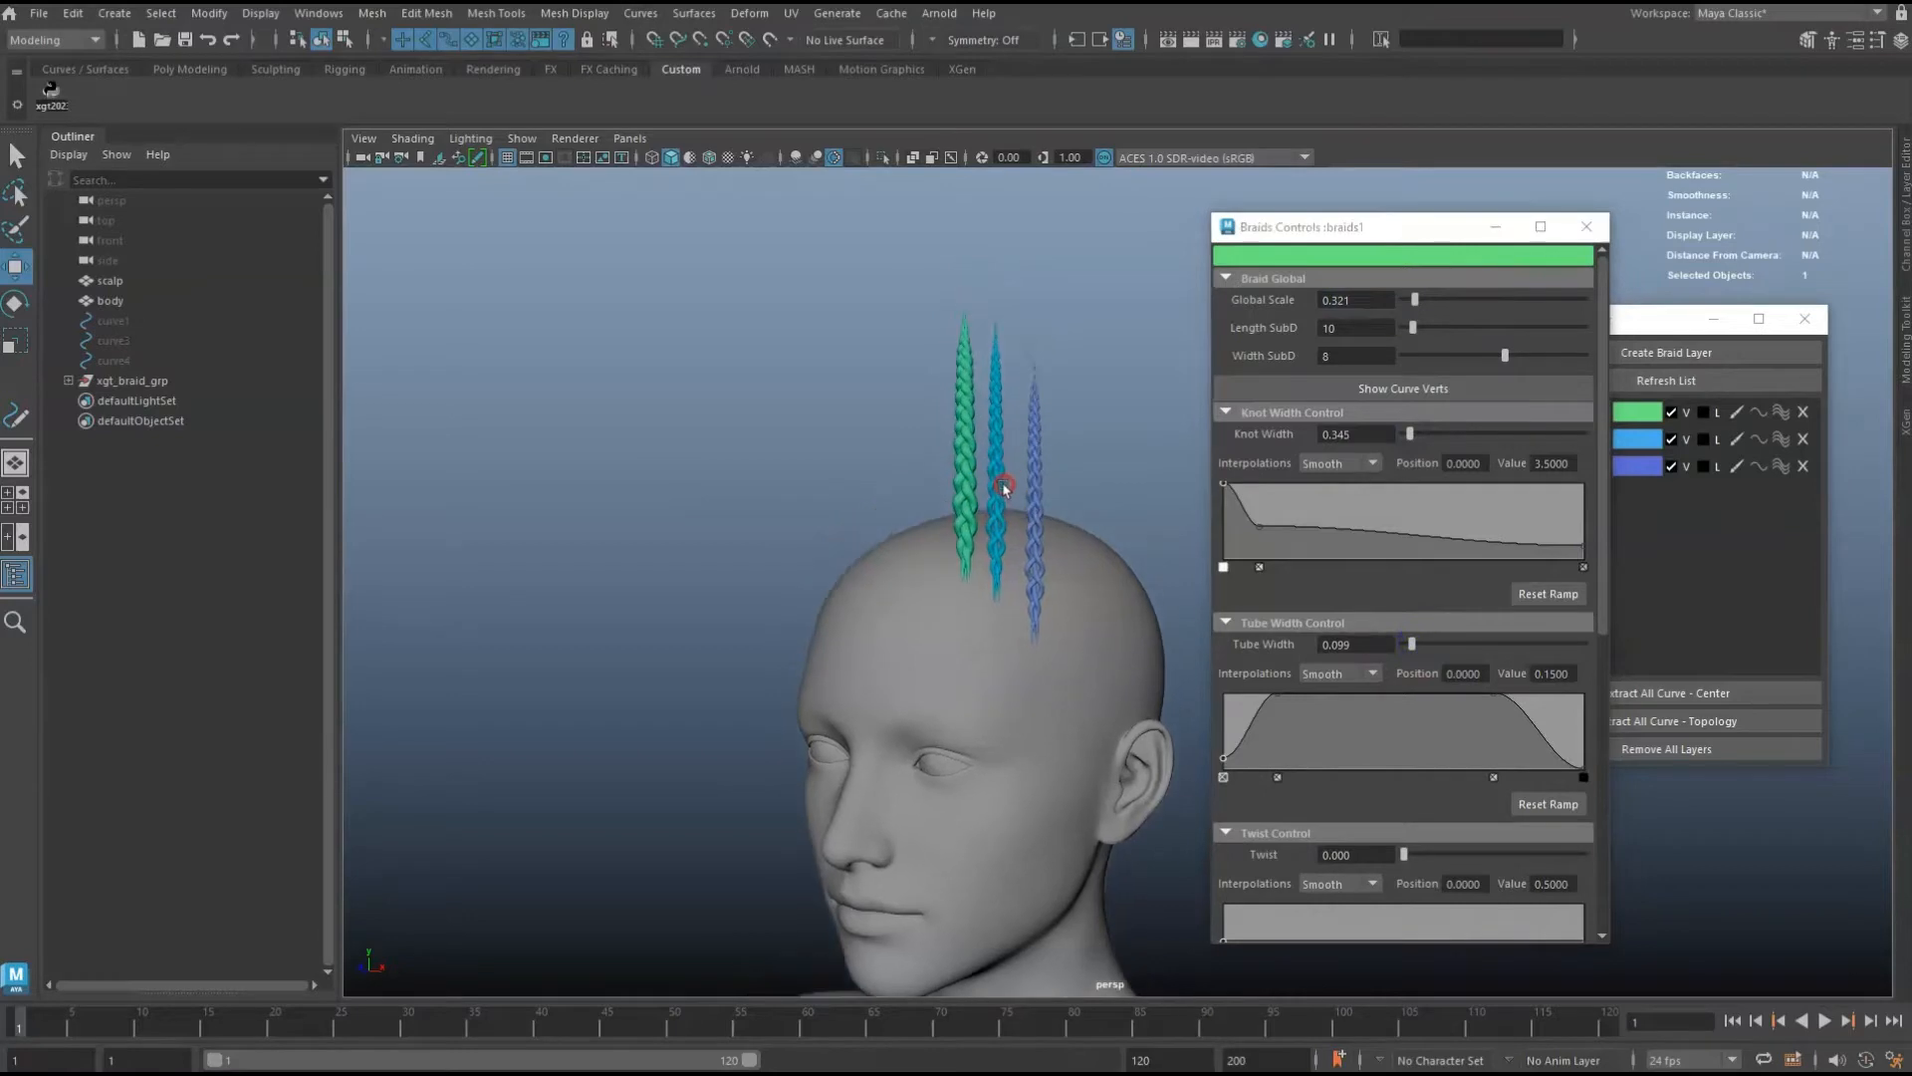
alt+right_drag(1007, 487, 1096, 521)
alt+middle_drag(879, 438, 964, 598)
alt+right_drag(964, 598, 1034, 533)
click(1301, 403)
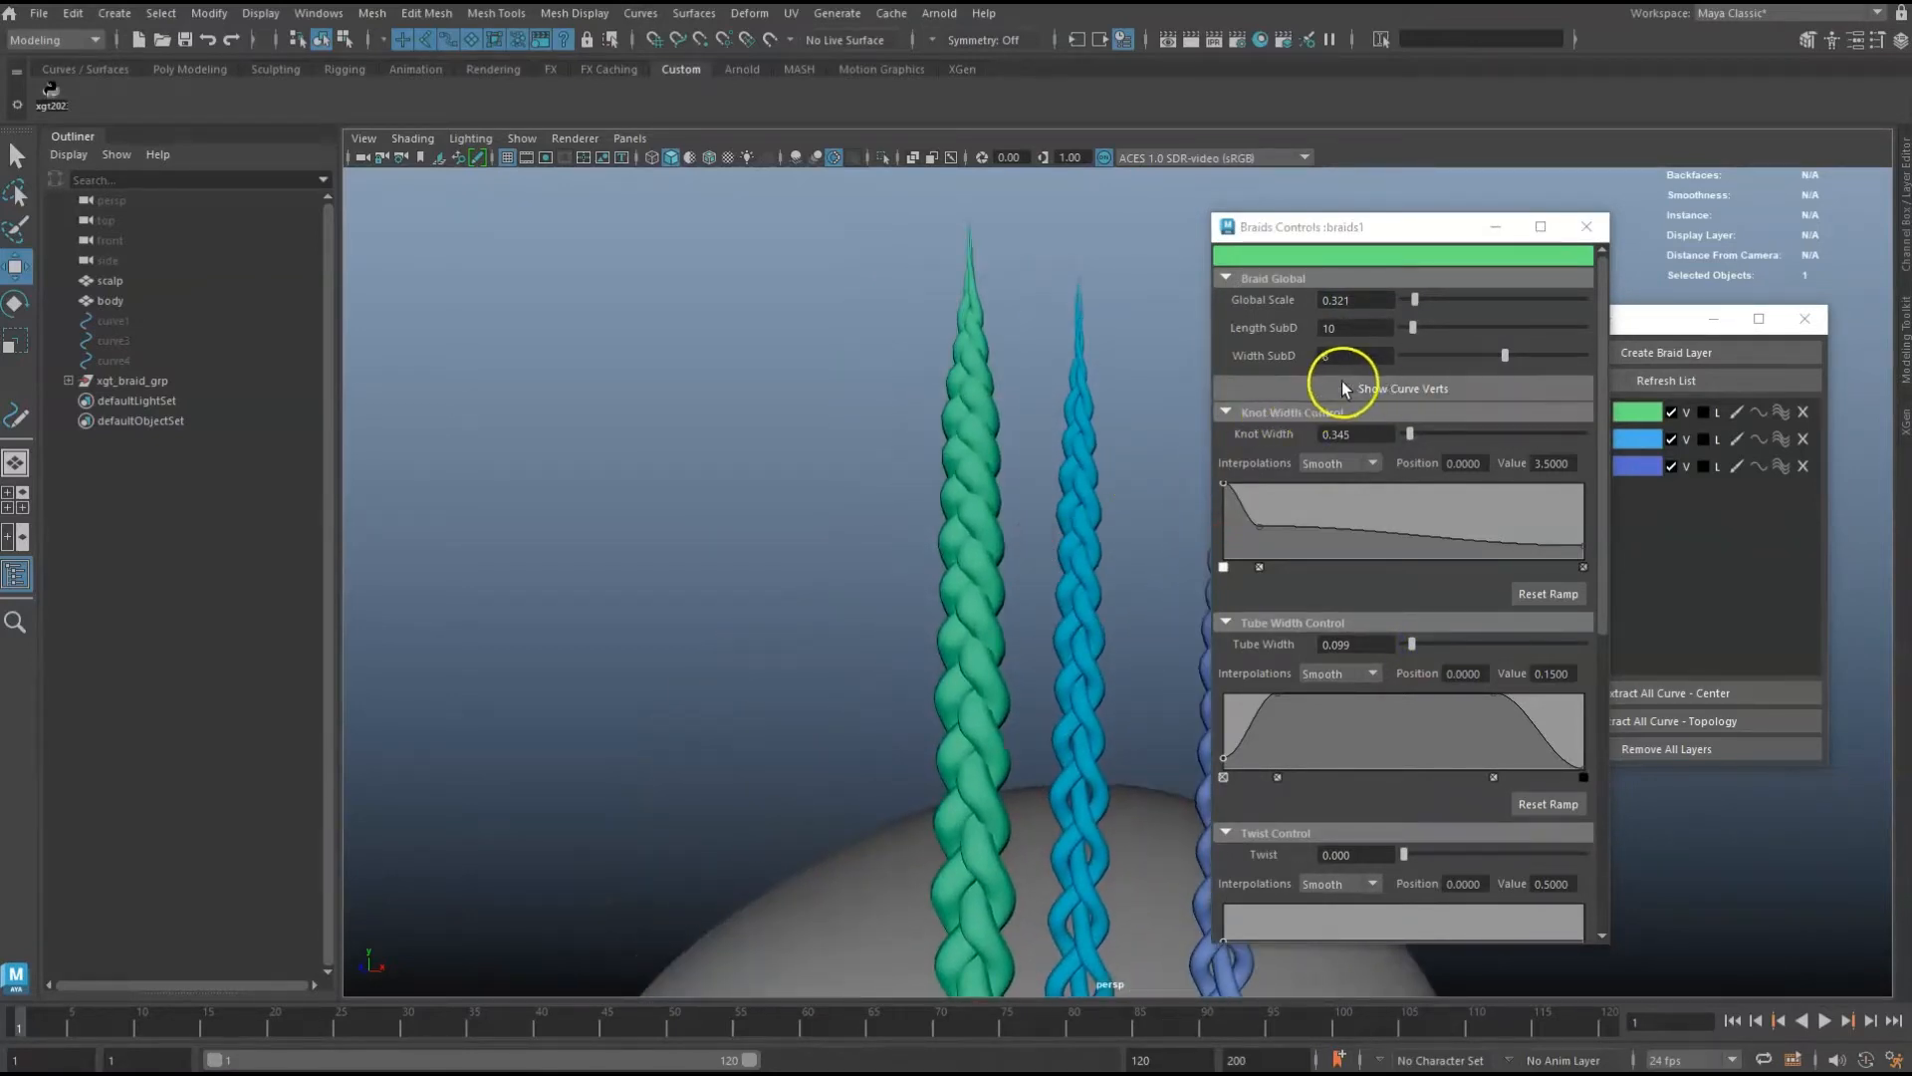
click(1408, 399)
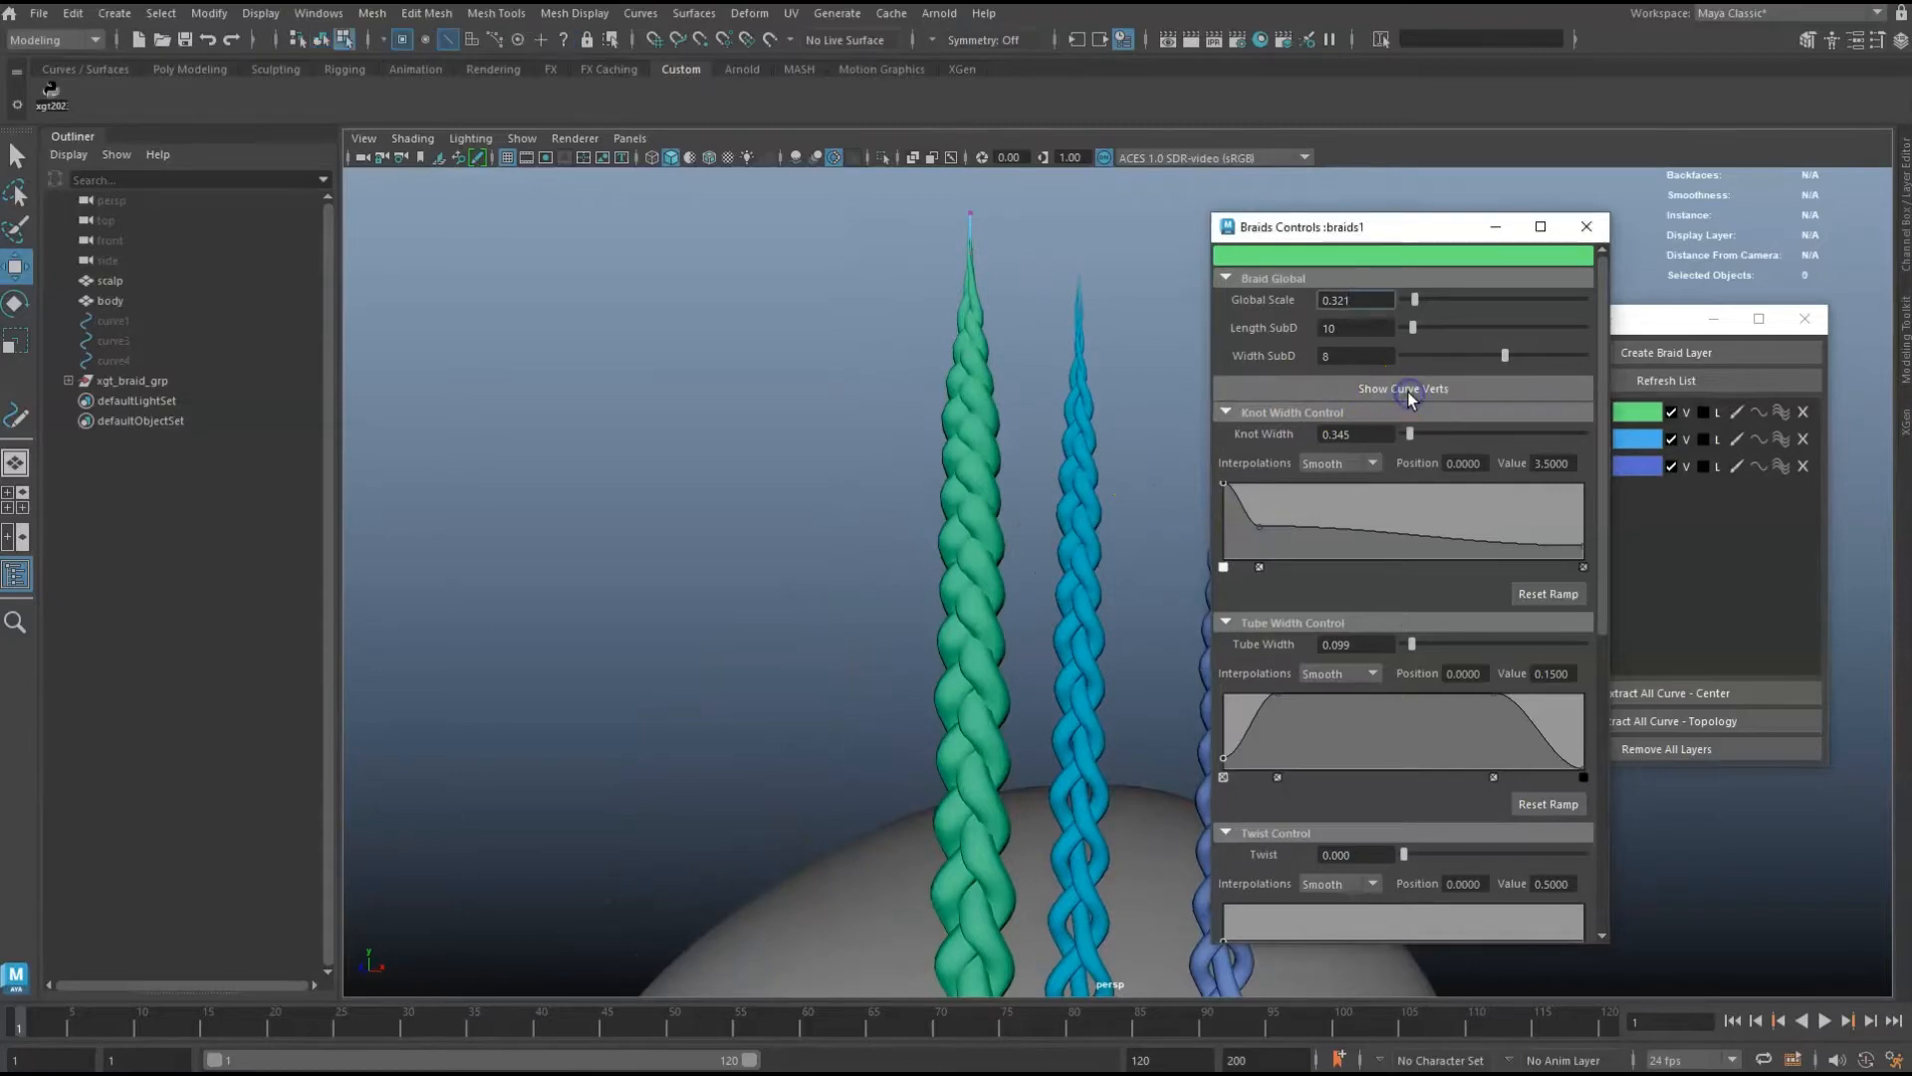
Try moving a vertex of the green braid's curve in wireframe display, and undo the move.
alt+drag(1092, 314, 1045, 393)
key(4)
alt+right_drag(1045, 396, 1407, 438)
alt+middle_drag(780, 464, 820, 469)
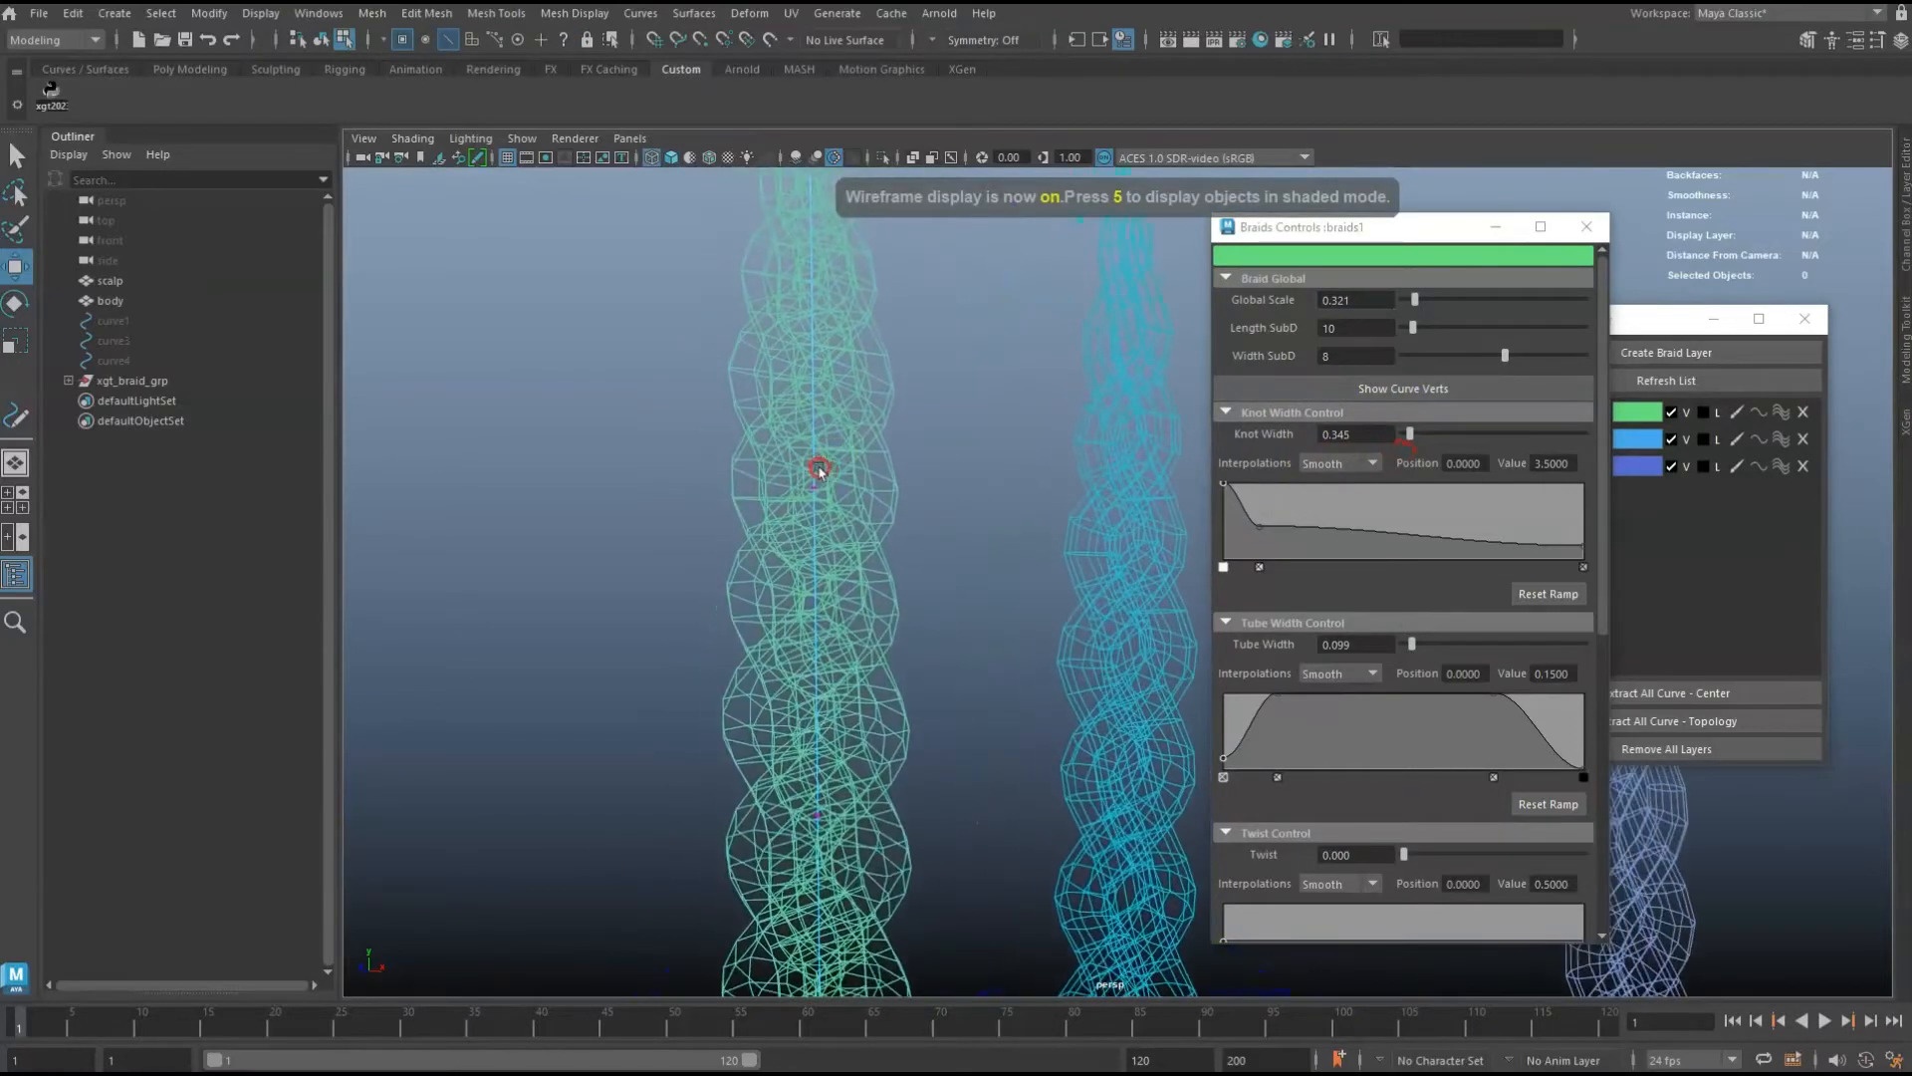
drag(862, 444, 697, 557)
mouse_move(820, 488)
mouse_down()
mouse_move(751, 478)
mouse_move(623, 555)
mouse_move(892, 512)
mouse_move(645, 525)
mouse_move(833, 482)
mouse_move(811, 482)
mouse_up()
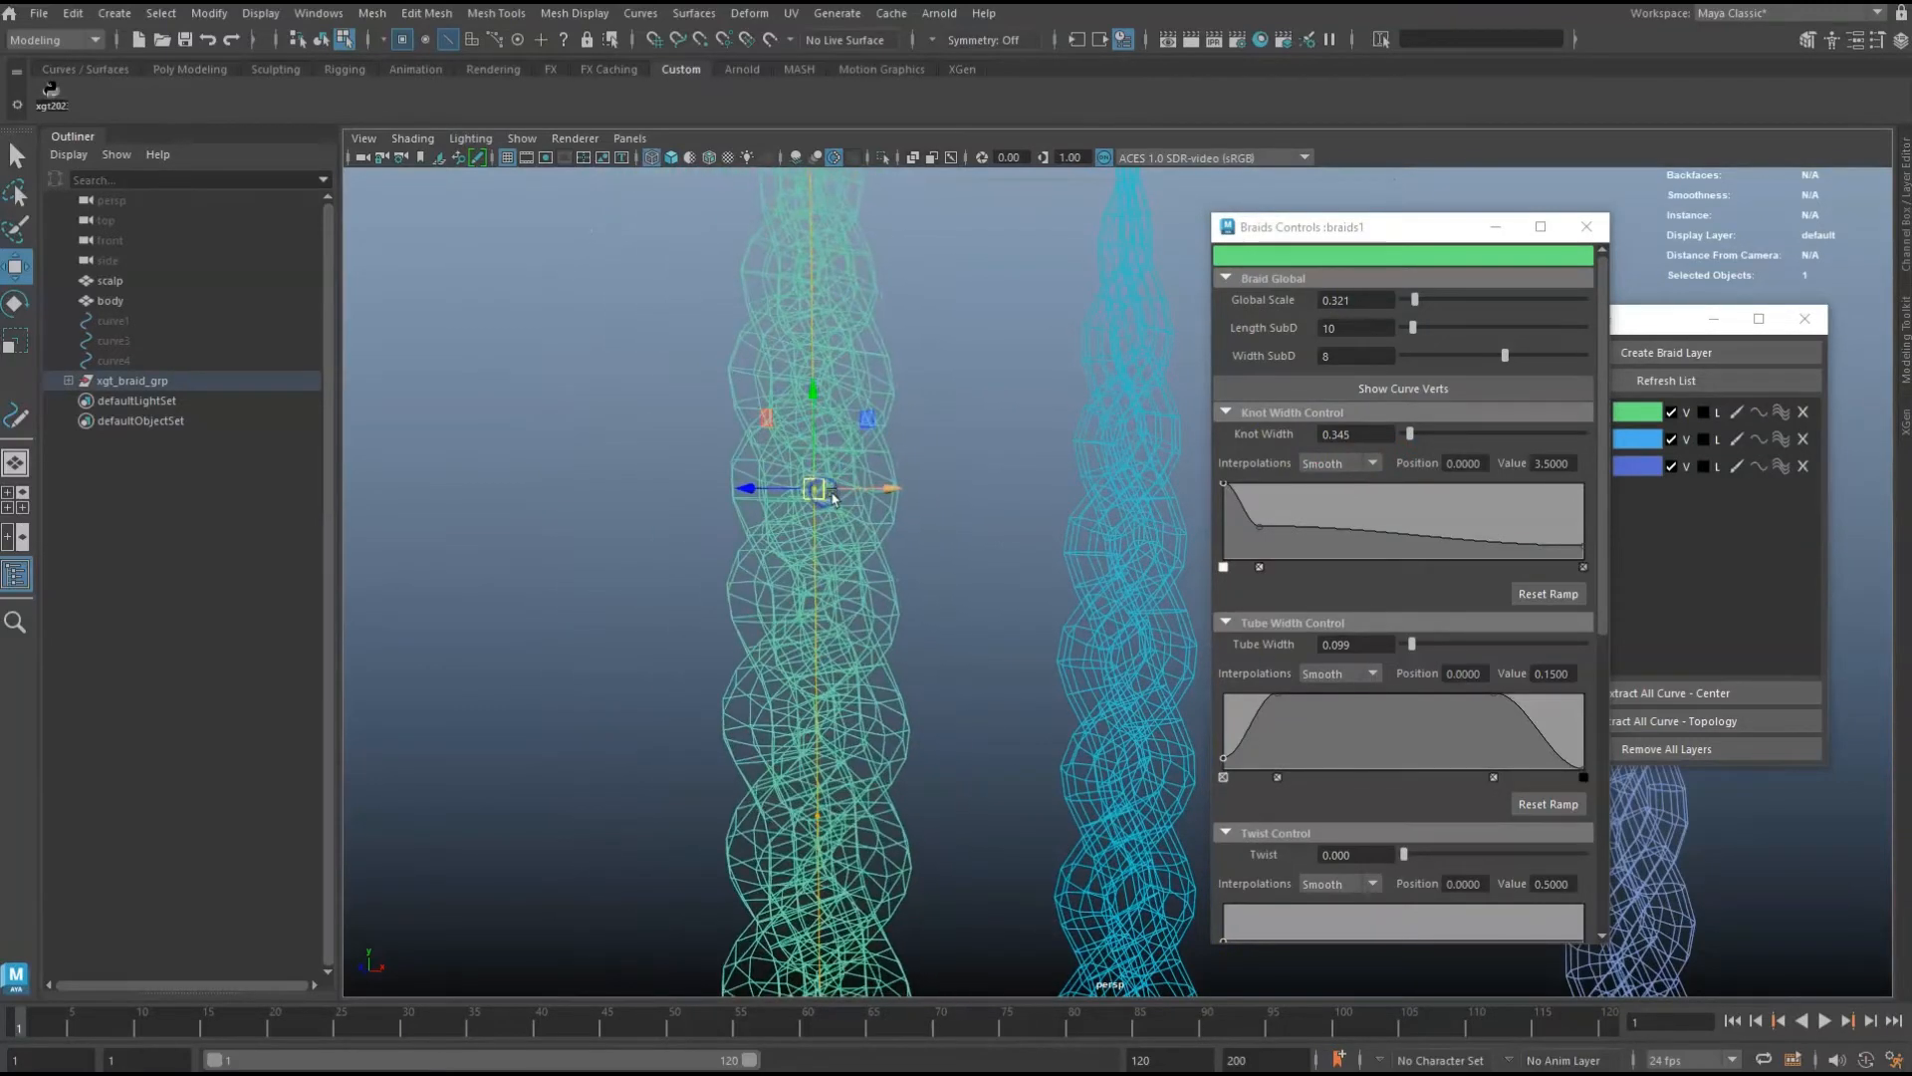
alt+right_drag(811, 482, 665, 397)
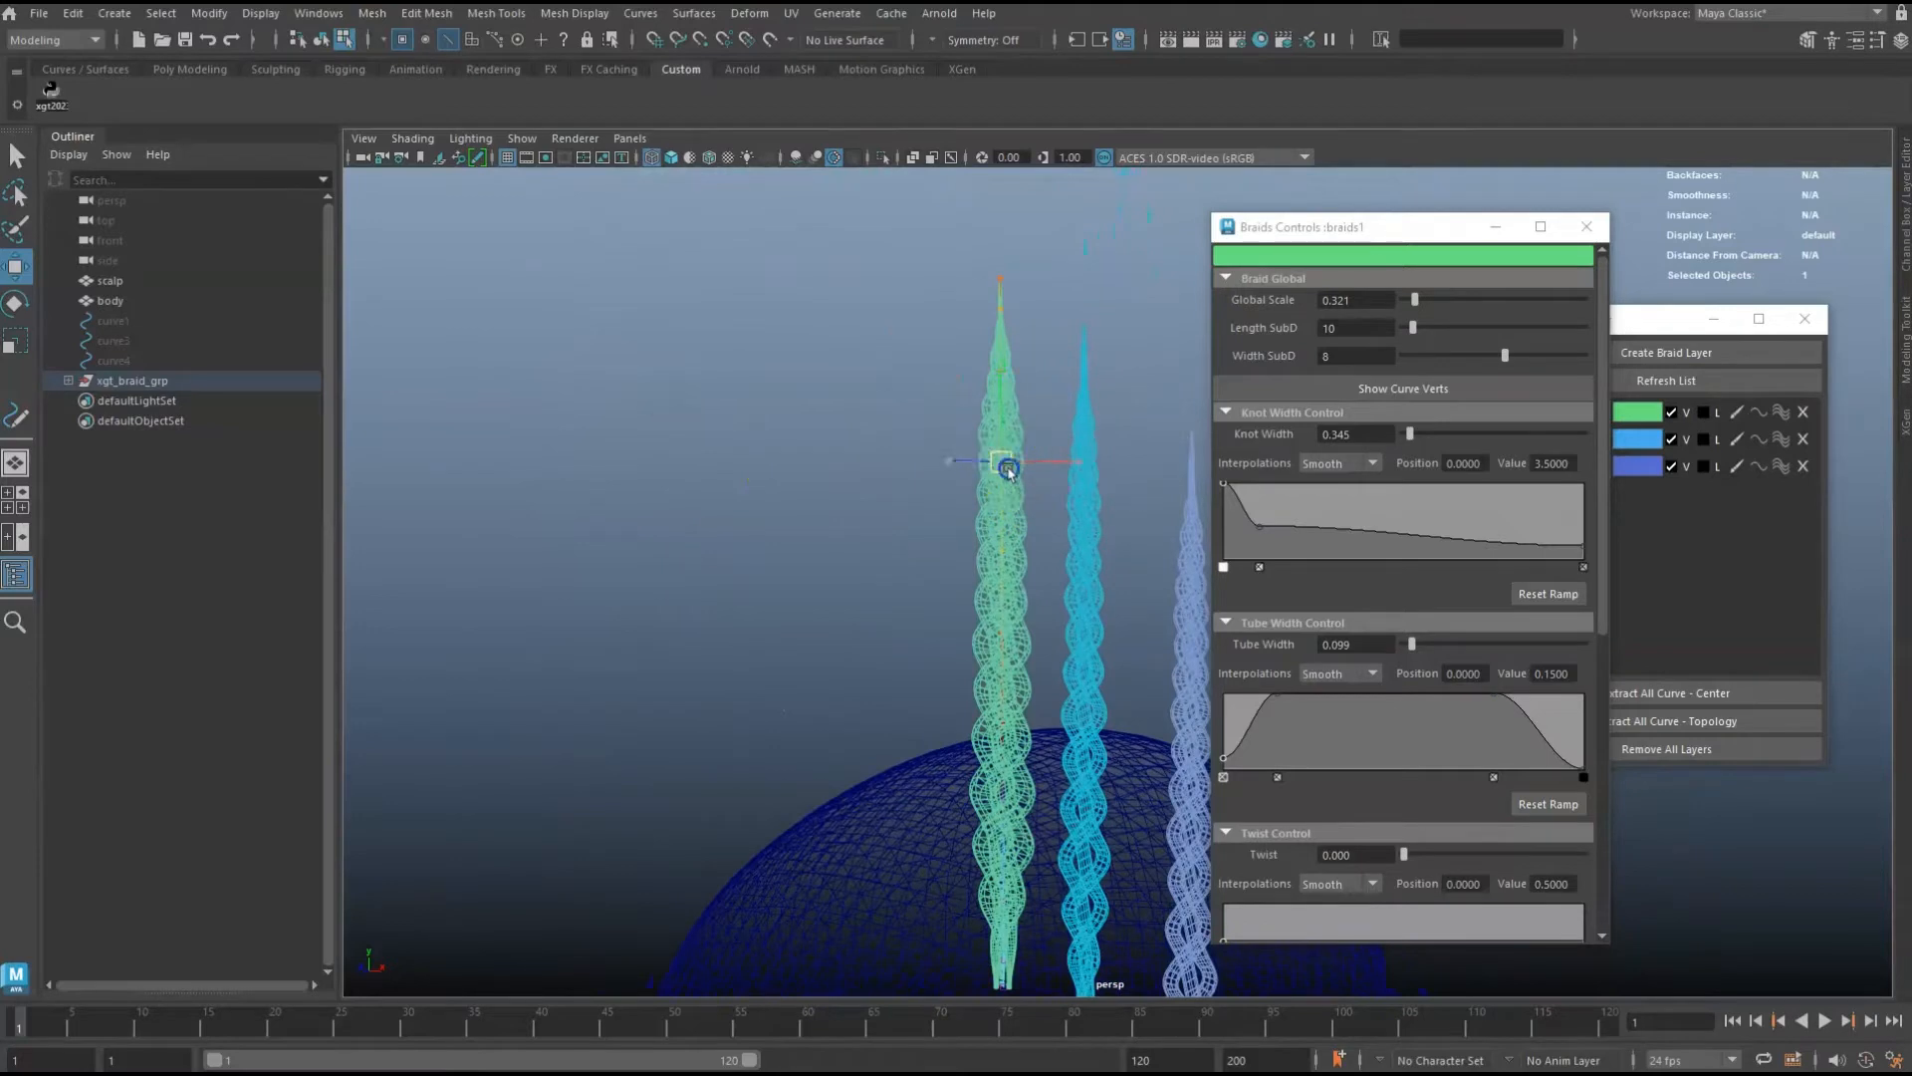
drag(1008, 470, 1004, 509)
key(ctrl+z)
Restore shaded display and return from the green braid's curve vertices to object selection.
mouse_move(1004, 509)
alt+right_down()
mouse_move(969, 476)
mouse_move(1062, 429)
alt+right_up()
key(5)
alt+middle_drag(1026, 456, 1009, 441)
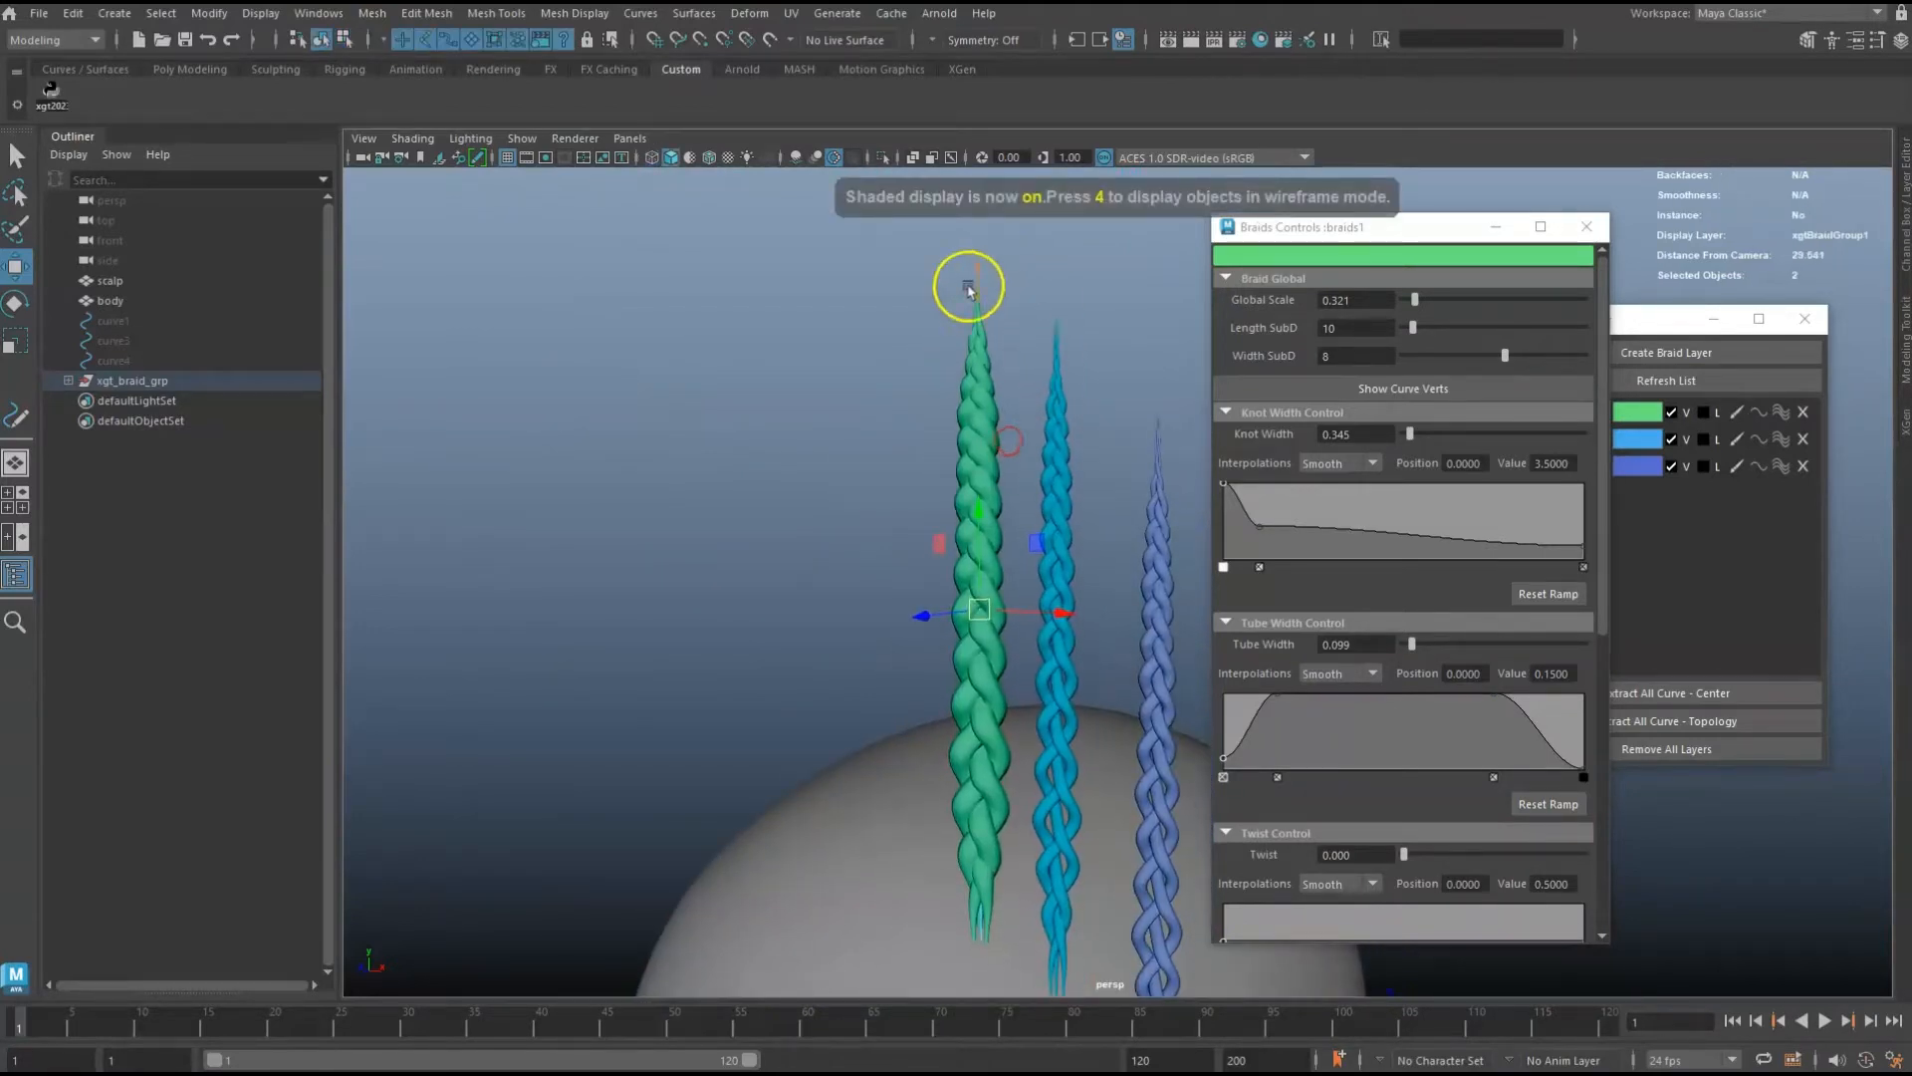
click(1003, 298)
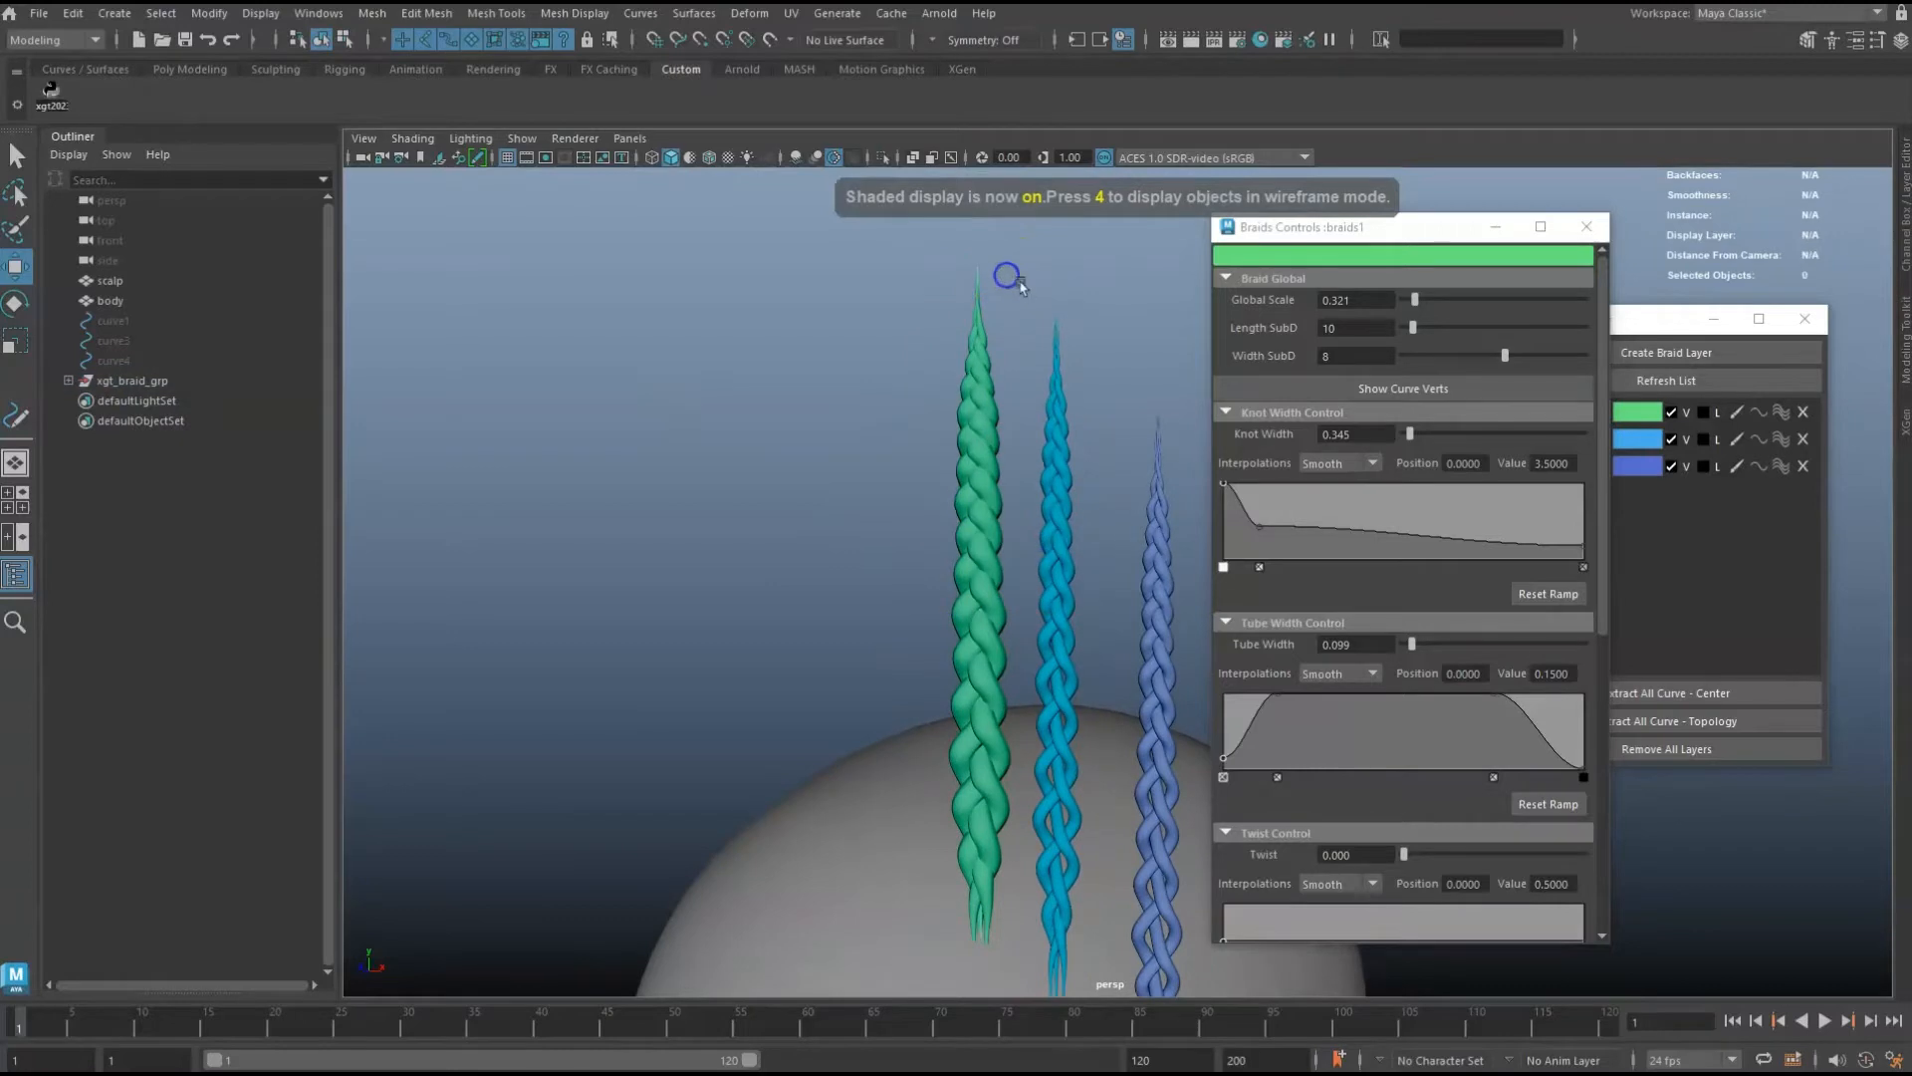
click(1294, 387)
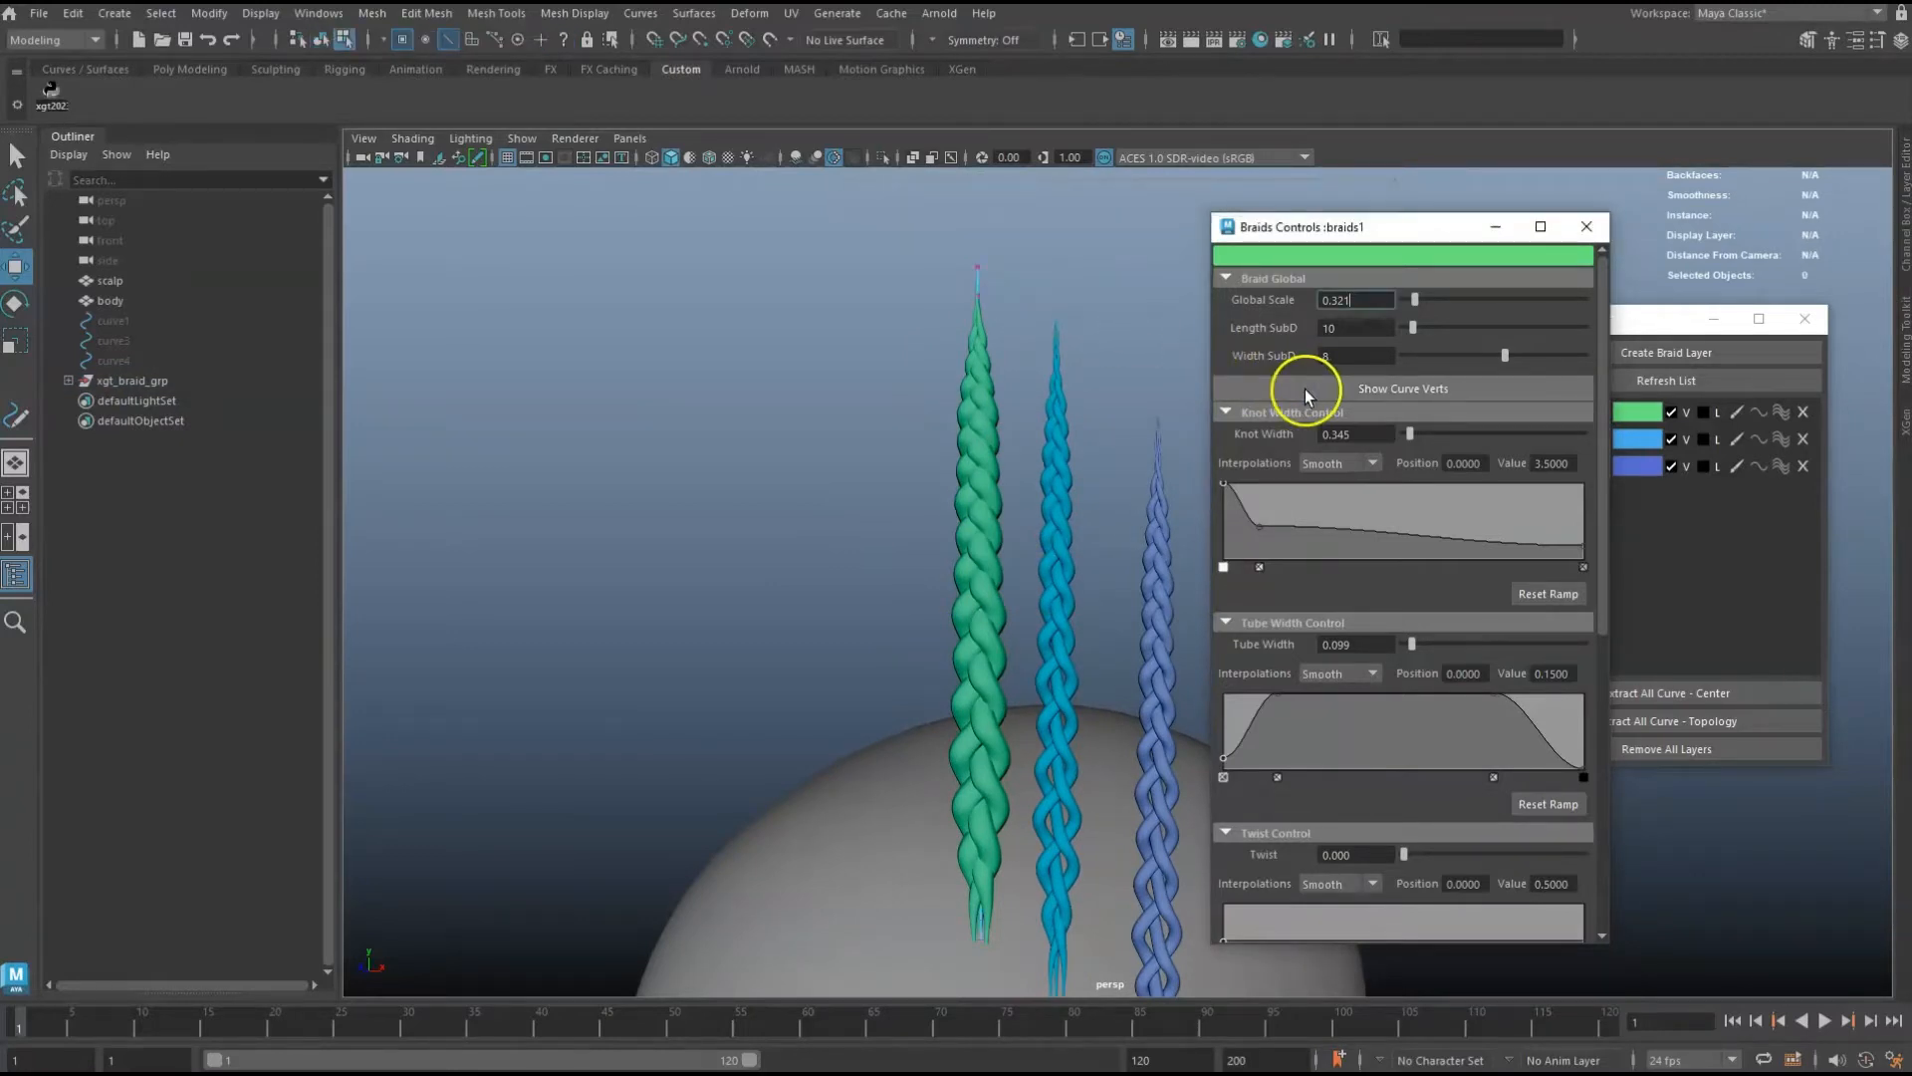
click(321, 41)
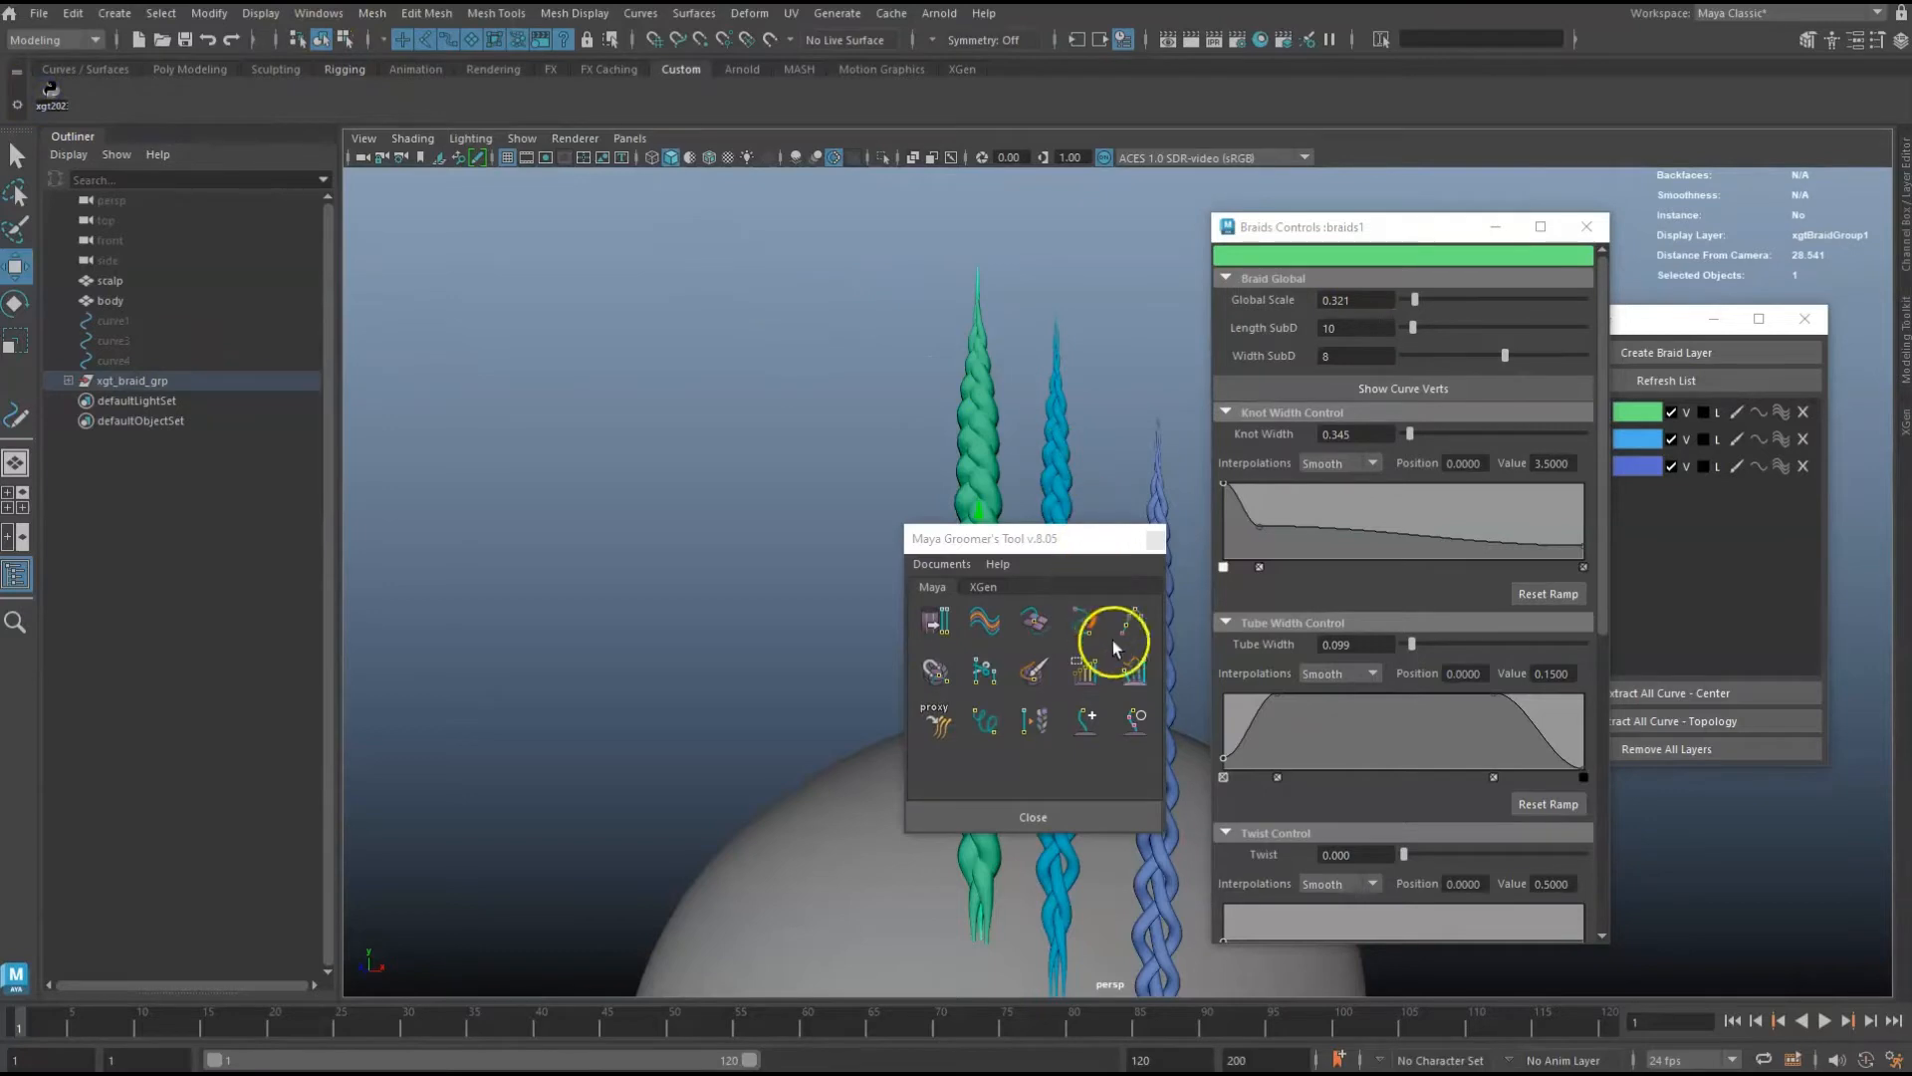
Open Maya Curve Sculpt for the green braid's curve and close the Groomer's Tool window.
click(1132, 721)
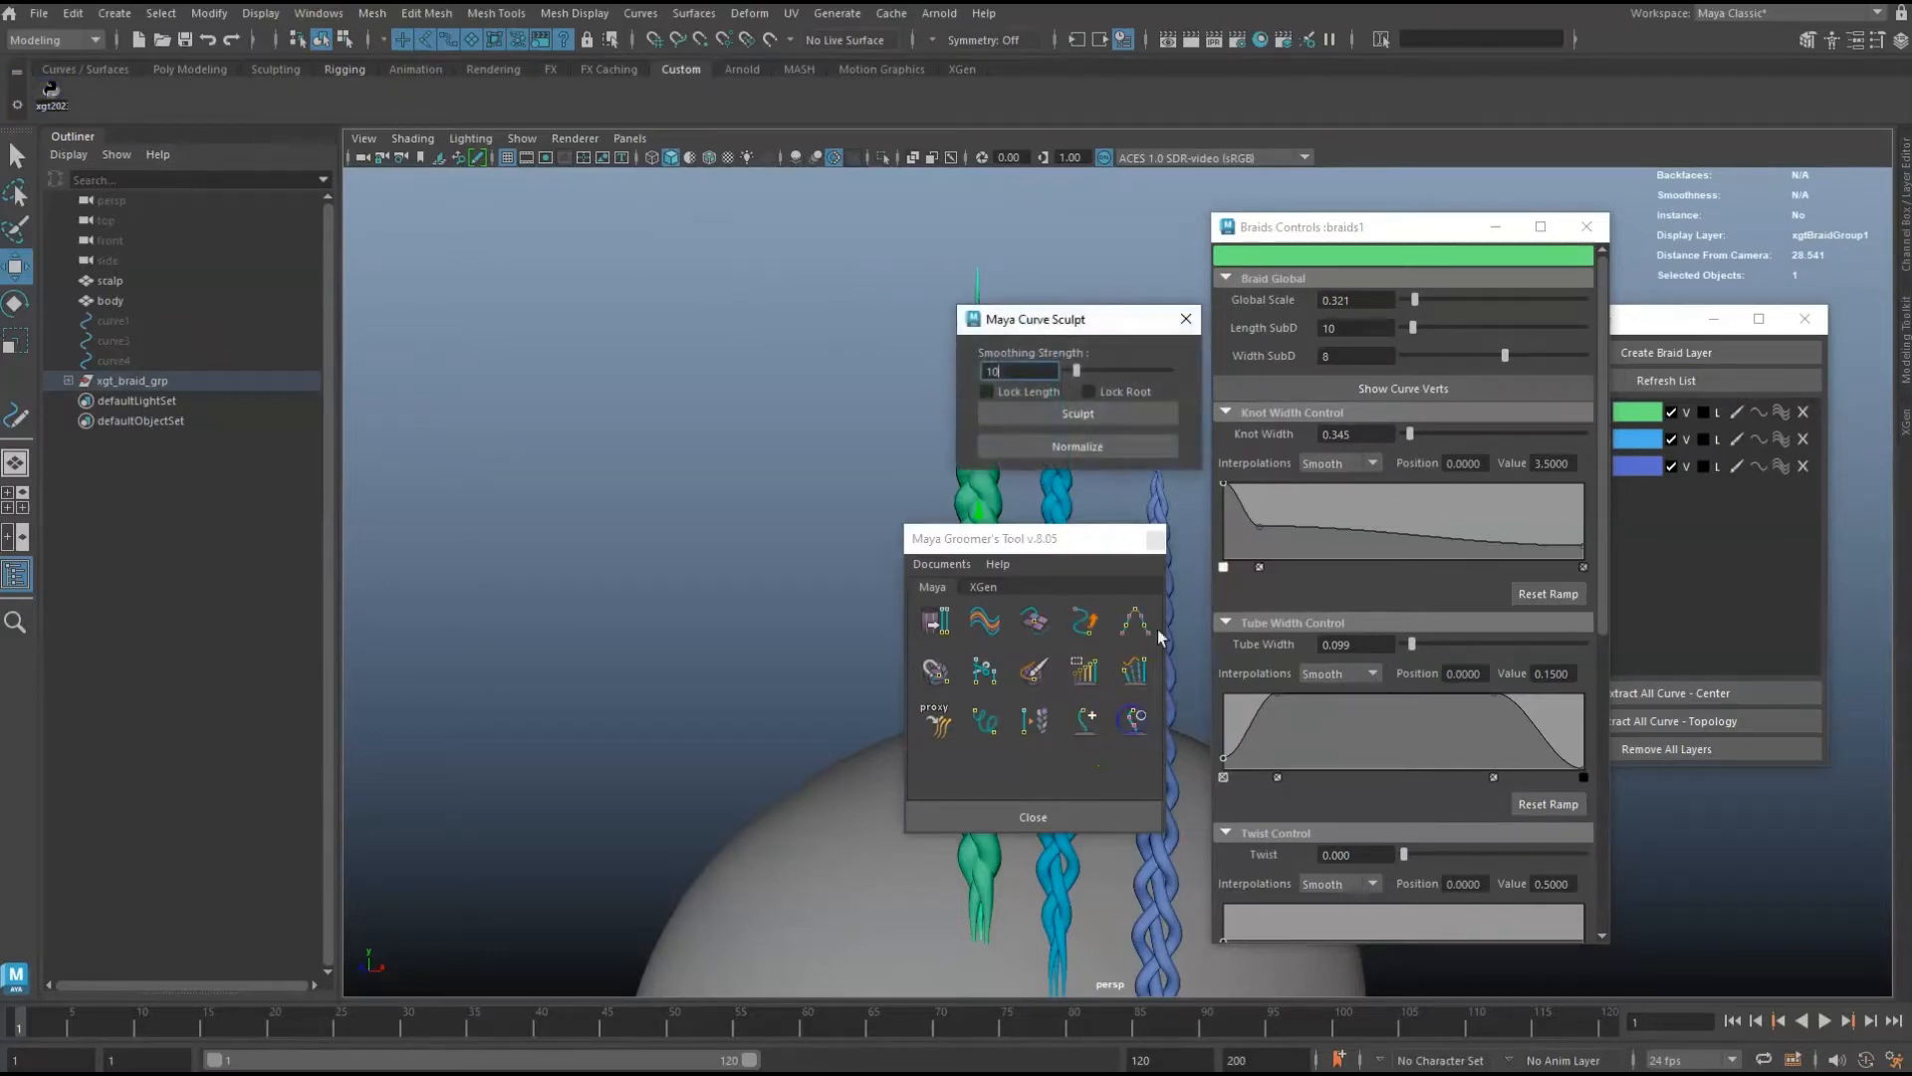
click(1155, 541)
drag(1107, 321, 522, 269)
Isolate the selected curve of the green braid to examine it, and show the whole scene again.
mouse_move(1185, 526)
alt+mouse_down()
mouse_move(1066, 528)
mouse_move(1096, 533)
alt+mouse_up()
key(ctrl+1)
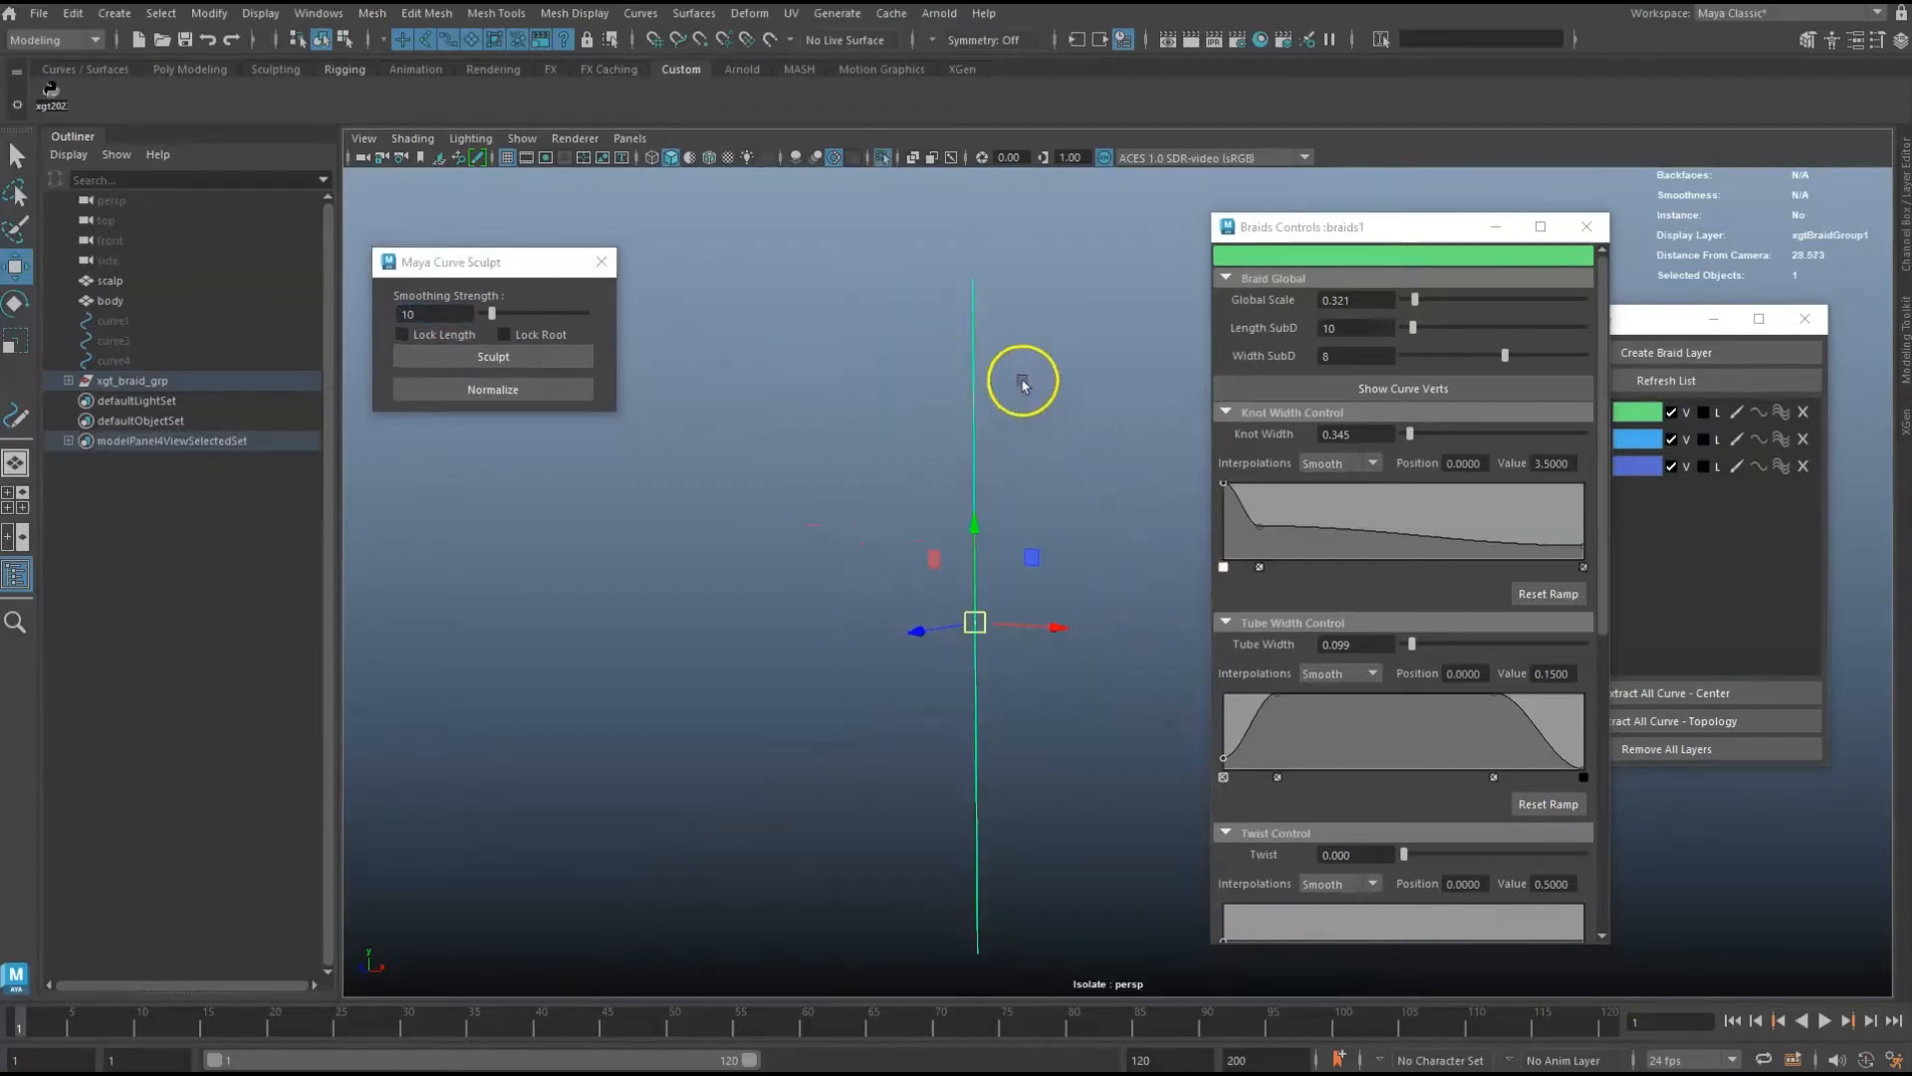
key(ctrl+1)
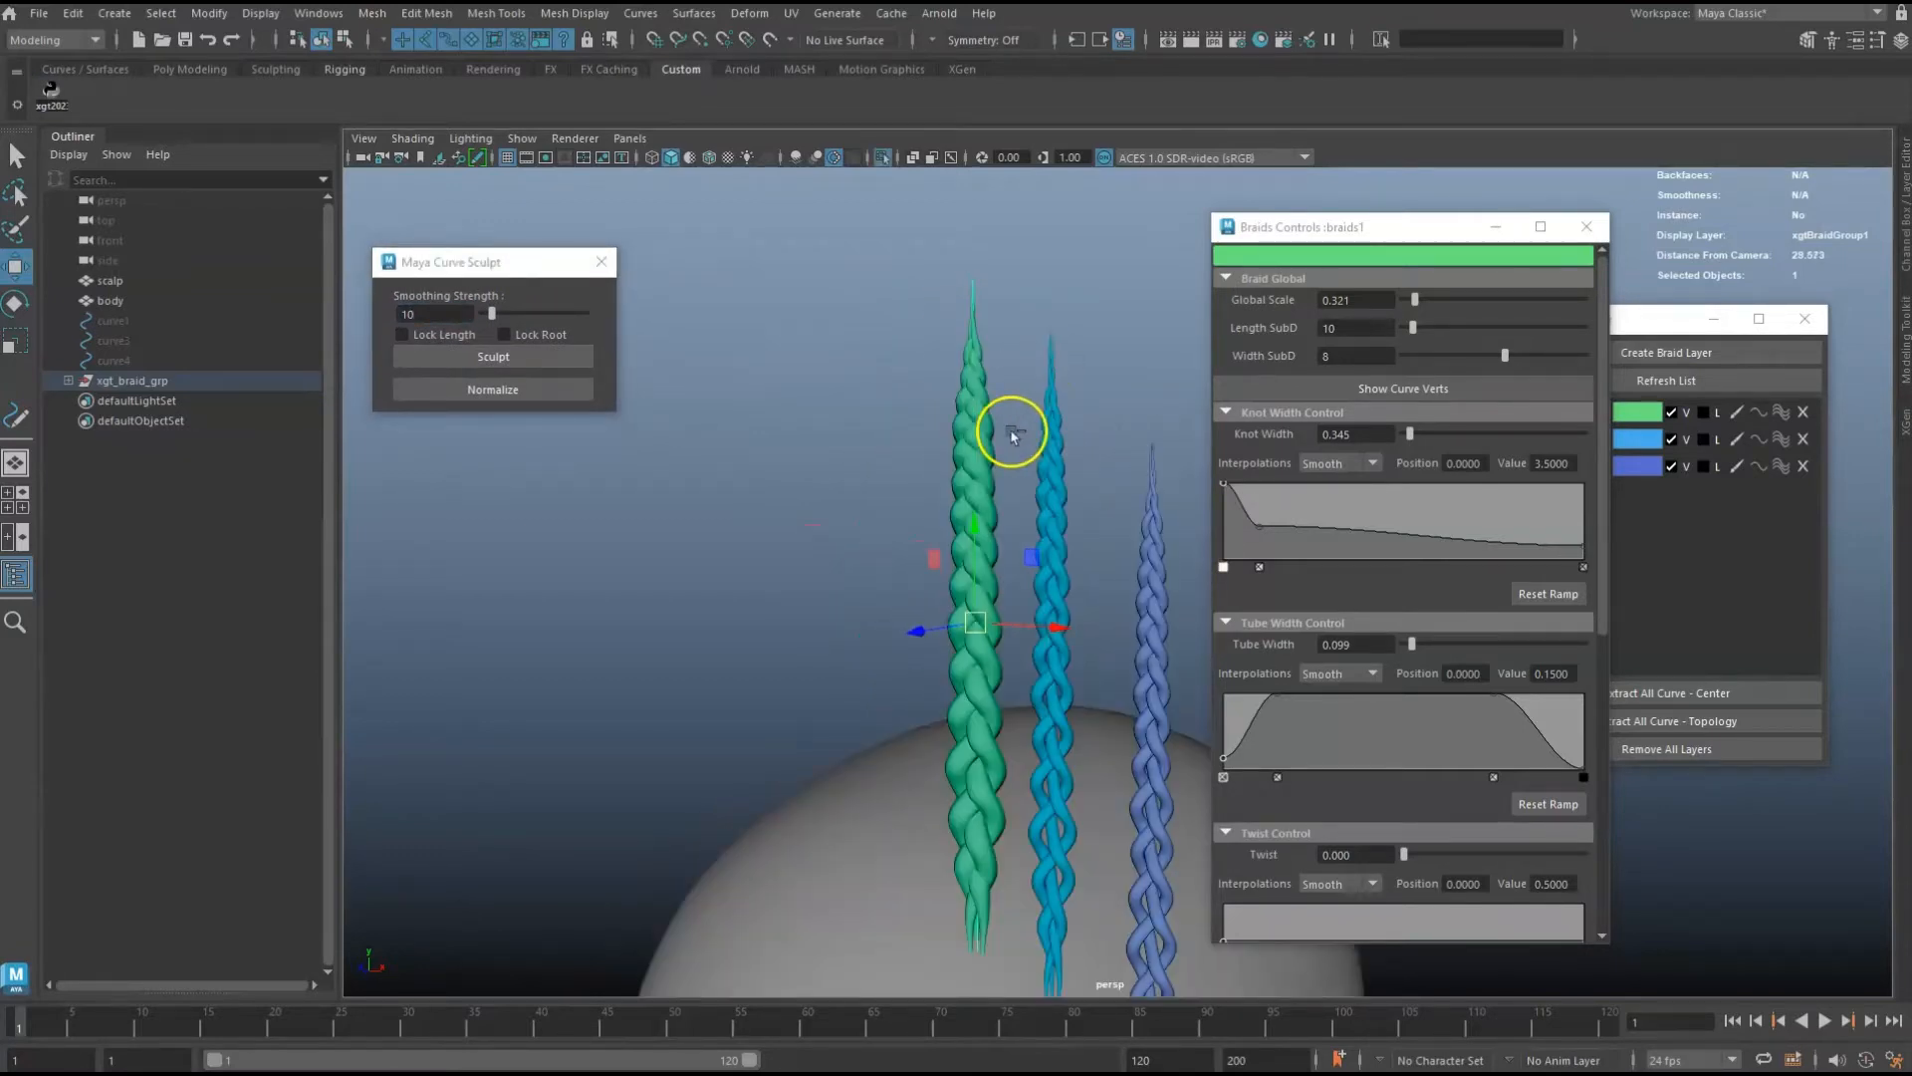
Sculpt the green braid's curve with smoothing strength 10, bending its upper part sideways and smoothing the bend.
click(498, 365)
drag(1089, 324, 1285, 324)
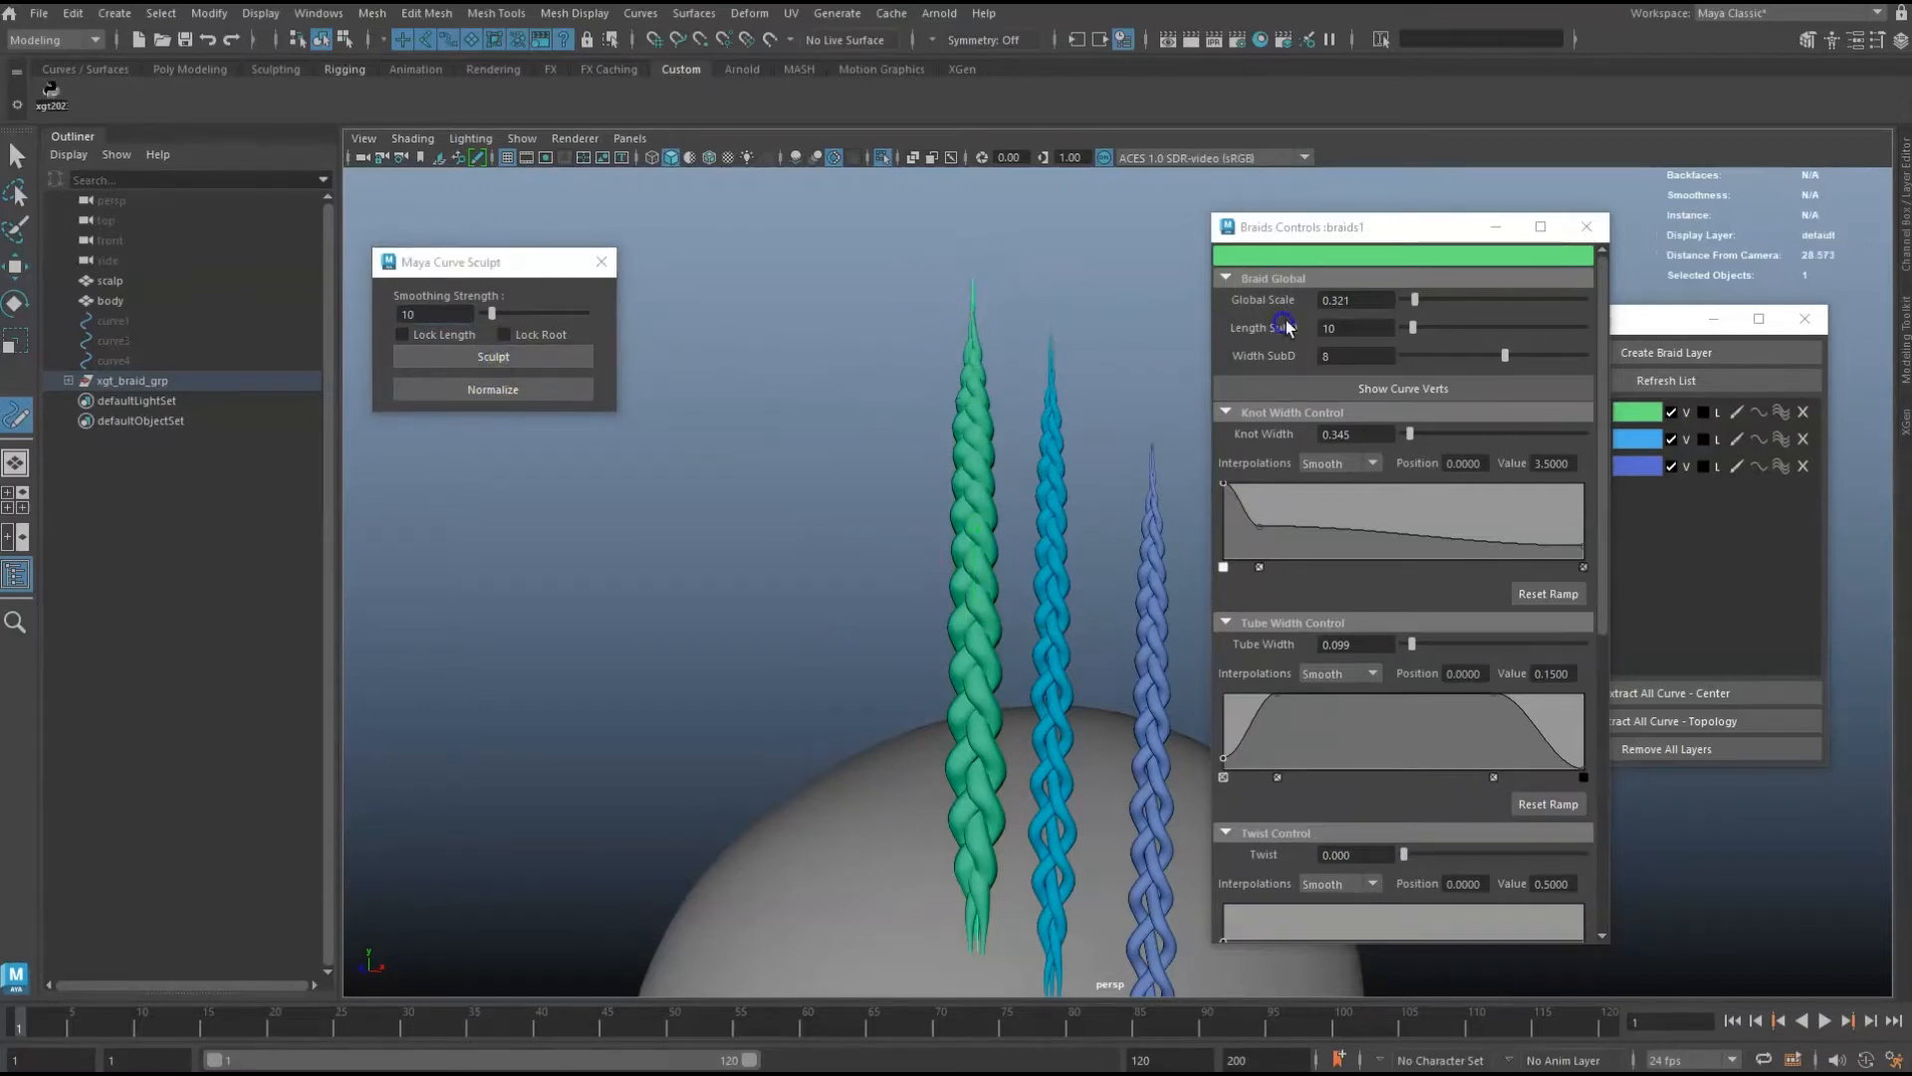
mouse_move(989, 275)
mouse_down()
mouse_move(1122, 290)
mouse_move(841, 295)
mouse_up()
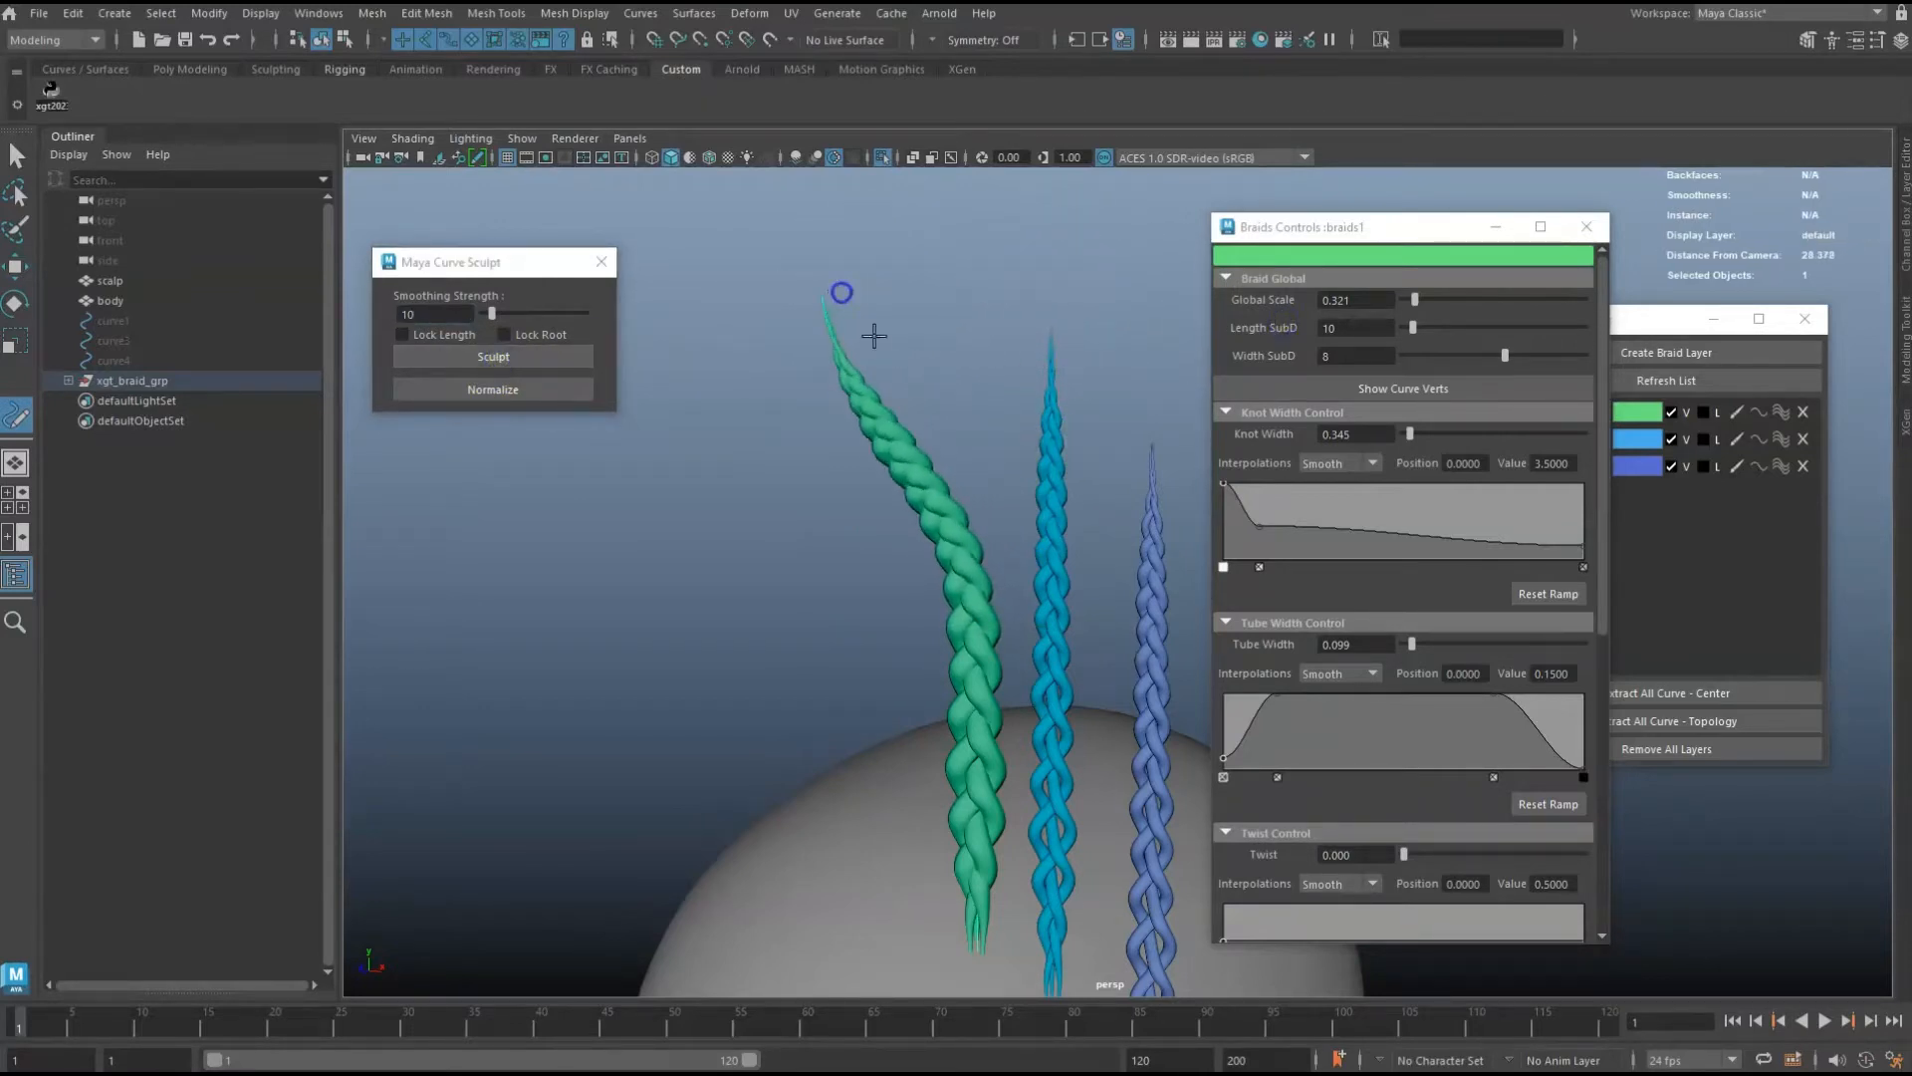
mouse_move(904, 438)
shift+mouse_down()
mouse_move(875, 593)
mouse_move(838, 593)
shift+mouse_up()
mouse_move(876, 745)
mouse_down()
mouse_move(820, 743)
mouse_move(1005, 678)
mouse_move(881, 553)
mouse_move(847, 428)
mouse_up()
alt+drag(1059, 516, 1003, 525)
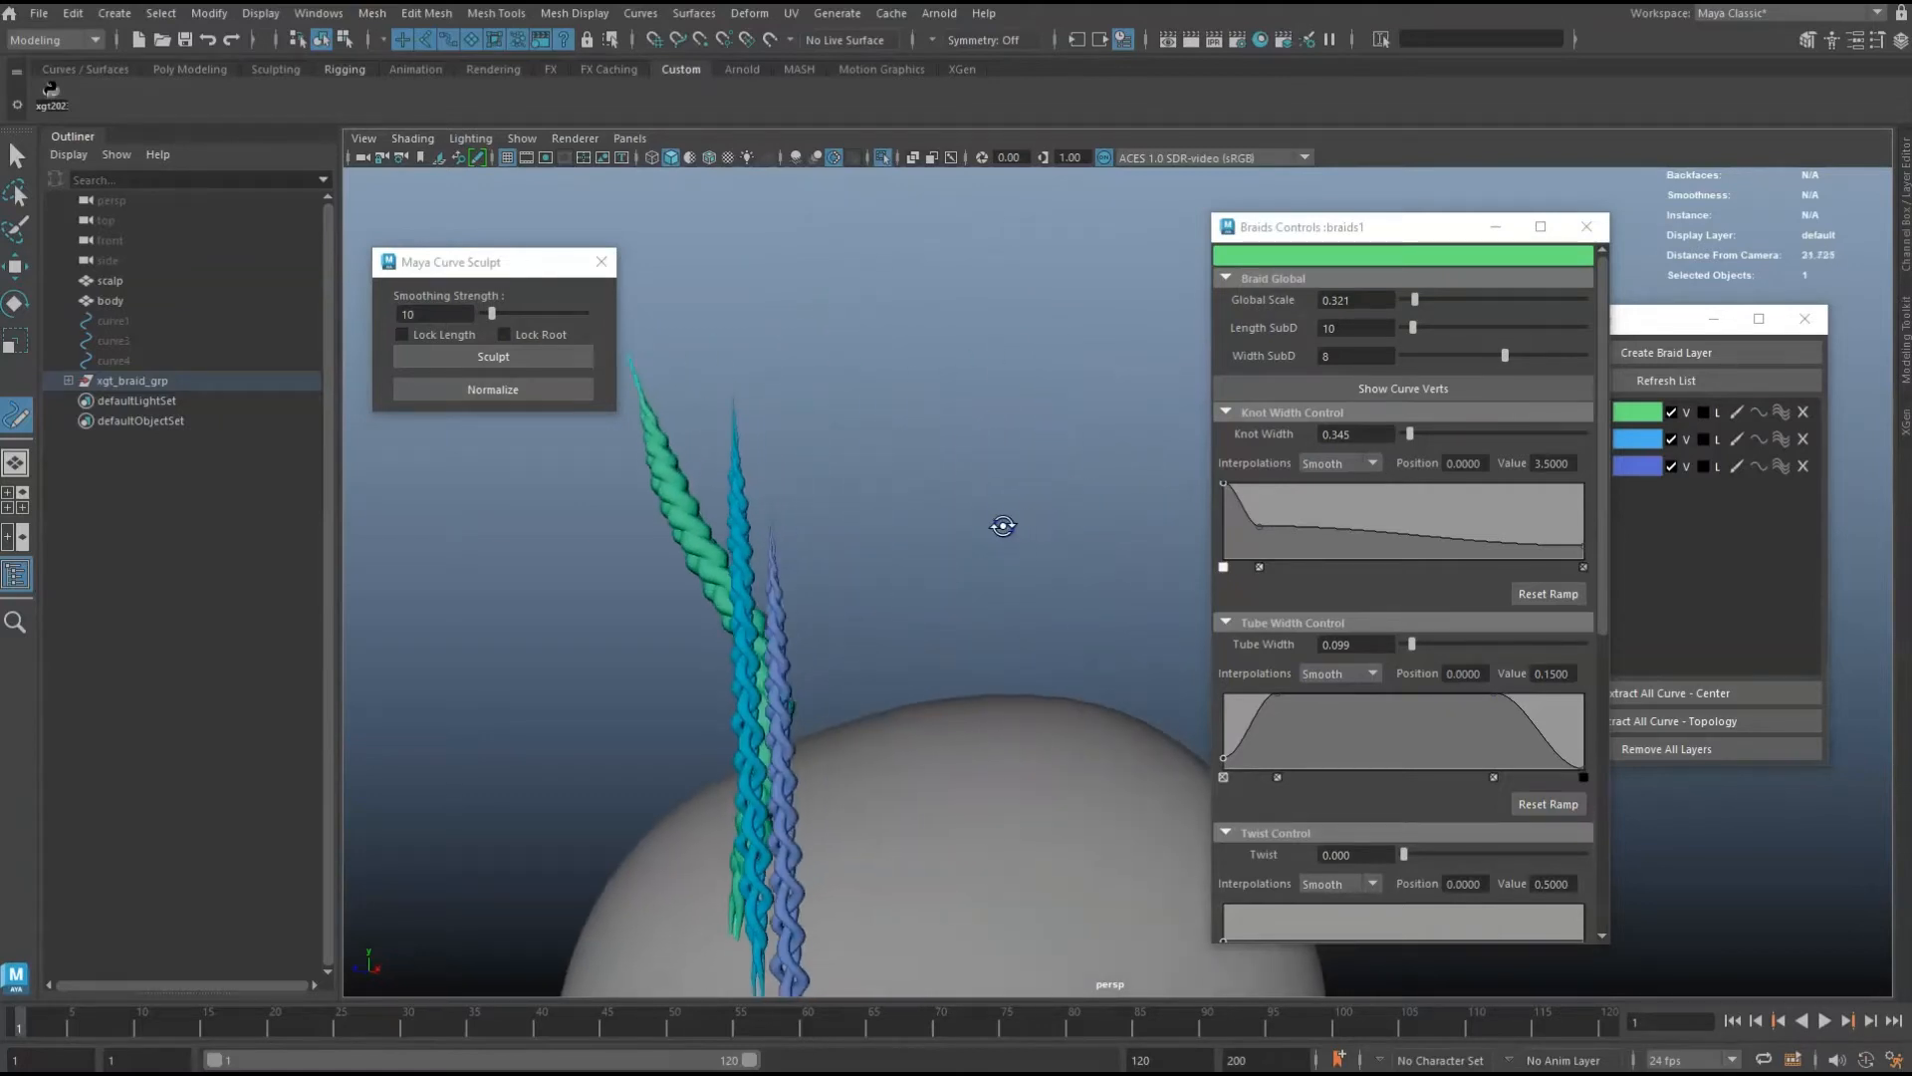
alt+right_drag(1003, 525, 823, 510)
alt+drag(881, 575, 771, 445)
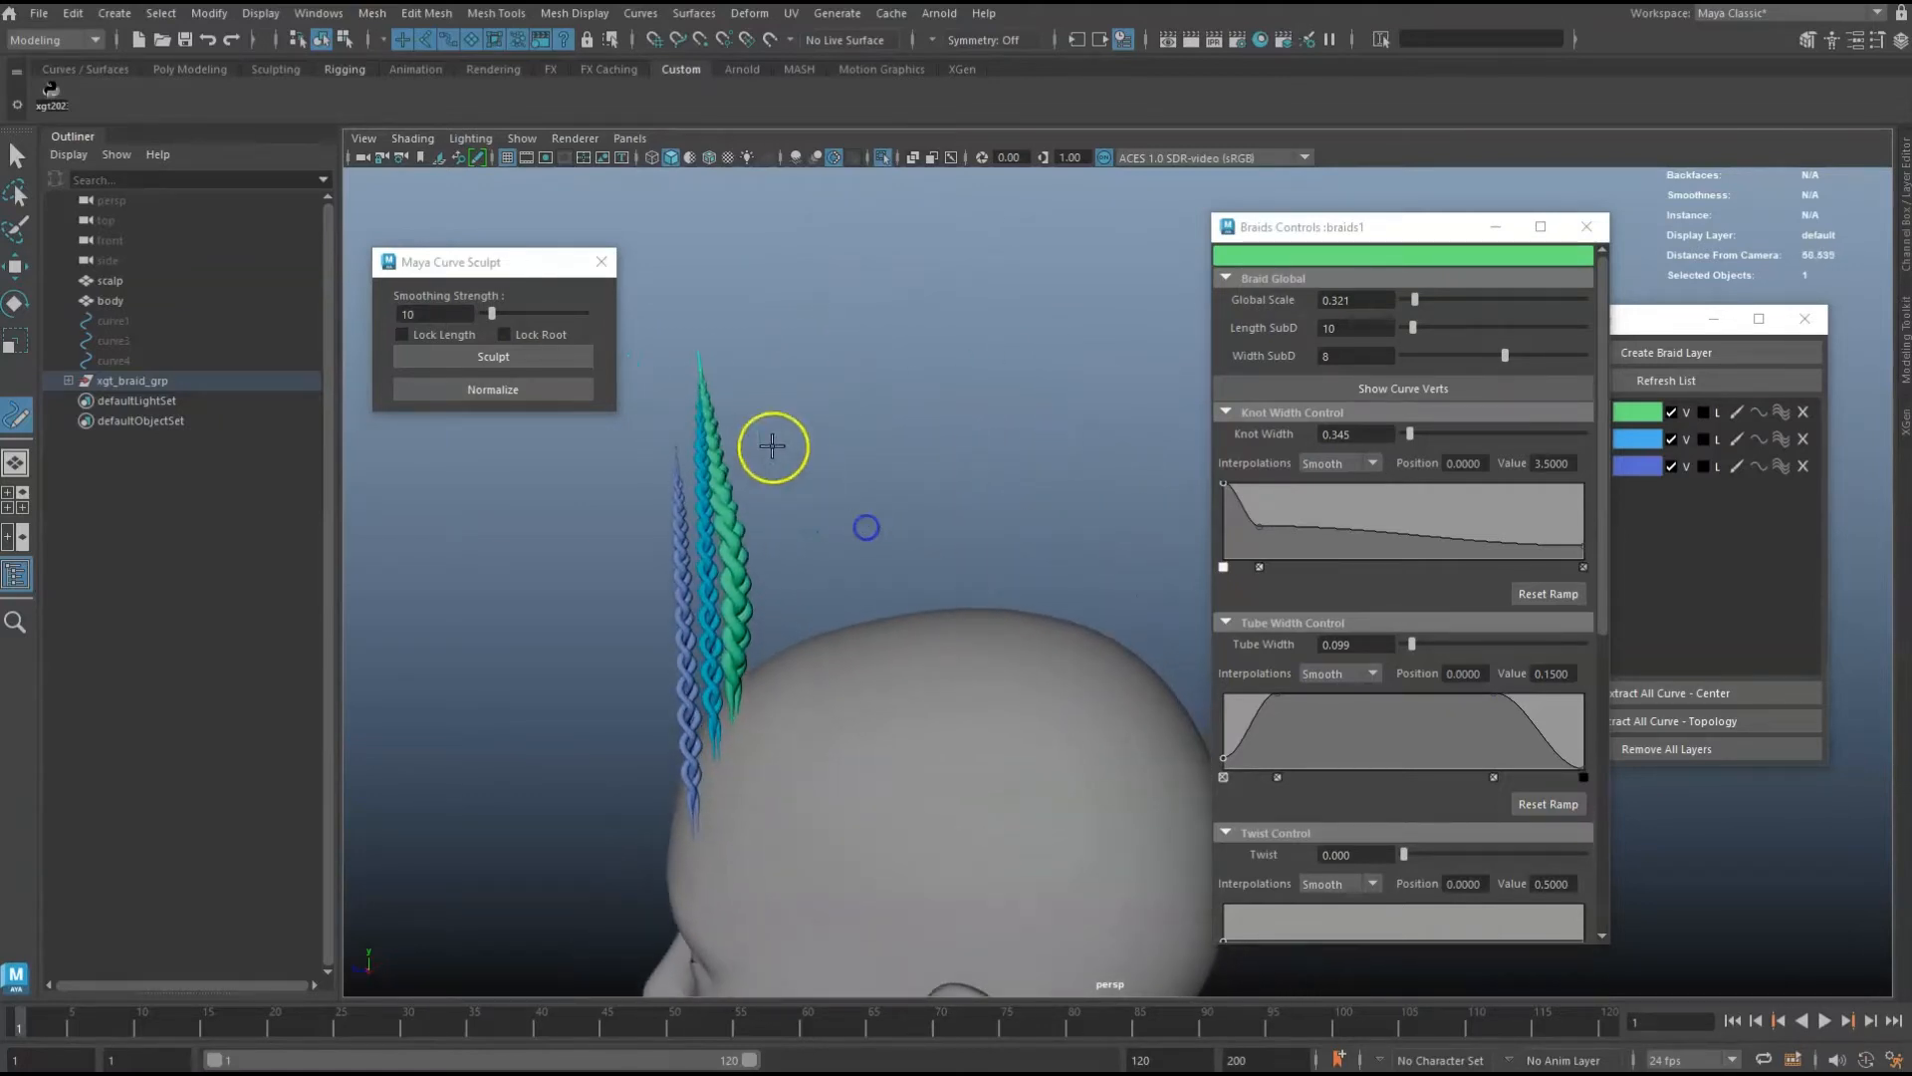
Pull the green braid's upper part over the head toward the back, smooth the bend and bring the tip down.
drag(714, 357, 1033, 385)
alt+drag(928, 520, 910, 513)
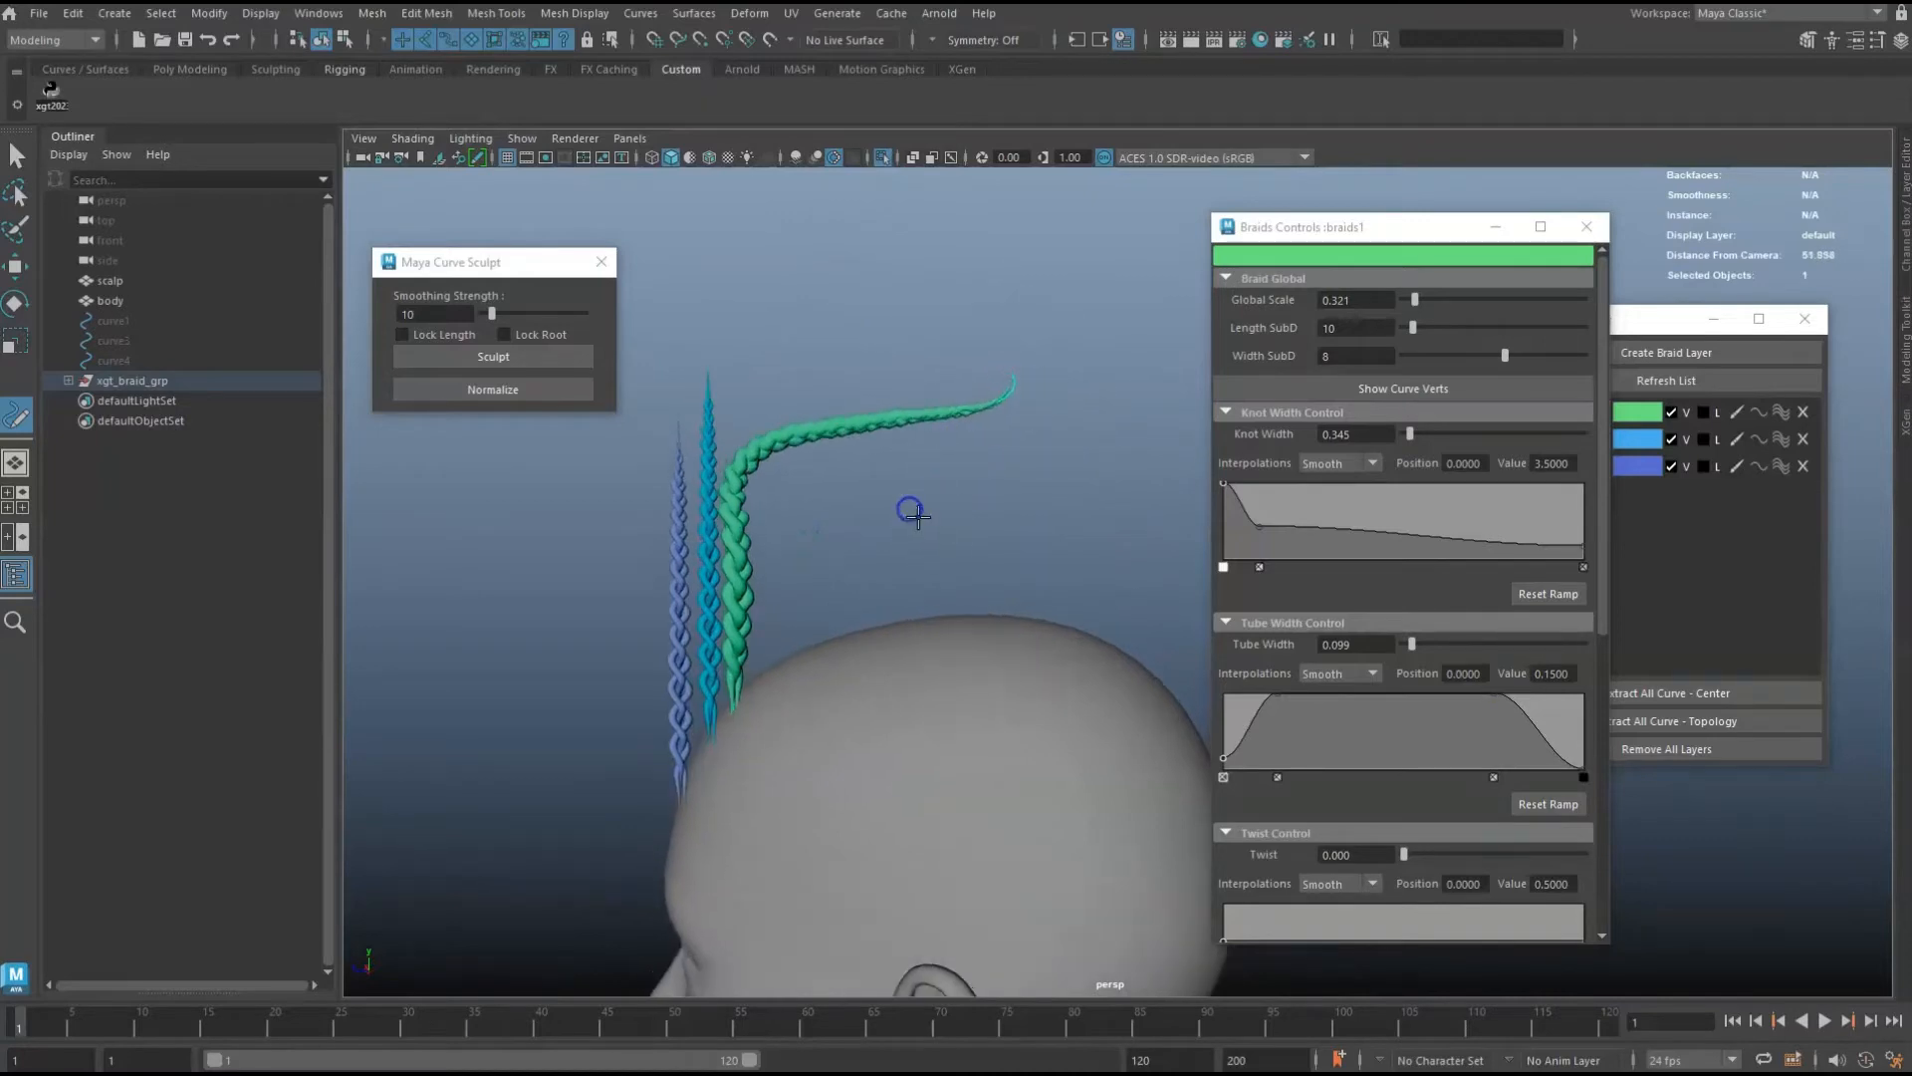
shift+drag(767, 496, 753, 476)
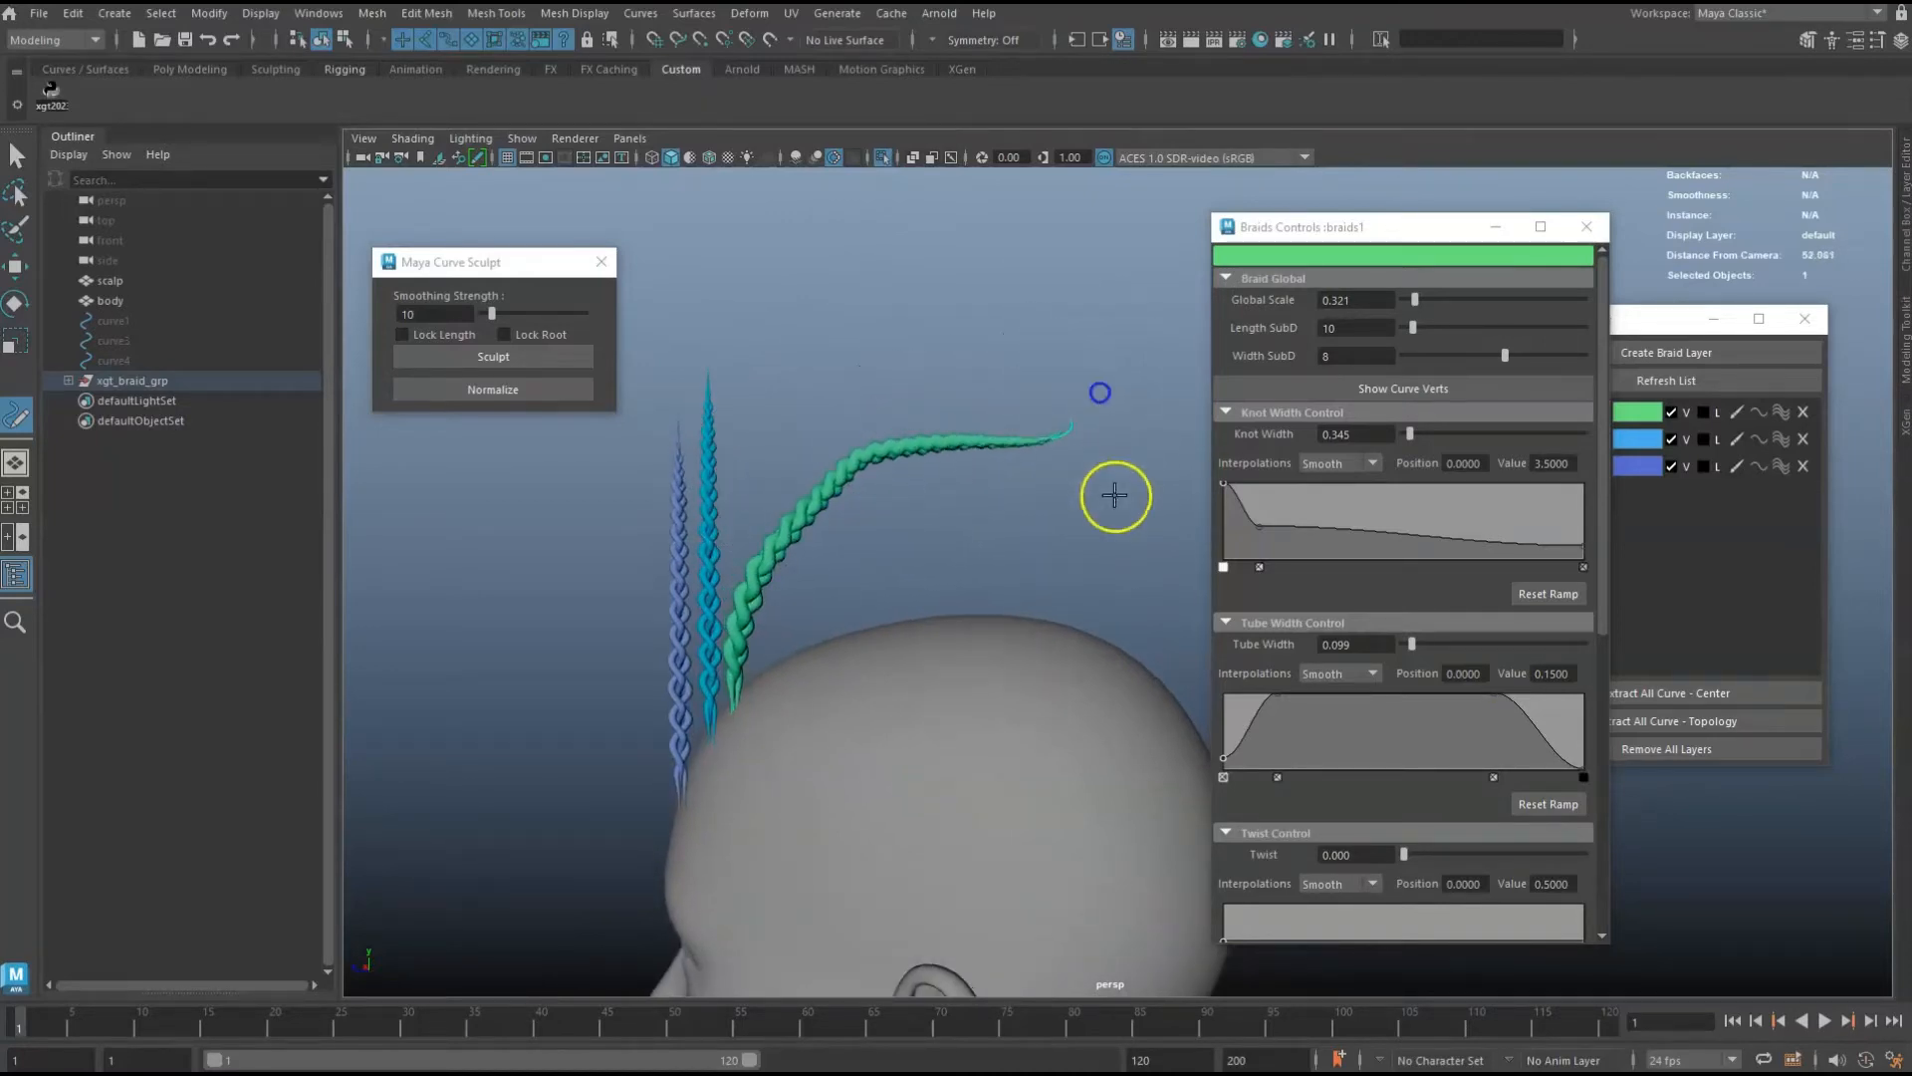
alt+drag(1118, 491, 1027, 500)
drag(1039, 358, 1101, 427)
alt+drag(949, 541, 957, 549)
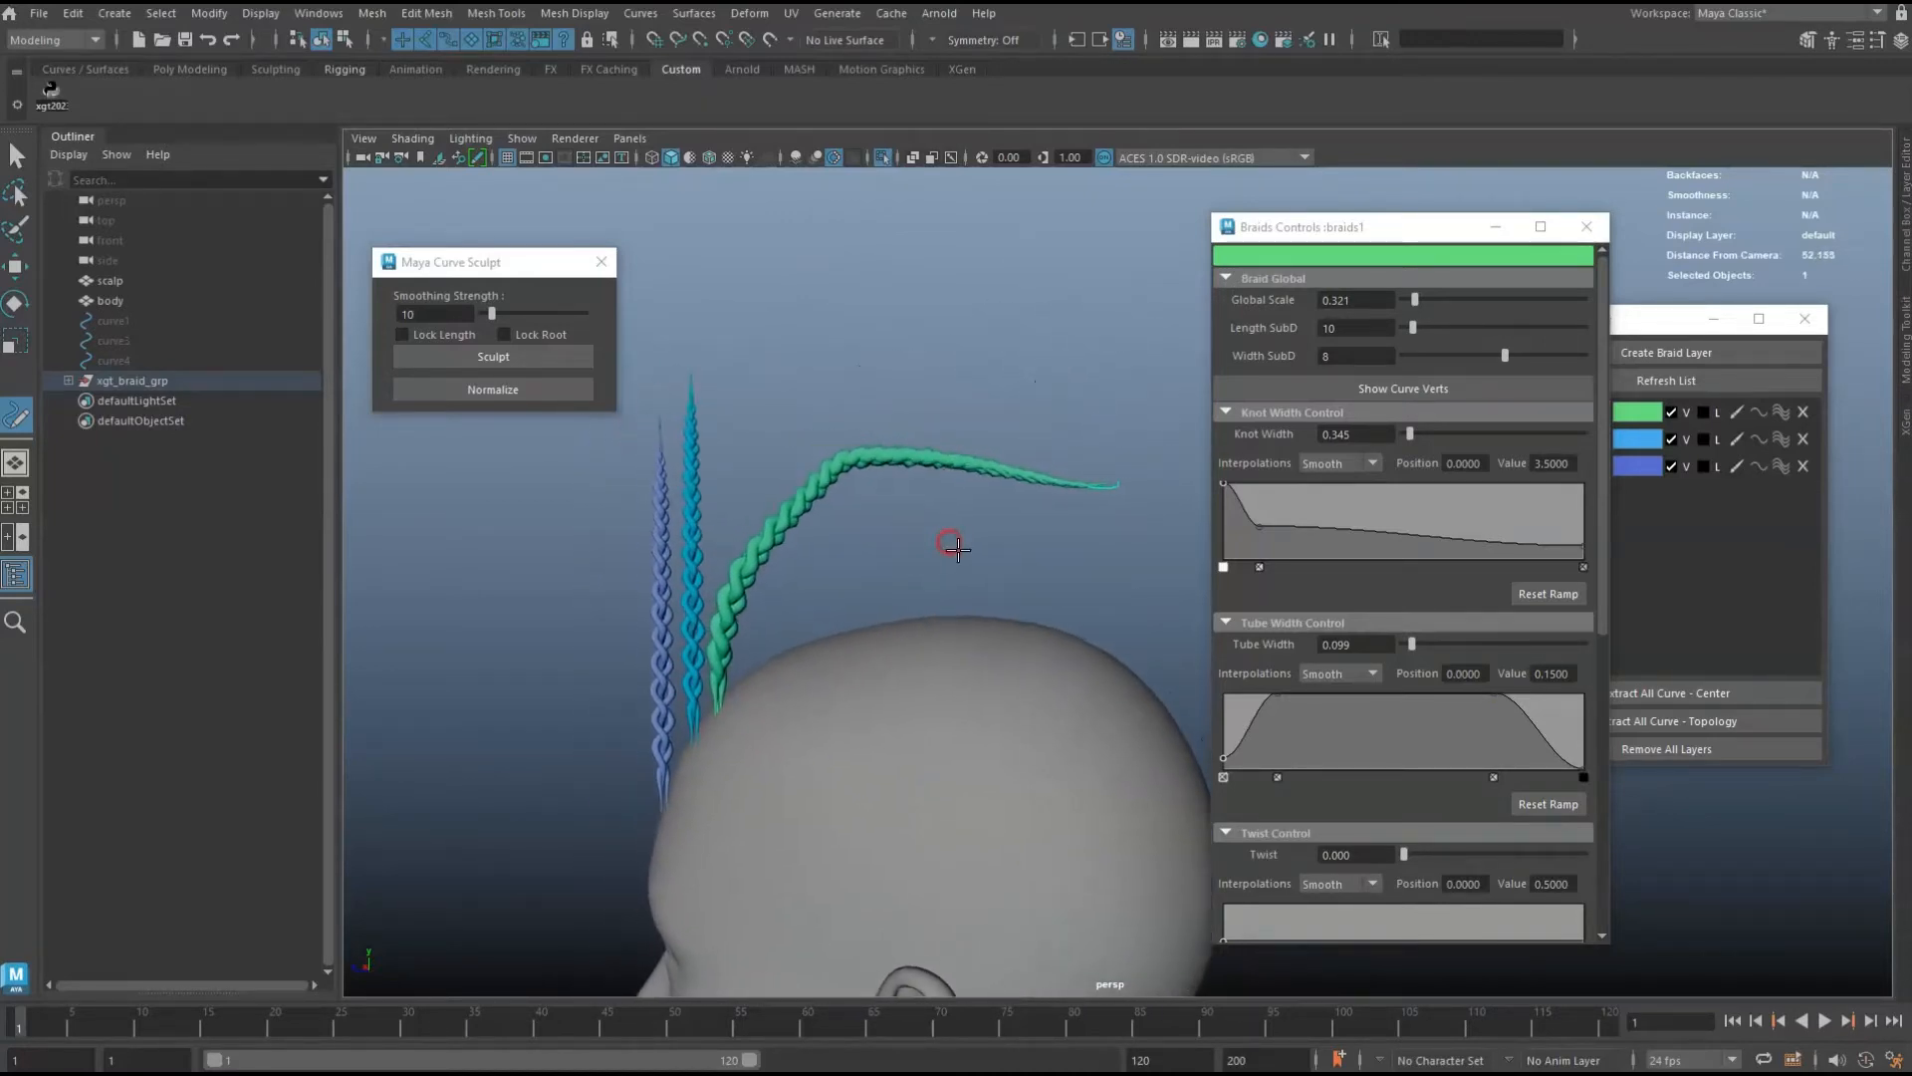
Lock the curve's length and sculpt the green braid's bend, then also lock the root and pull the braid sideways.
click(446, 334)
drag(766, 631, 739, 577)
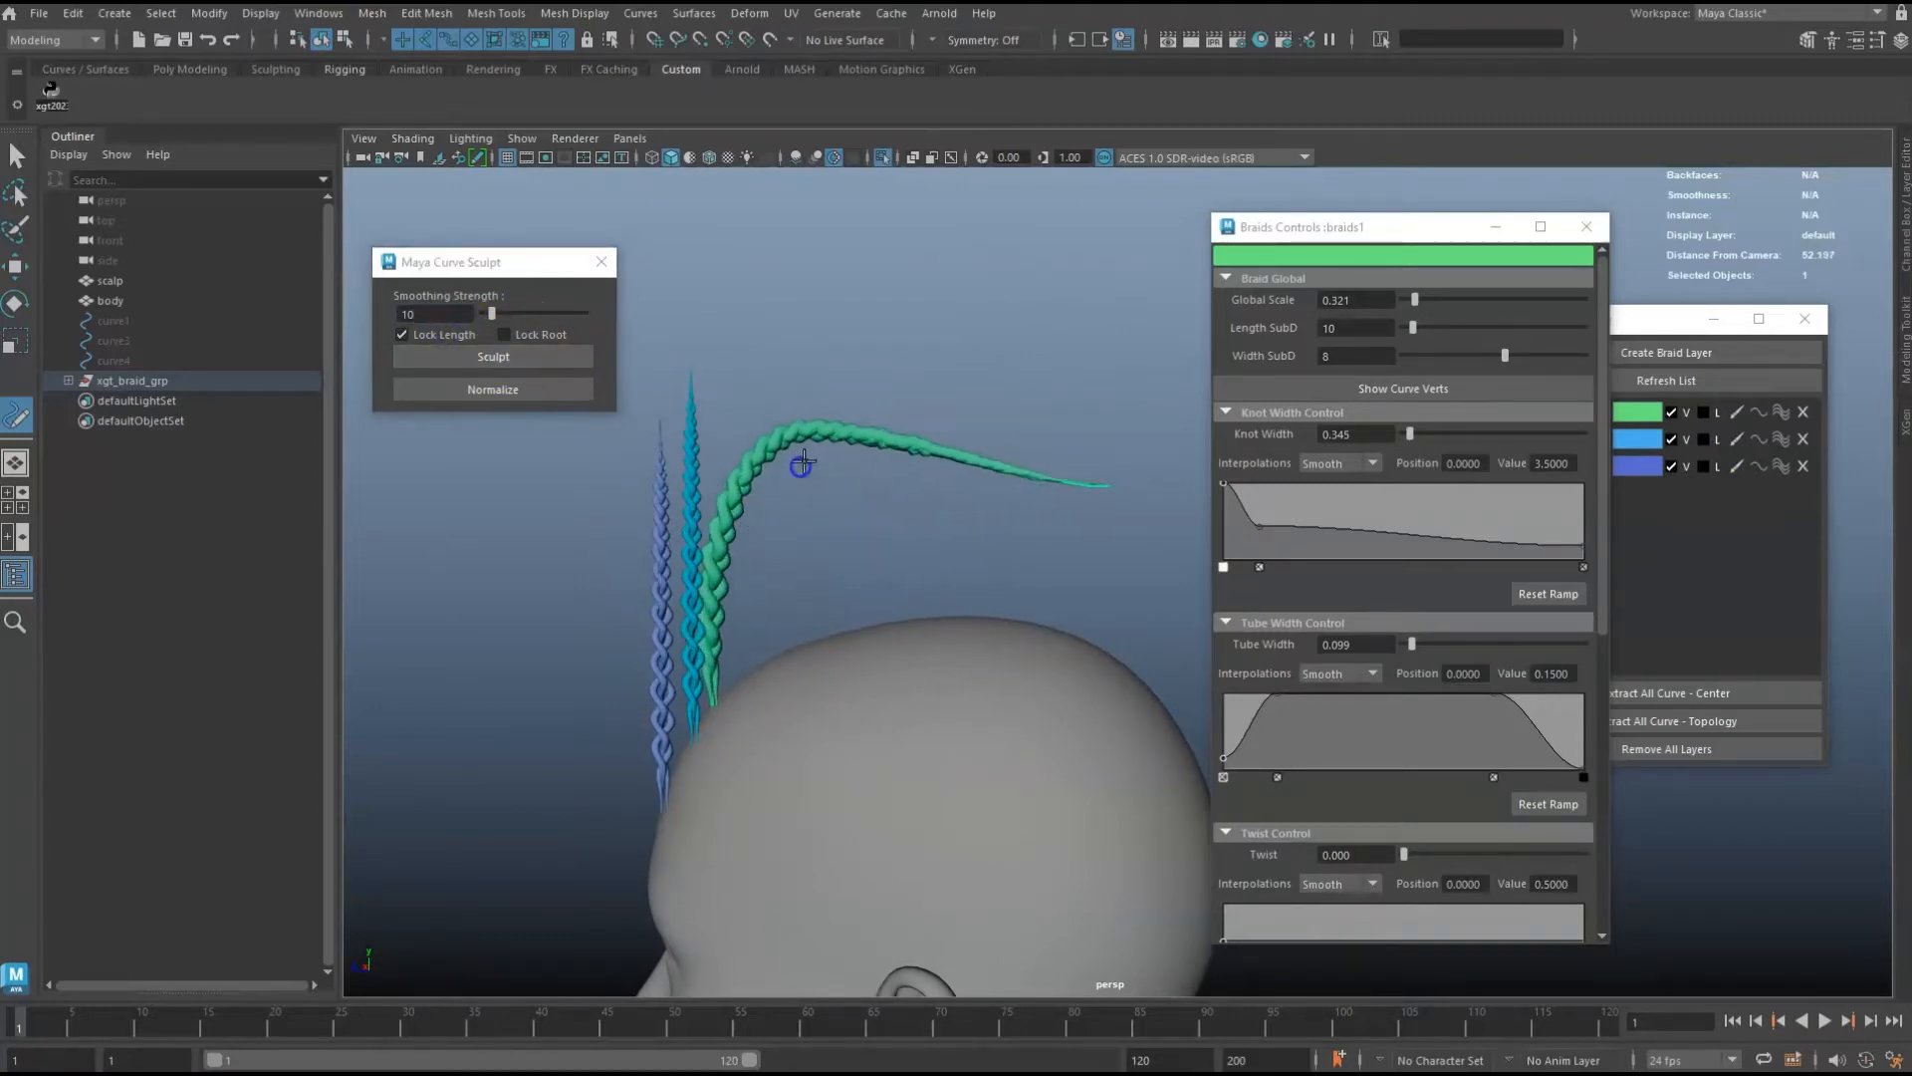
mouse_move(803, 464)
mouse_down()
mouse_move(989, 482)
mouse_move(1092, 461)
mouse_up()
mouse_move(777, 589)
mouse_down()
mouse_move(724, 544)
mouse_move(802, 444)
mouse_up()
mouse_move(857, 519)
alt+mouse_down()
mouse_move(1046, 558)
mouse_move(1003, 598)
alt+mouse_up()
click(544, 337)
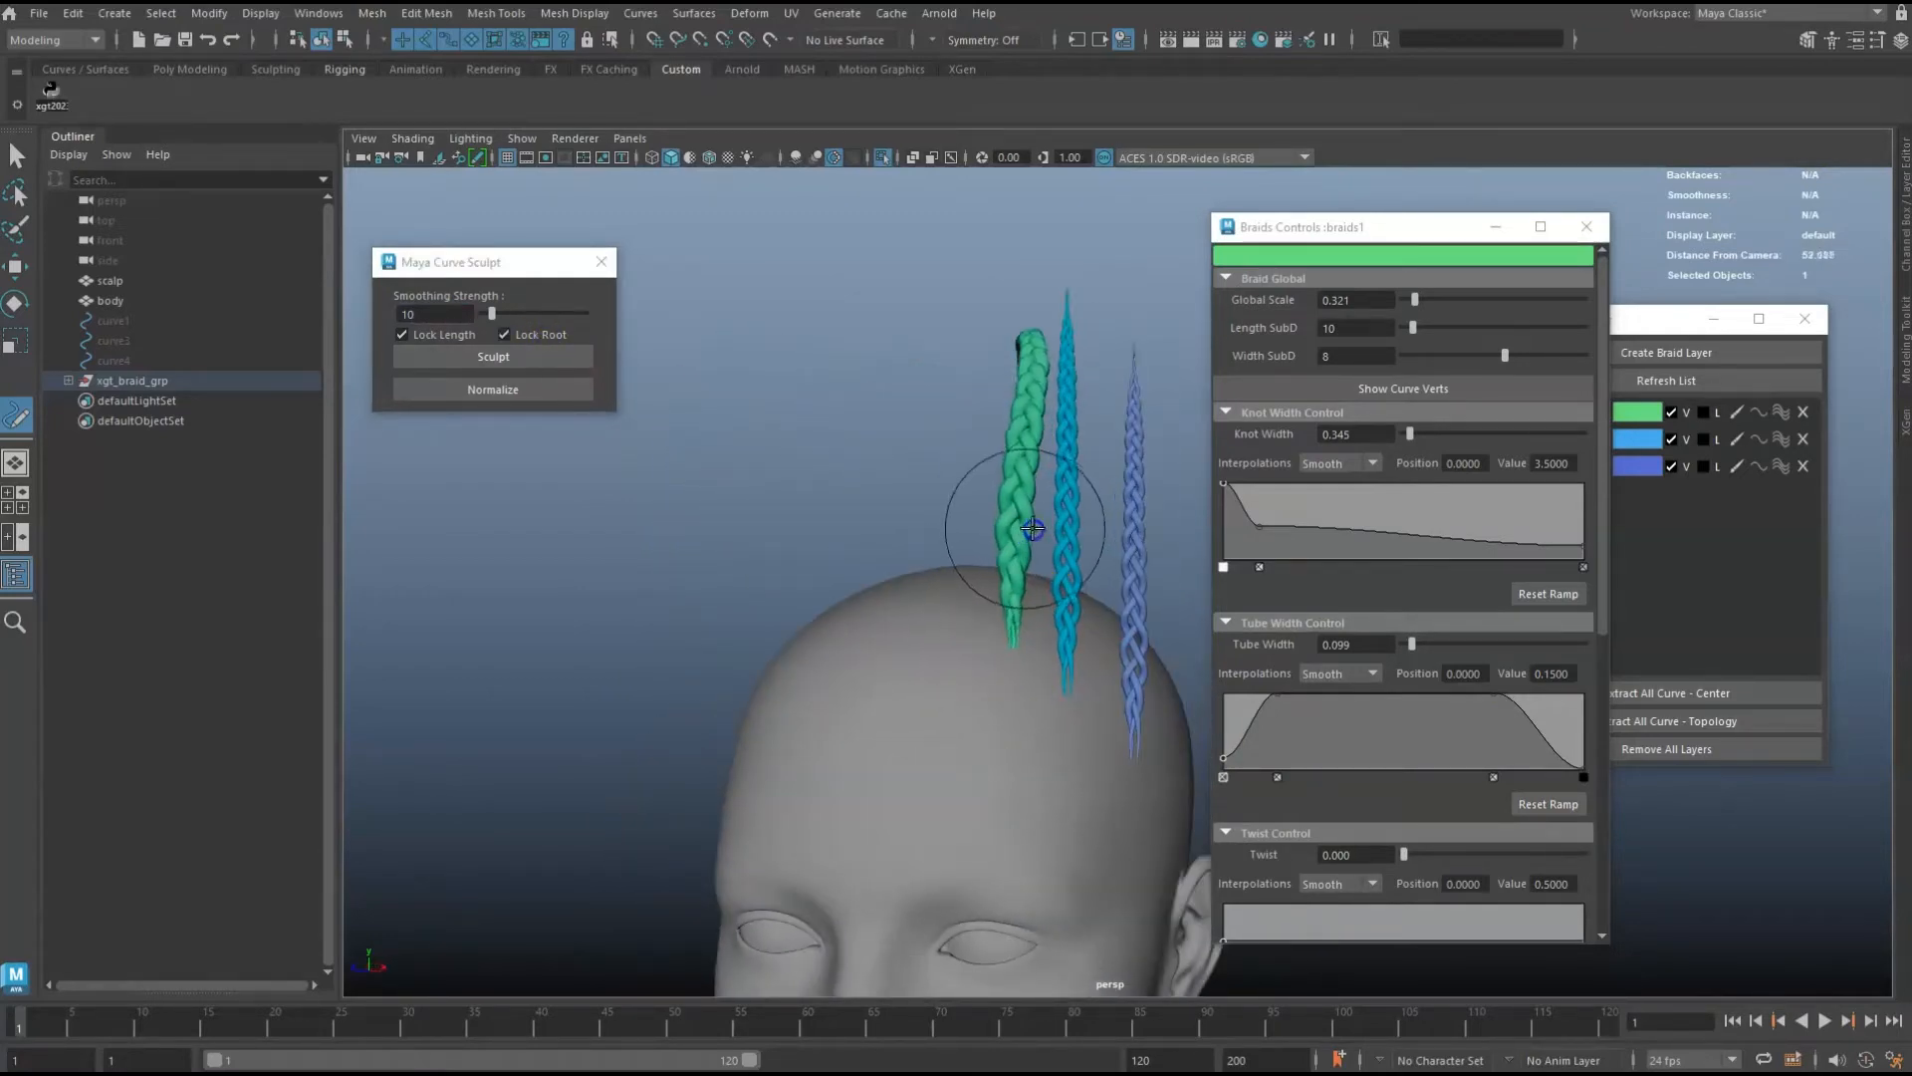
mouse_move(1033, 529)
mouse_down()
mouse_move(790, 525)
mouse_move(973, 503)
mouse_move(1093, 521)
mouse_move(844, 521)
mouse_move(1127, 528)
mouse_move(986, 507)
mouse_move(812, 527)
mouse_up()
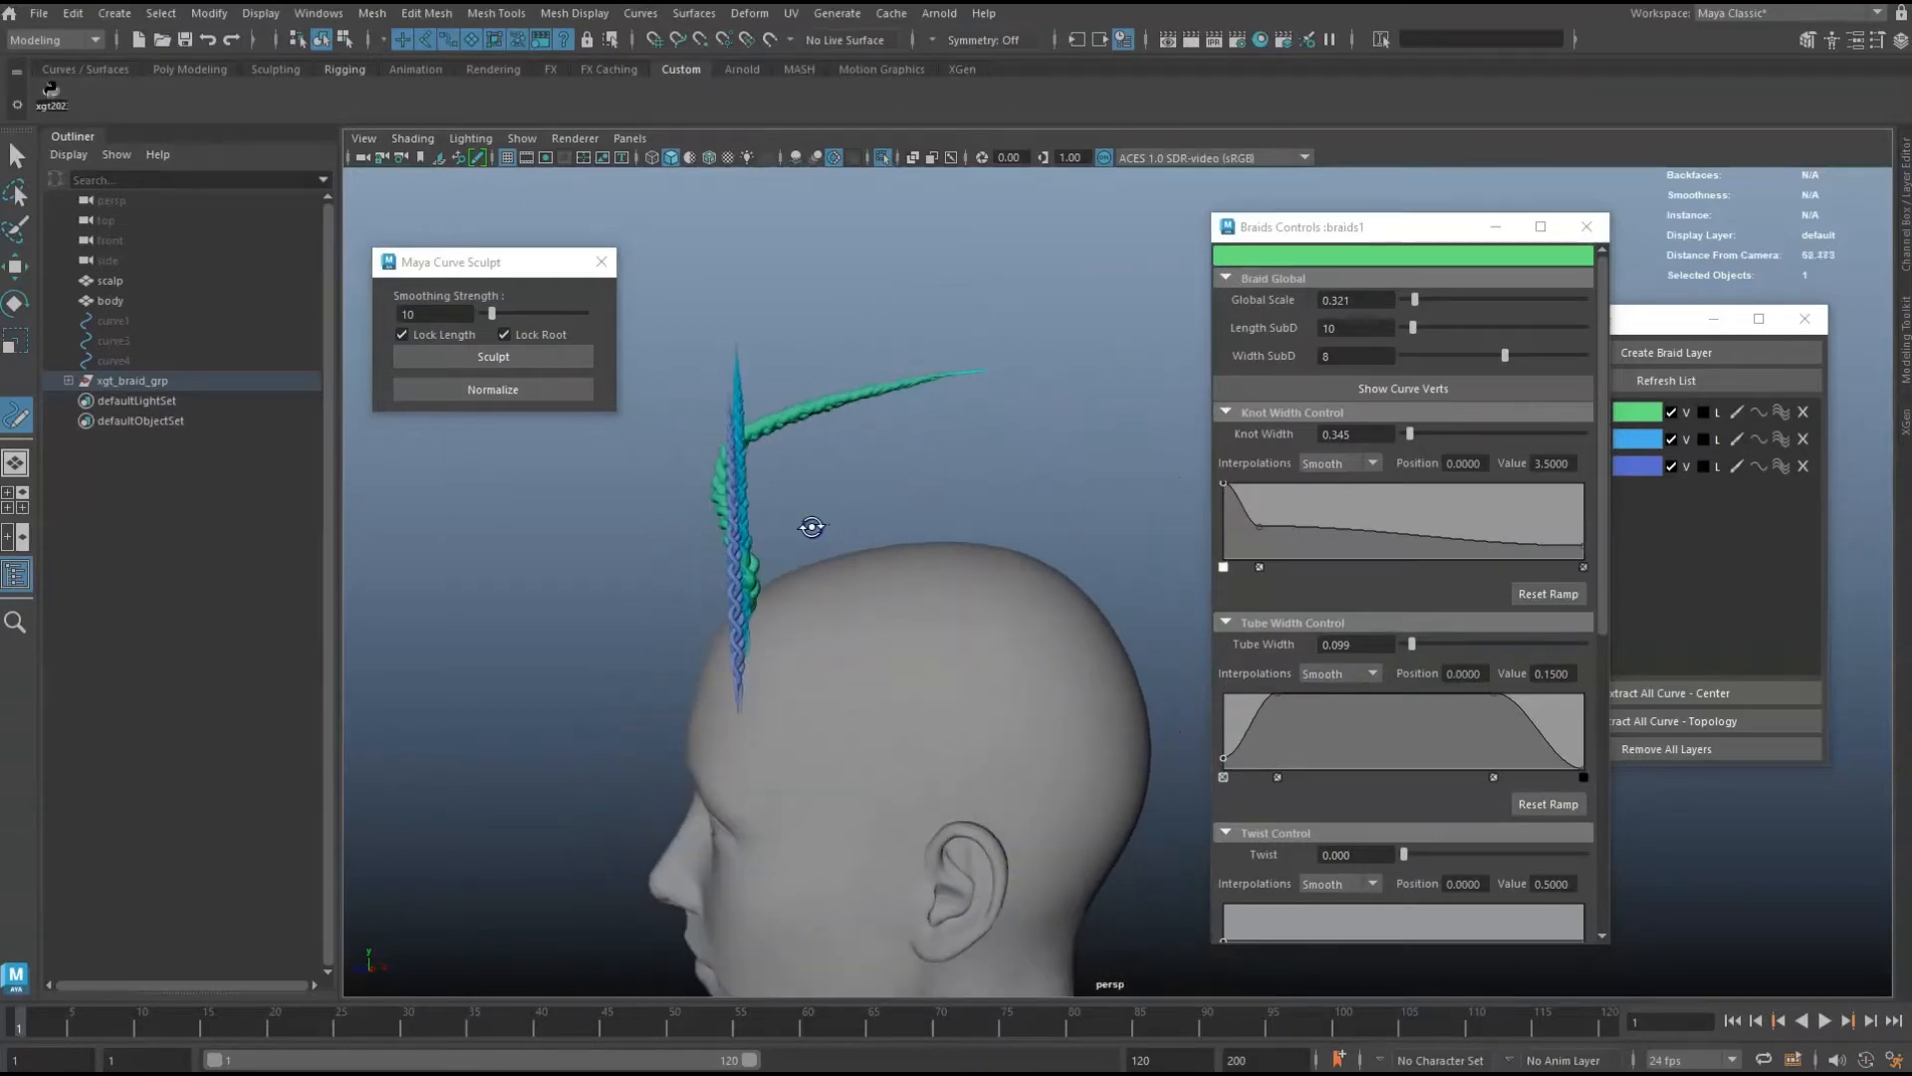
Unlock the curve's length and root, and drag the green braid's root toward the forehead.
click(432, 330)
alt+drag(939, 576, 1004, 580)
click(553, 336)
alt+drag(752, 520, 823, 537)
mouse_move(902, 609)
mouse_down()
mouse_move(881, 613)
mouse_move(875, 557)
mouse_move(851, 553)
mouse_move(791, 613)
mouse_move(815, 648)
mouse_move(704, 637)
mouse_up()
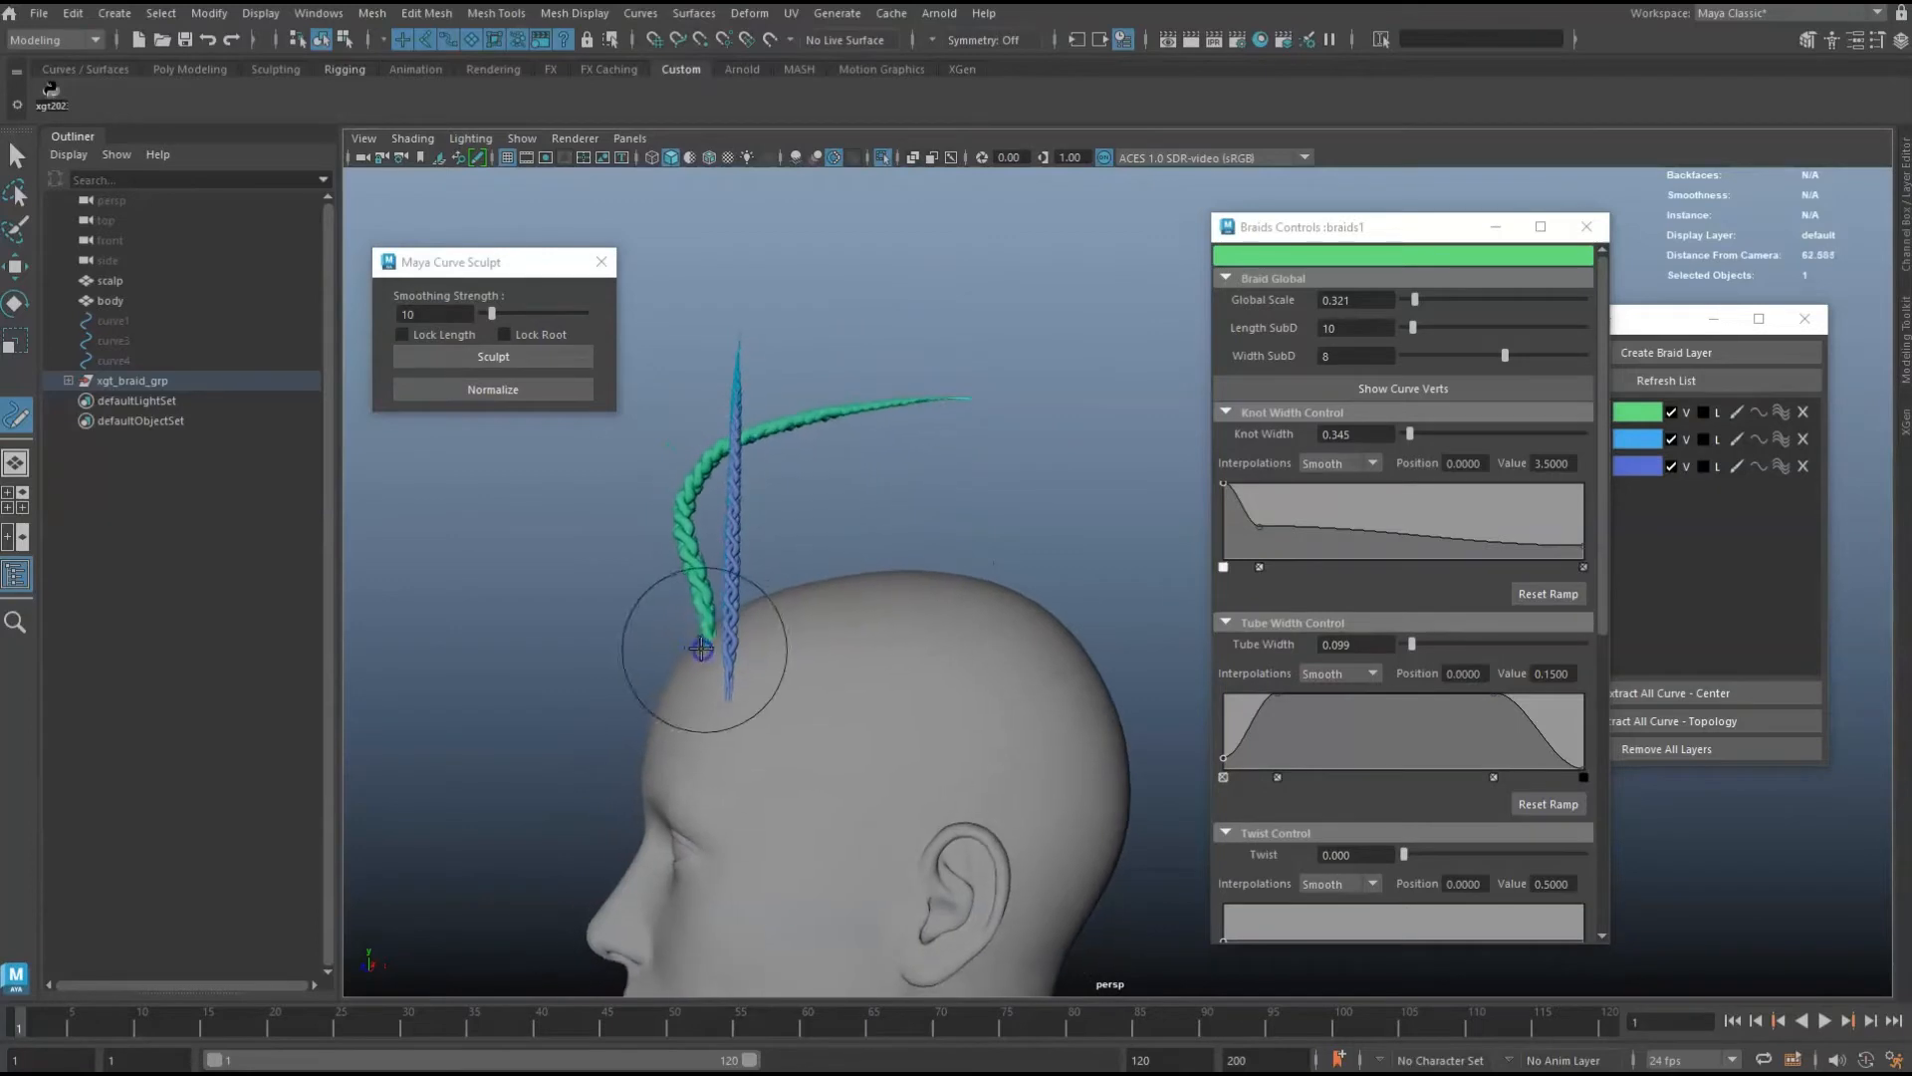
alt+drag(729, 541, 774, 547)
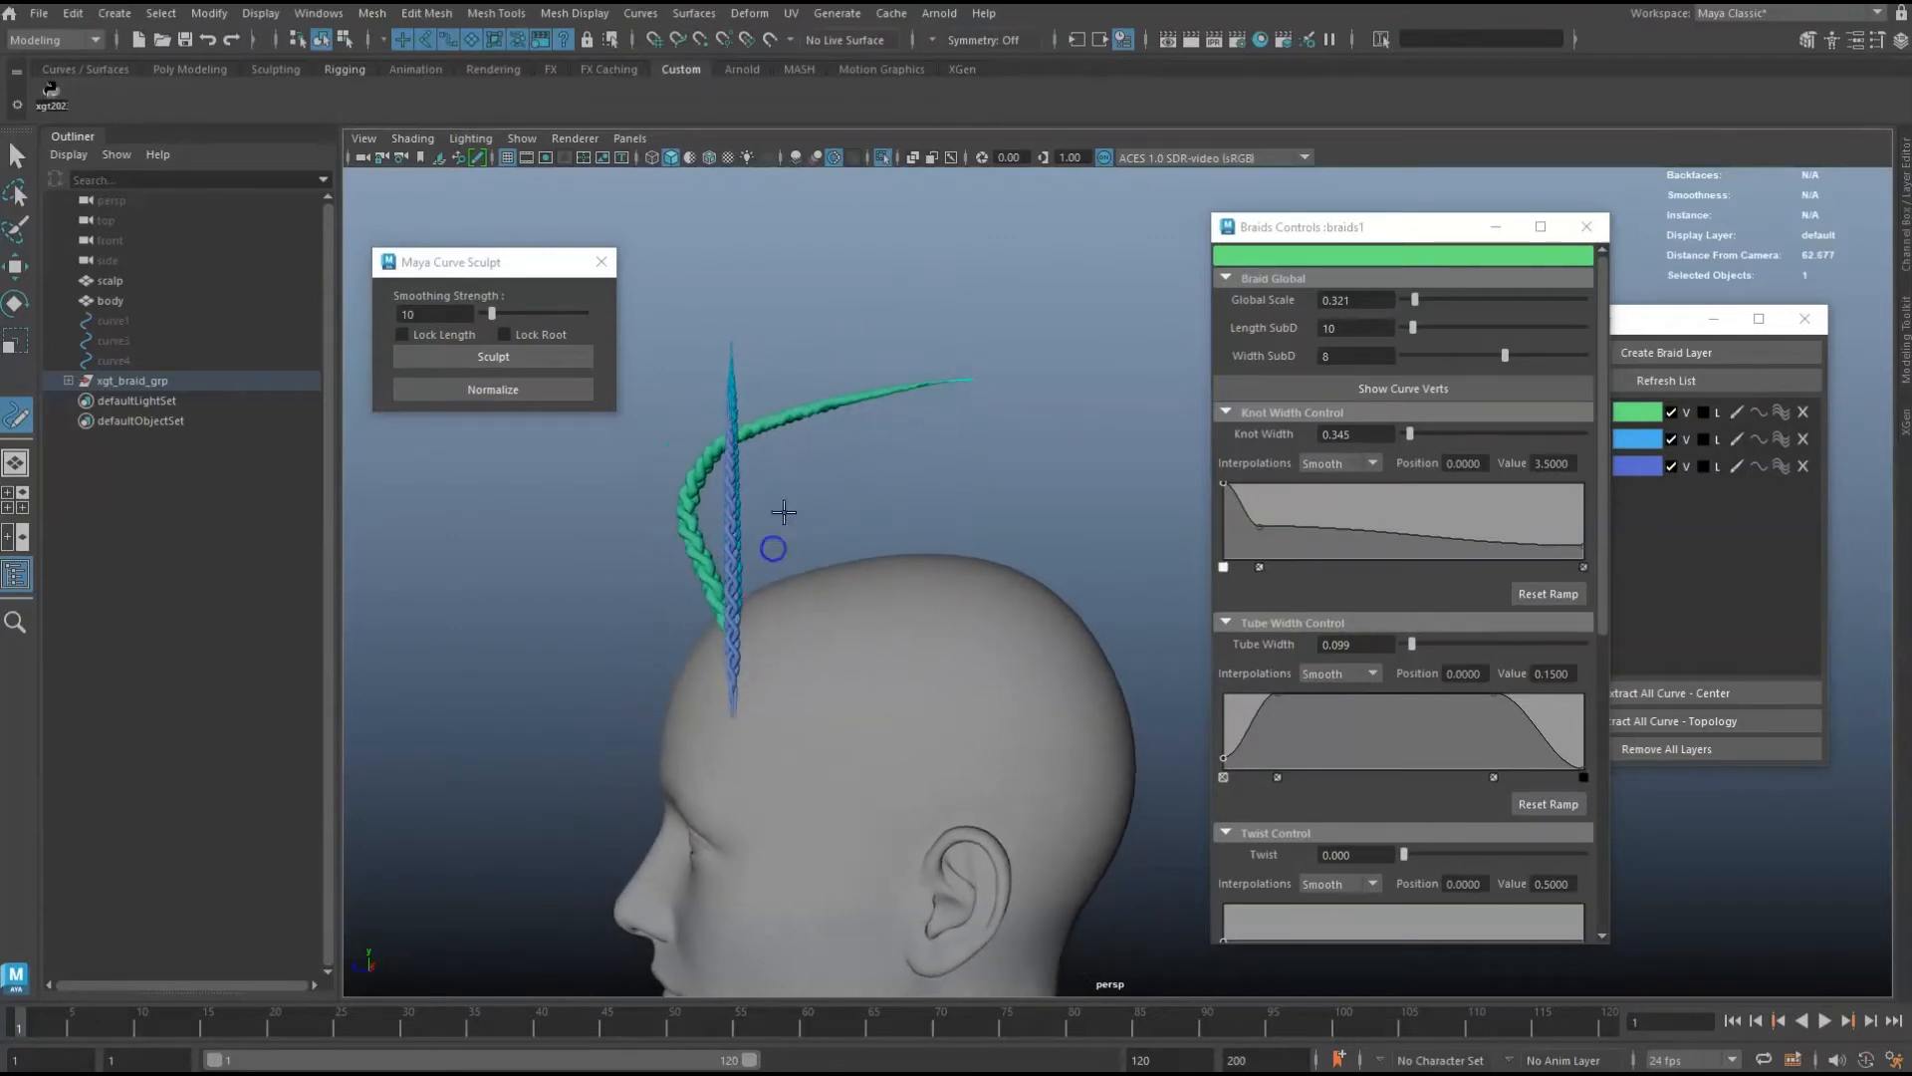
Stretch the green braid's end farther back over the crown and normalize its curve.
mouse_move(982, 392)
mouse_down()
mouse_move(726, 461)
mouse_move(810, 376)
mouse_move(1025, 375)
mouse_move(1106, 461)
mouse_up()
mouse_move(1144, 529)
alt+mouse_down()
mouse_move(957, 498)
mouse_move(989, 473)
alt+mouse_up()
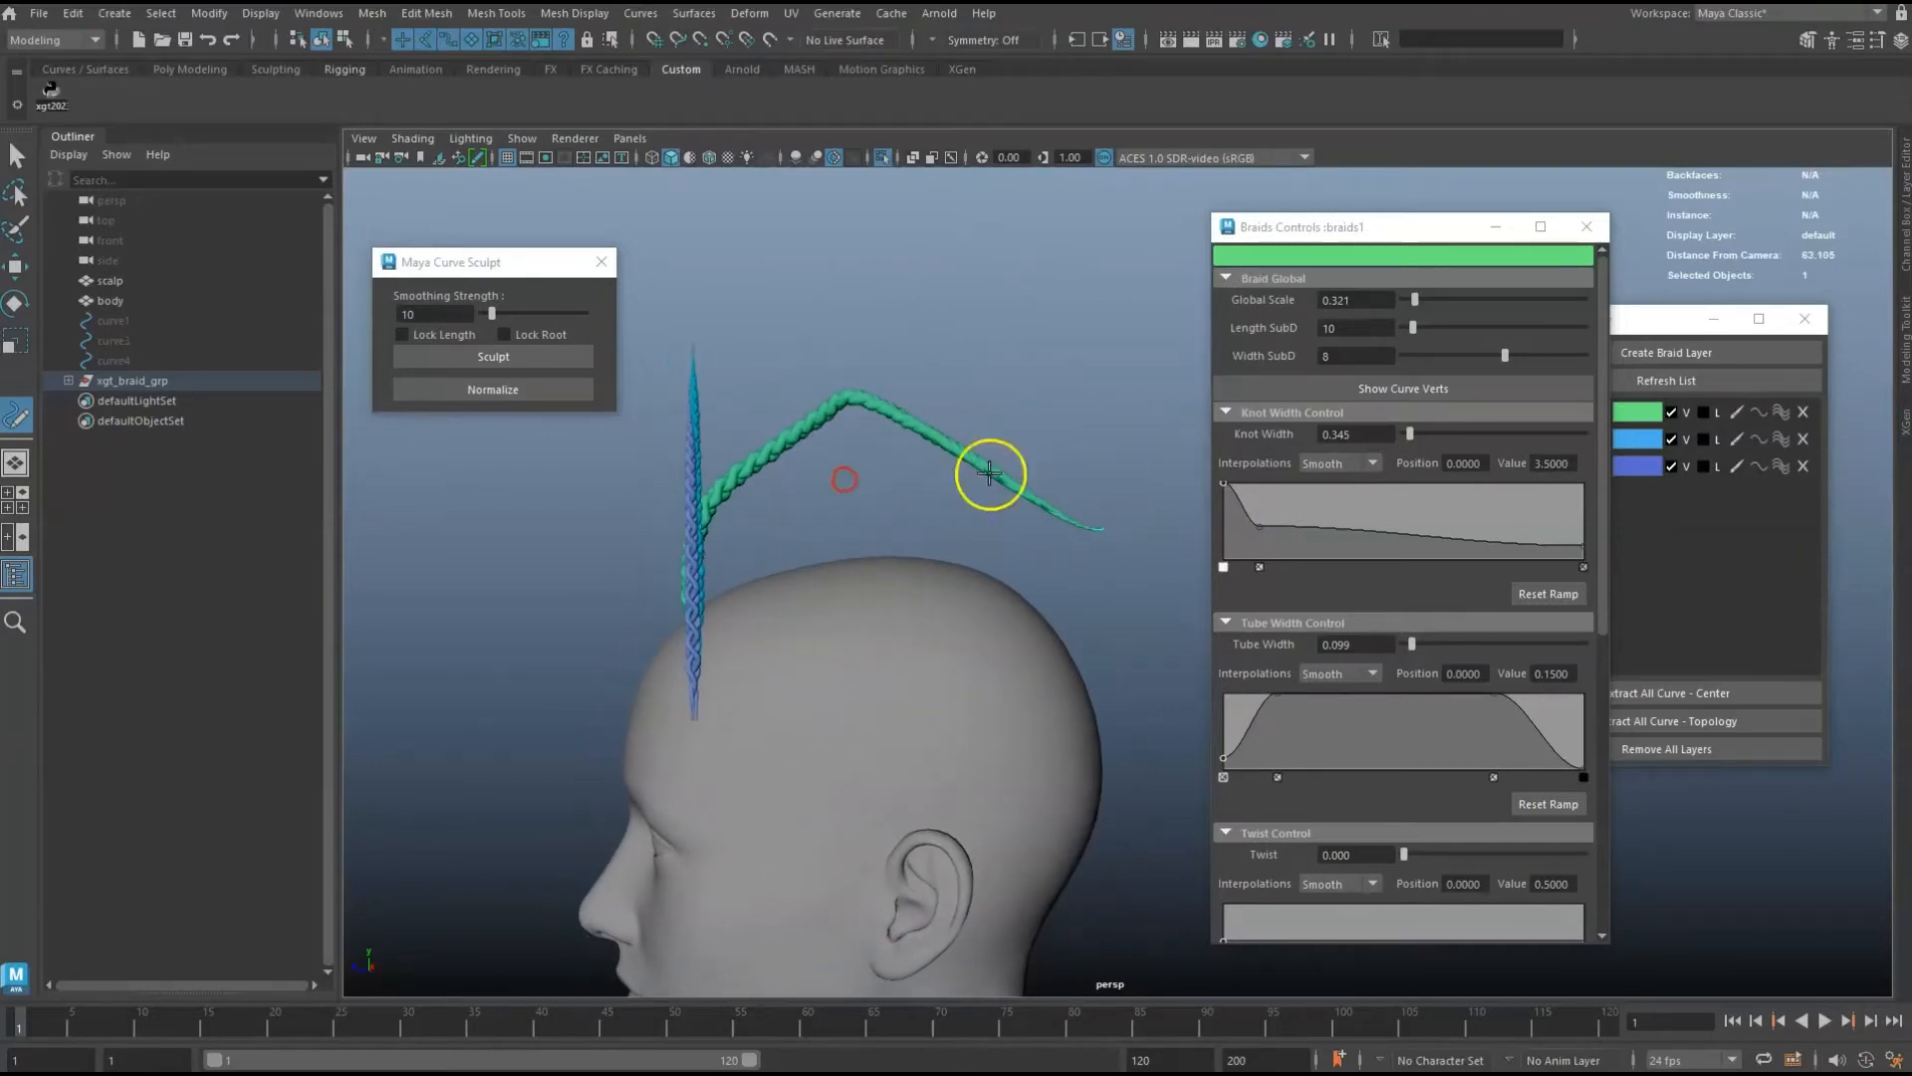
click(483, 403)
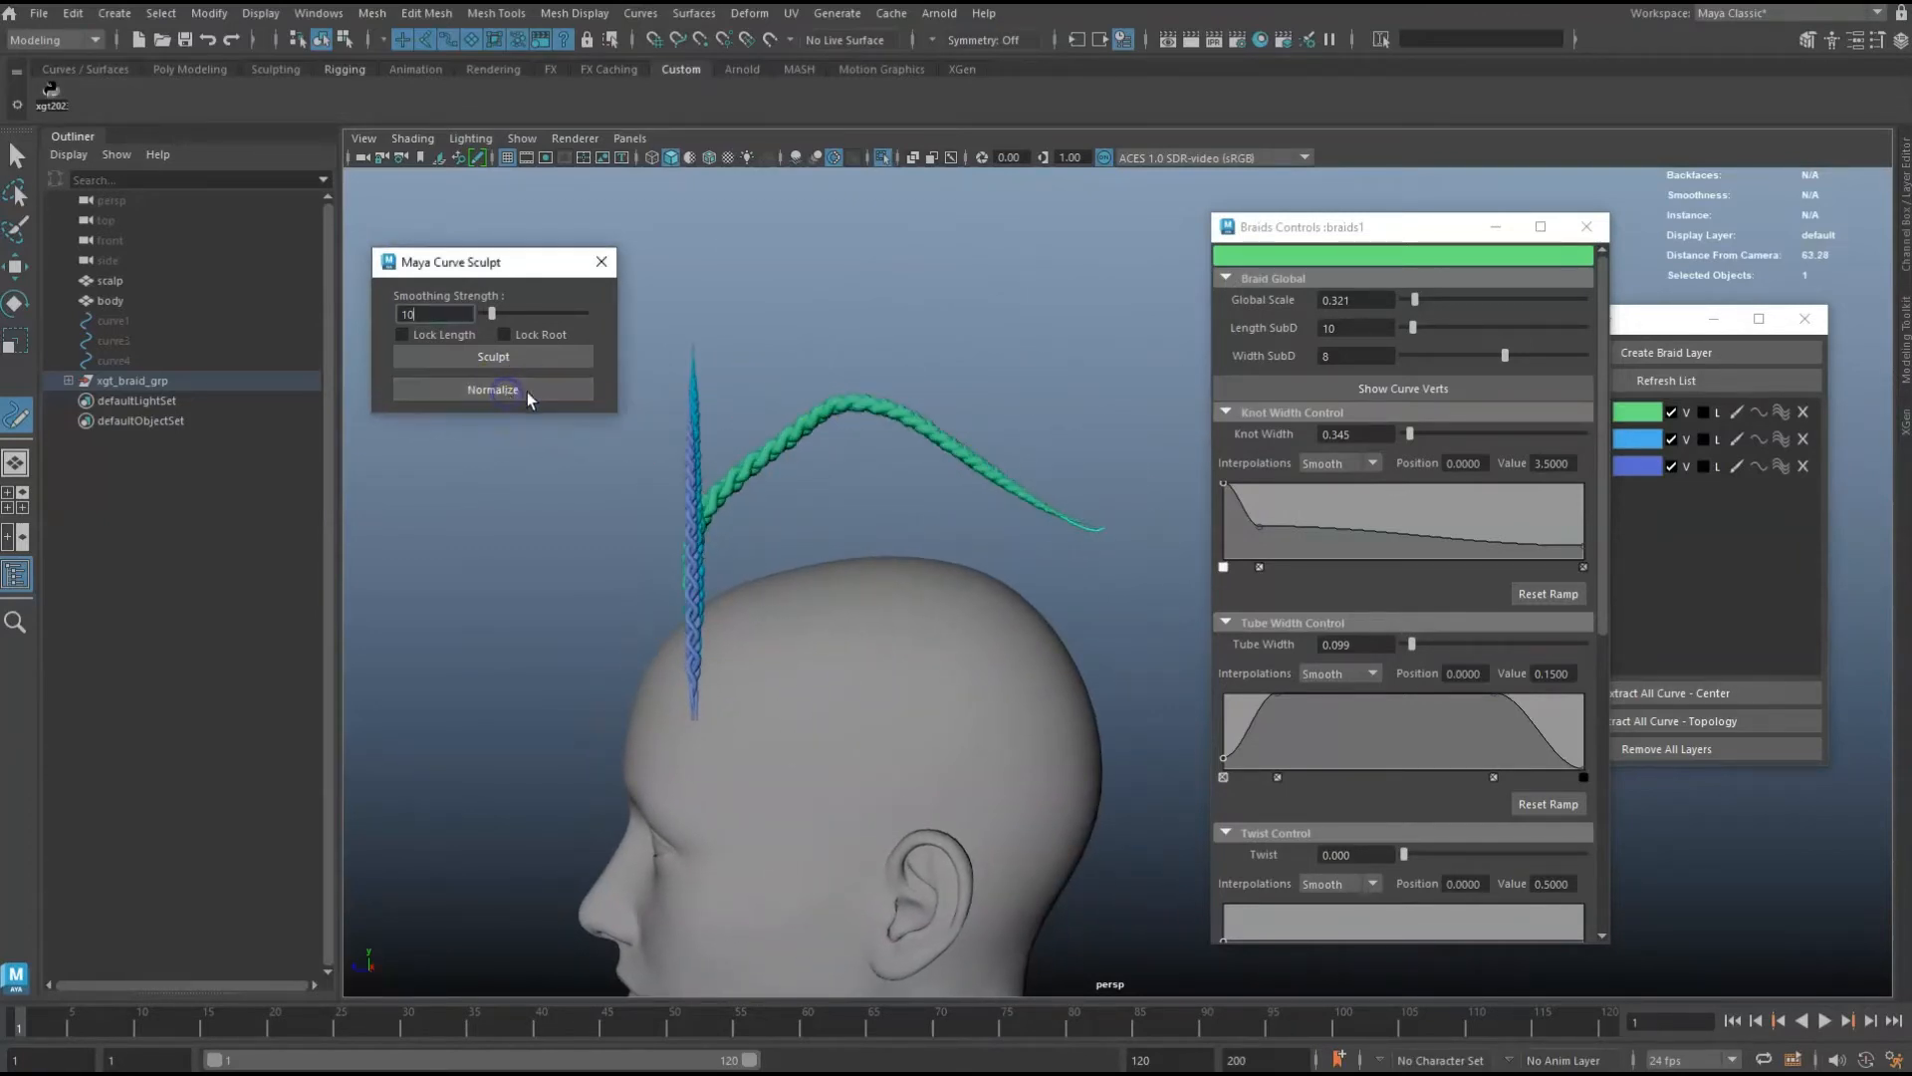
alt+drag(900, 459, 911, 469)
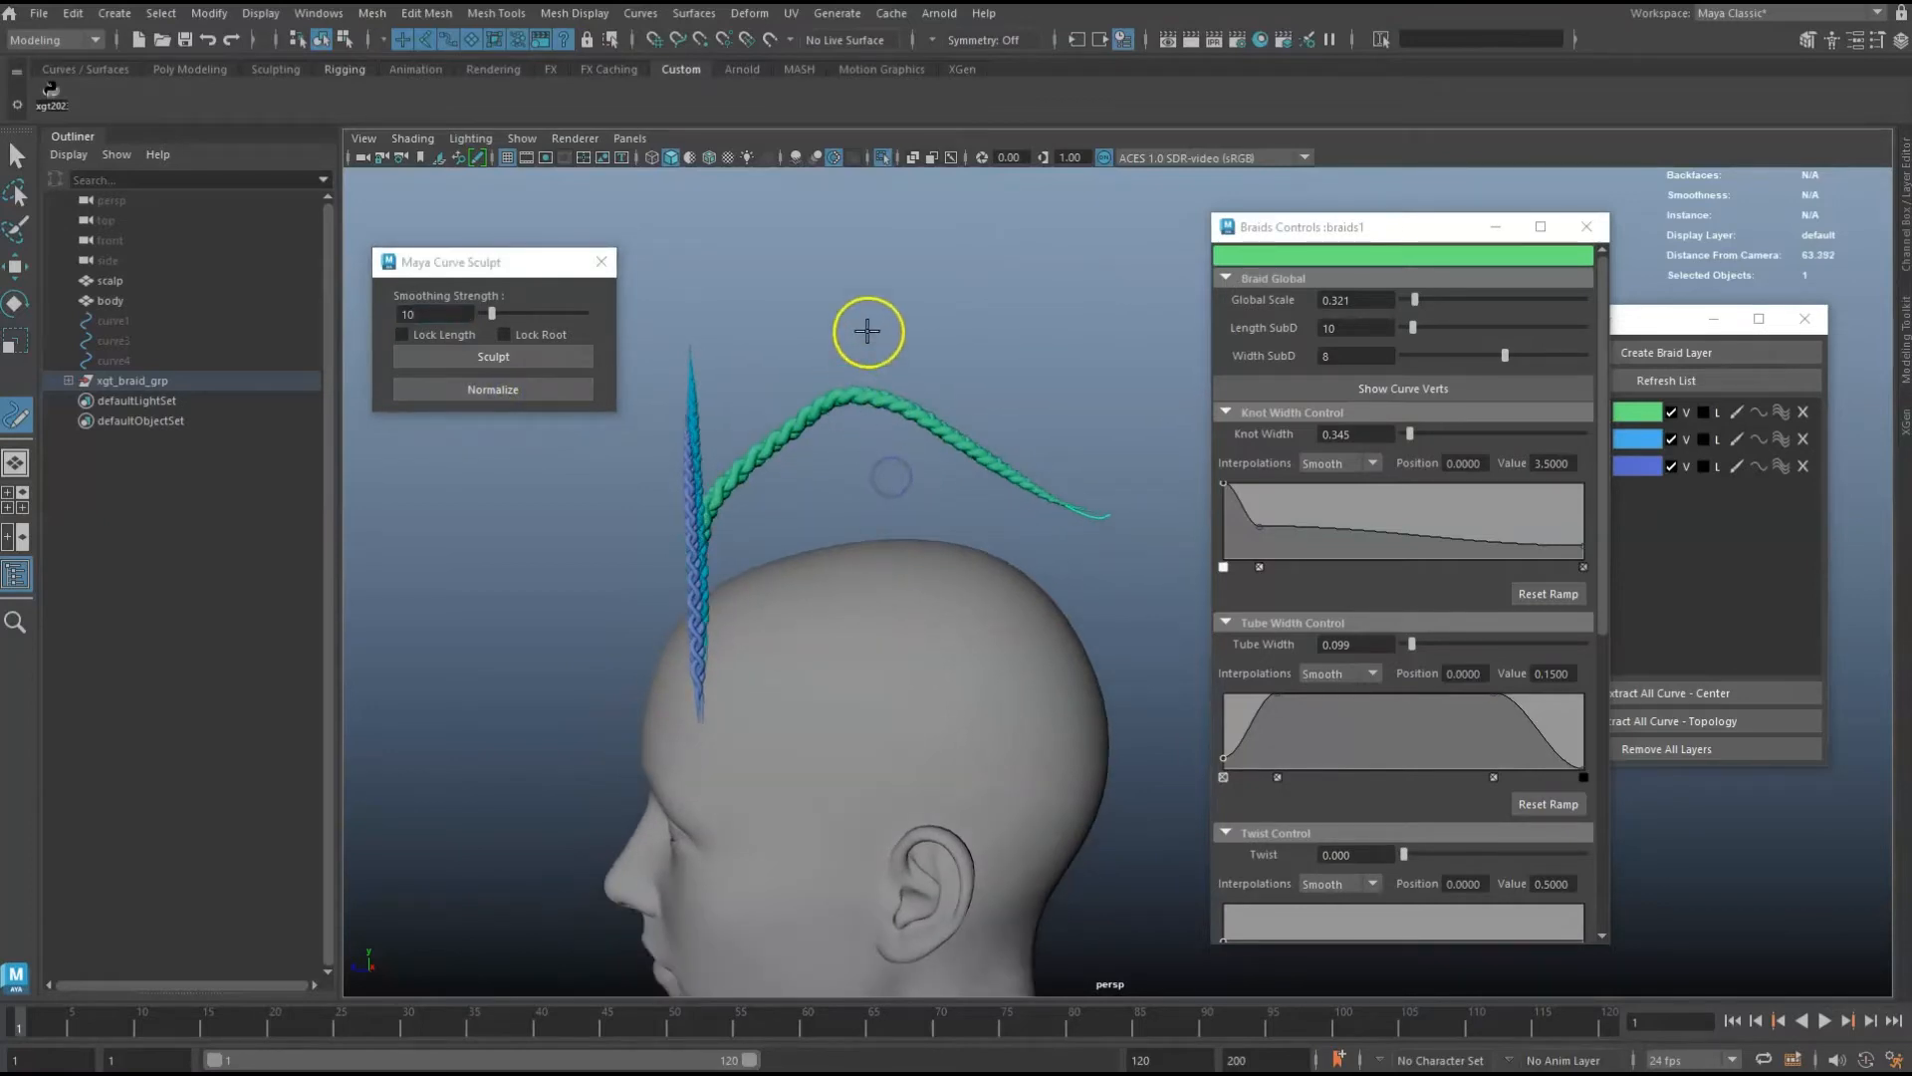
Lock the green braid's root and pull its length over the crown and down behind the head to the neck.
alt+drag(868, 332, 955, 425)
alt+drag(621, 362, 763, 457)
drag(798, 577, 795, 641)
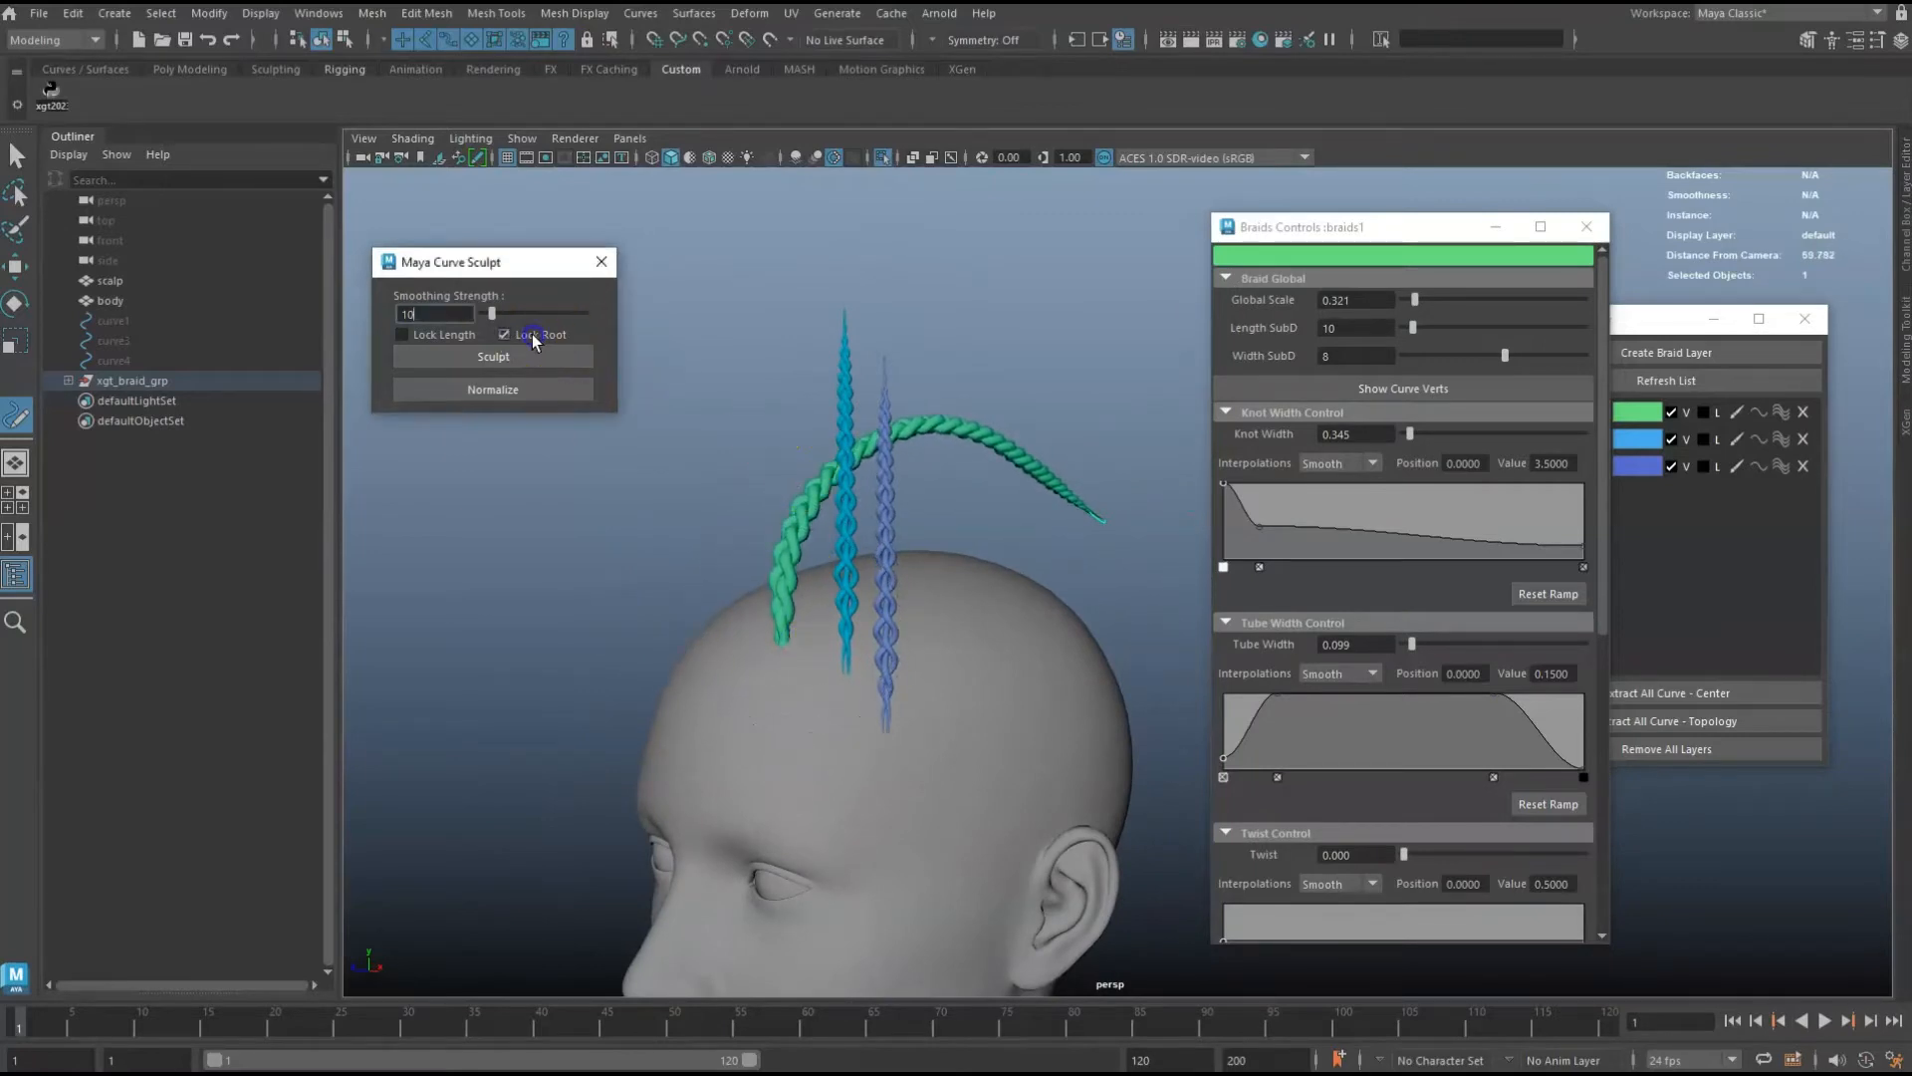
mouse_move(897, 468)
alt+mouse_down()
mouse_move(1016, 478)
mouse_move(909, 457)
alt+mouse_up()
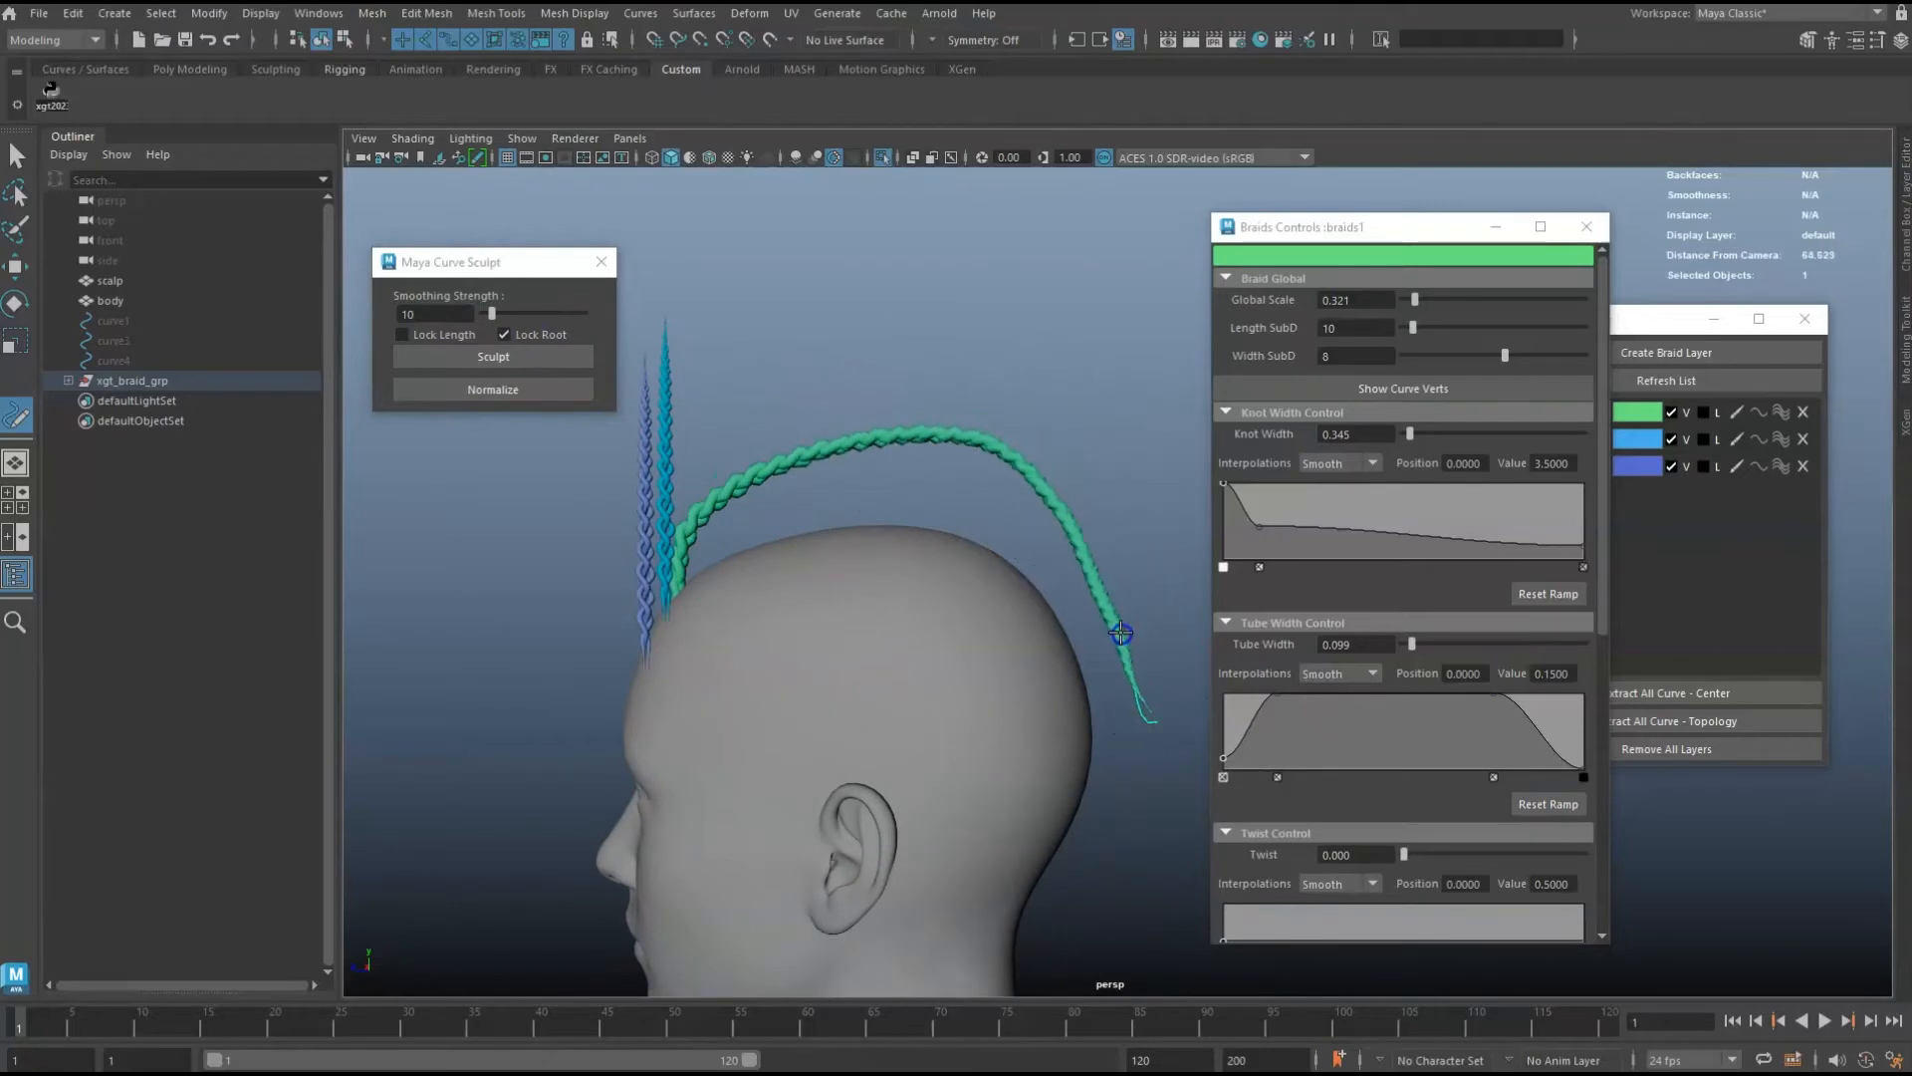
drag(1120, 632, 1092, 811)
alt+middle_drag(1096, 687, 1094, 606)
alt+middle_drag(1191, 684, 1024, 525)
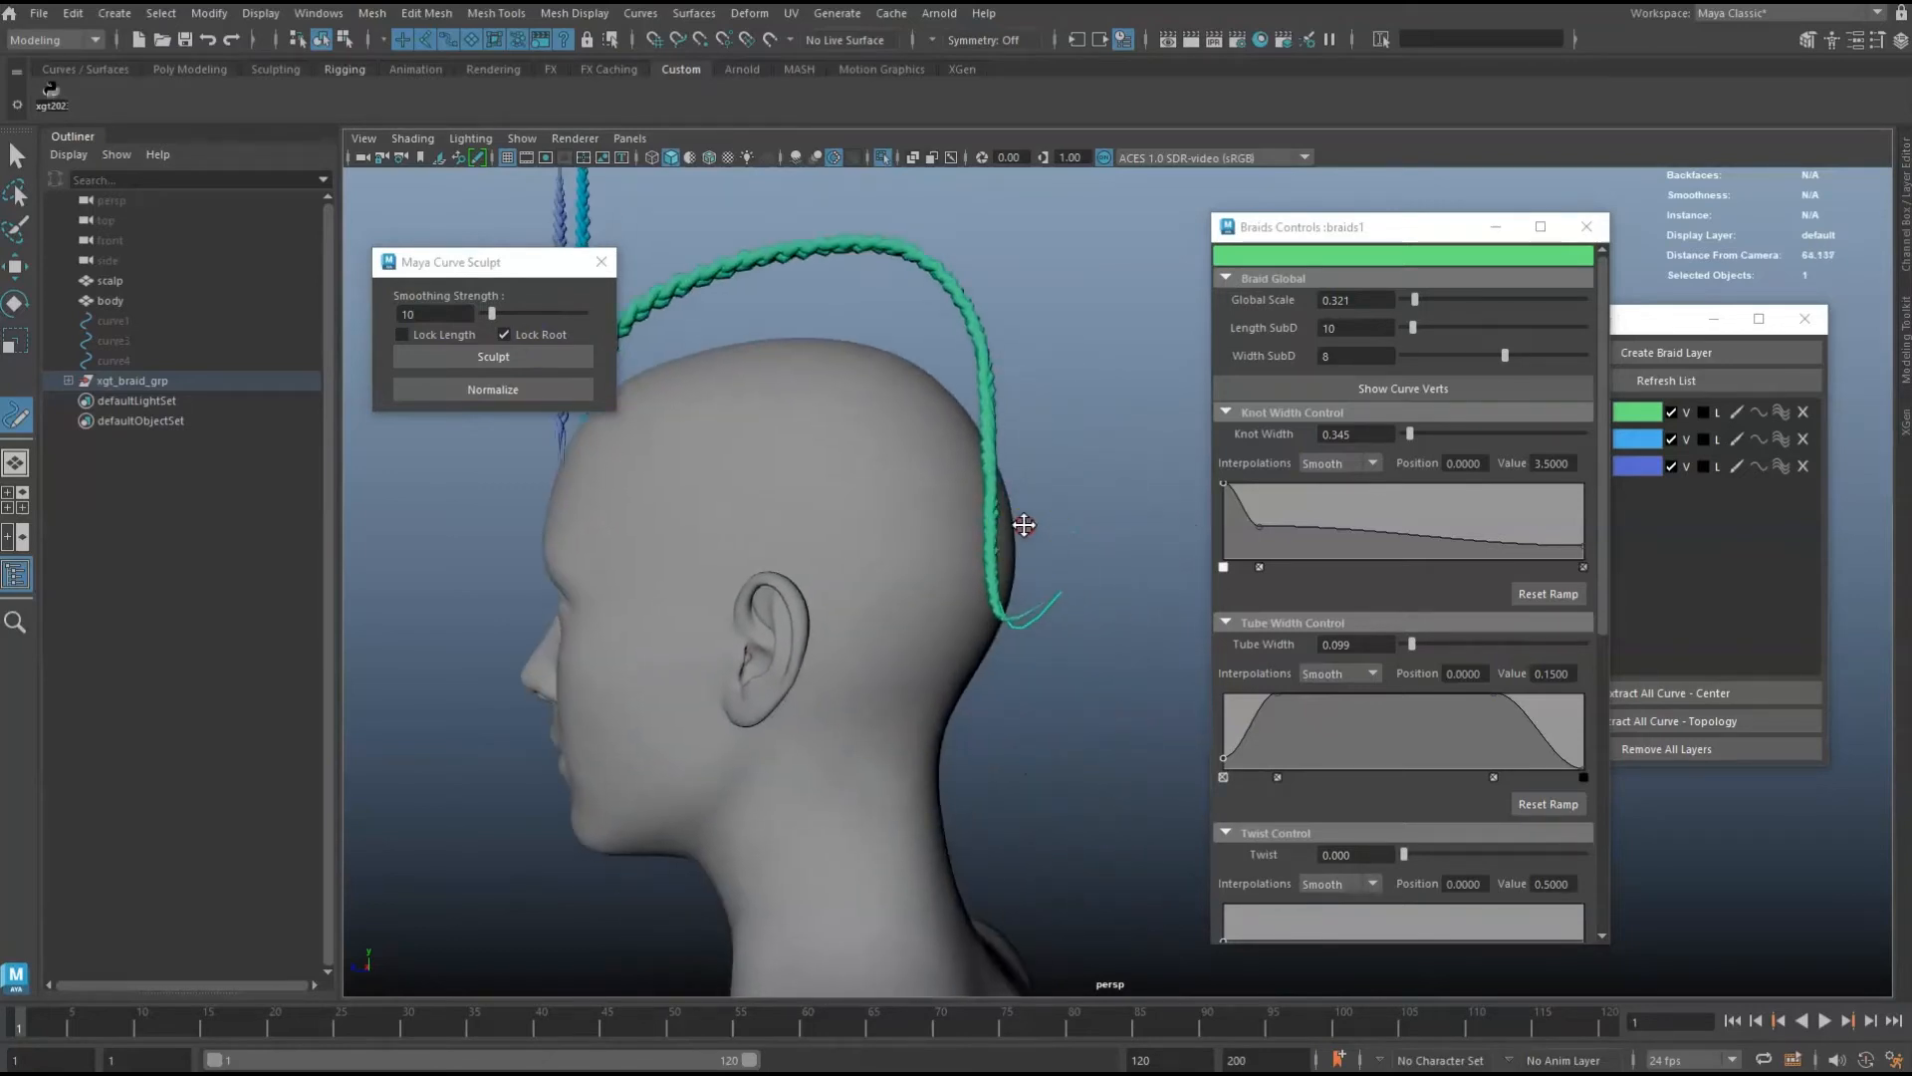
mouse_move(1149, 590)
mouse_down()
mouse_move(1135, 691)
mouse_move(1075, 768)
mouse_move(1089, 738)
mouse_up()
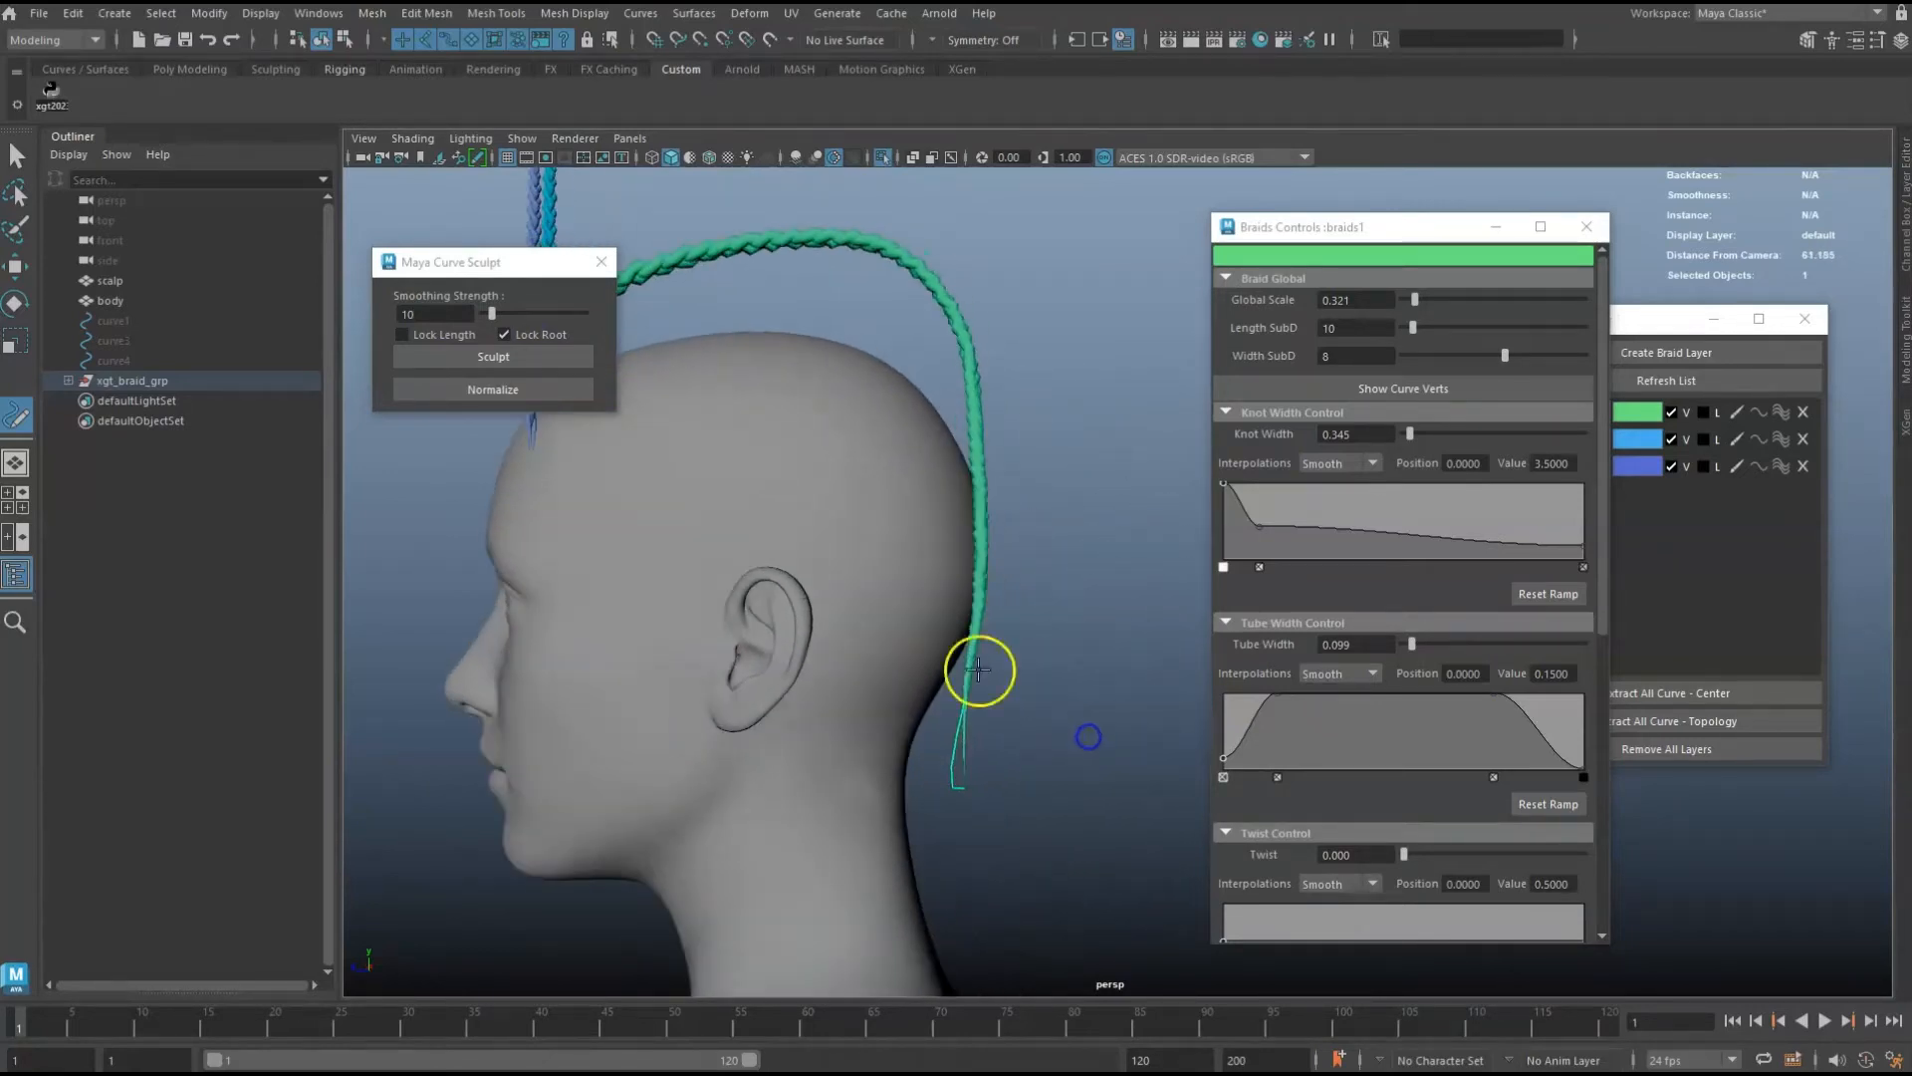
Sculpt the green braid close to the contour of the crown and the back of the head, and normalize its curve.
drag(927, 622, 953, 606)
alt+drag(954, 476, 988, 419)
drag(1195, 416, 1210, 416)
drag(1037, 343, 1033, 472)
mouse_move(774, 304)
mouse_down()
mouse_move(800, 354)
mouse_move(669, 370)
mouse_up()
drag(677, 498, 654, 465)
drag(704, 347, 734, 363)
alt+drag(1078, 447, 1075, 446)
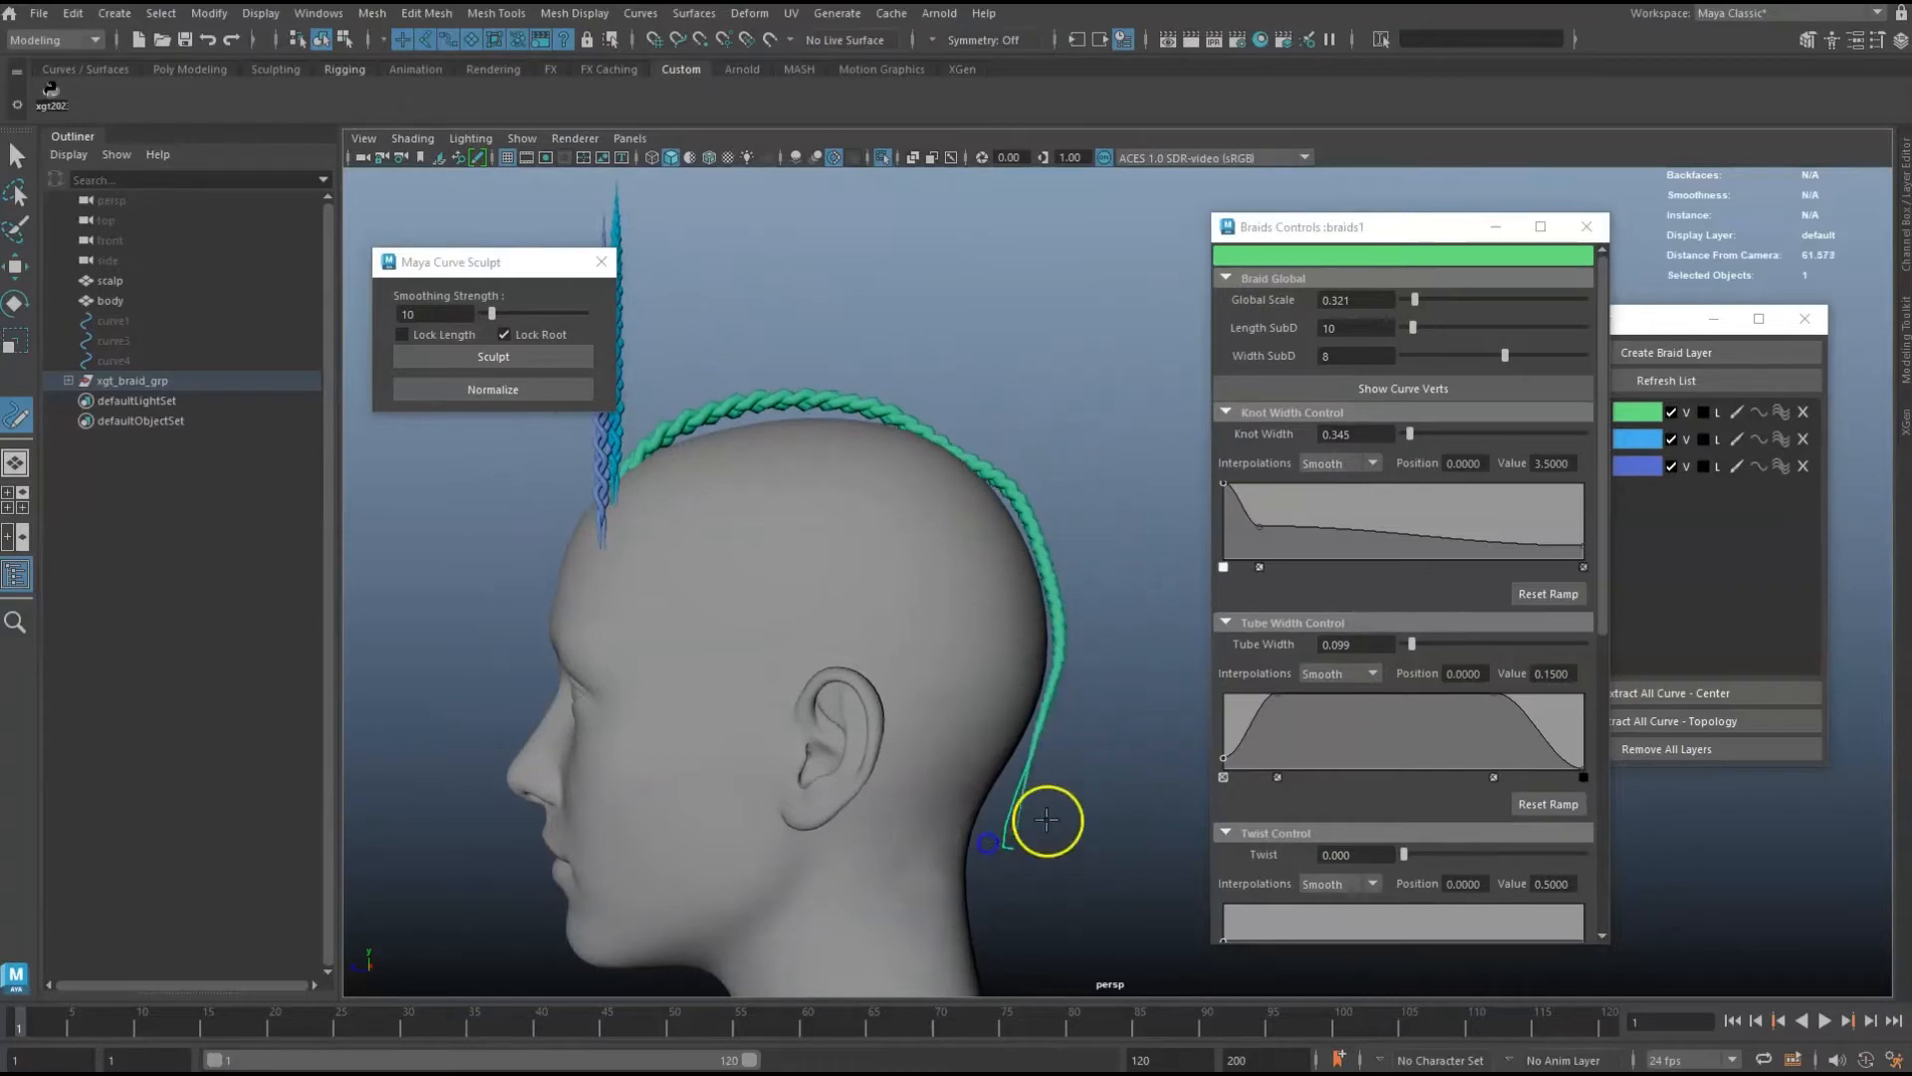
click(492, 389)
alt+drag(930, 444, 941, 434)
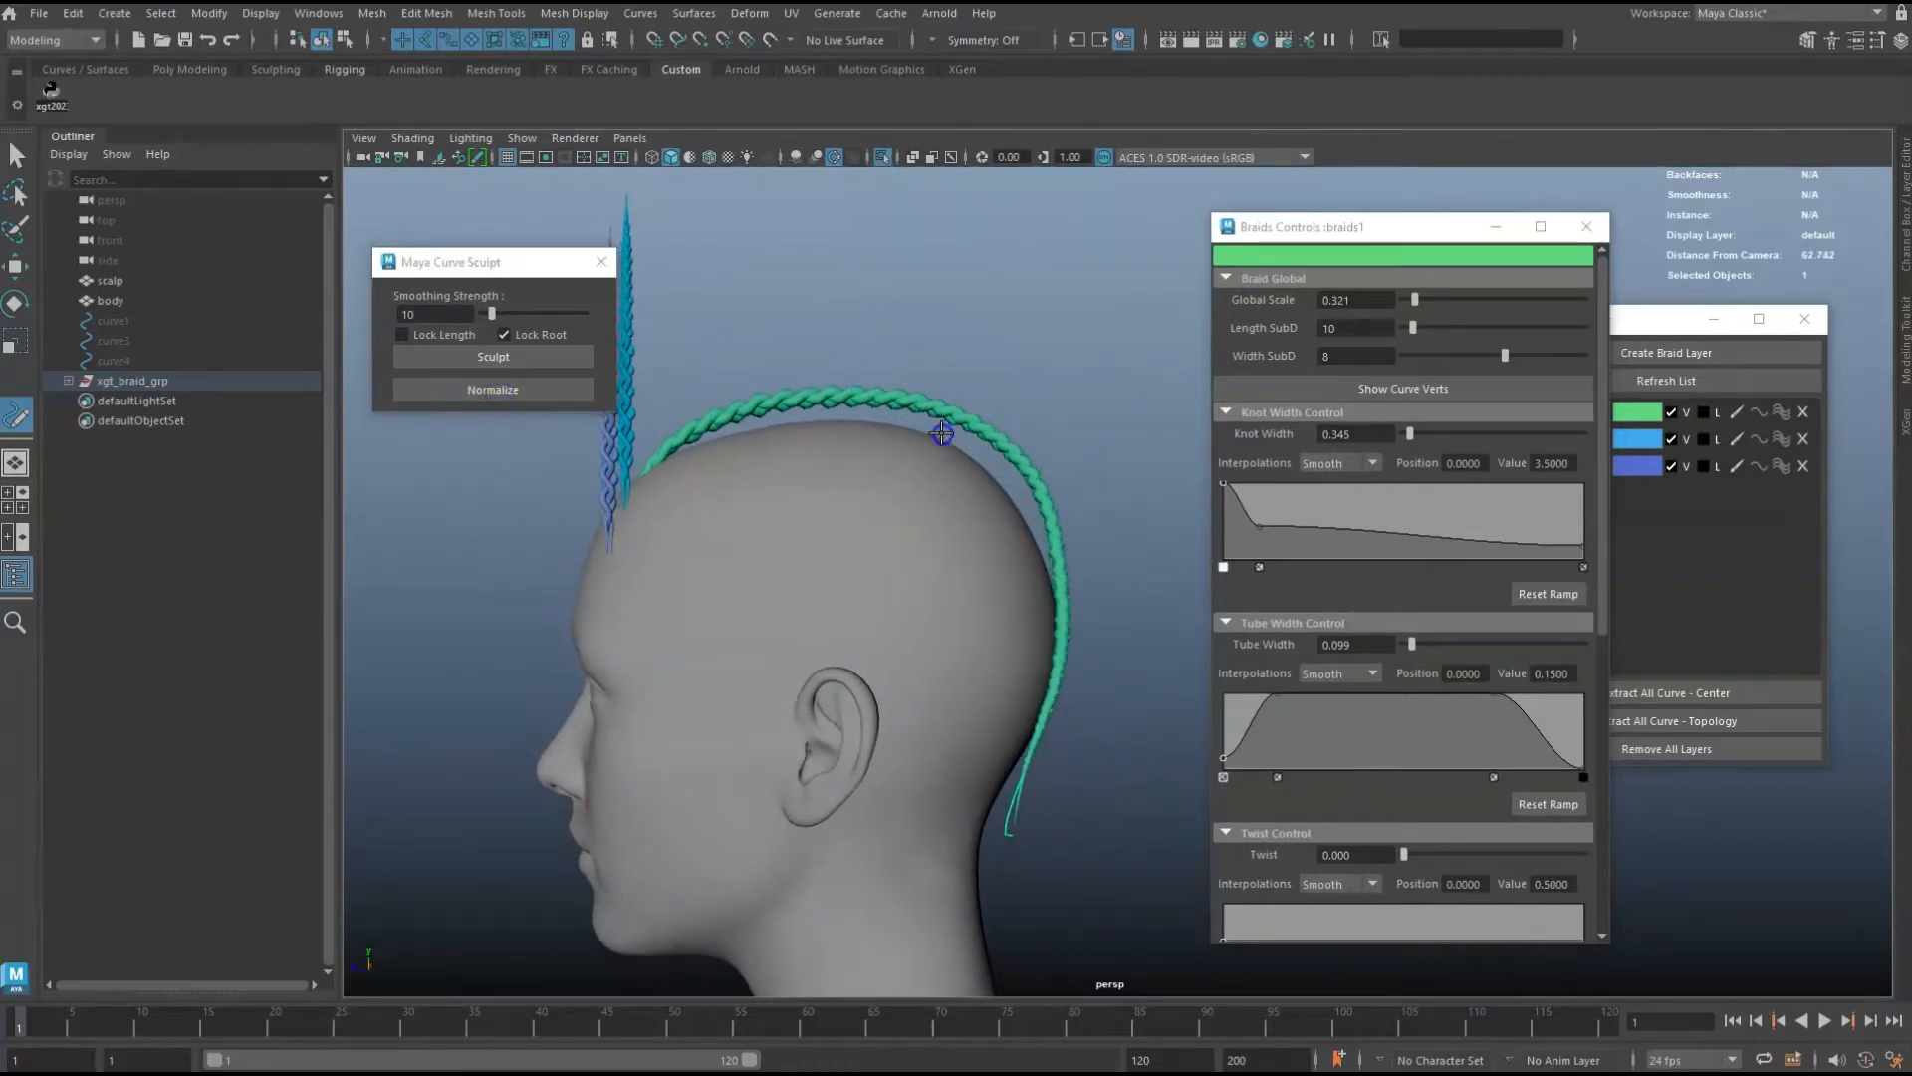
Adjust the green braid's sideways course down the back of the head and refine its fit along the scalp in profile.
alt+drag(791, 375, 1010, 521)
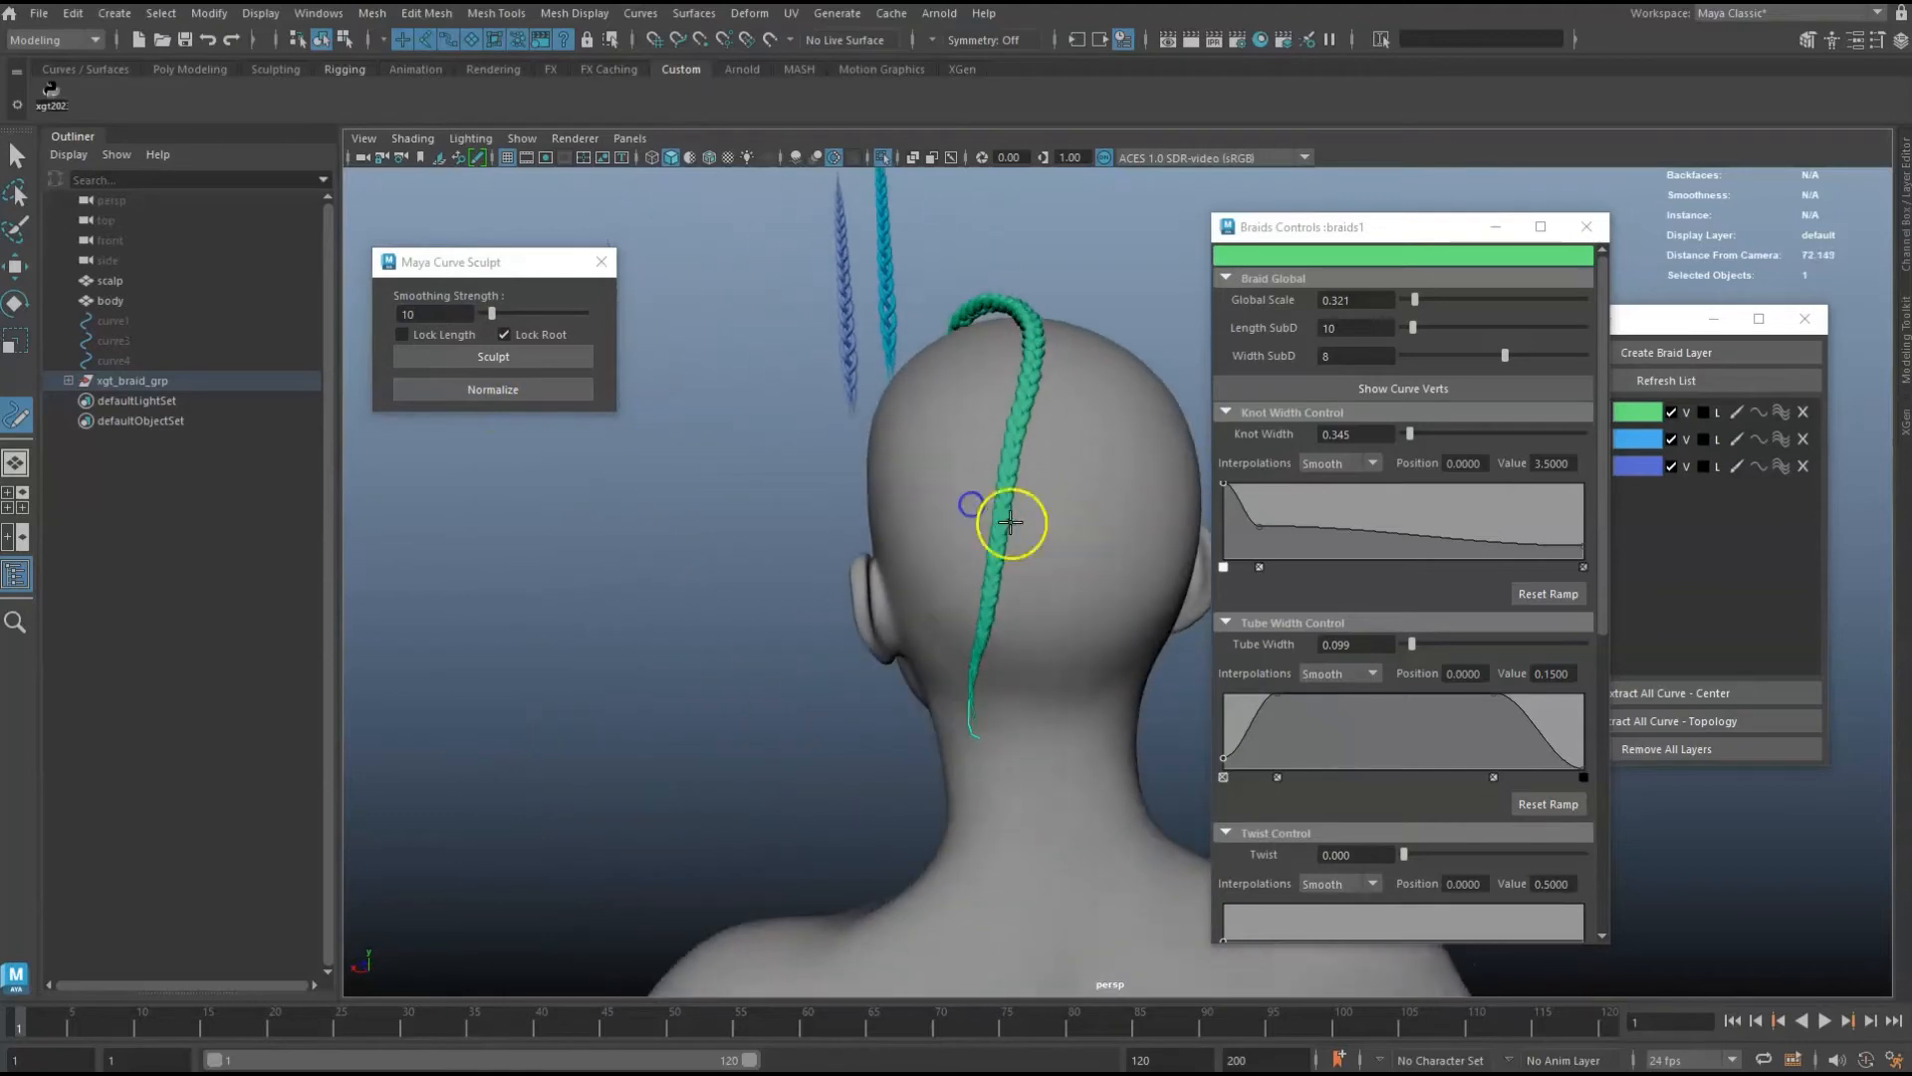
alt+middle_drag(1074, 581, 1038, 511)
drag(933, 633, 975, 621)
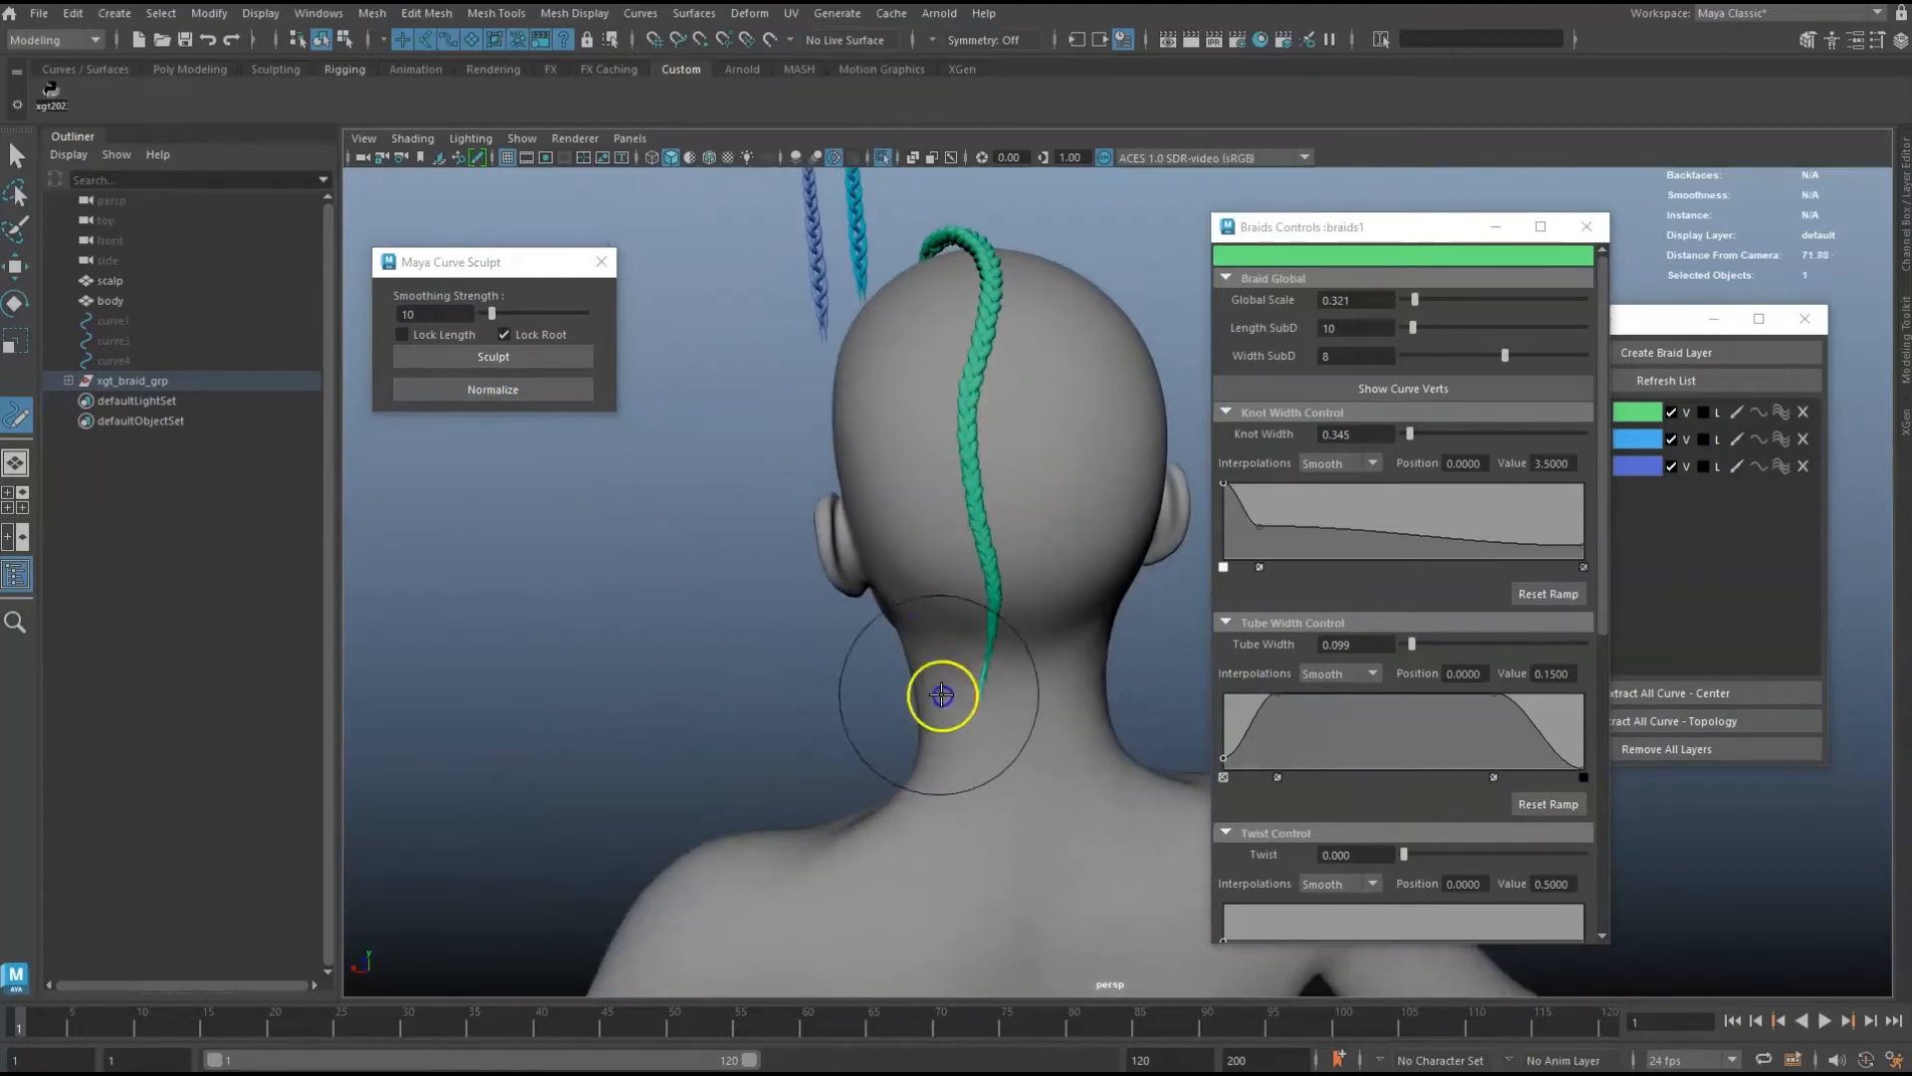
alt+drag(948, 389, 905, 534)
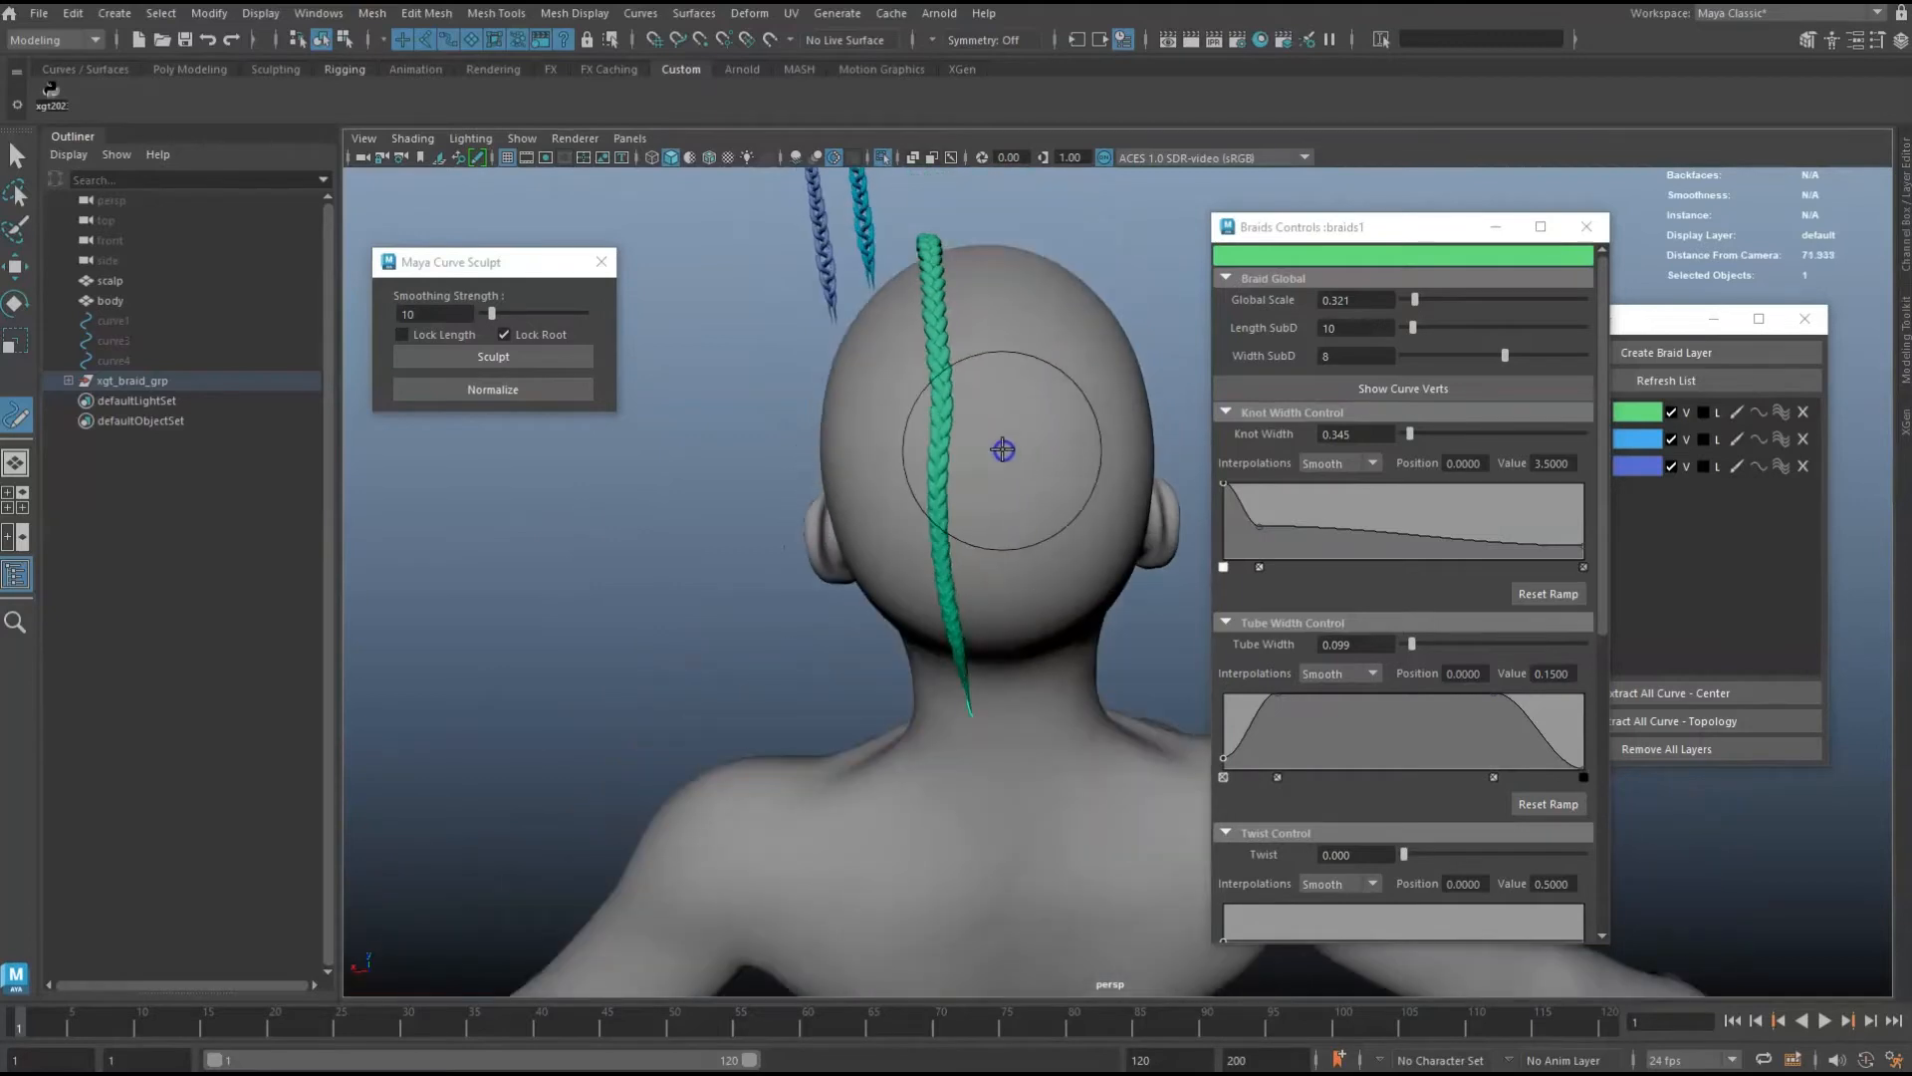
mouse_move(1007, 445)
alt+mouse_down()
mouse_move(1025, 529)
mouse_move(961, 556)
mouse_move(1135, 589)
alt+mouse_up()
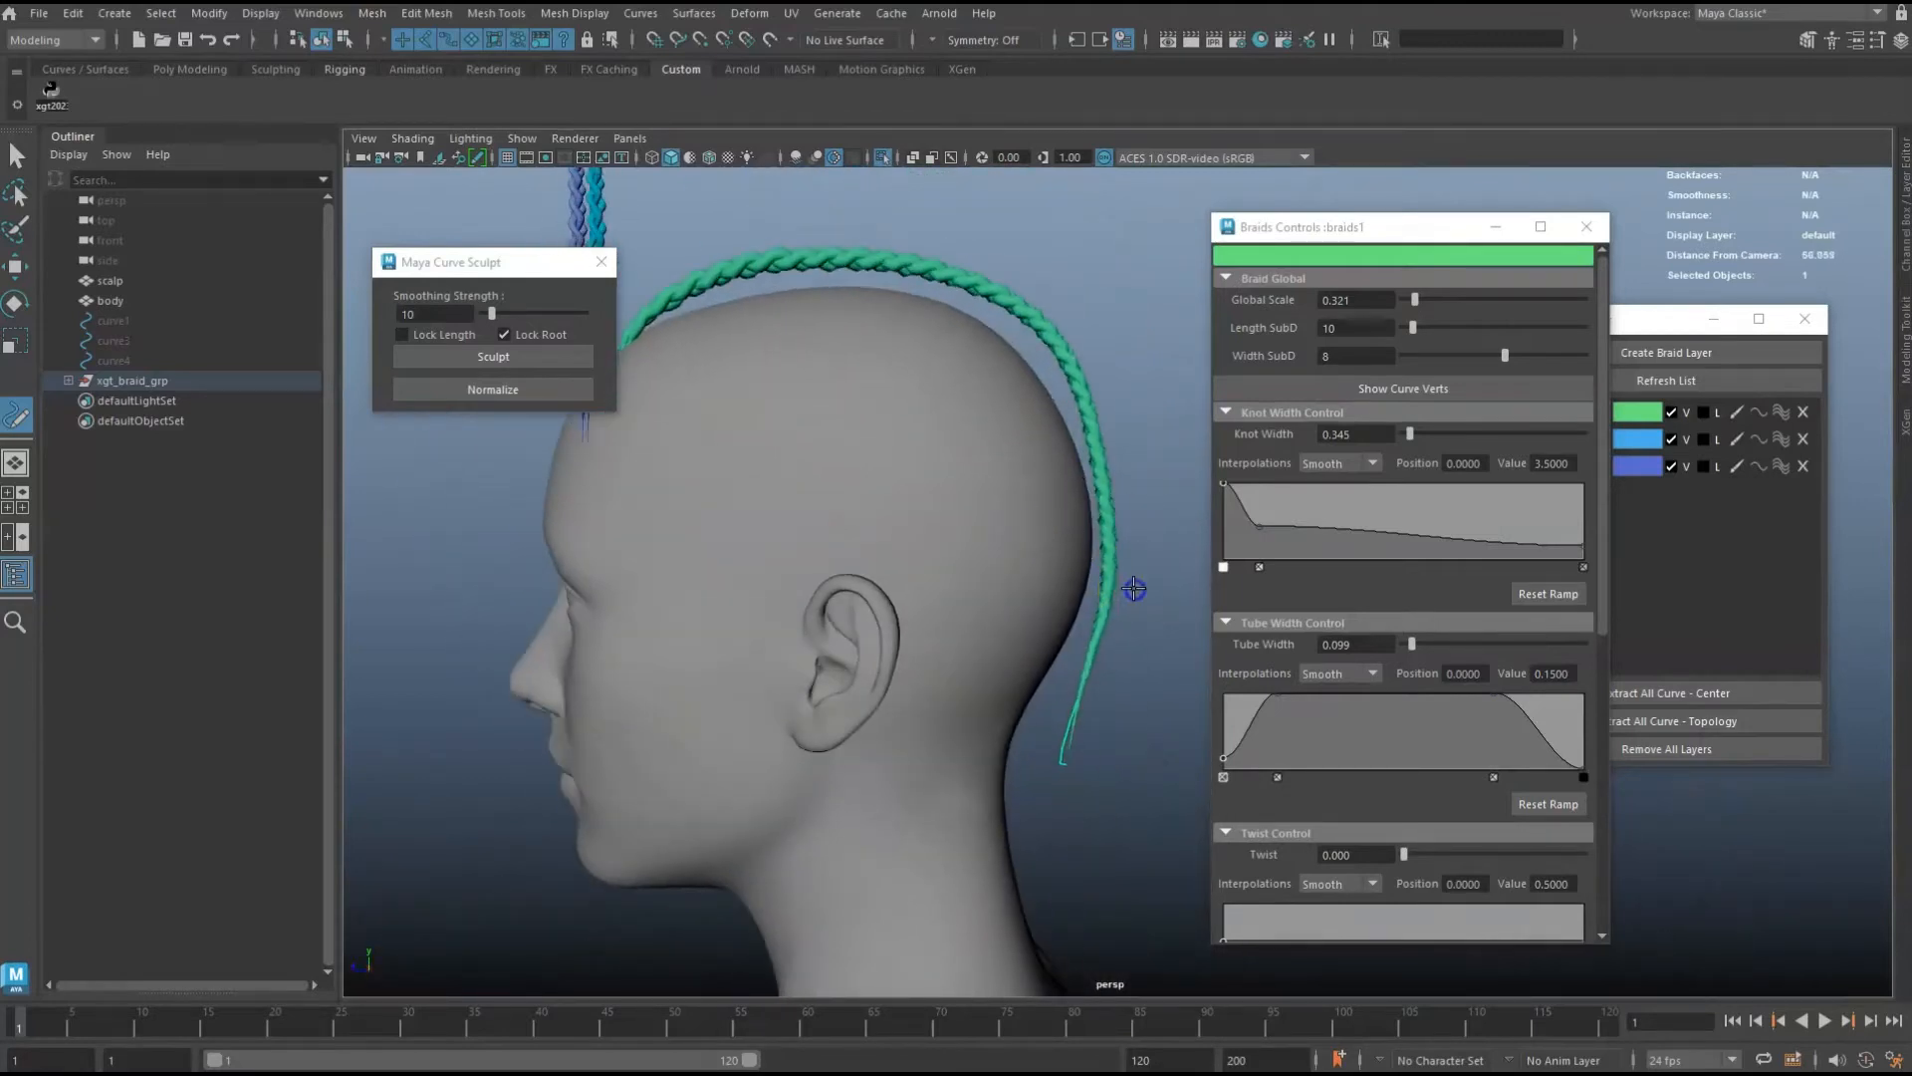
alt+drag(888, 495, 947, 478)
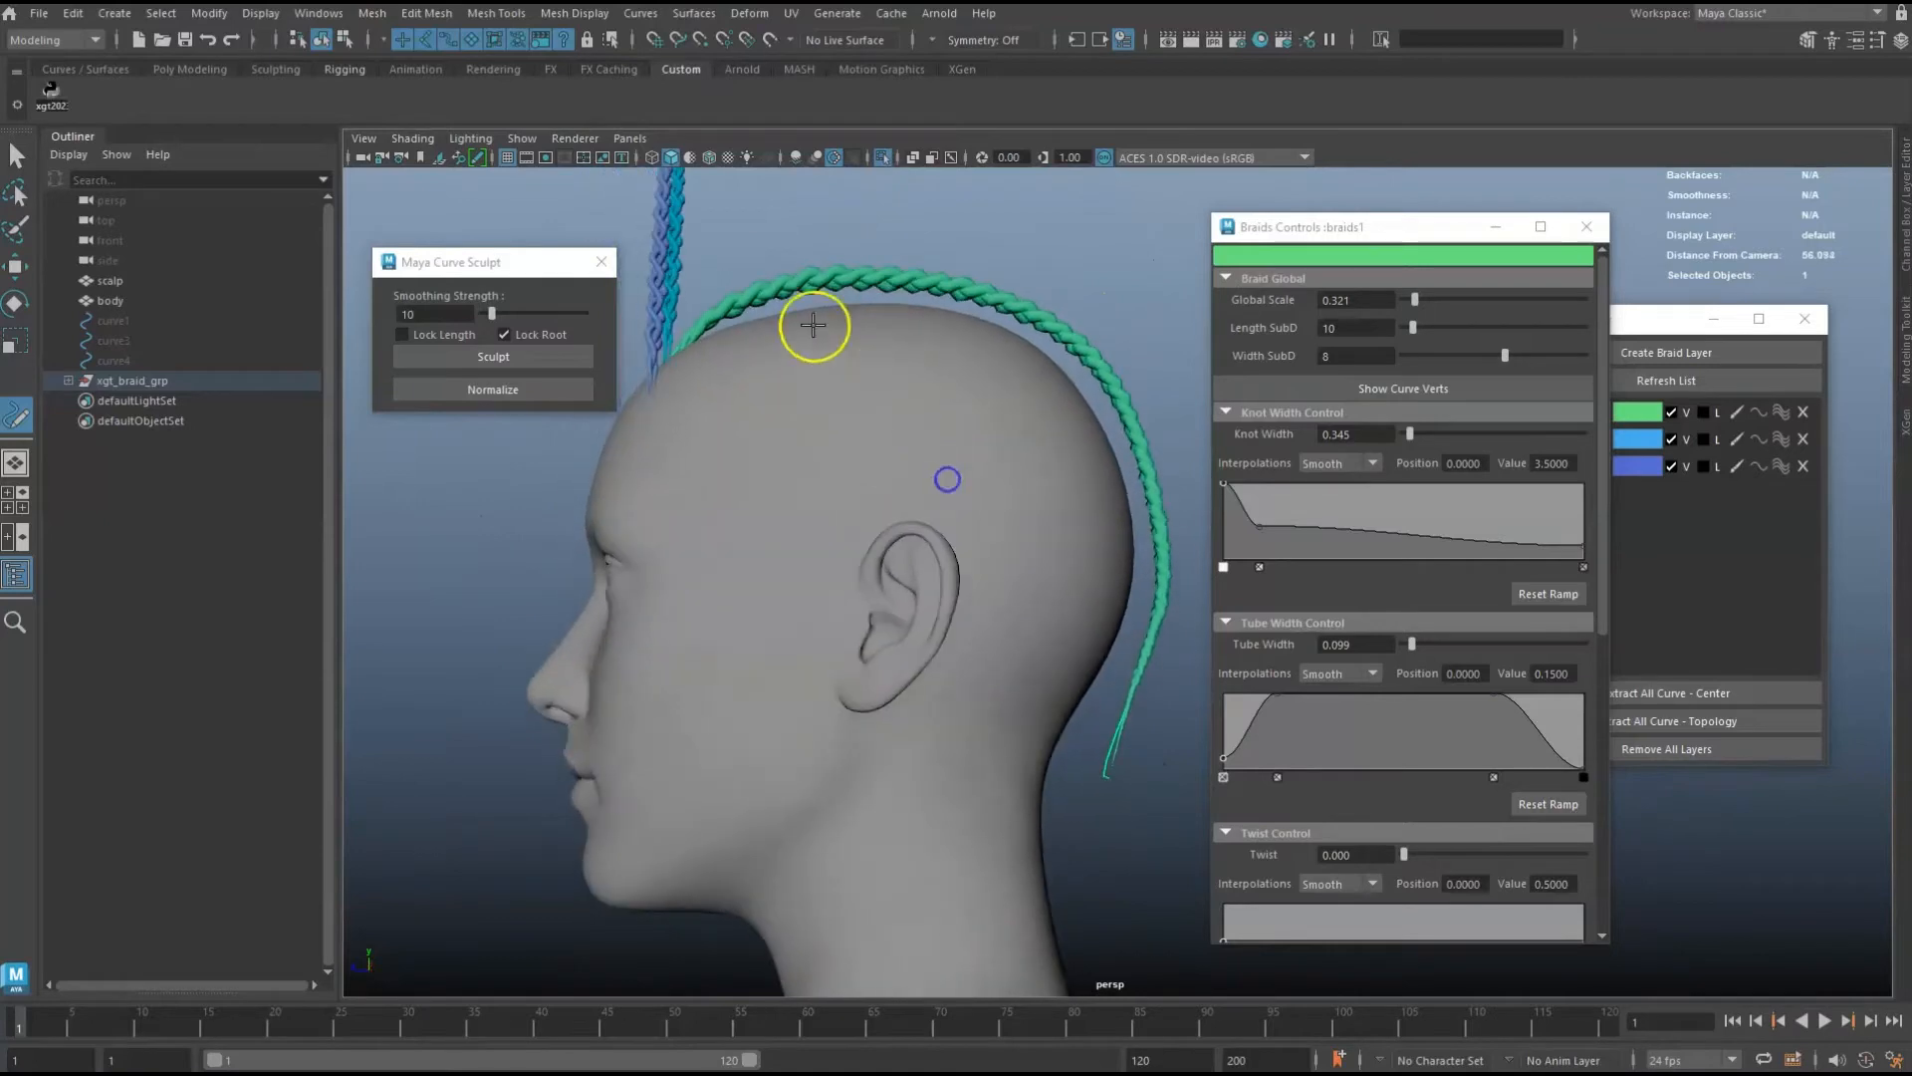
alt+drag(806, 356, 734, 385)
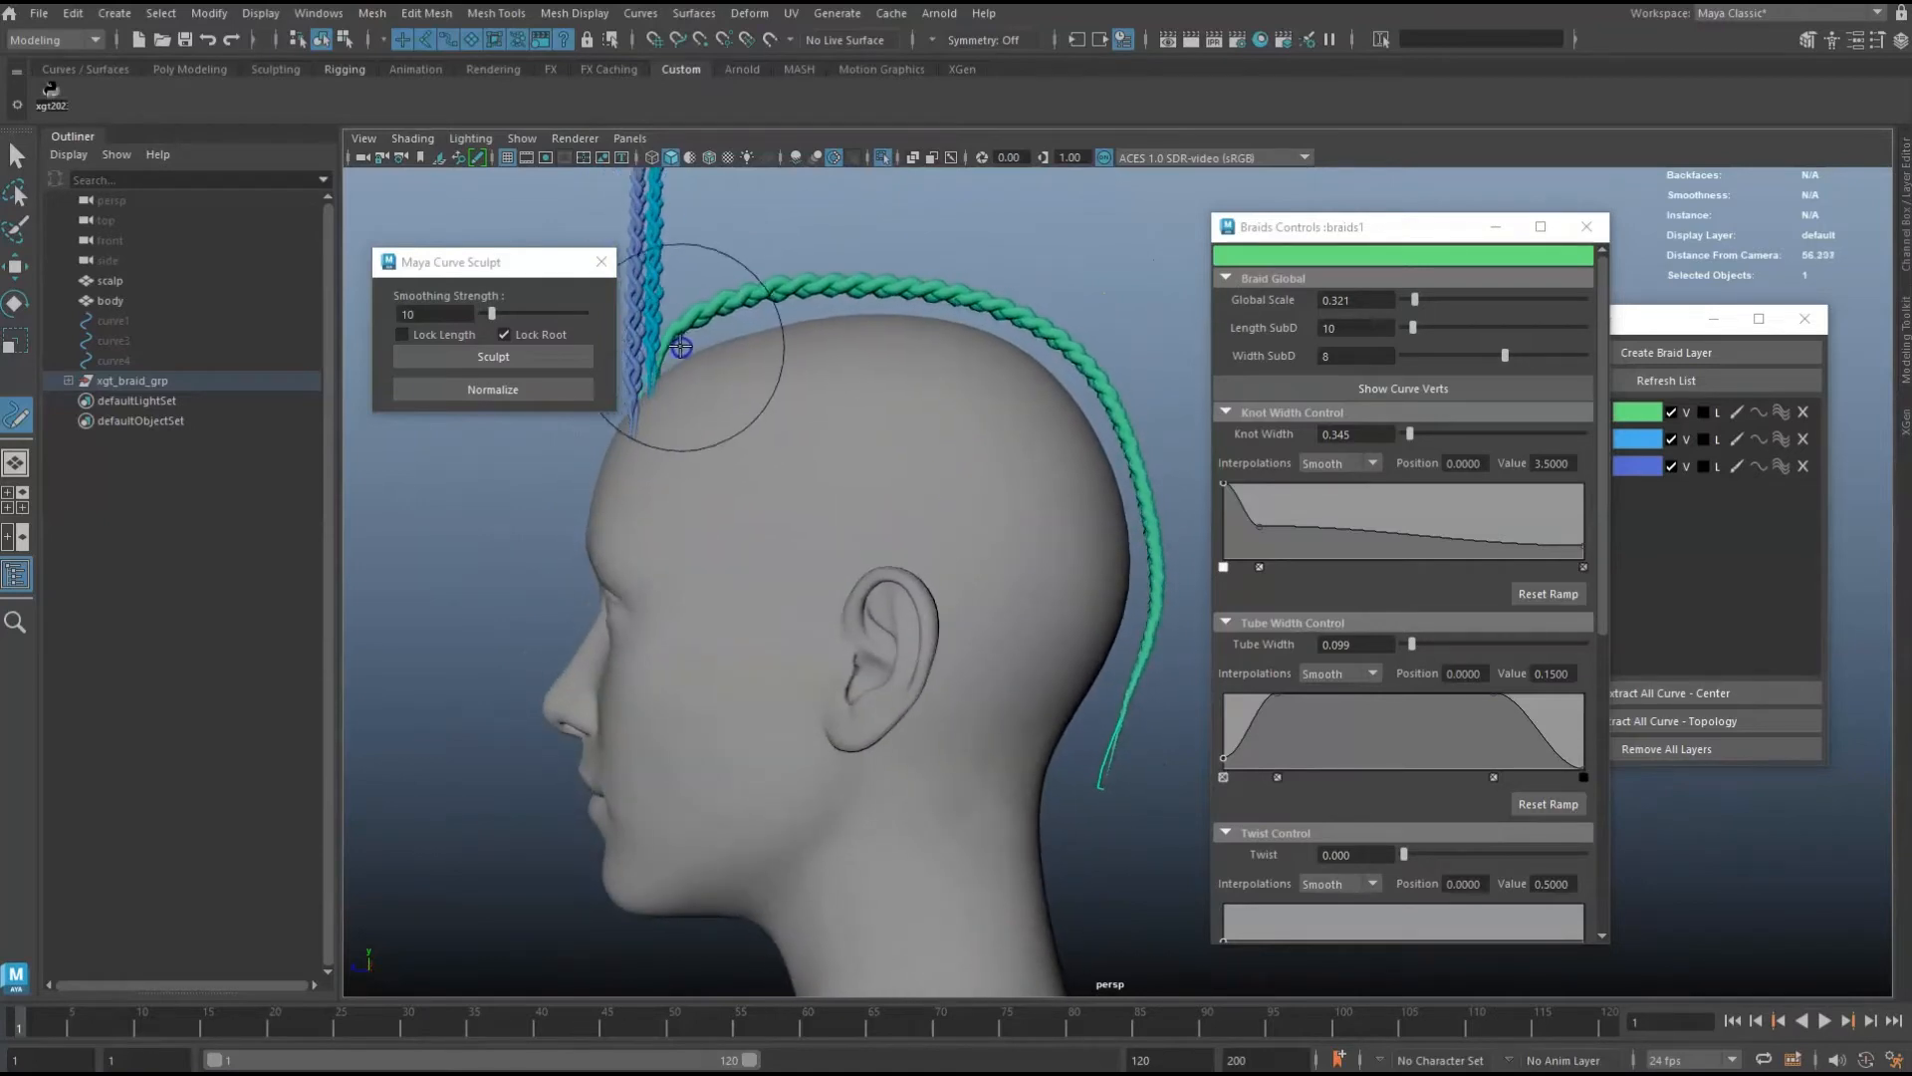
alt+drag(1123, 410, 1096, 518)
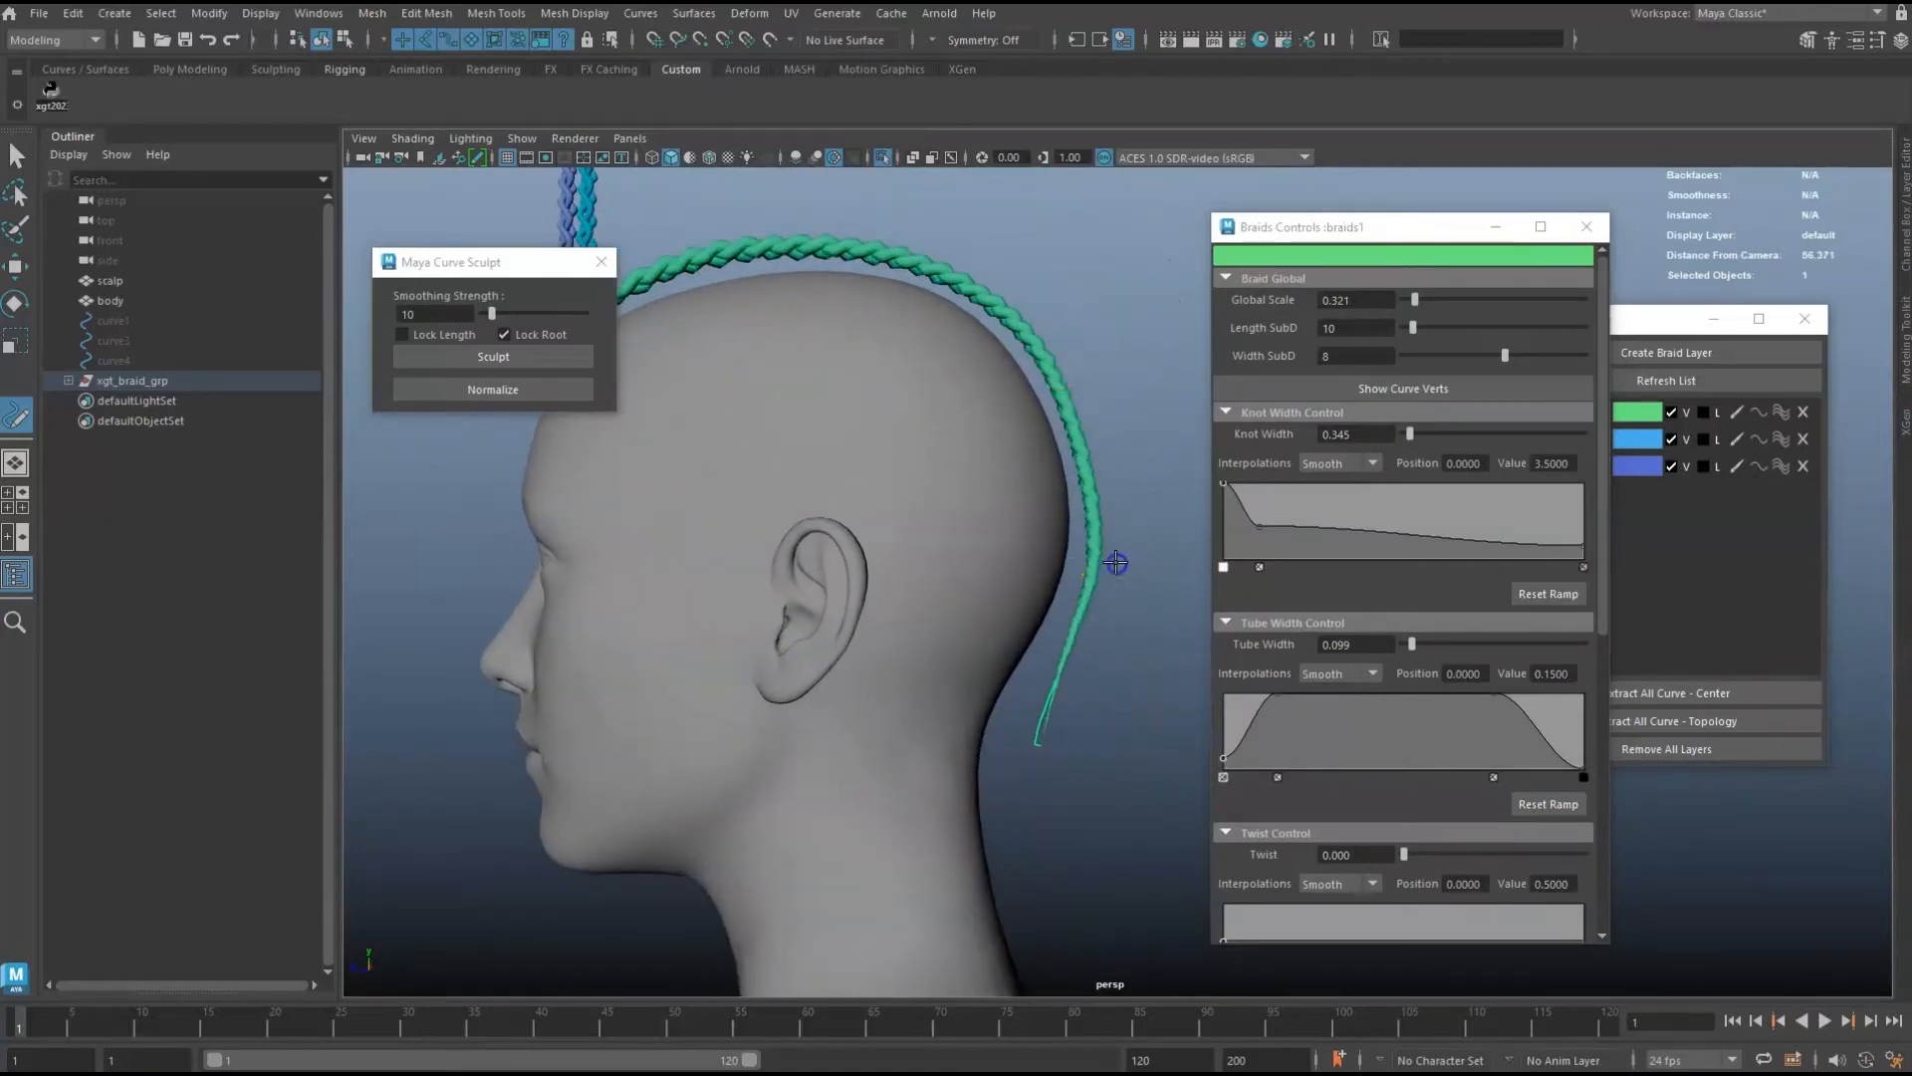
alt+drag(1101, 704, 1059, 556)
Set the green braid's Knot Width to 0.736 and the end points of its knot and tube width ramps to 0.4145 and 0.4211.
drag(1414, 438, 1419, 441)
alt+drag(1081, 489, 909, 508)
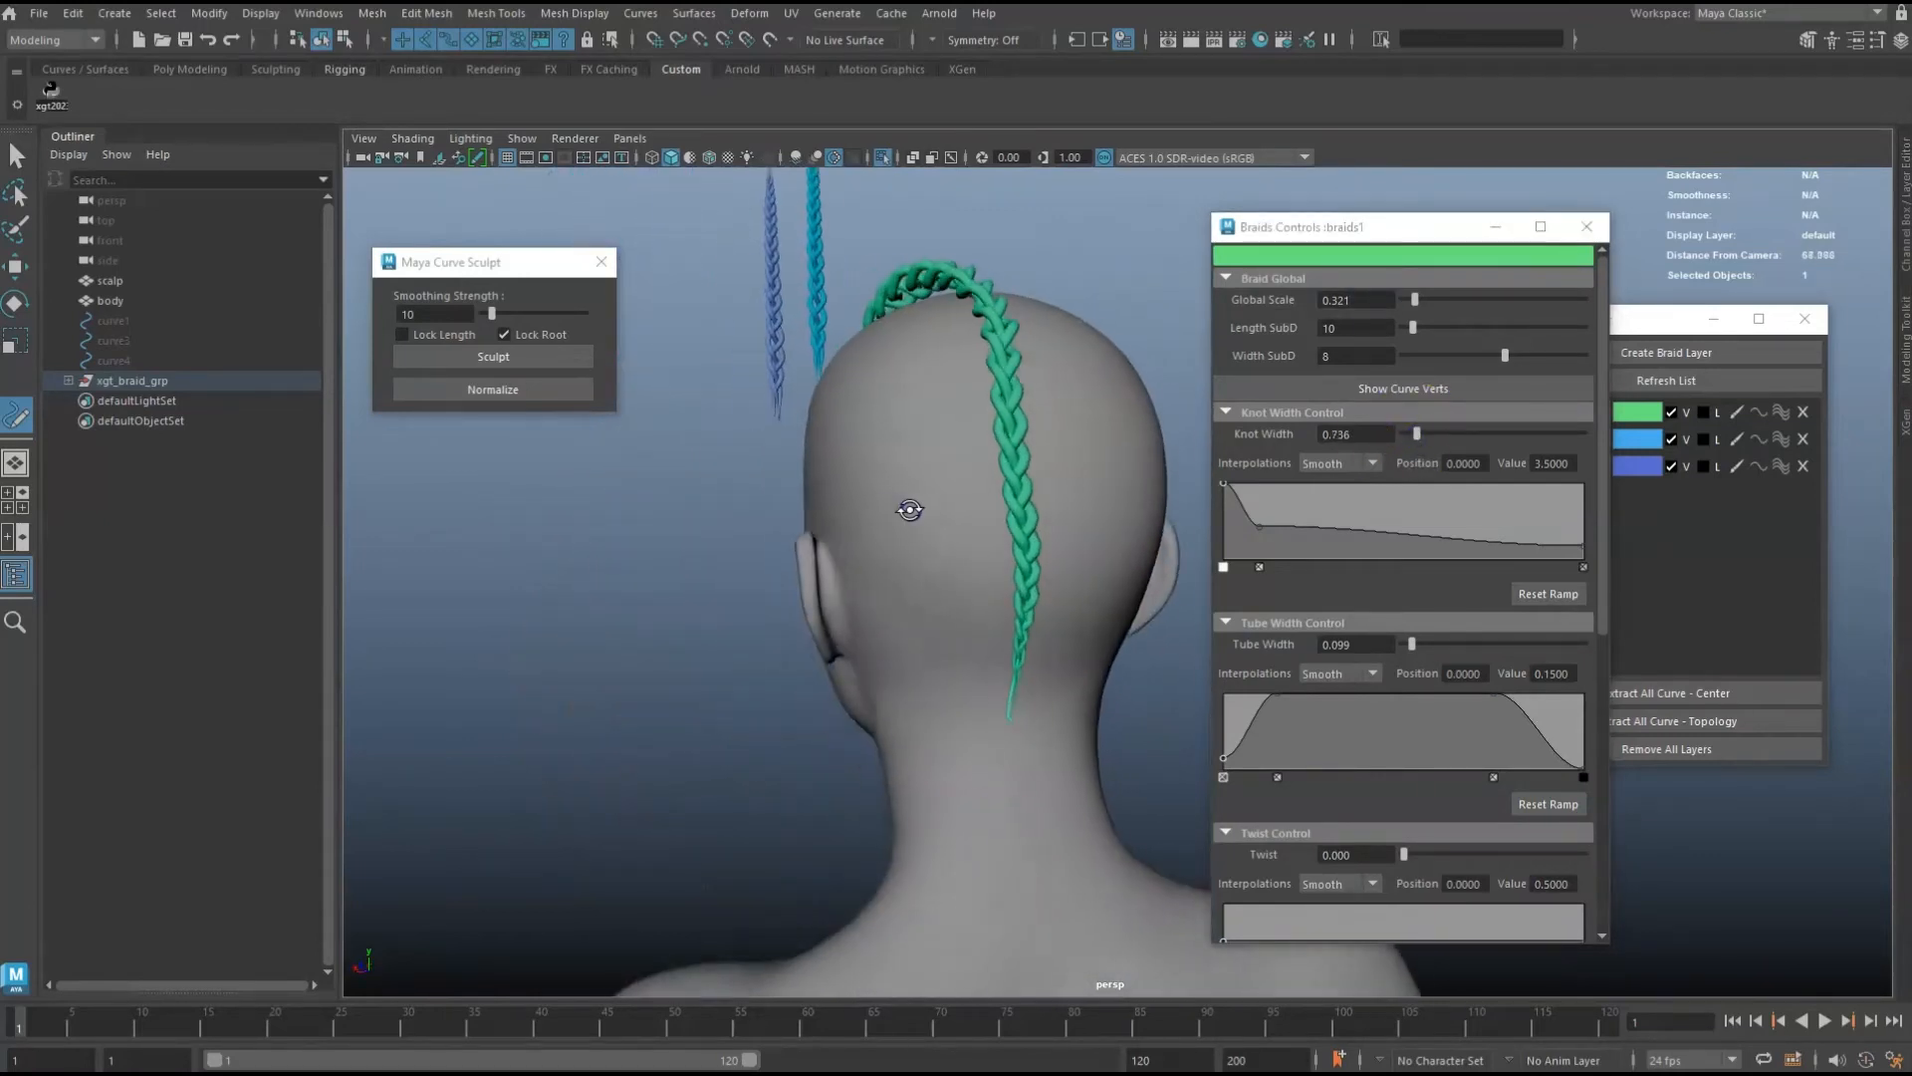
click(1271, 525)
drag(1585, 553, 1582, 553)
drag(1578, 763, 1585, 746)
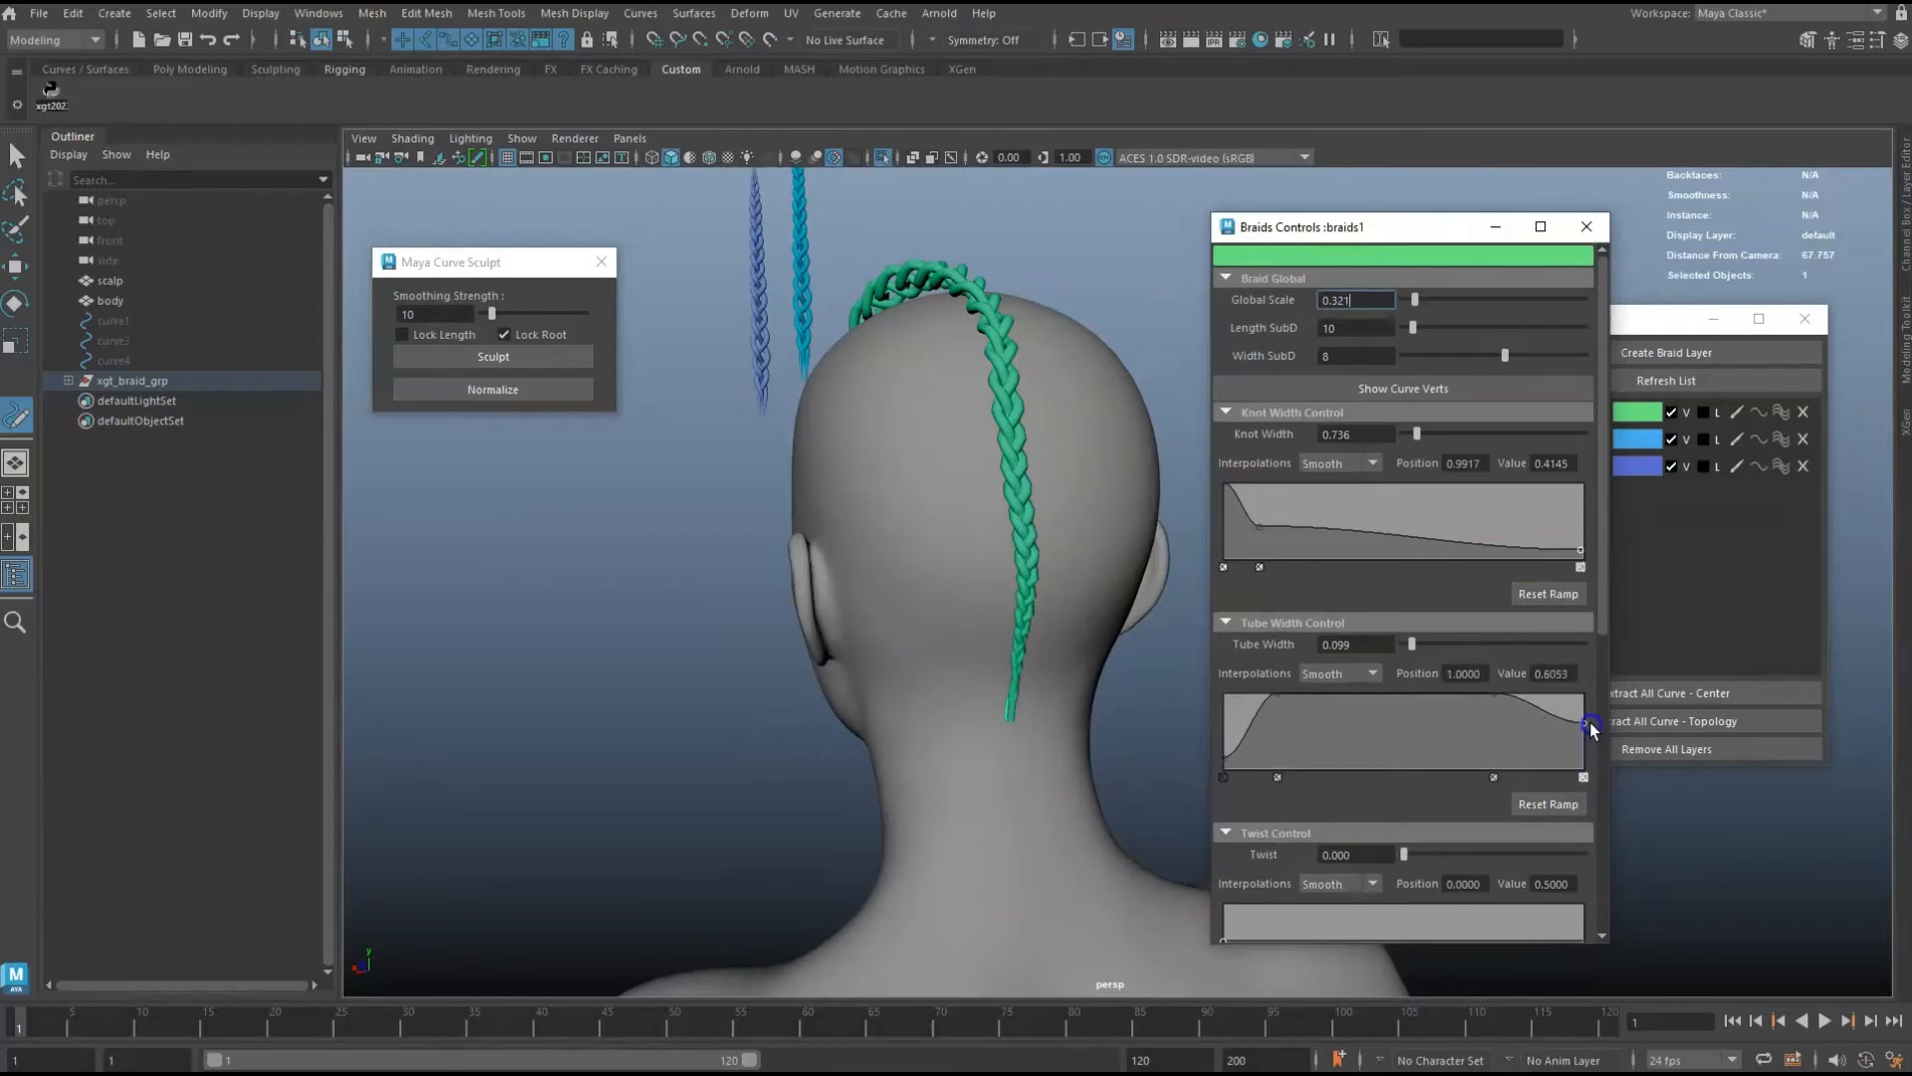
alt+drag(1175, 558, 1011, 514)
Set the green braid's Twist to 0.089 and increase its Flatness.
drag(1427, 861, 1418, 857)
scroll(1304, 765, down, 5)
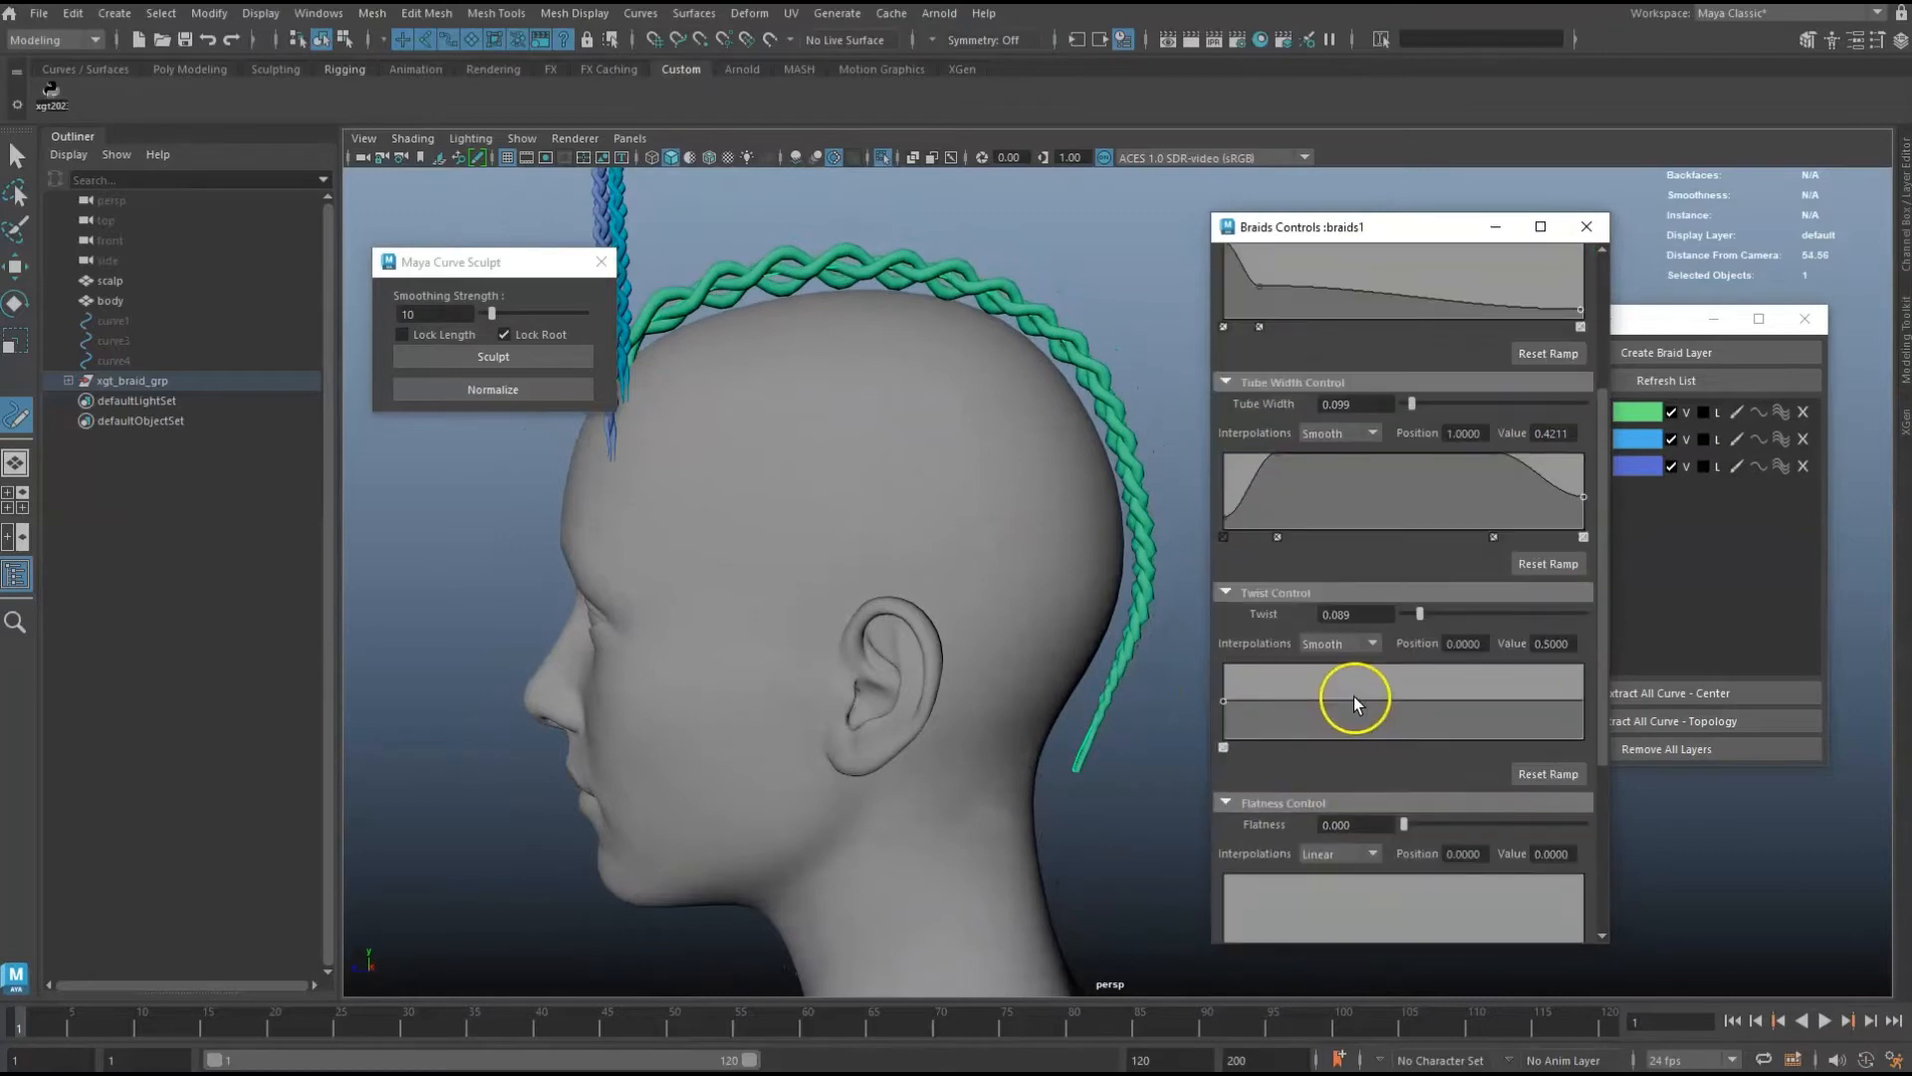
mouse_move(1437, 765)
mouse_down()
mouse_move(1494, 764)
mouse_move(1466, 765)
mouse_up()
scroll(1412, 495, up, 3)
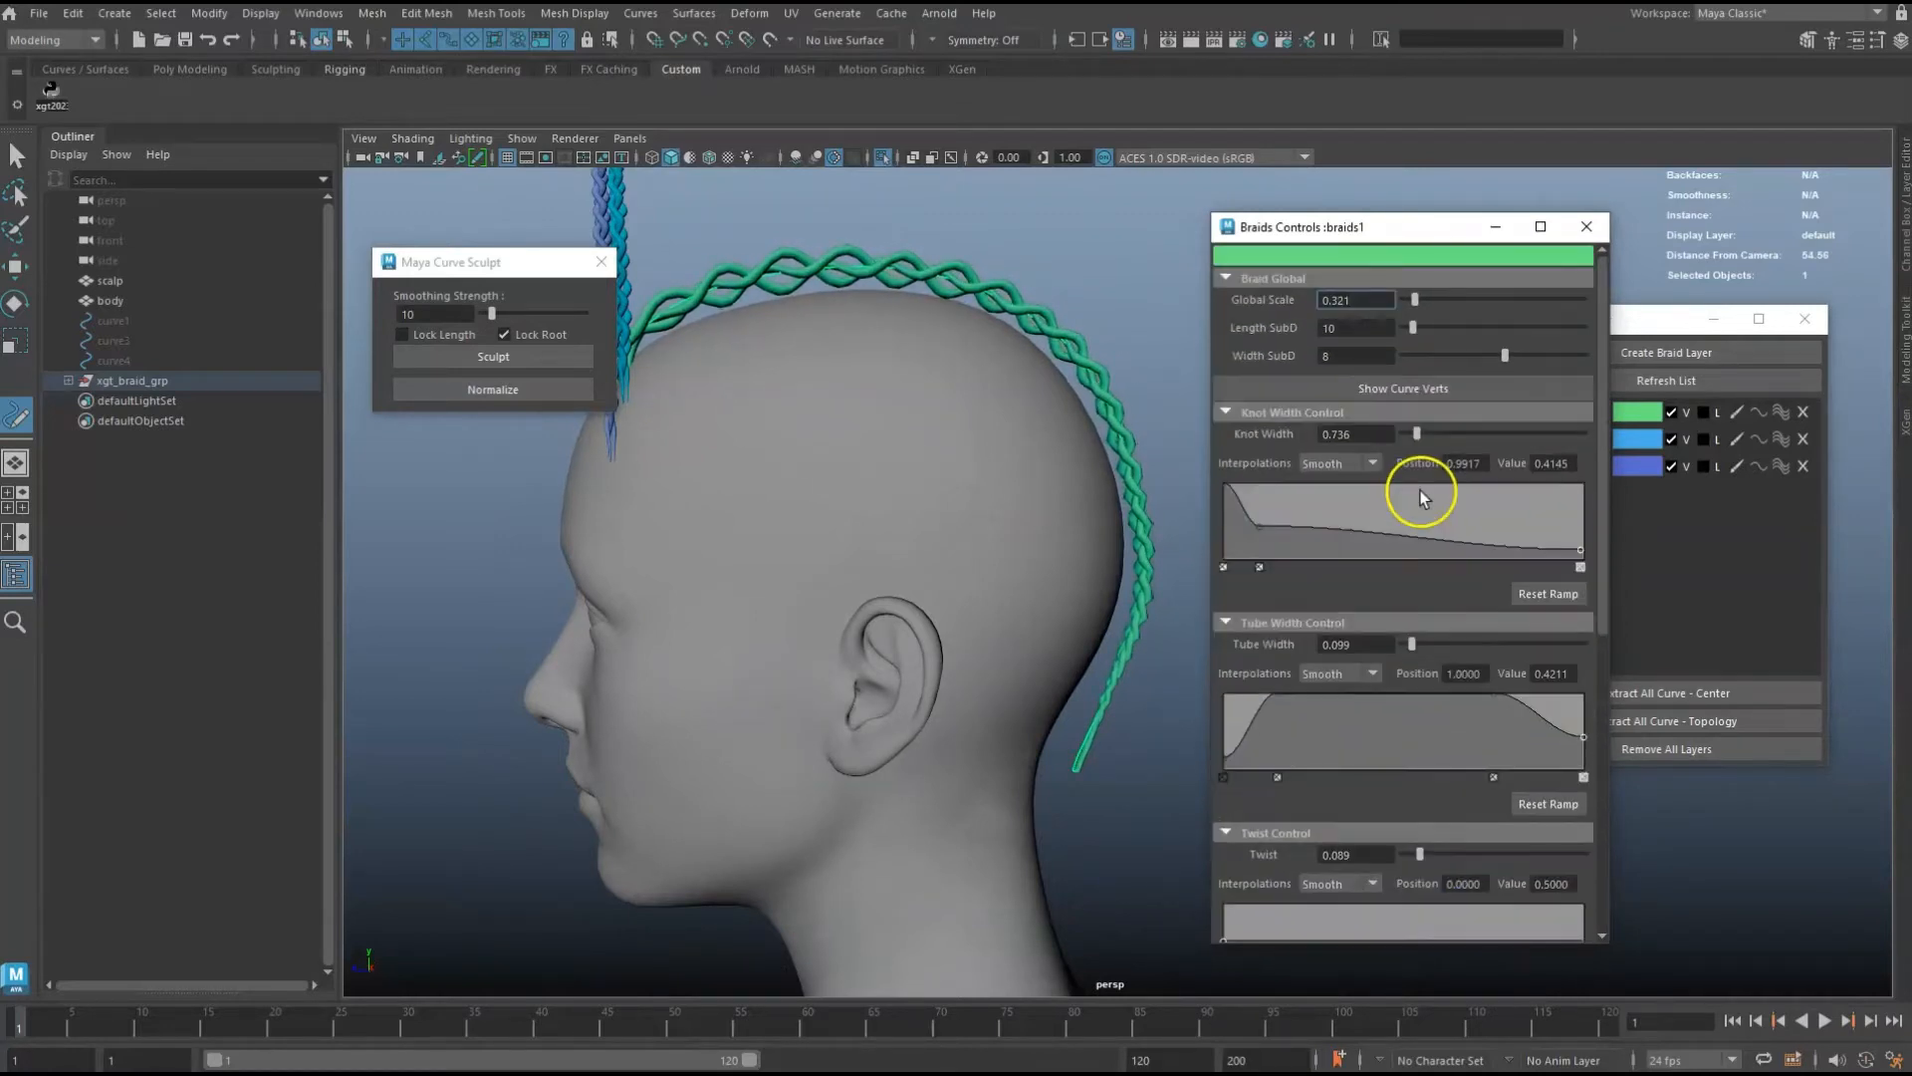
Set the green braid's Length SubD to 18, Knot Width to 0.847 and Tube Width to 0.243.
drag(1417, 330, 1418, 332)
alt+drag(938, 411, 977, 499)
drag(1419, 433, 1420, 438)
drag(1414, 646, 1424, 645)
mouse_move(1035, 498)
alt+mouse_down()
mouse_move(1123, 534)
mouse_move(823, 461)
mouse_move(880, 491)
mouse_move(1130, 482)
mouse_move(1158, 509)
mouse_move(1088, 474)
mouse_move(1054, 423)
alt+mouse_up()
alt+drag(1090, 508, 1094, 587)
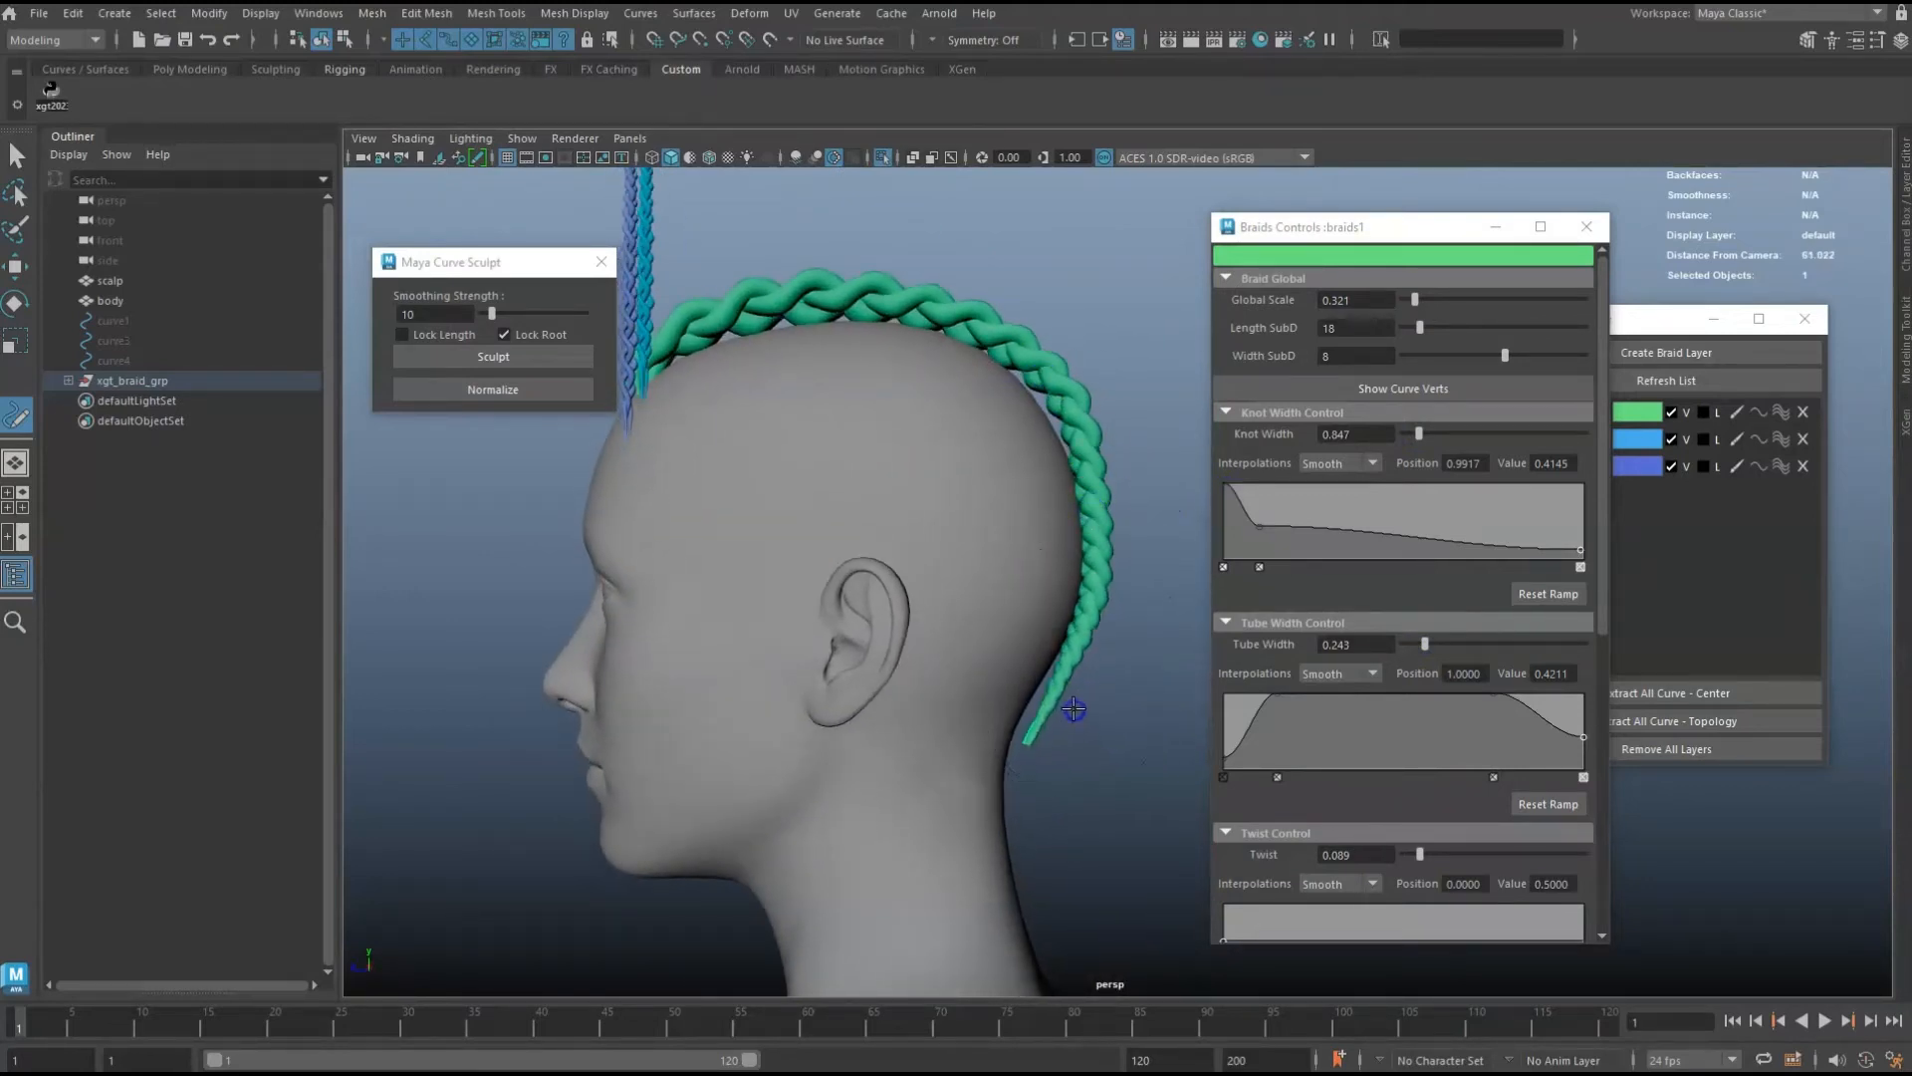
mouse_move(1067, 704)
alt+mouse_down()
mouse_move(883, 590)
mouse_move(1085, 543)
alt+mouse_up()
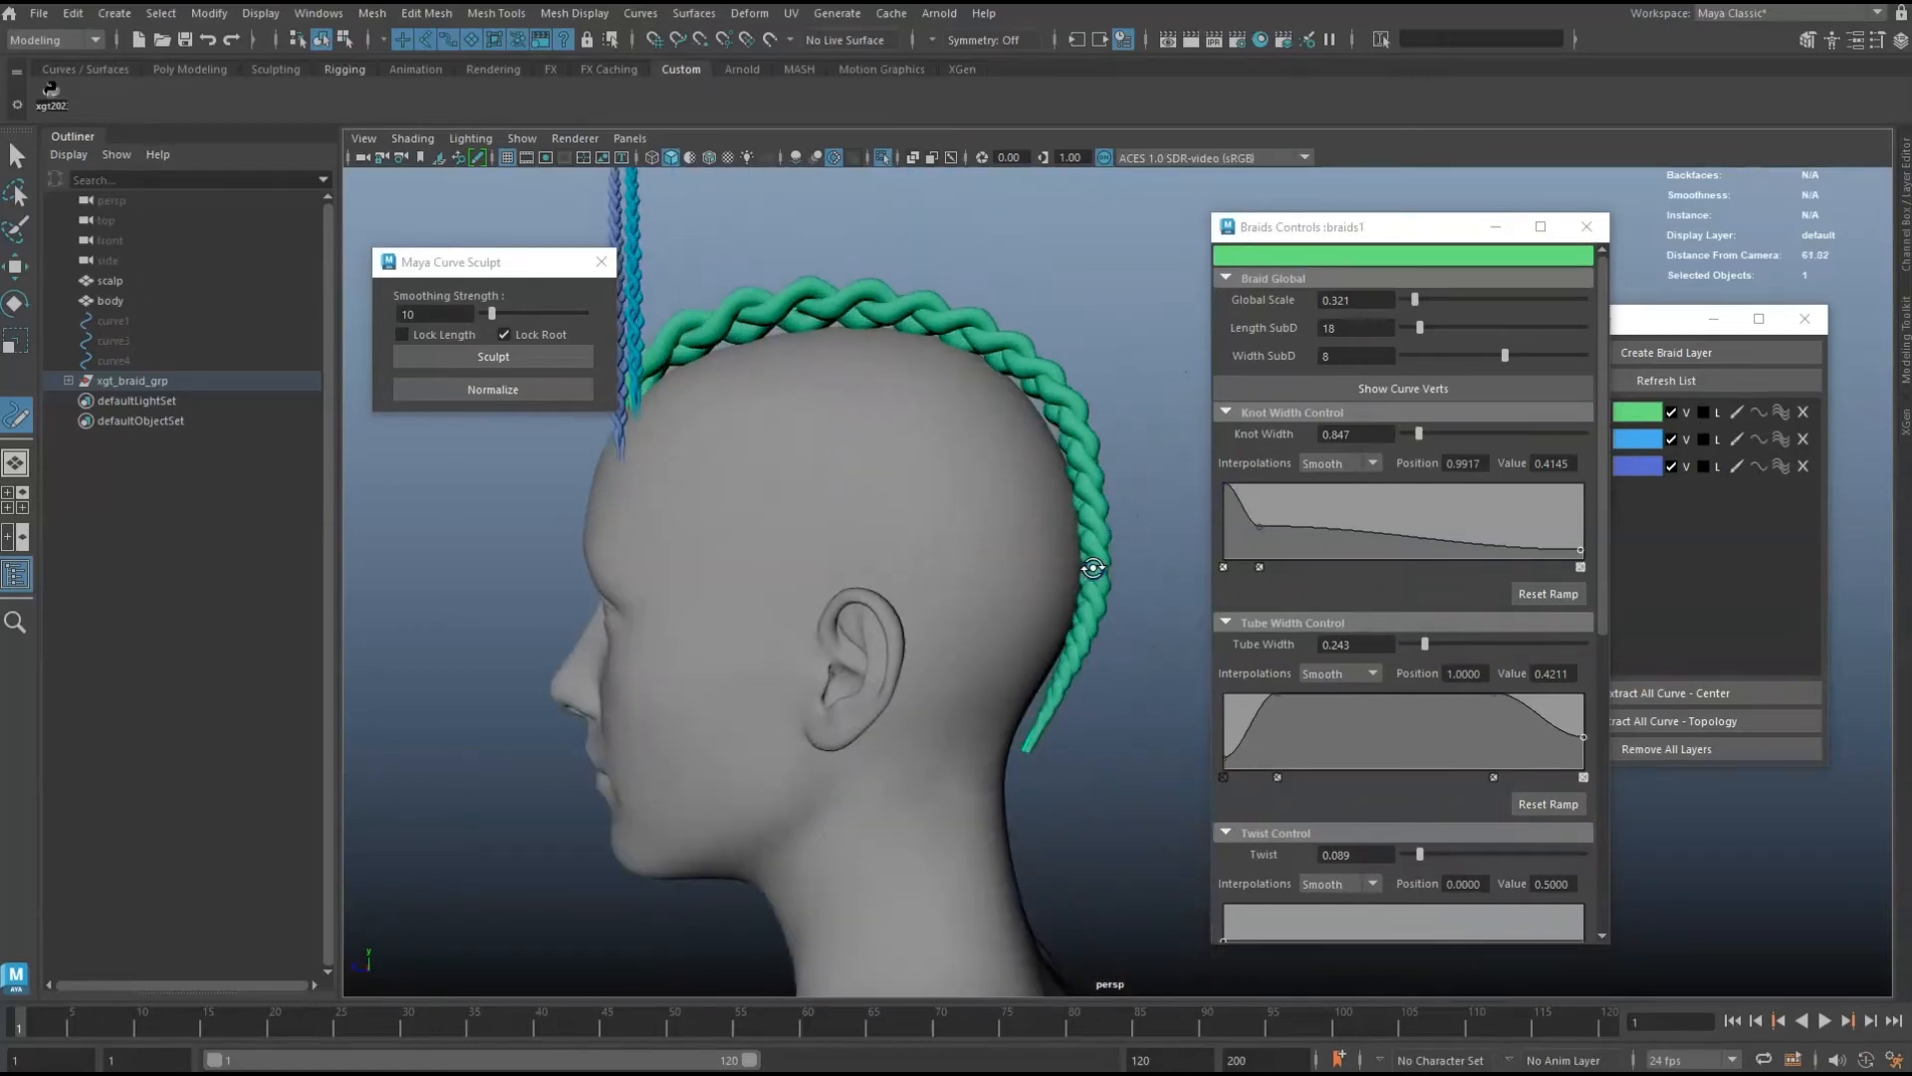
Leave curve sculpting for the Move tool, close the green braid's controls and clear the selection.
key(w)
alt+middle_drag(852, 442, 865, 470)
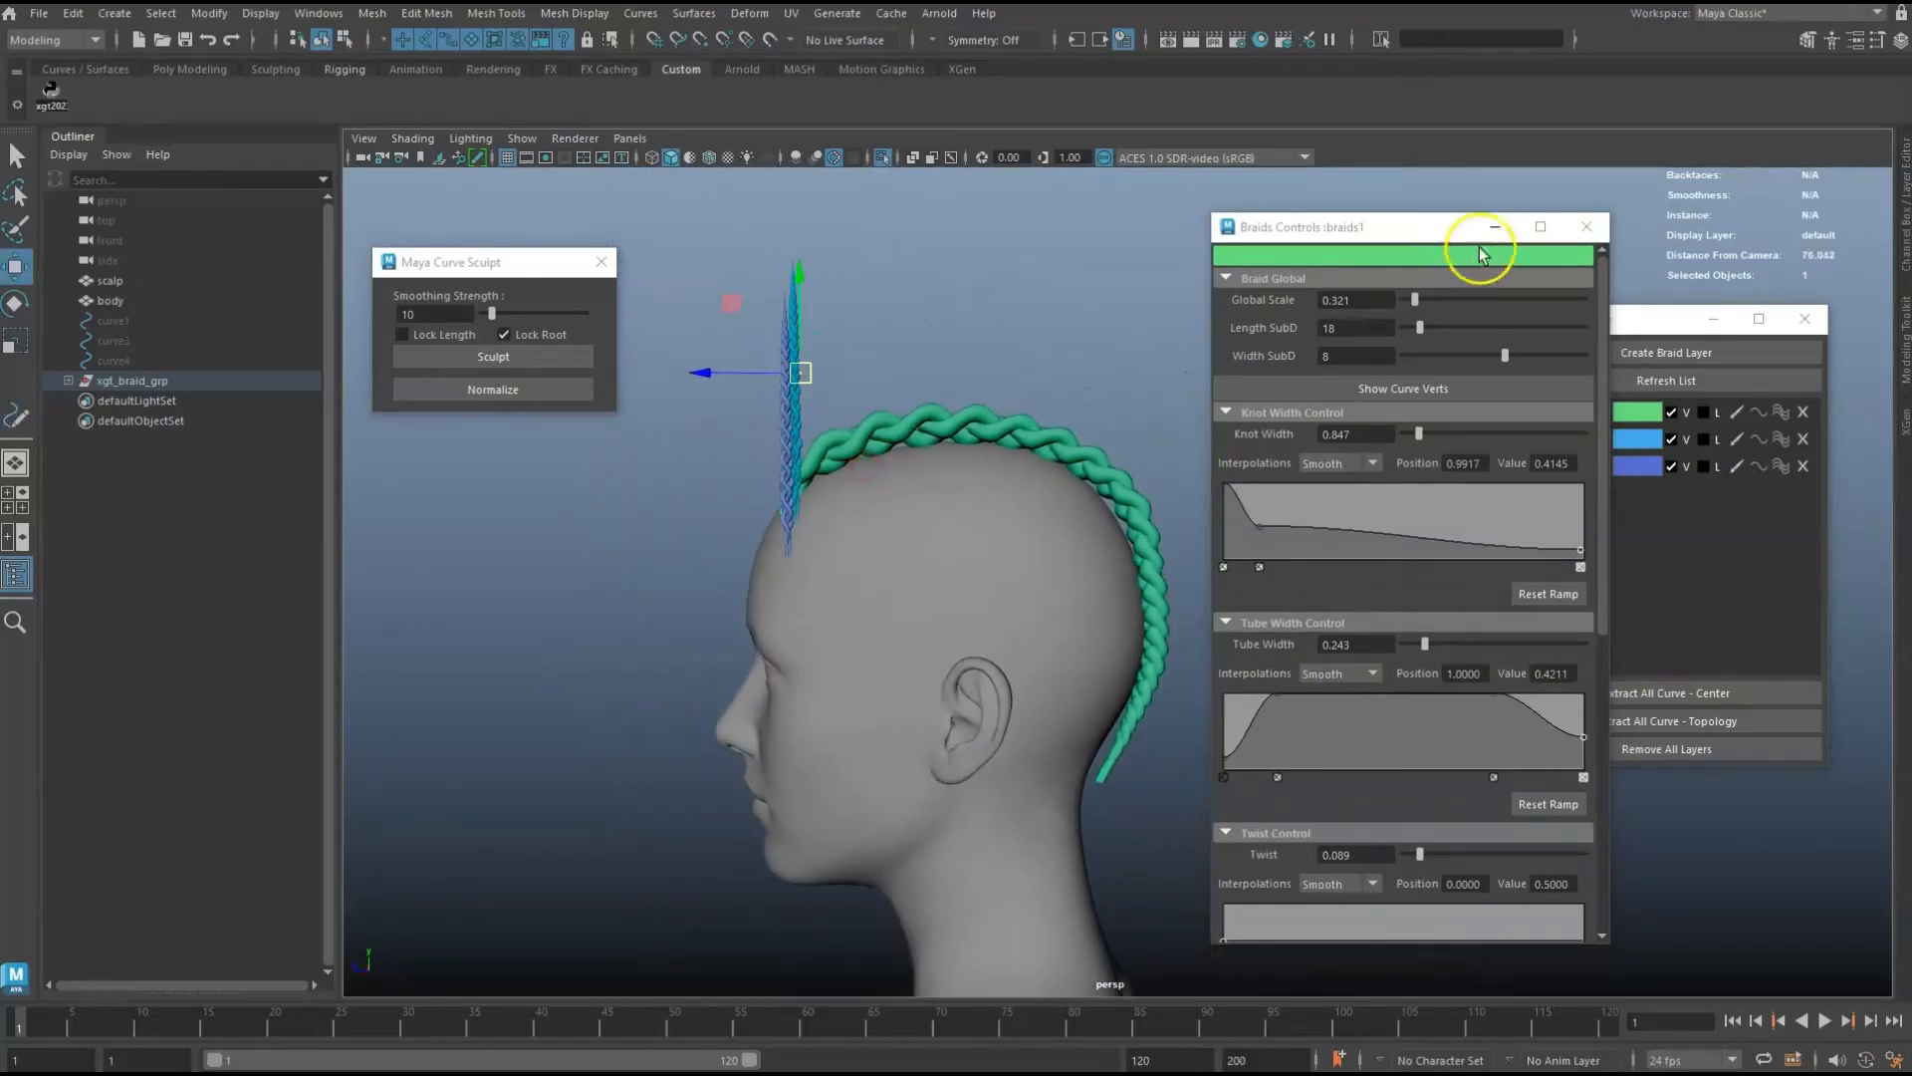
click(1586, 227)
alt+drag(1013, 399, 786, 344)
click(1027, 333)
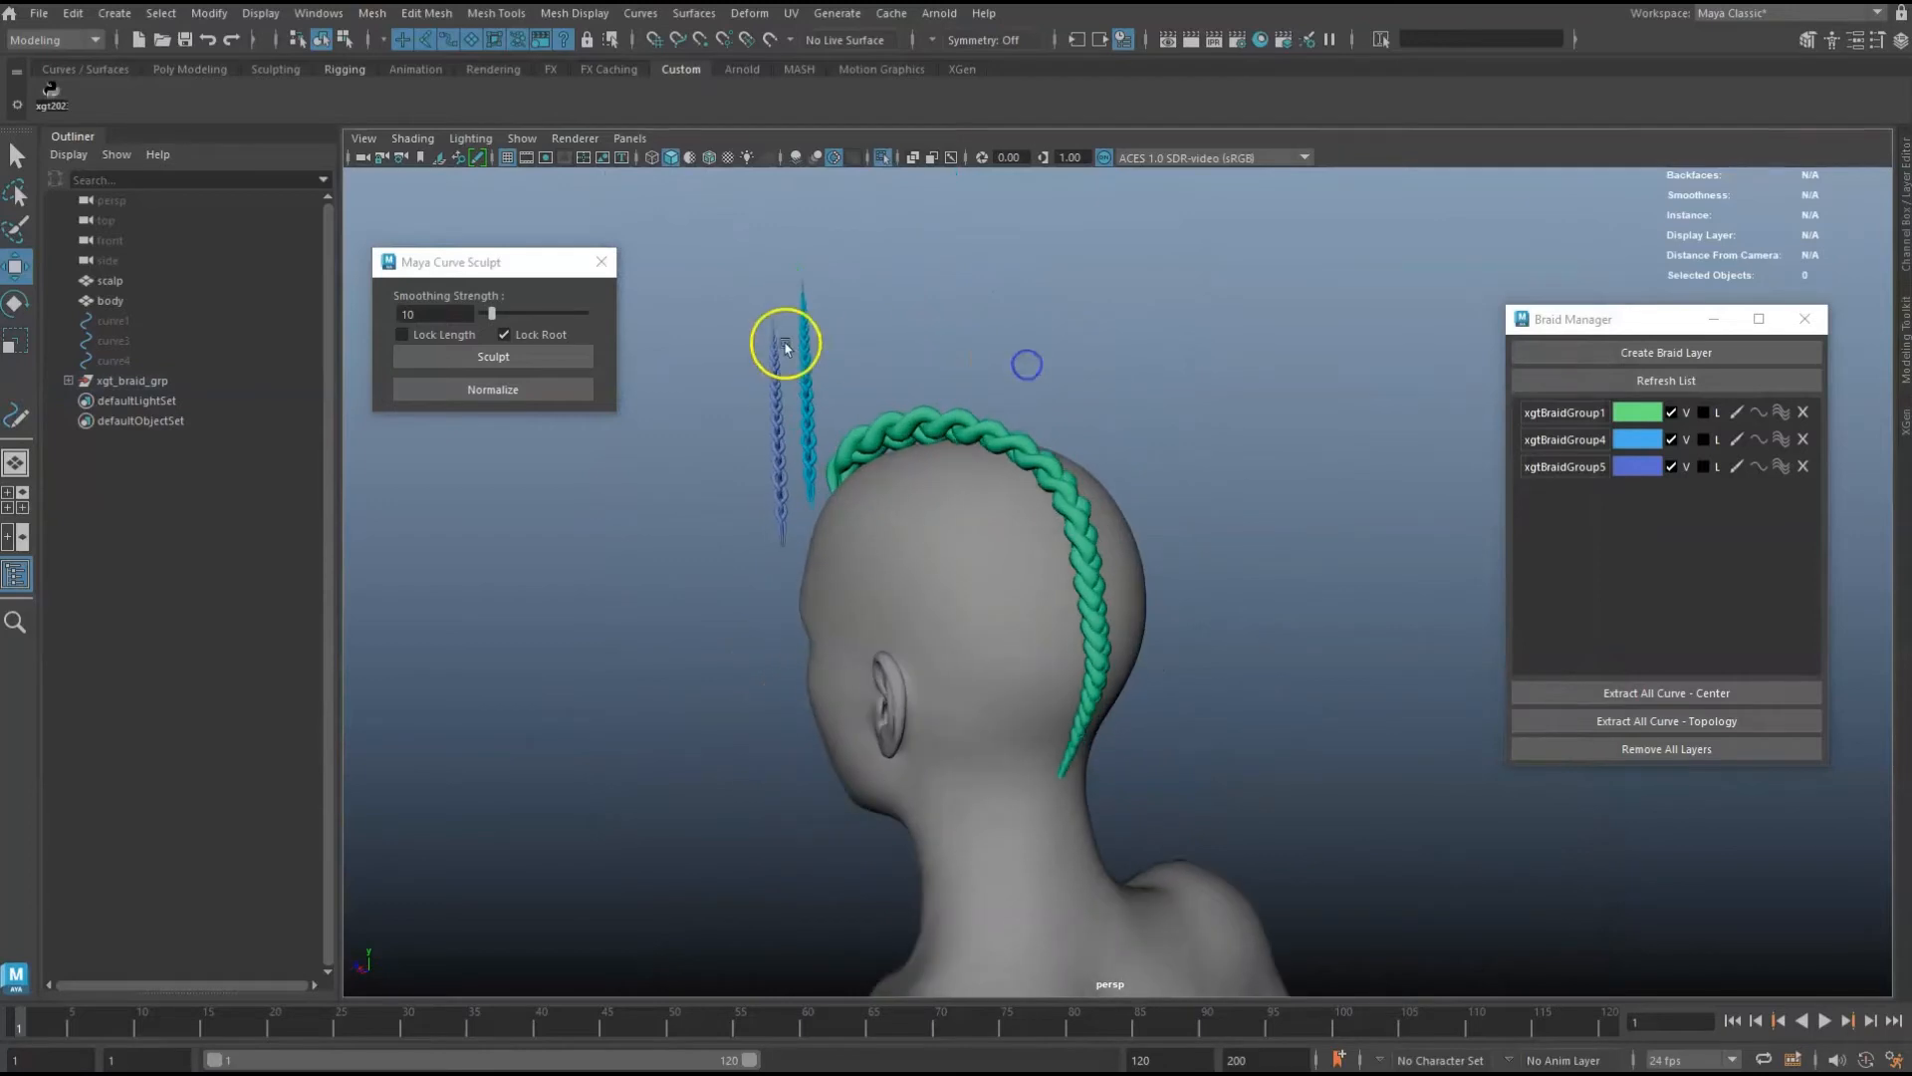
click(806, 339)
click(989, 318)
Open the braid controls of xgtBraidGroup4 and show its curve vertices.
click(1705, 442)
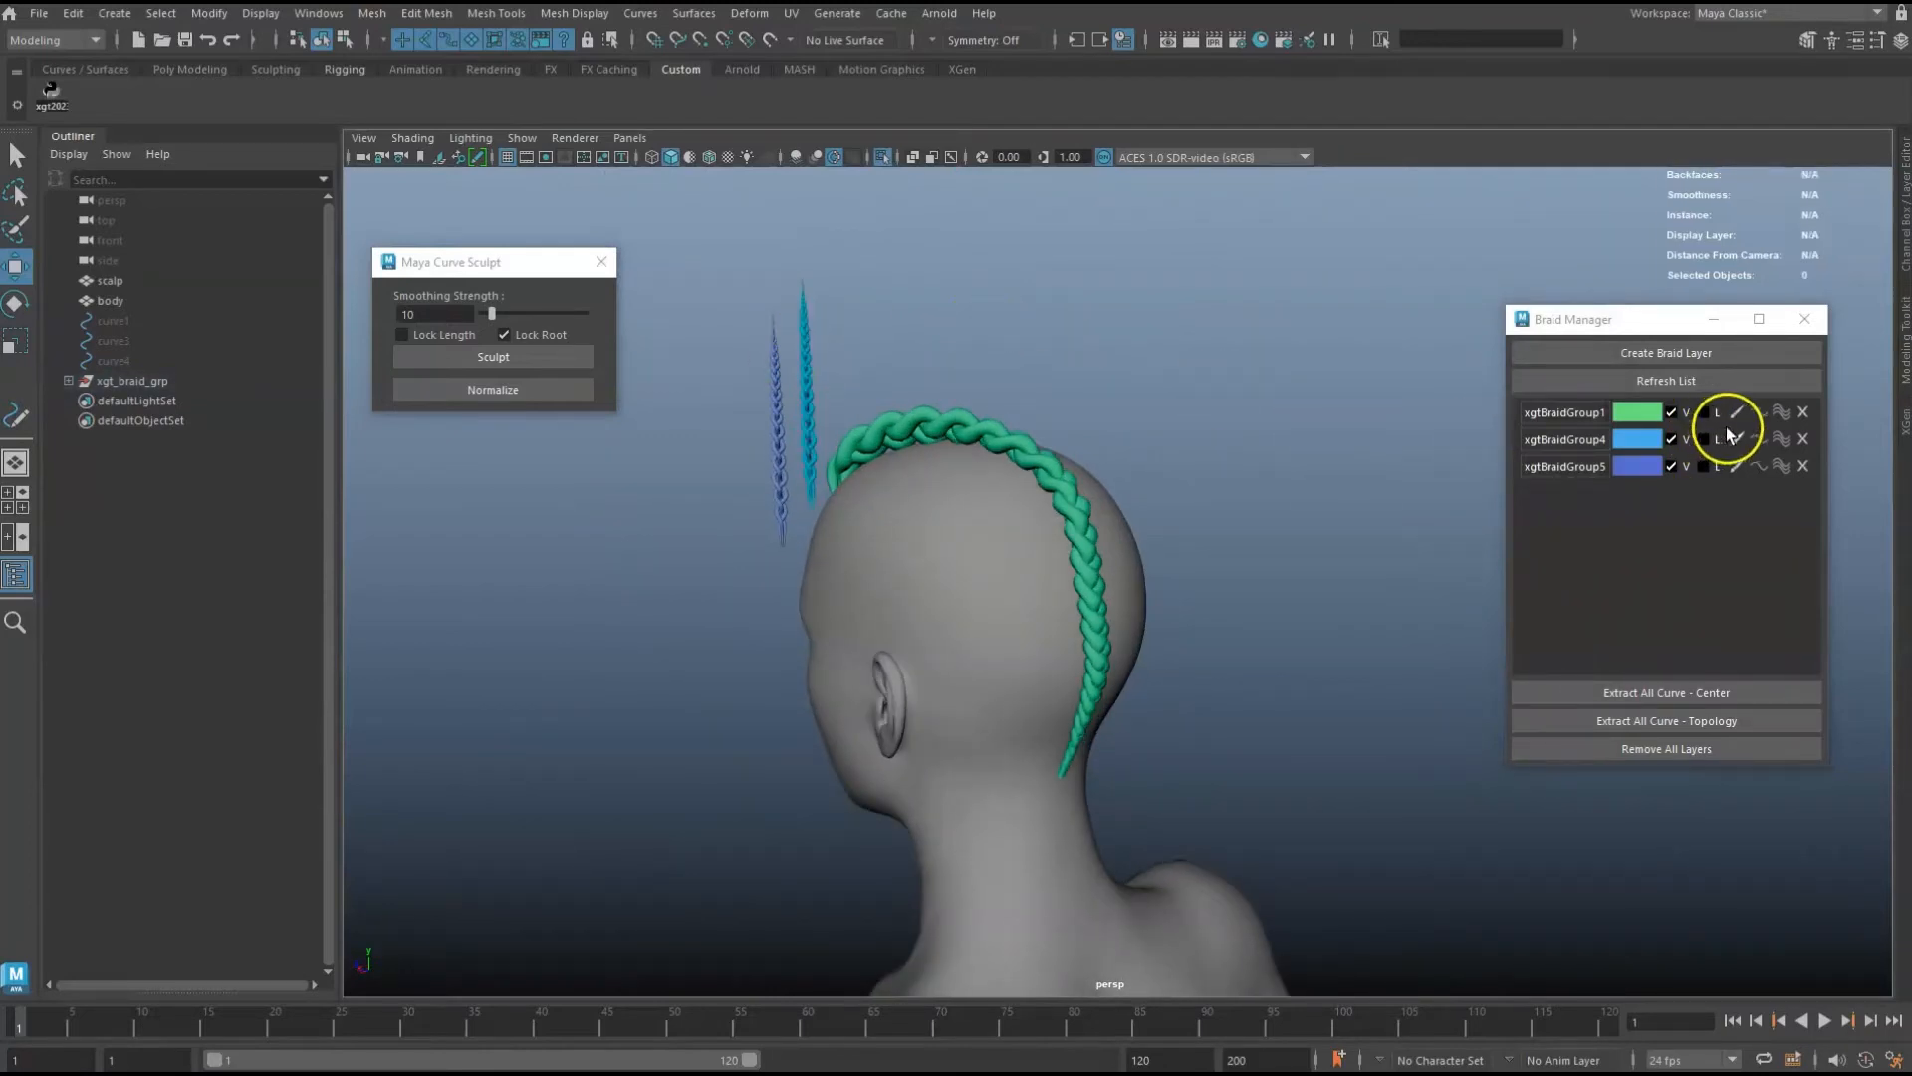
click(1738, 442)
alt+drag(1195, 401, 1148, 403)
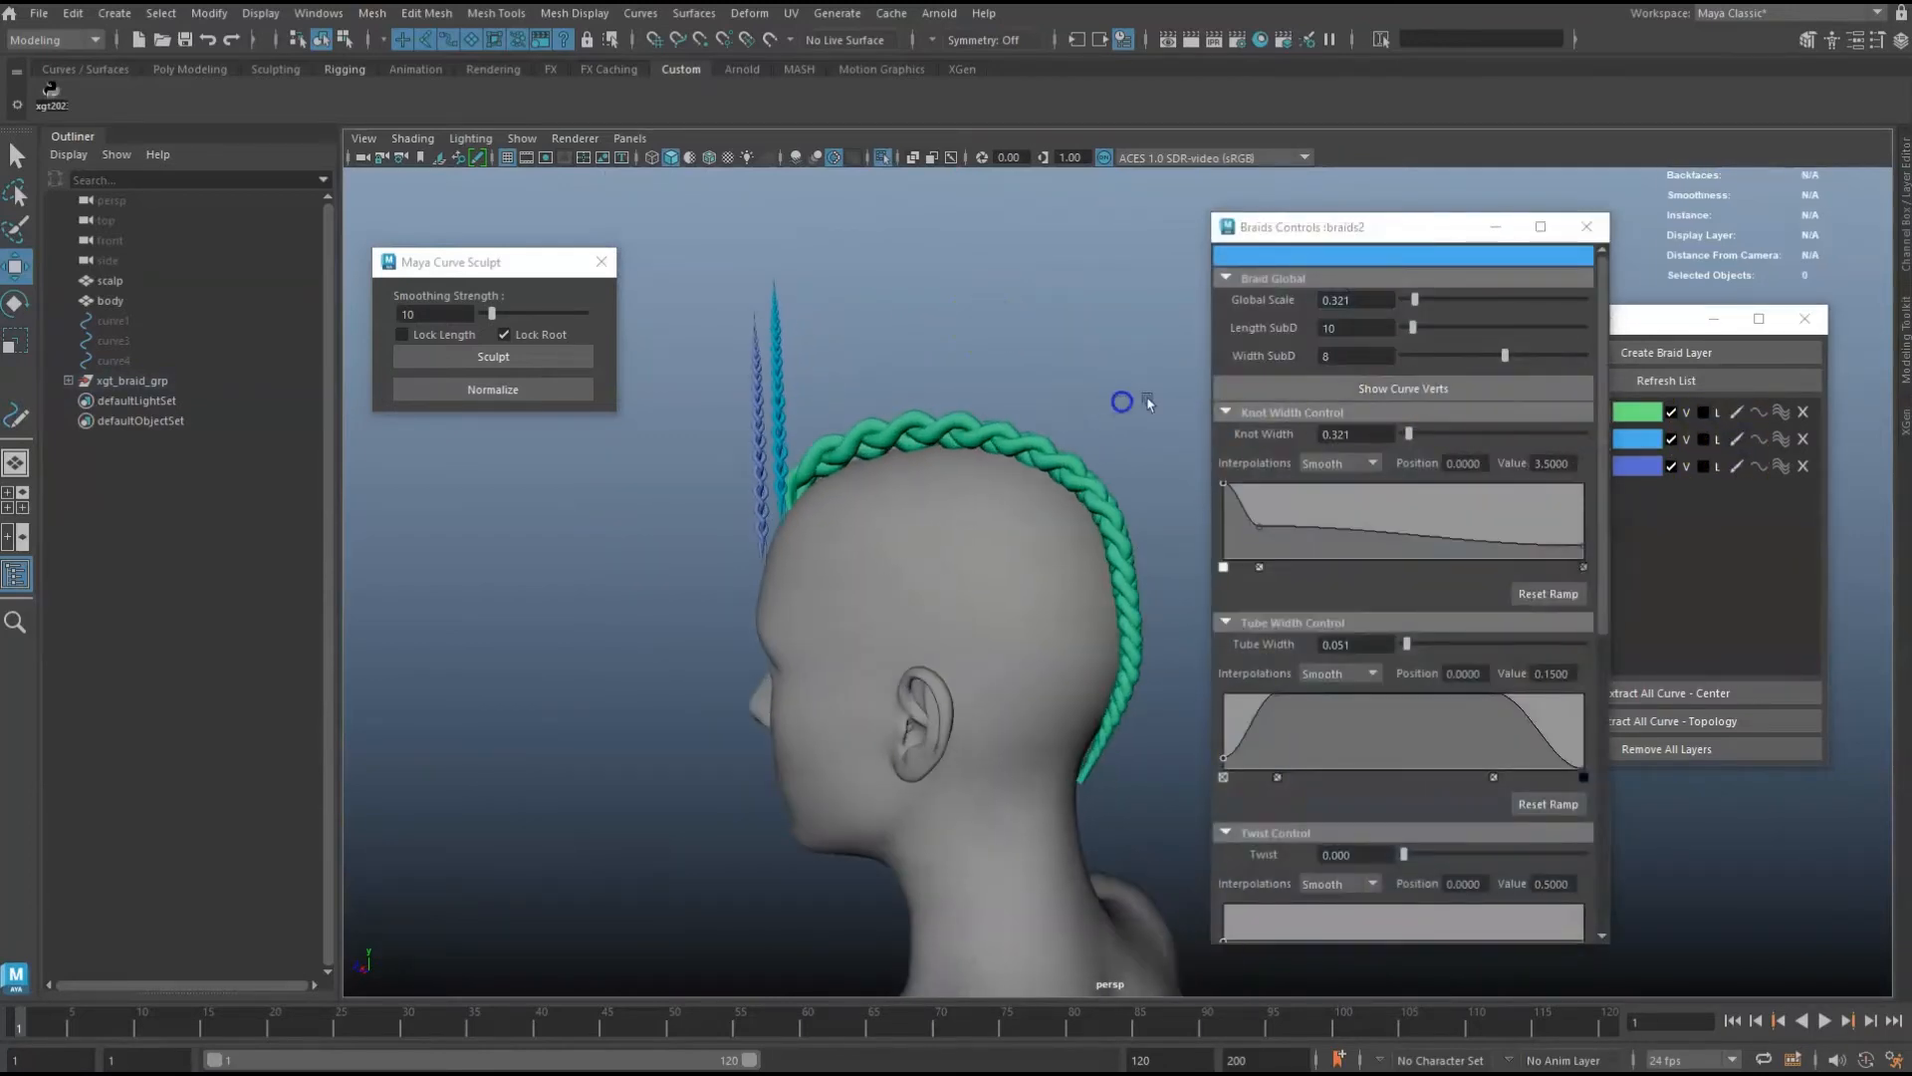
click(1433, 391)
alt+drag(1055, 349, 891, 302)
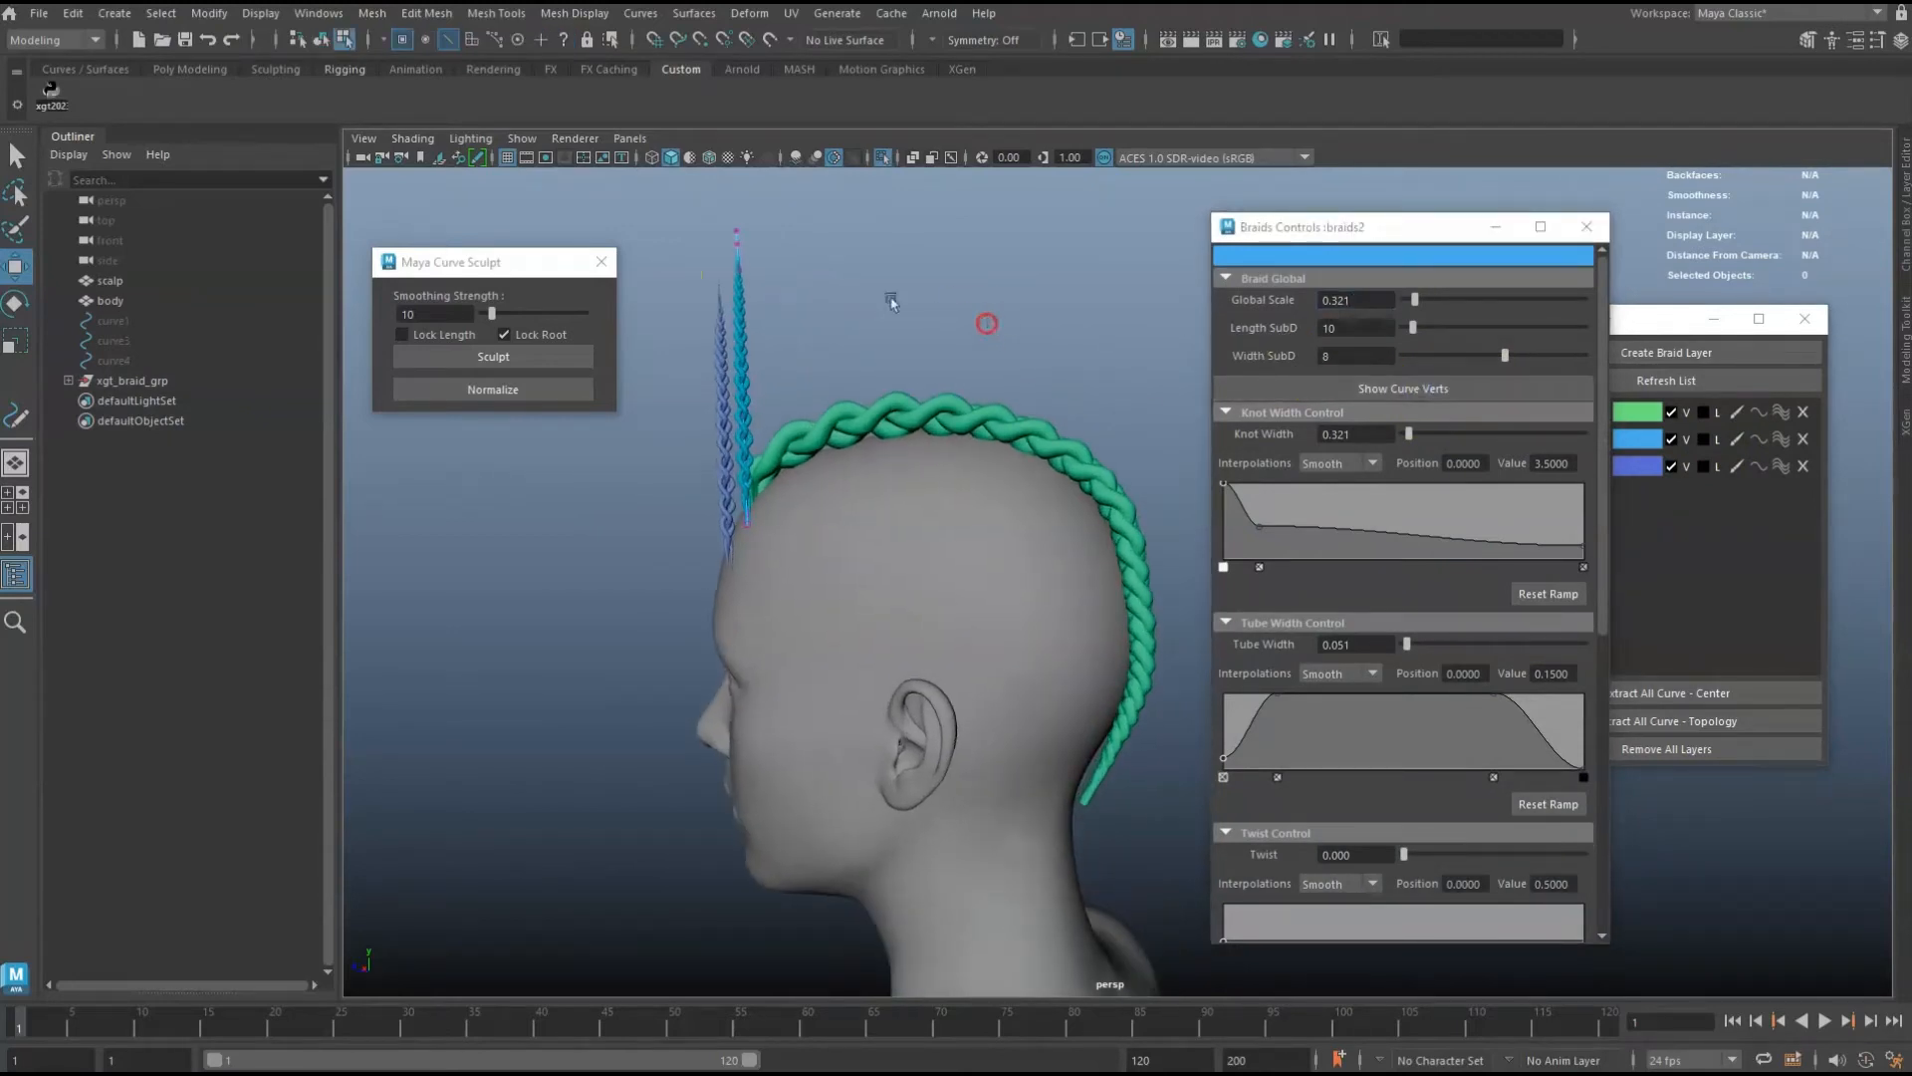
Start curve sculpting on the xgtBraidGroup4 braid and bend it back over the top of the head.
click(321, 40)
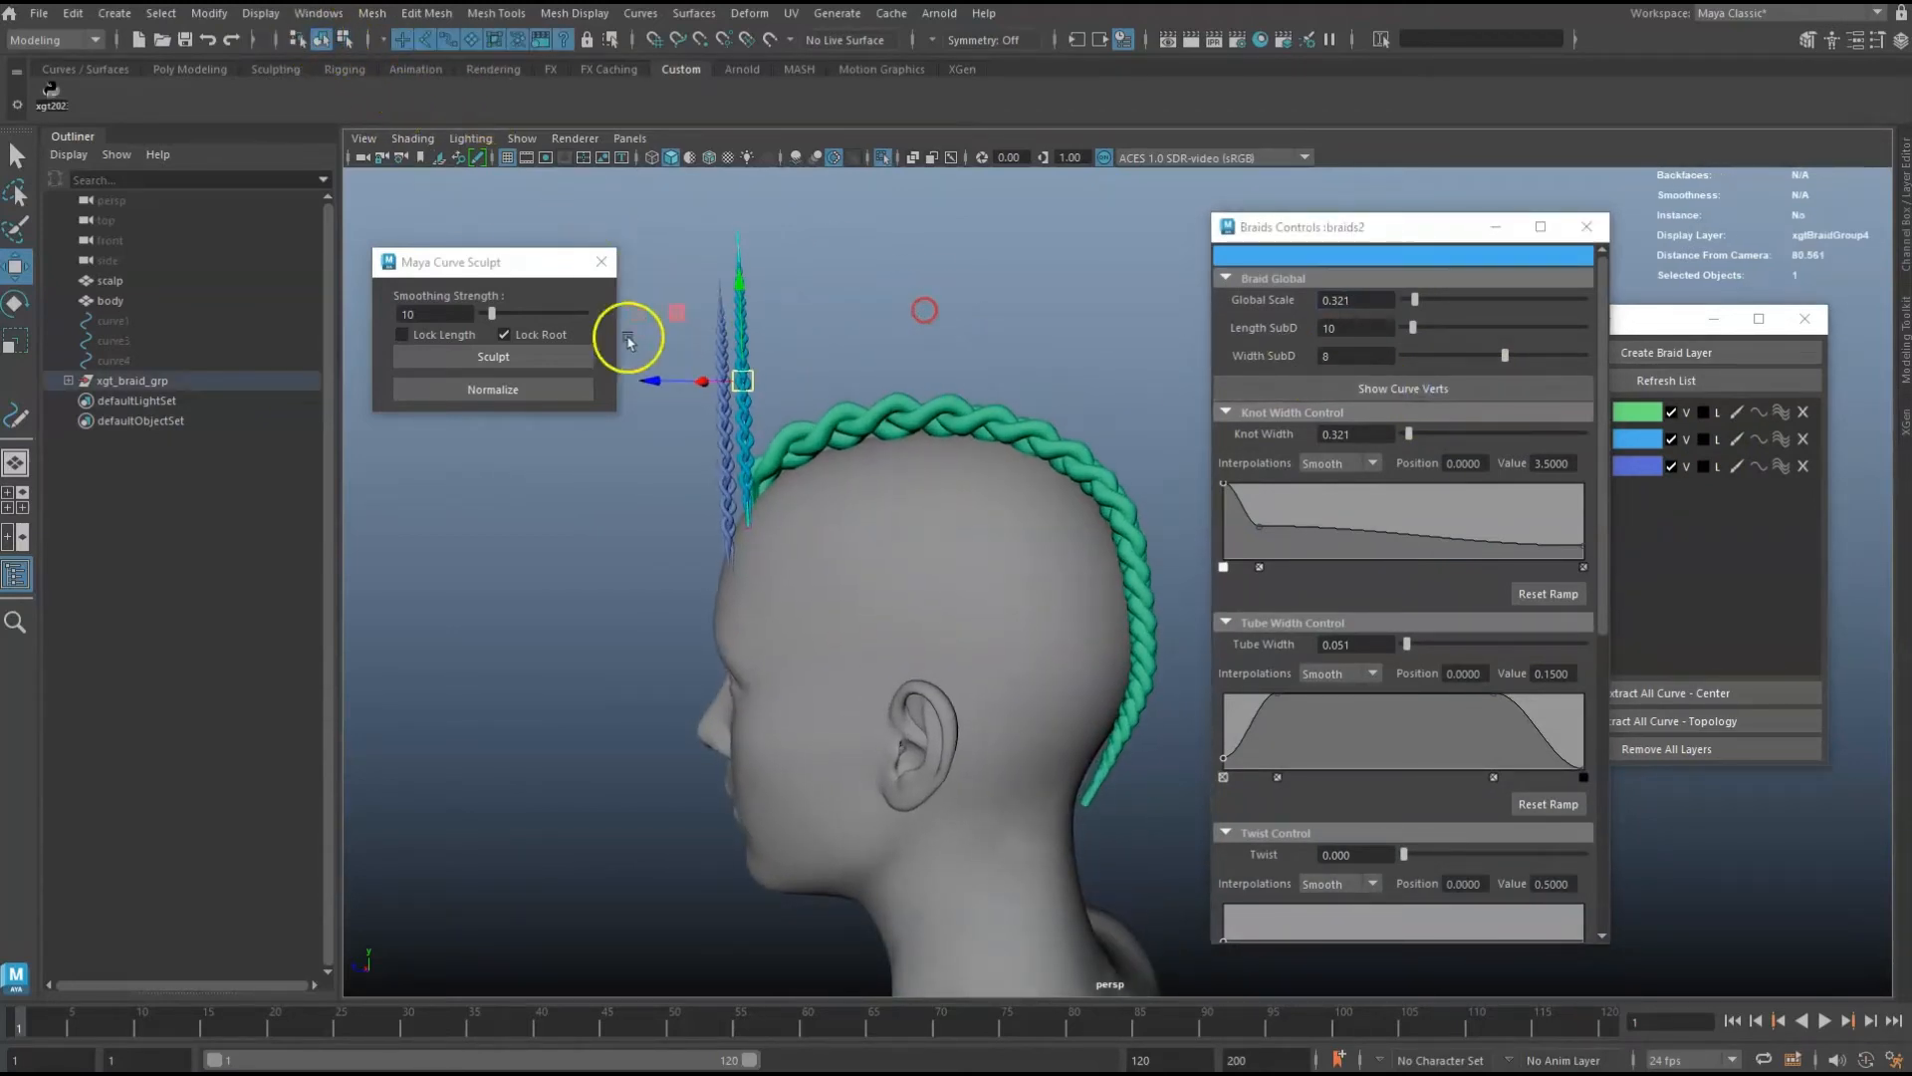
click(555, 355)
mouse_move(653, 354)
alt+mouse_down()
mouse_move(757, 329)
mouse_move(802, 278)
mouse_move(930, 286)
mouse_move(1011, 231)
alt+mouse_up()
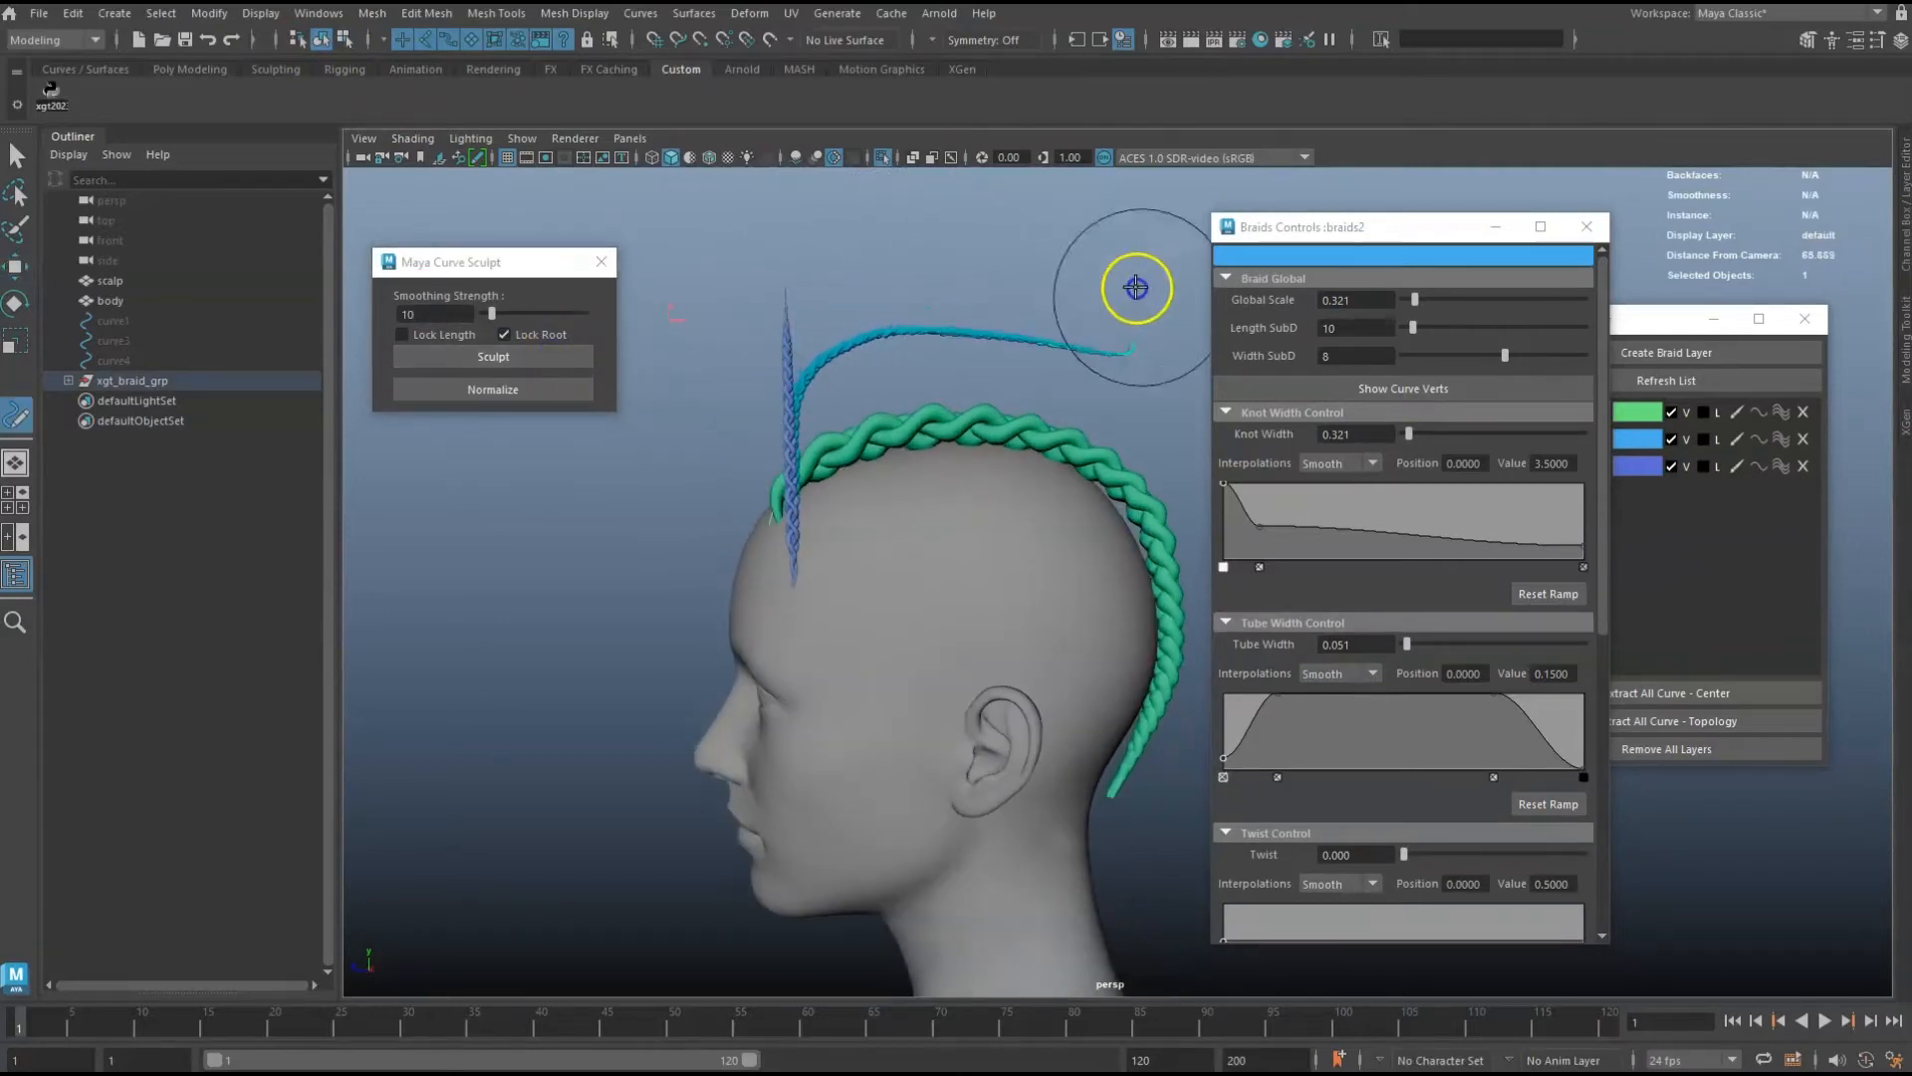
mouse_move(1140, 290)
mouse_down()
mouse_move(857, 373)
mouse_move(977, 393)
mouse_move(1128, 469)
mouse_up()
alt+middle_drag(1106, 405, 1026, 309)
drag(1156, 437, 1152, 476)
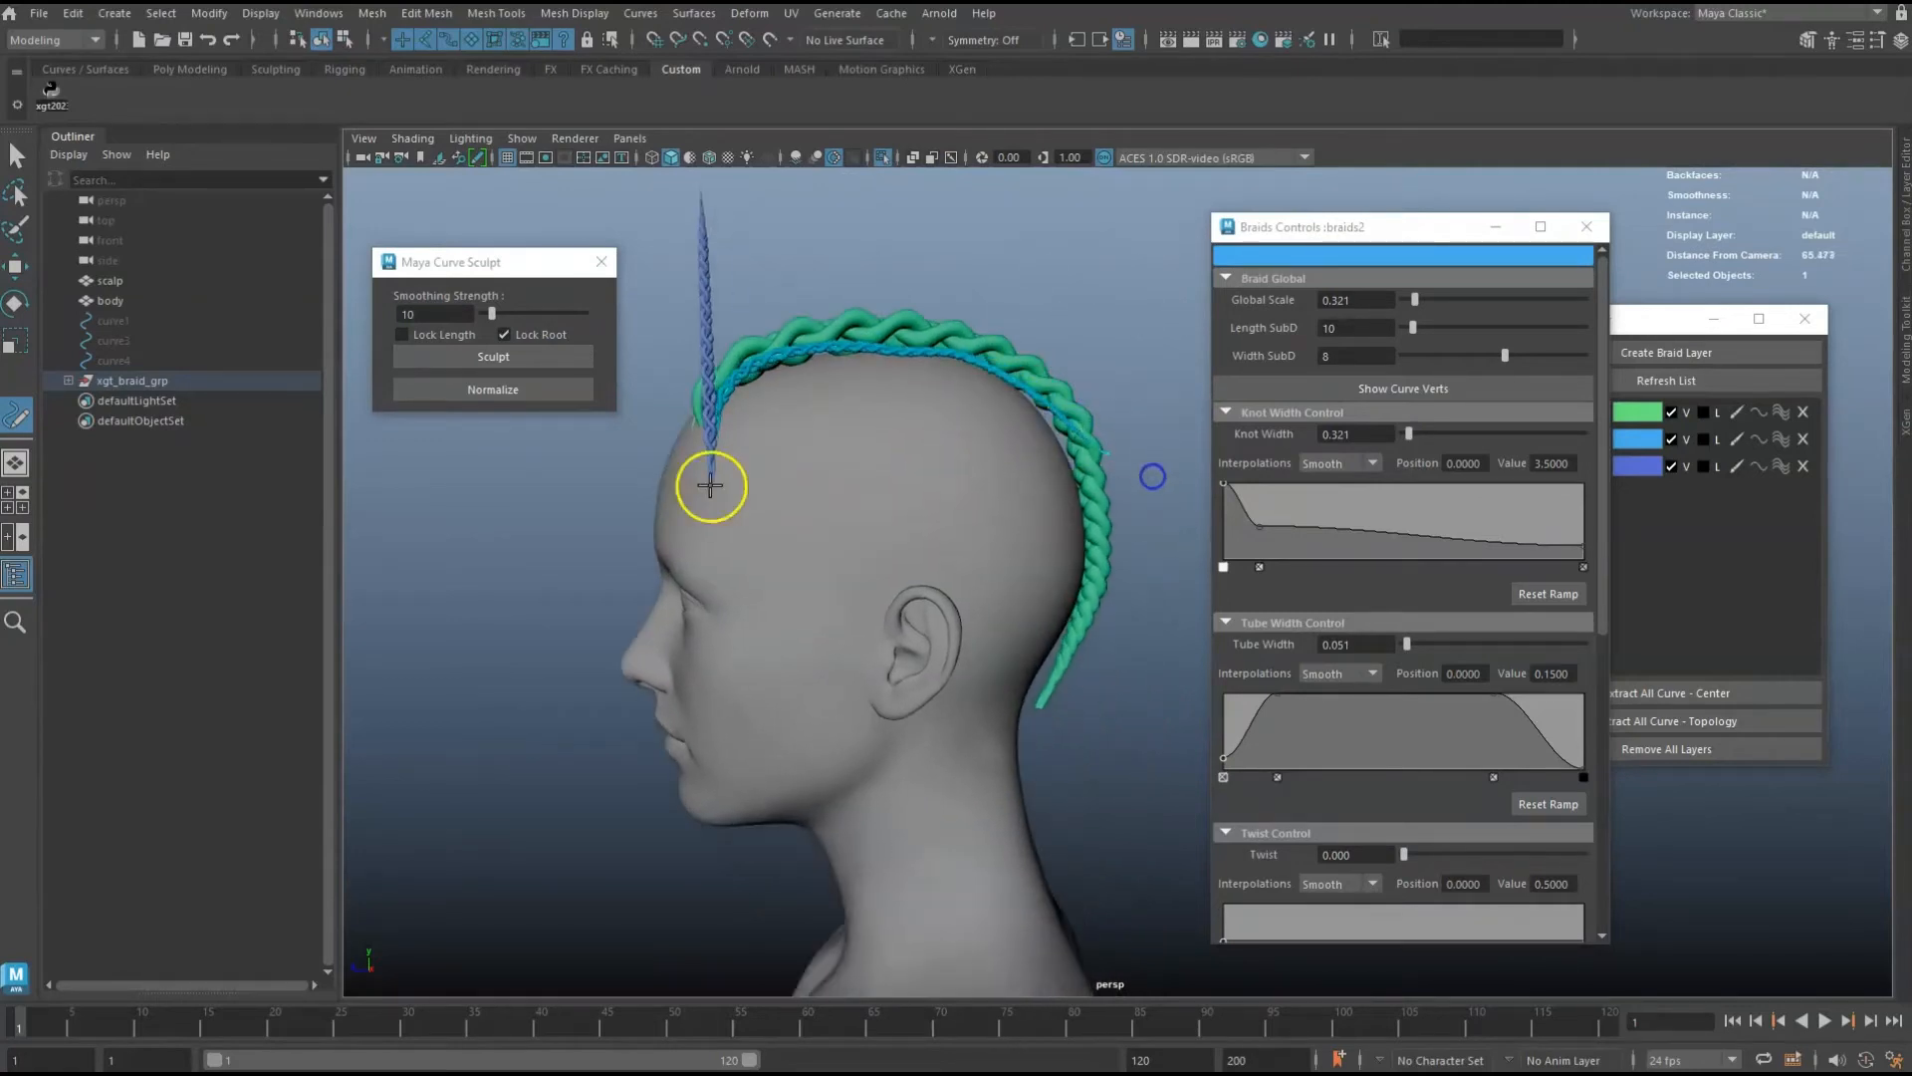
Refine the light blue braid's curve over the crown and extend its end down the back of the head.
alt+middle_drag(1023, 441, 932, 419)
scroll(889, 408, up, 1)
drag(887, 409, 795, 370)
drag(1019, 426, 1109, 518)
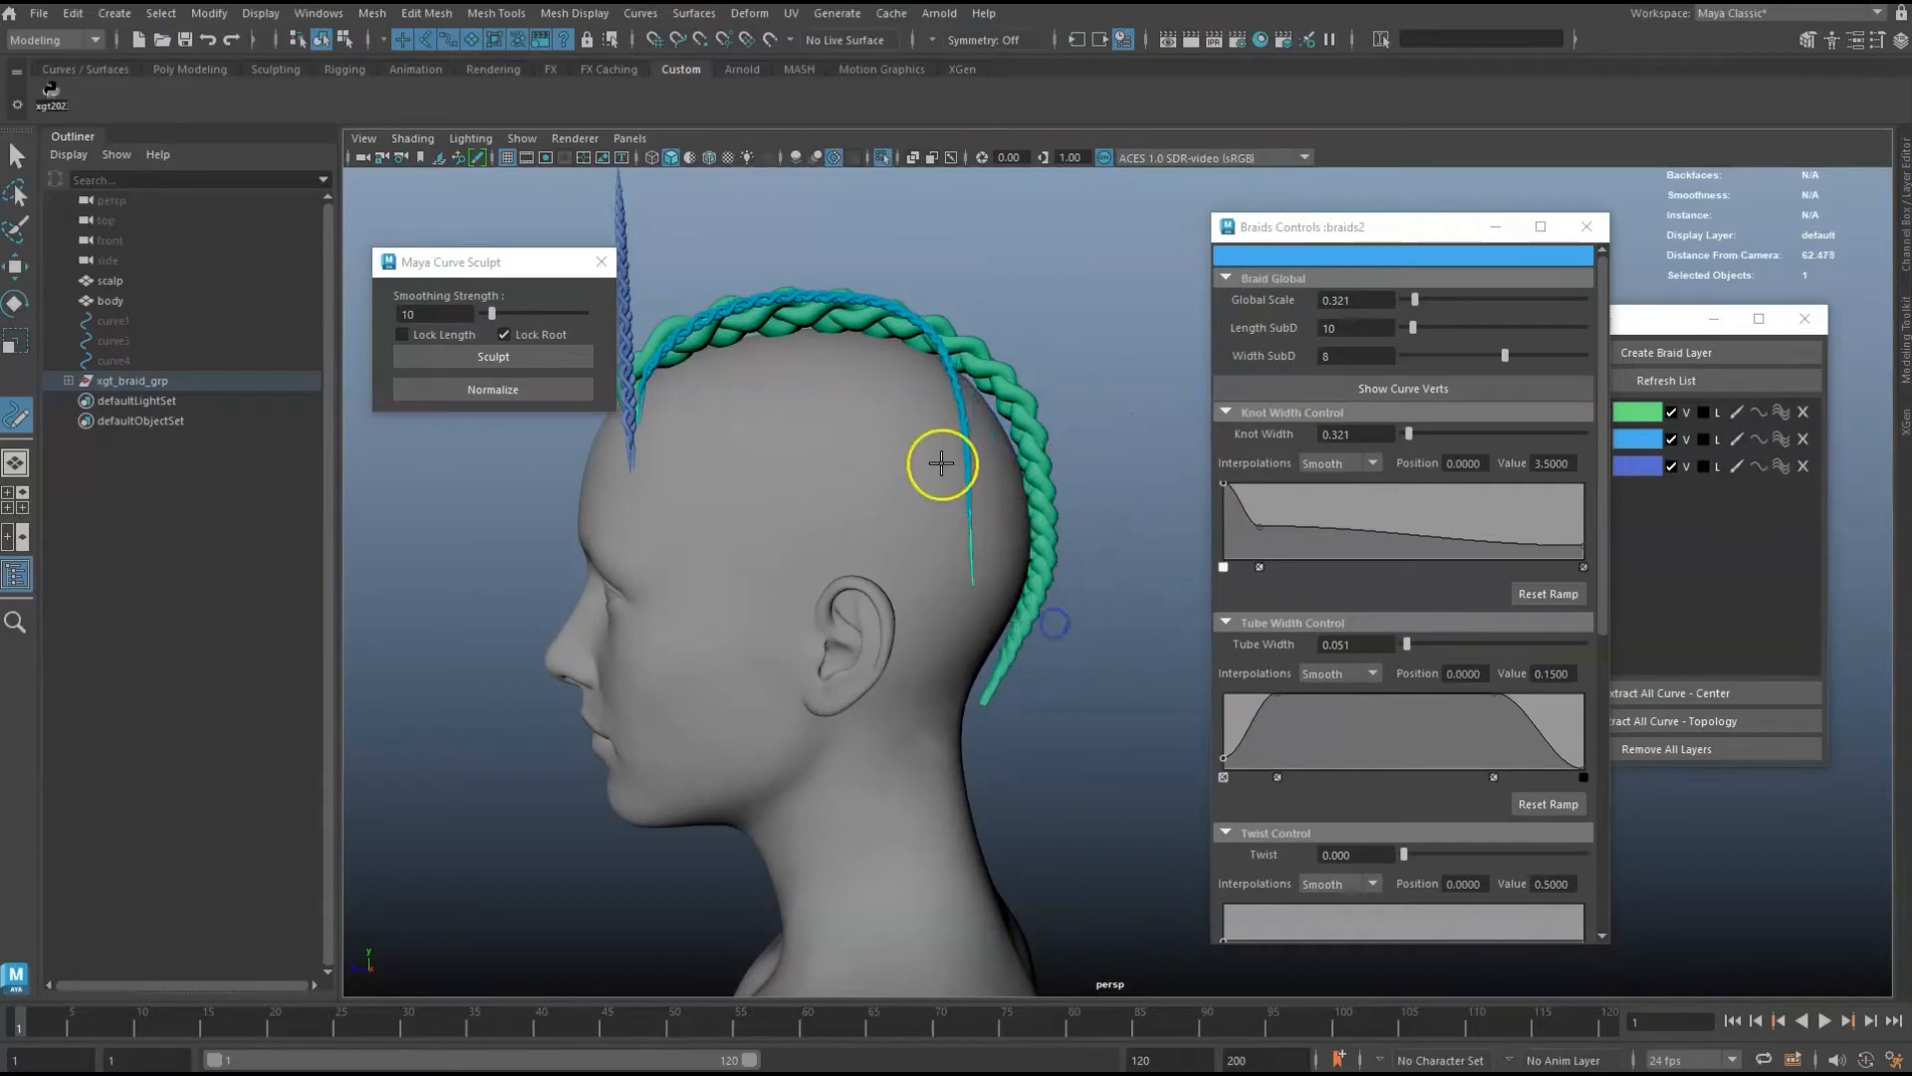
alt+drag(965, 431, 996, 383)
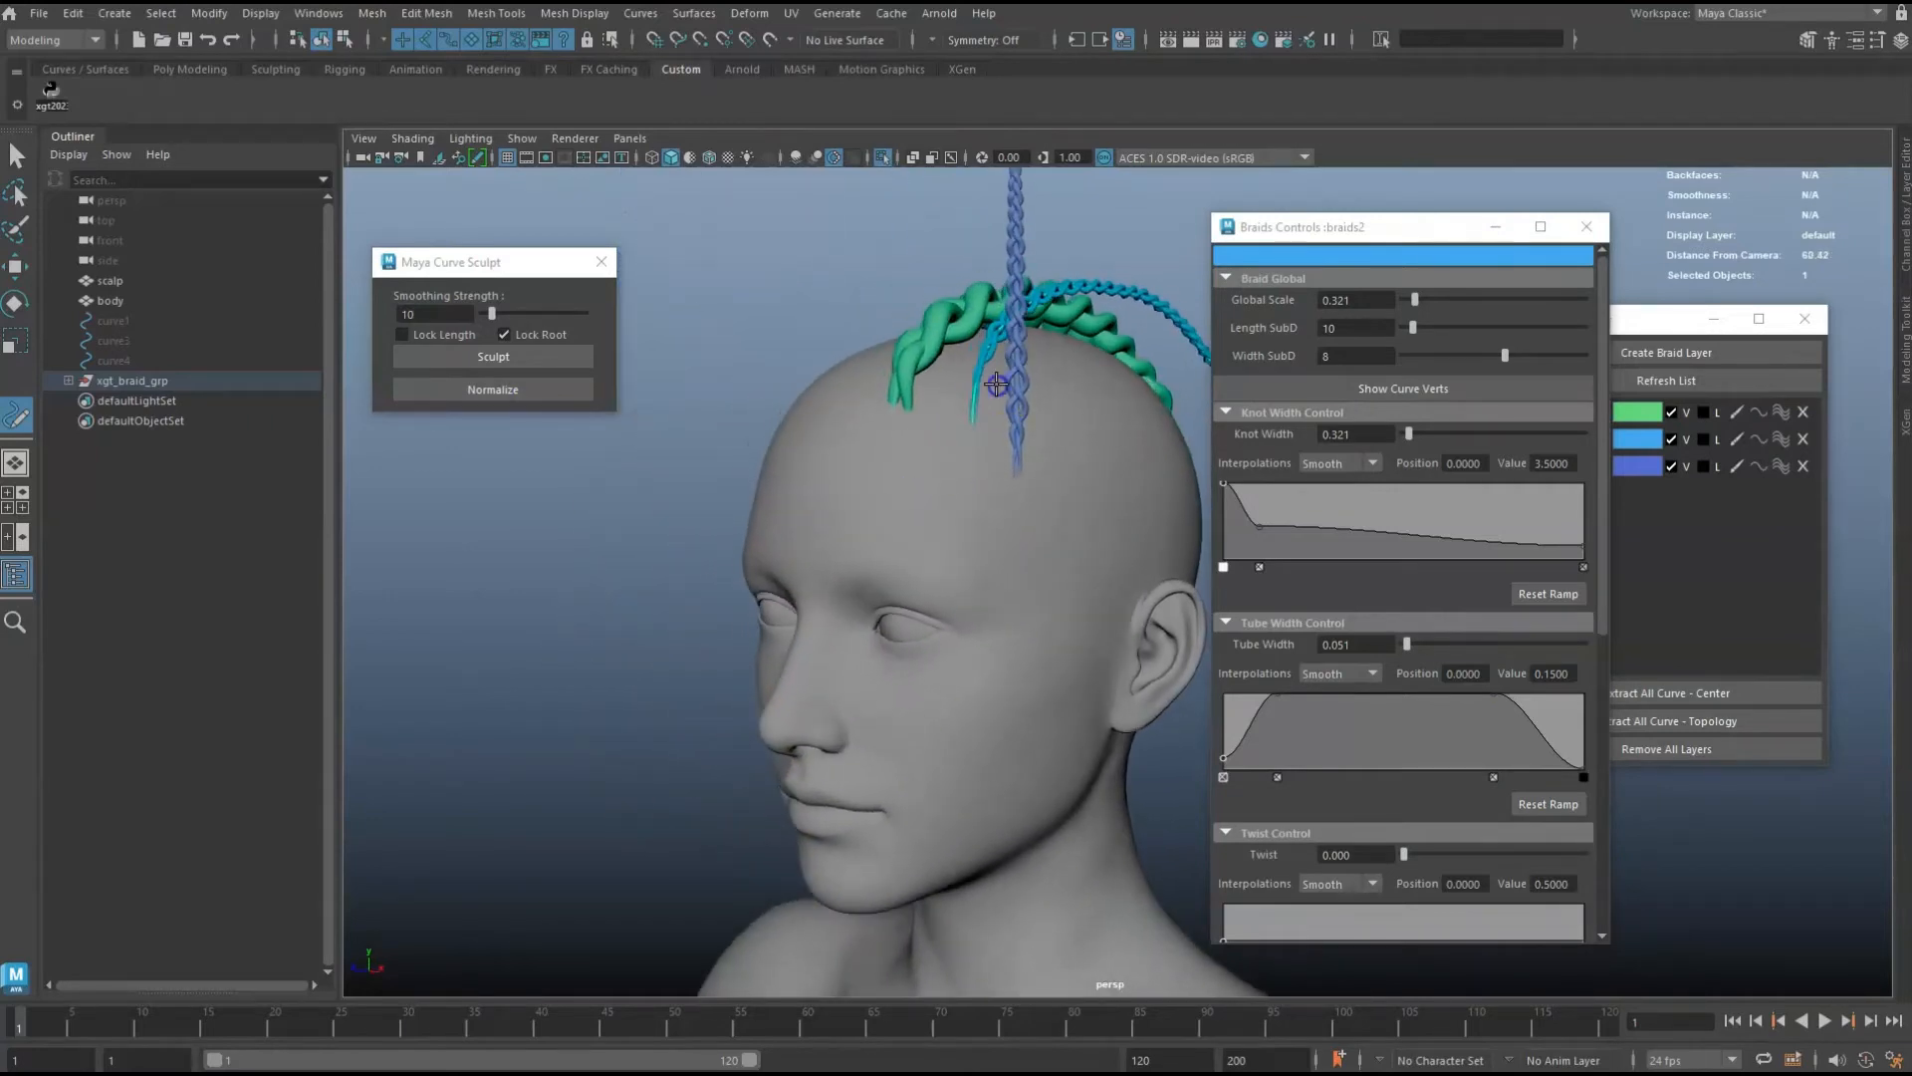
Turn off Lock Root and fit the light blue braid's root and length to the scalp beside the green braid.
click(594, 339)
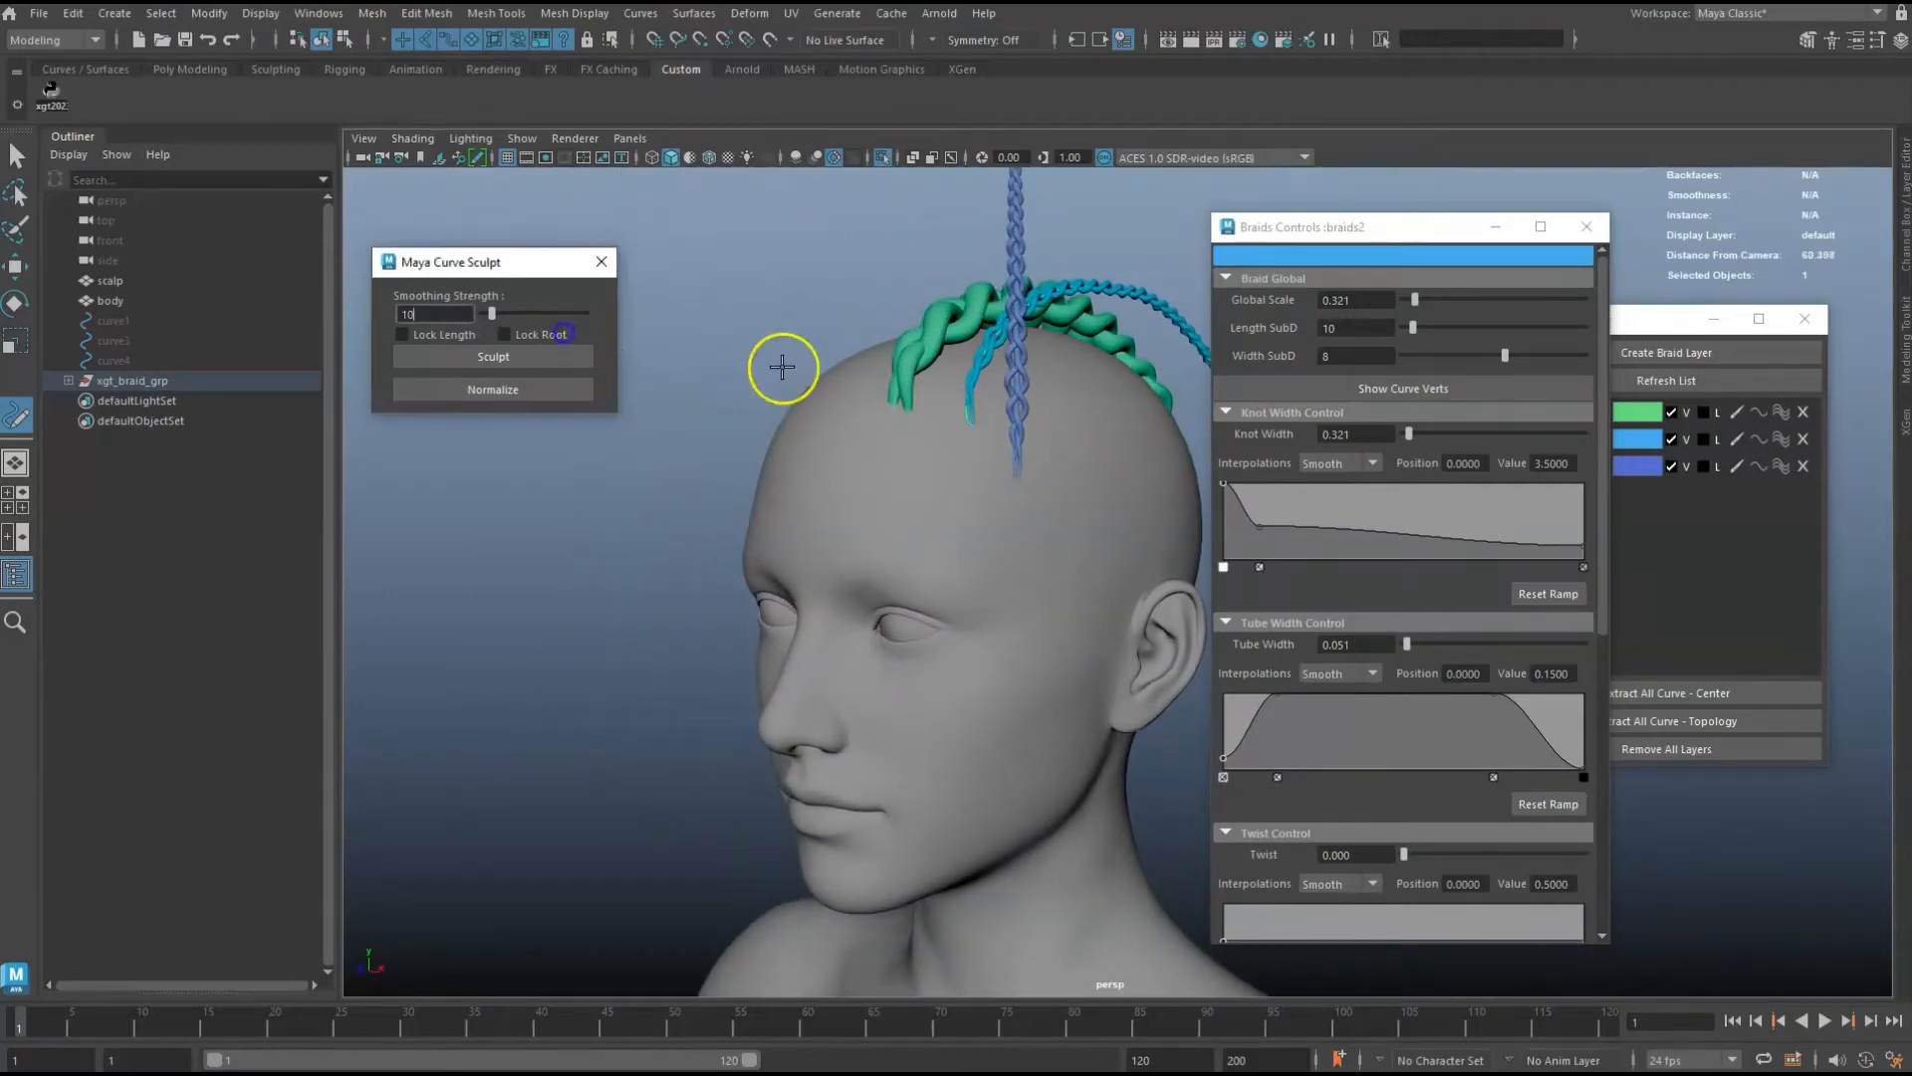
alt+drag(1031, 442, 901, 458)
alt+right_drag(900, 457, 952, 487)
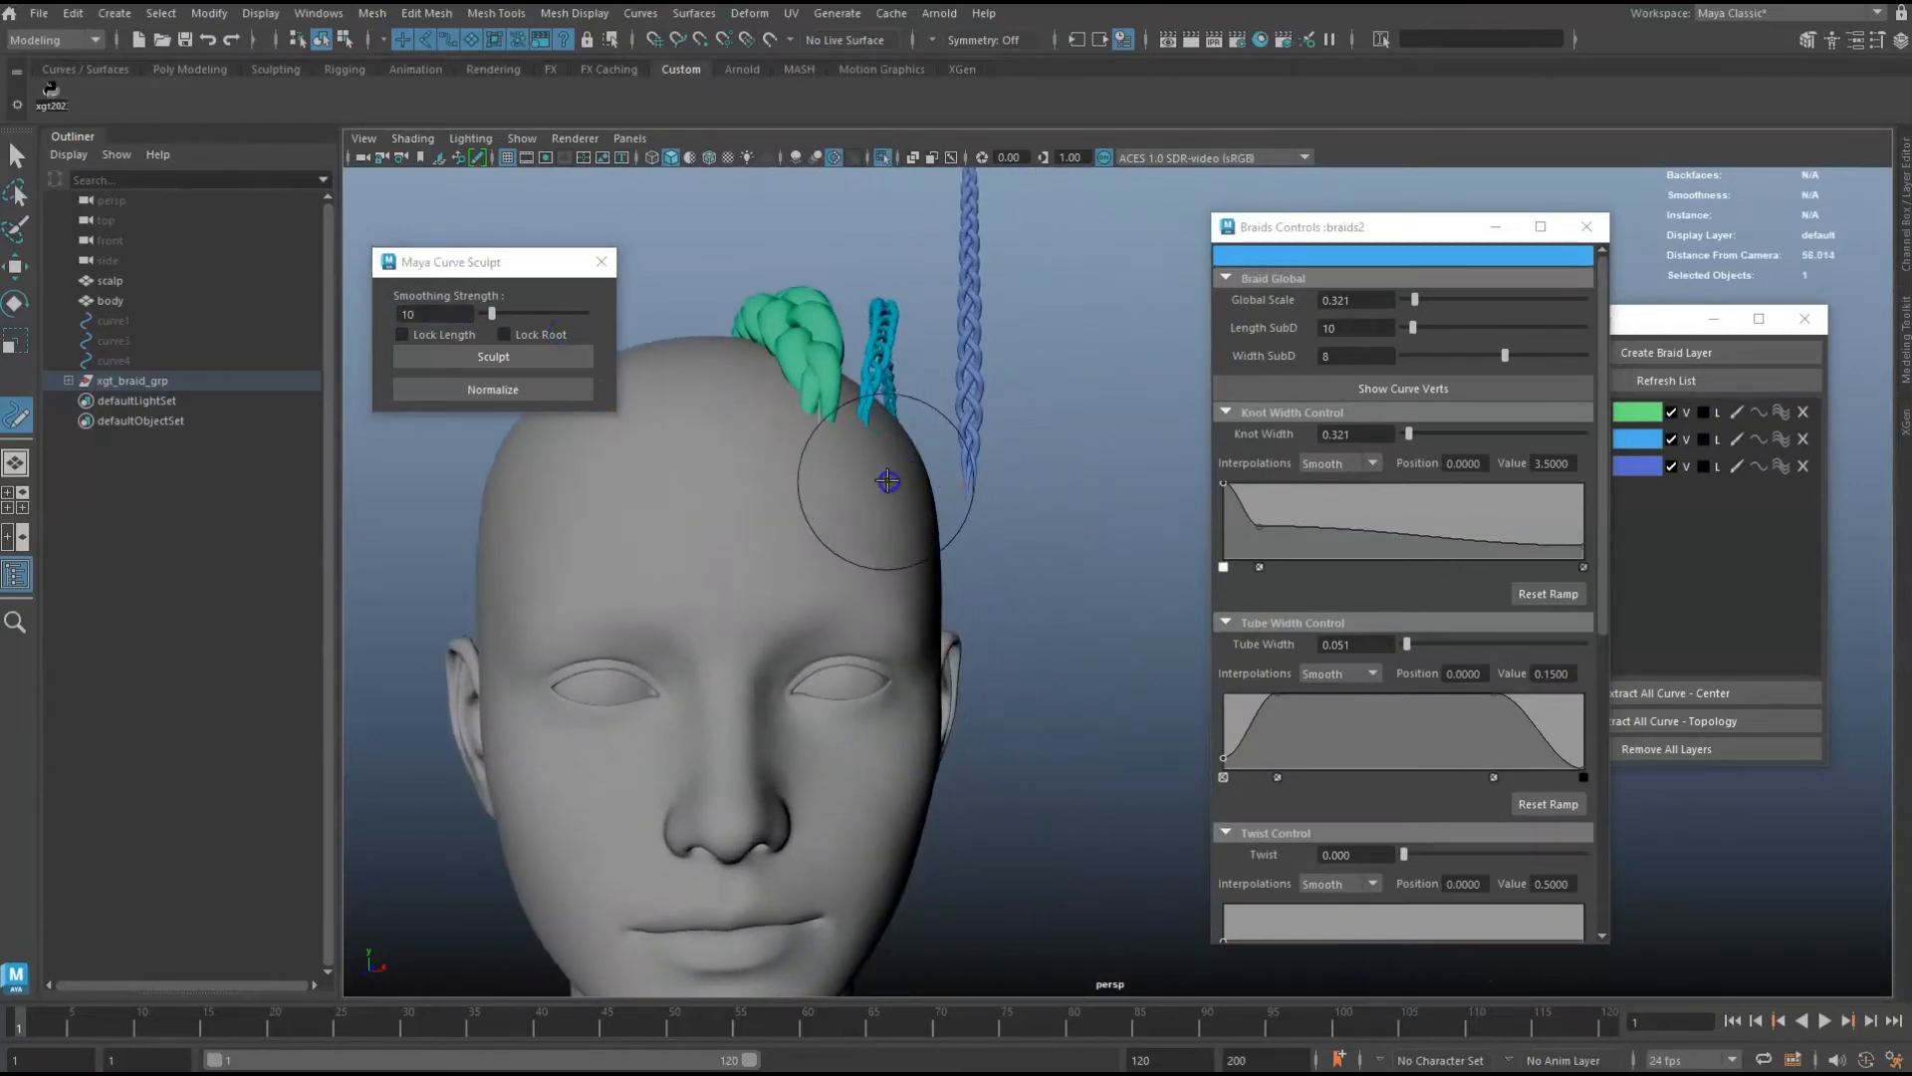
alt+drag(914, 458, 915, 412)
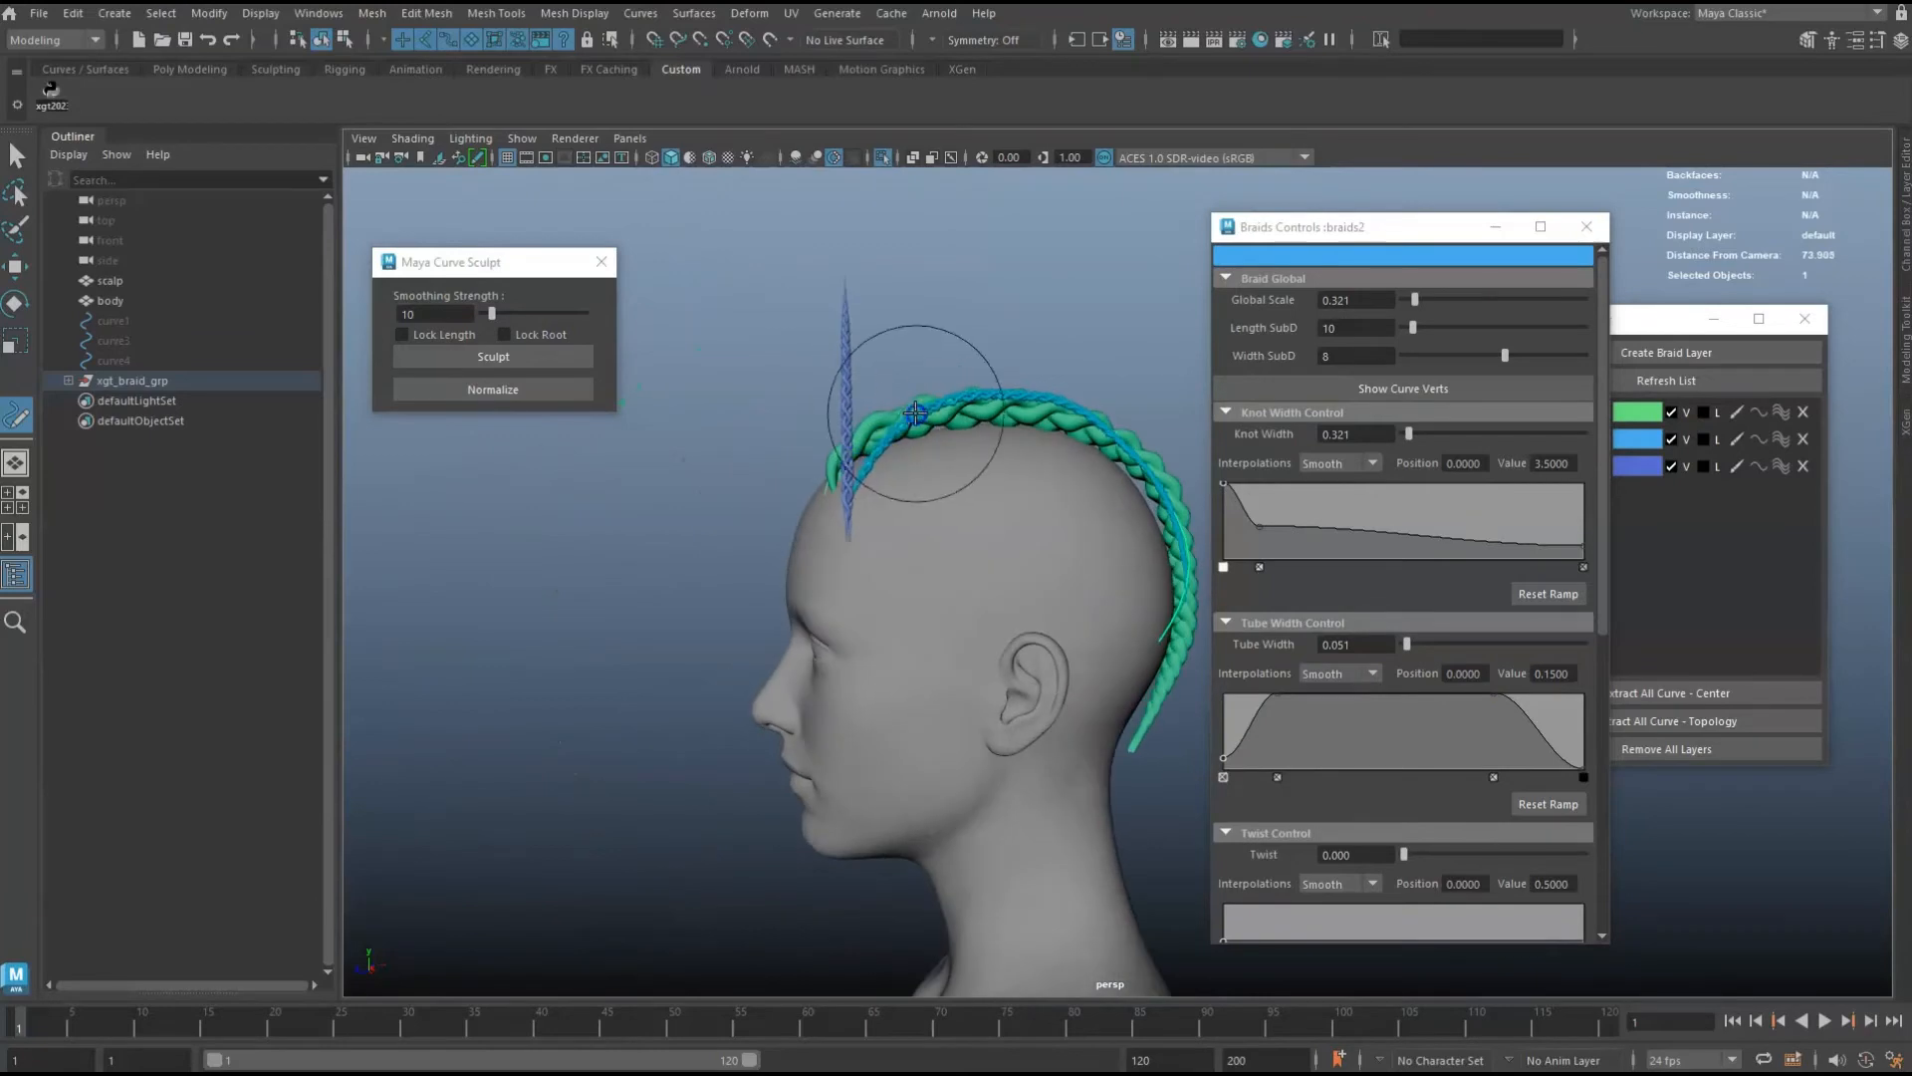
alt+middle_drag(1119, 442, 1046, 363)
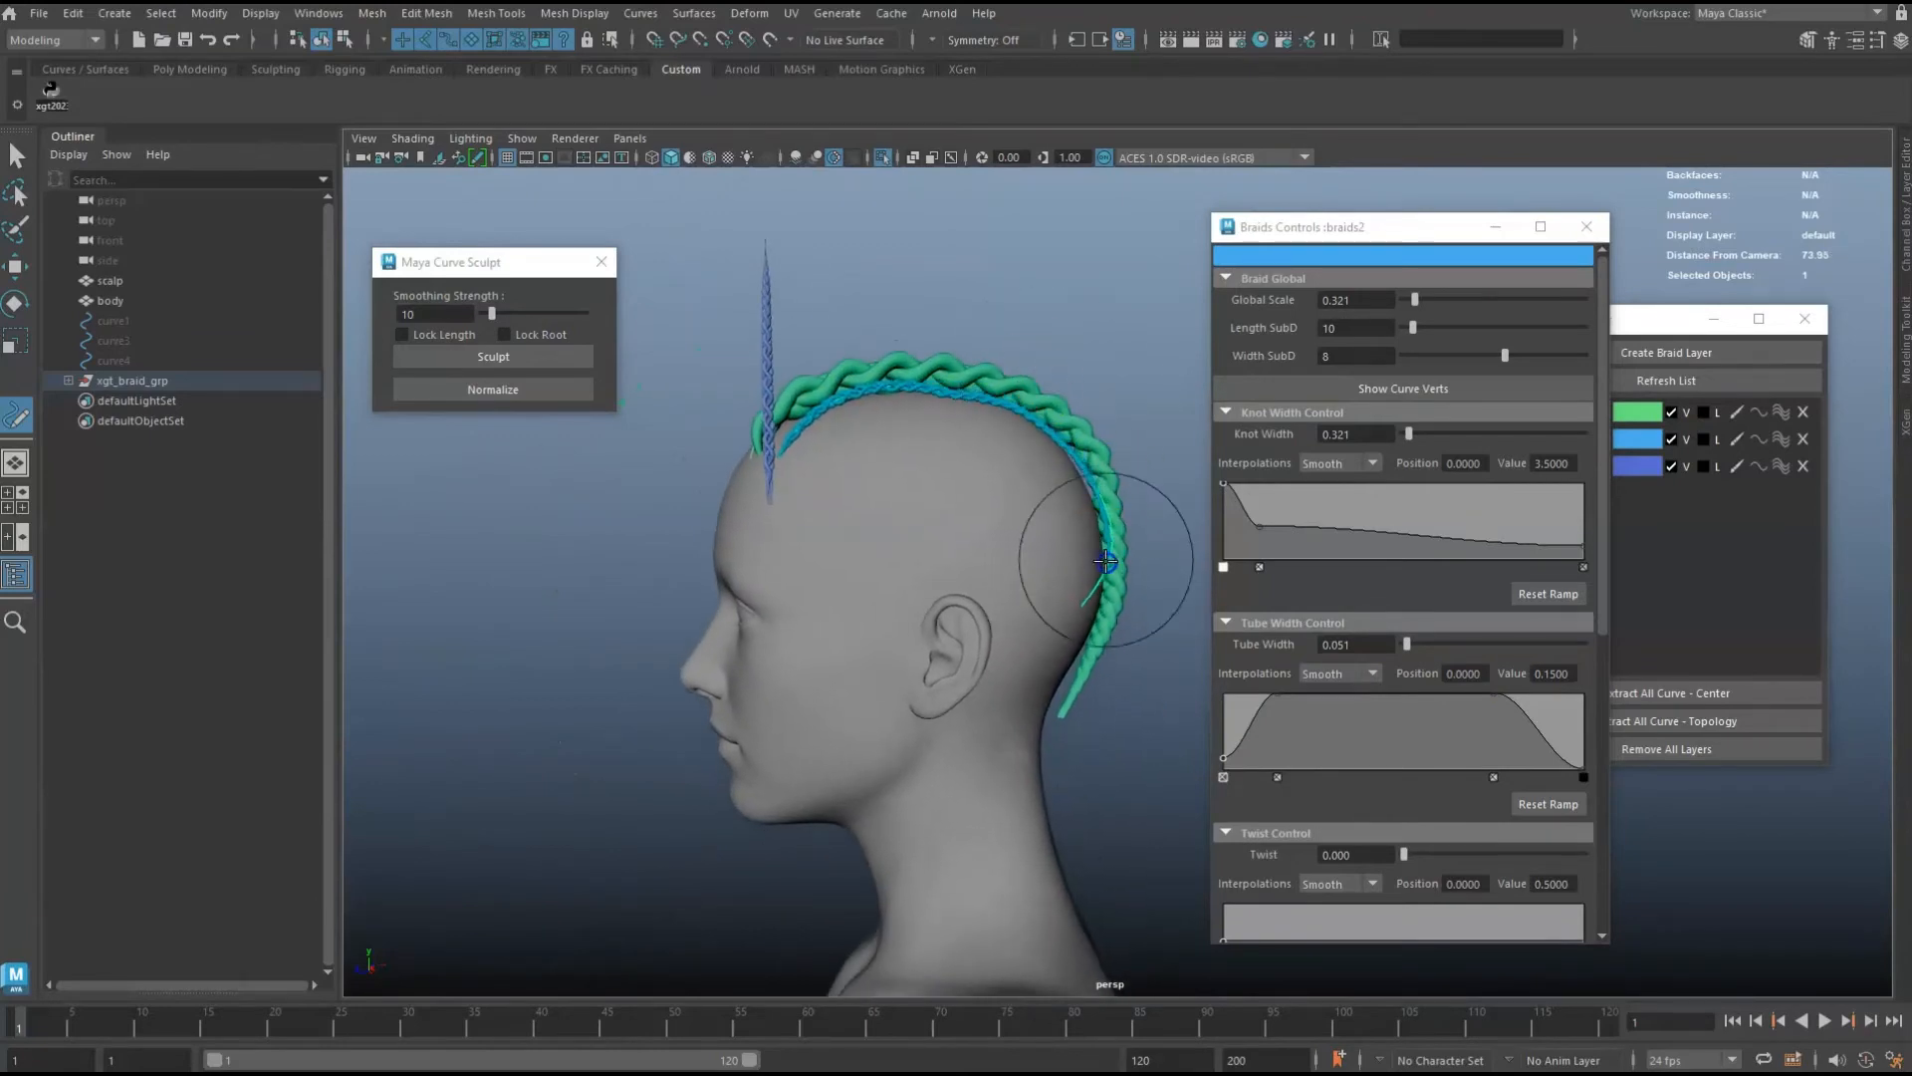
alt+drag(1076, 678, 891, 568)
alt+middle_drag(892, 567, 762, 501)
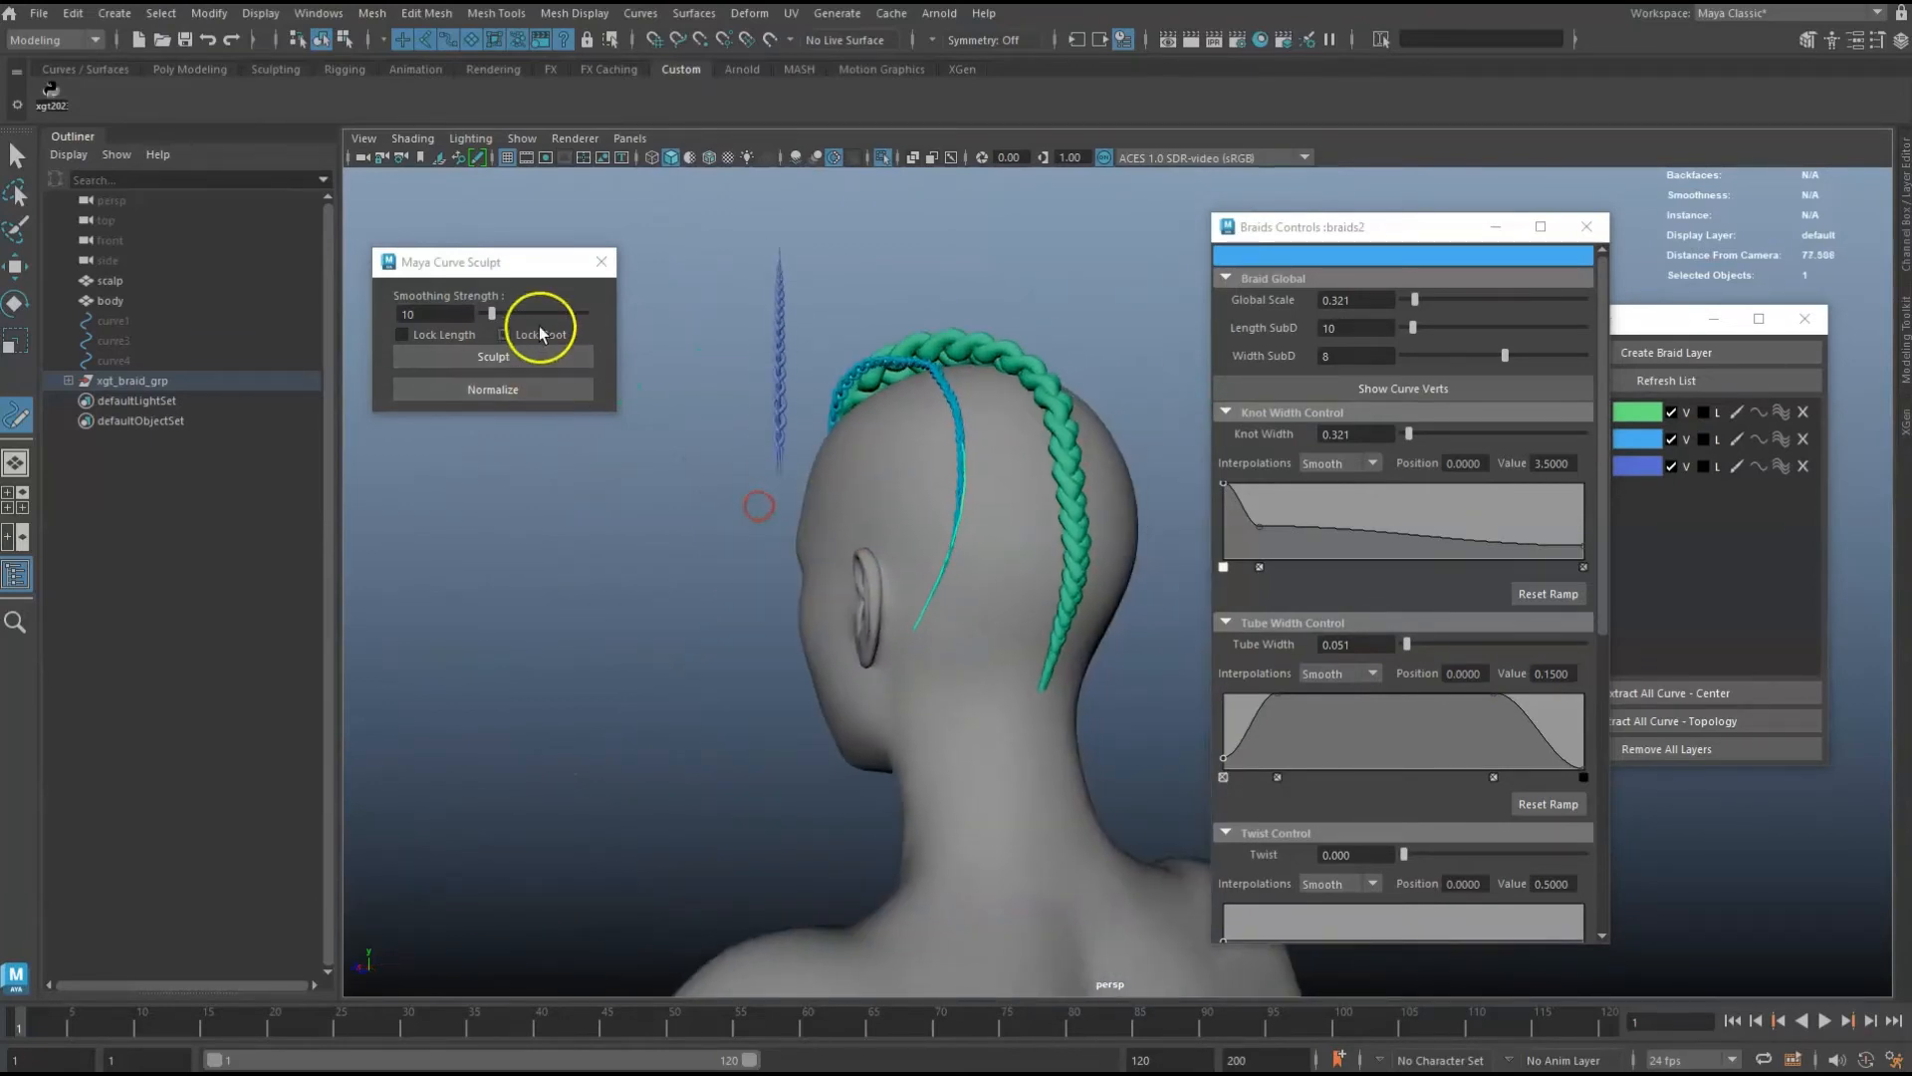
Turn Lock Root back on and shape the light blue braid's tail along the back of the head toward the nape.
click(542, 334)
mouse_move(1046, 588)
alt+mouse_down()
mouse_move(972, 585)
mouse_move(991, 578)
alt+mouse_up()
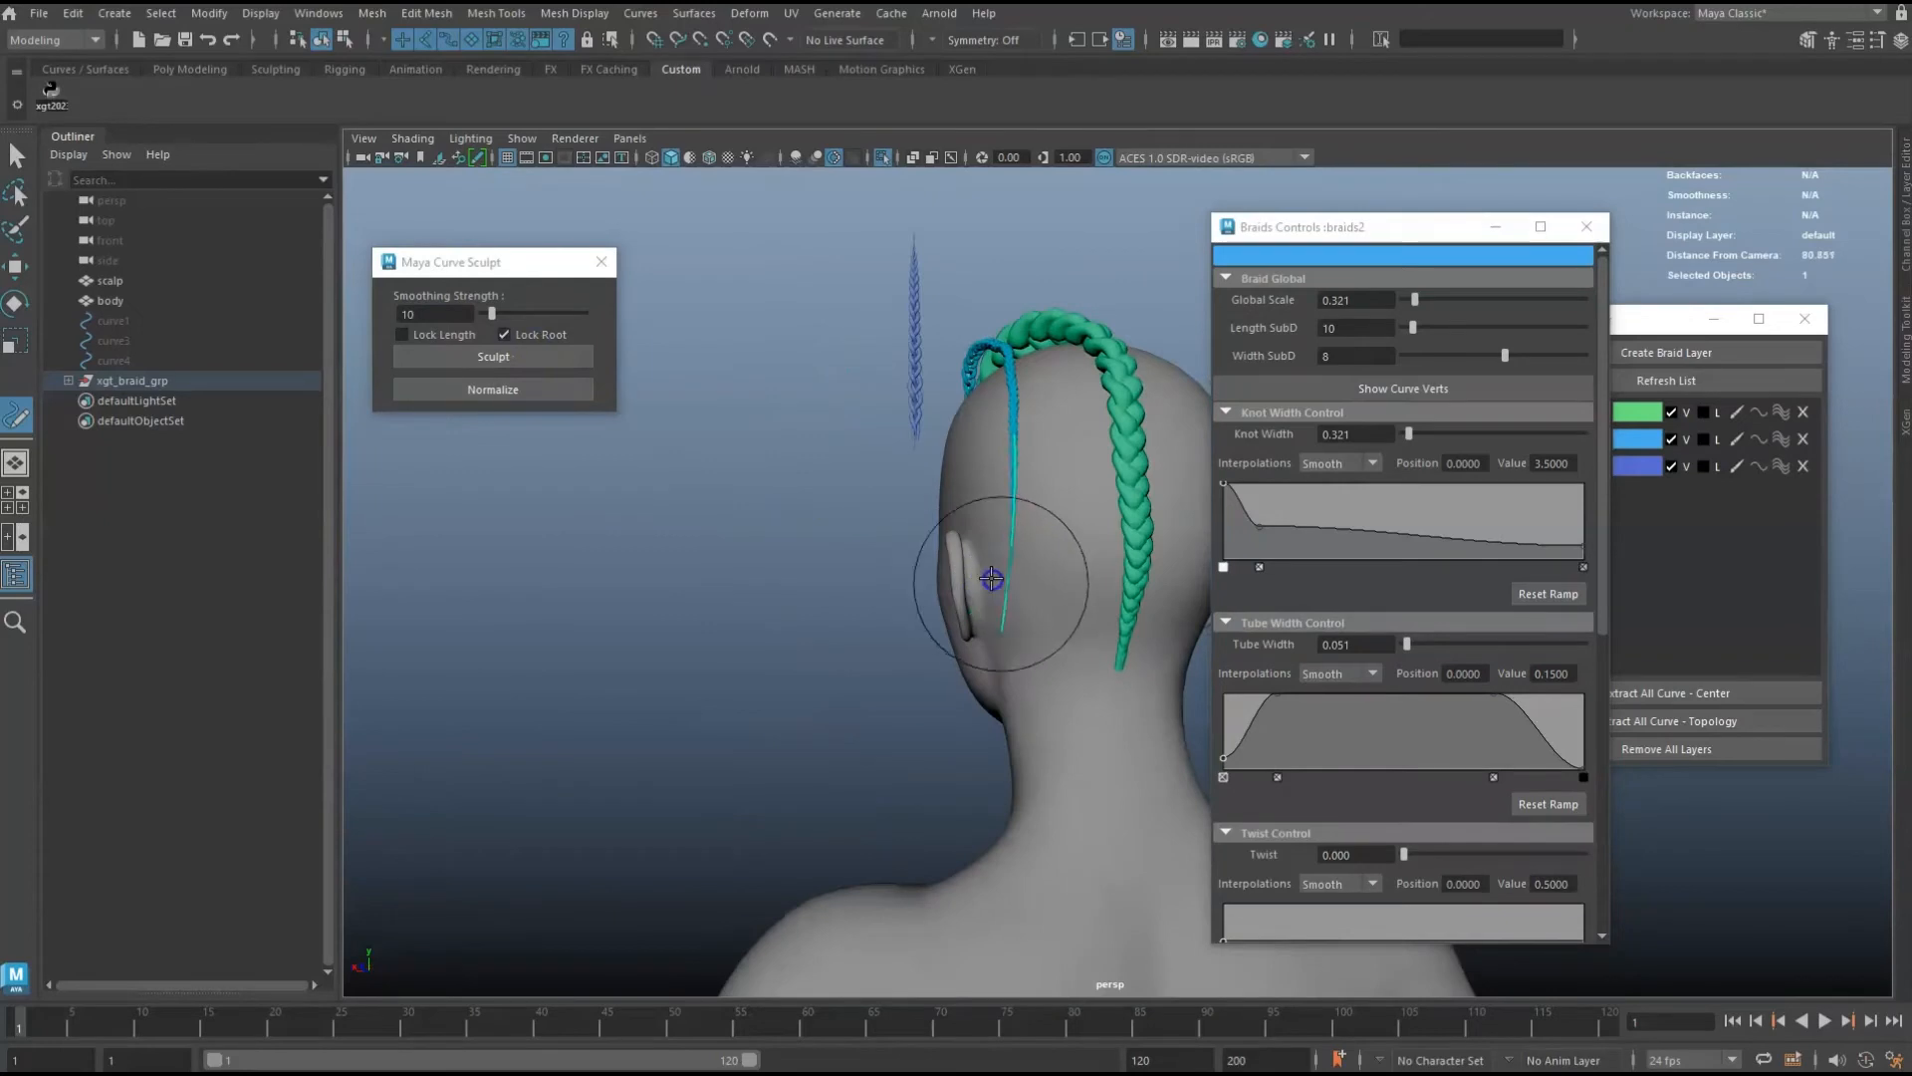
alt+drag(826, 472, 1020, 486)
alt+middle_drag(733, 423, 874, 428)
mouse_move(1028, 385)
alt+mouse_down()
mouse_move(988, 556)
mouse_move(1016, 559)
mouse_move(1011, 529)
mouse_move(920, 515)
alt+mouse_up()
mouse_move(1015, 558)
alt+mouse_down()
mouse_move(947, 504)
mouse_move(1035, 518)
mouse_move(1120, 480)
mouse_move(1012, 490)
alt+mouse_up()
Clear the selection and close the light blue braid's controls.
click(1012, 448)
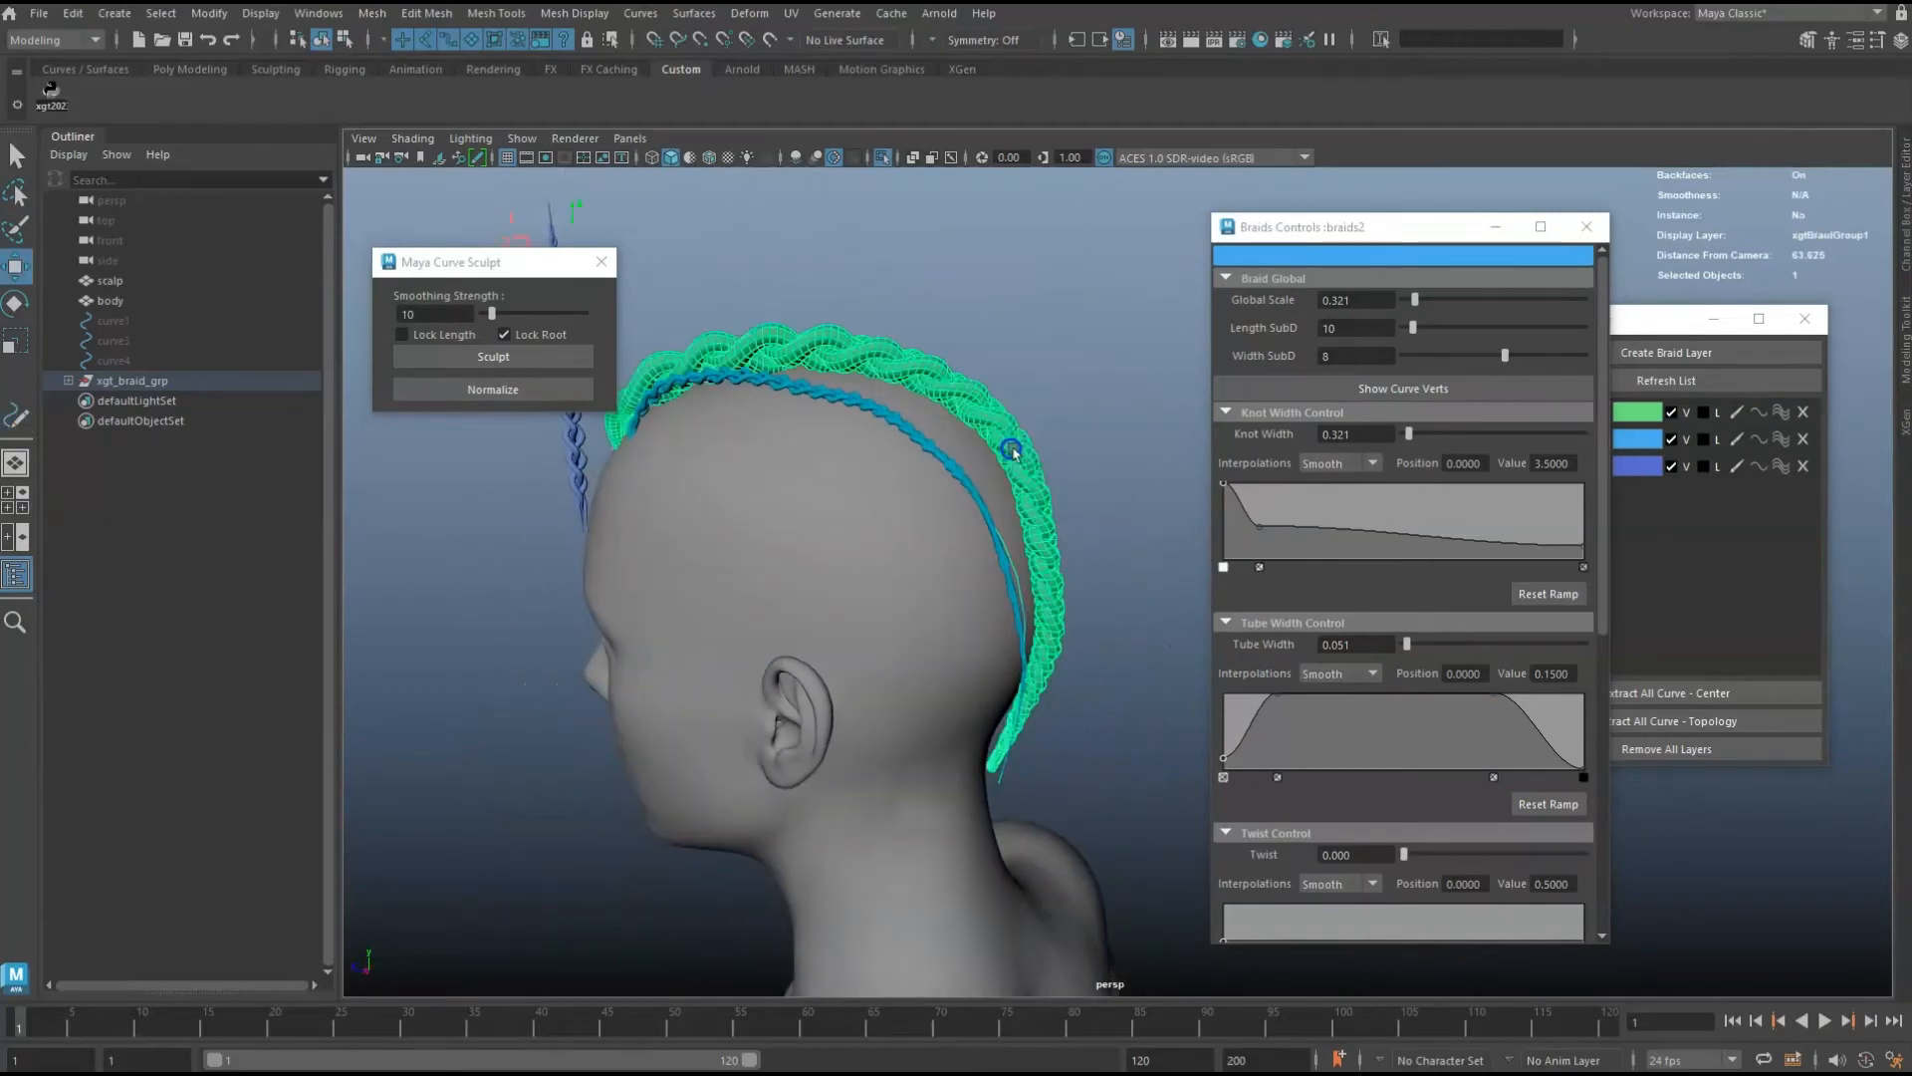
alt+middle_drag(1018, 452, 1081, 457)
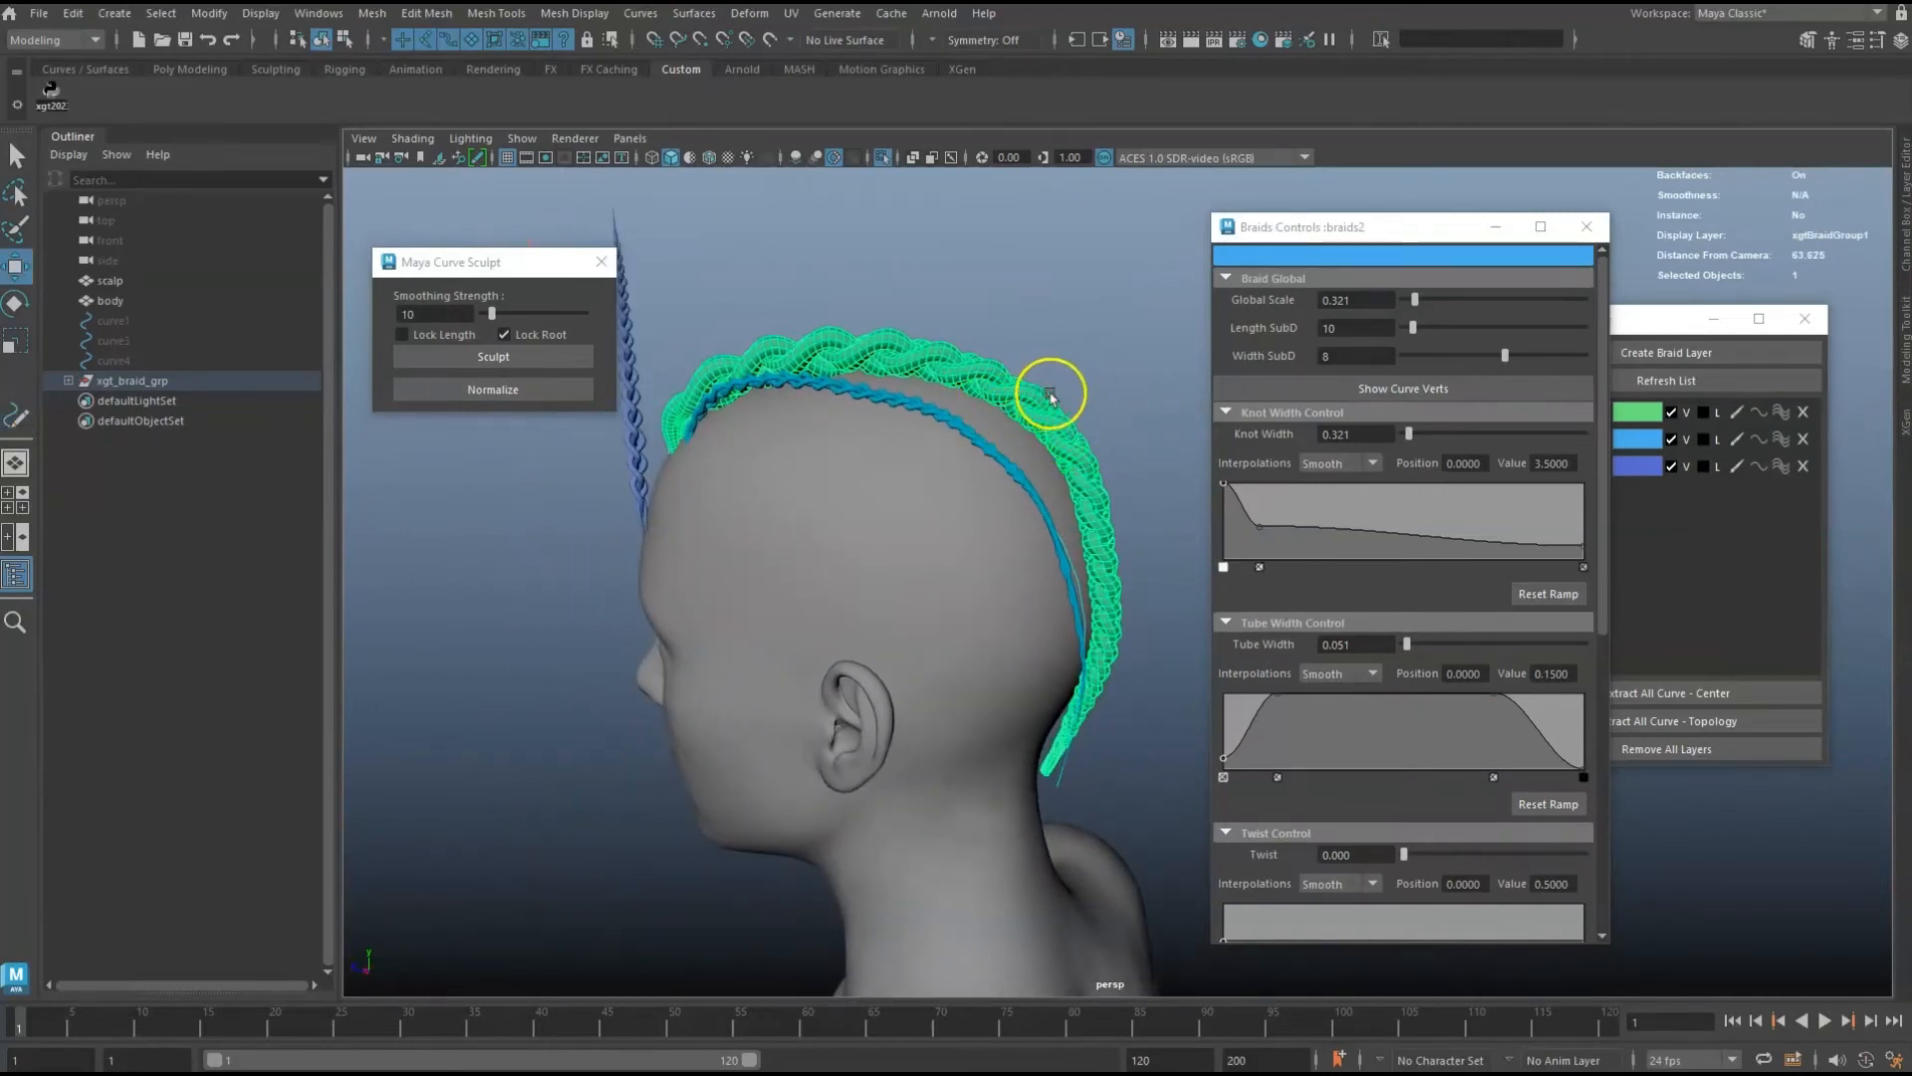
click(964, 445)
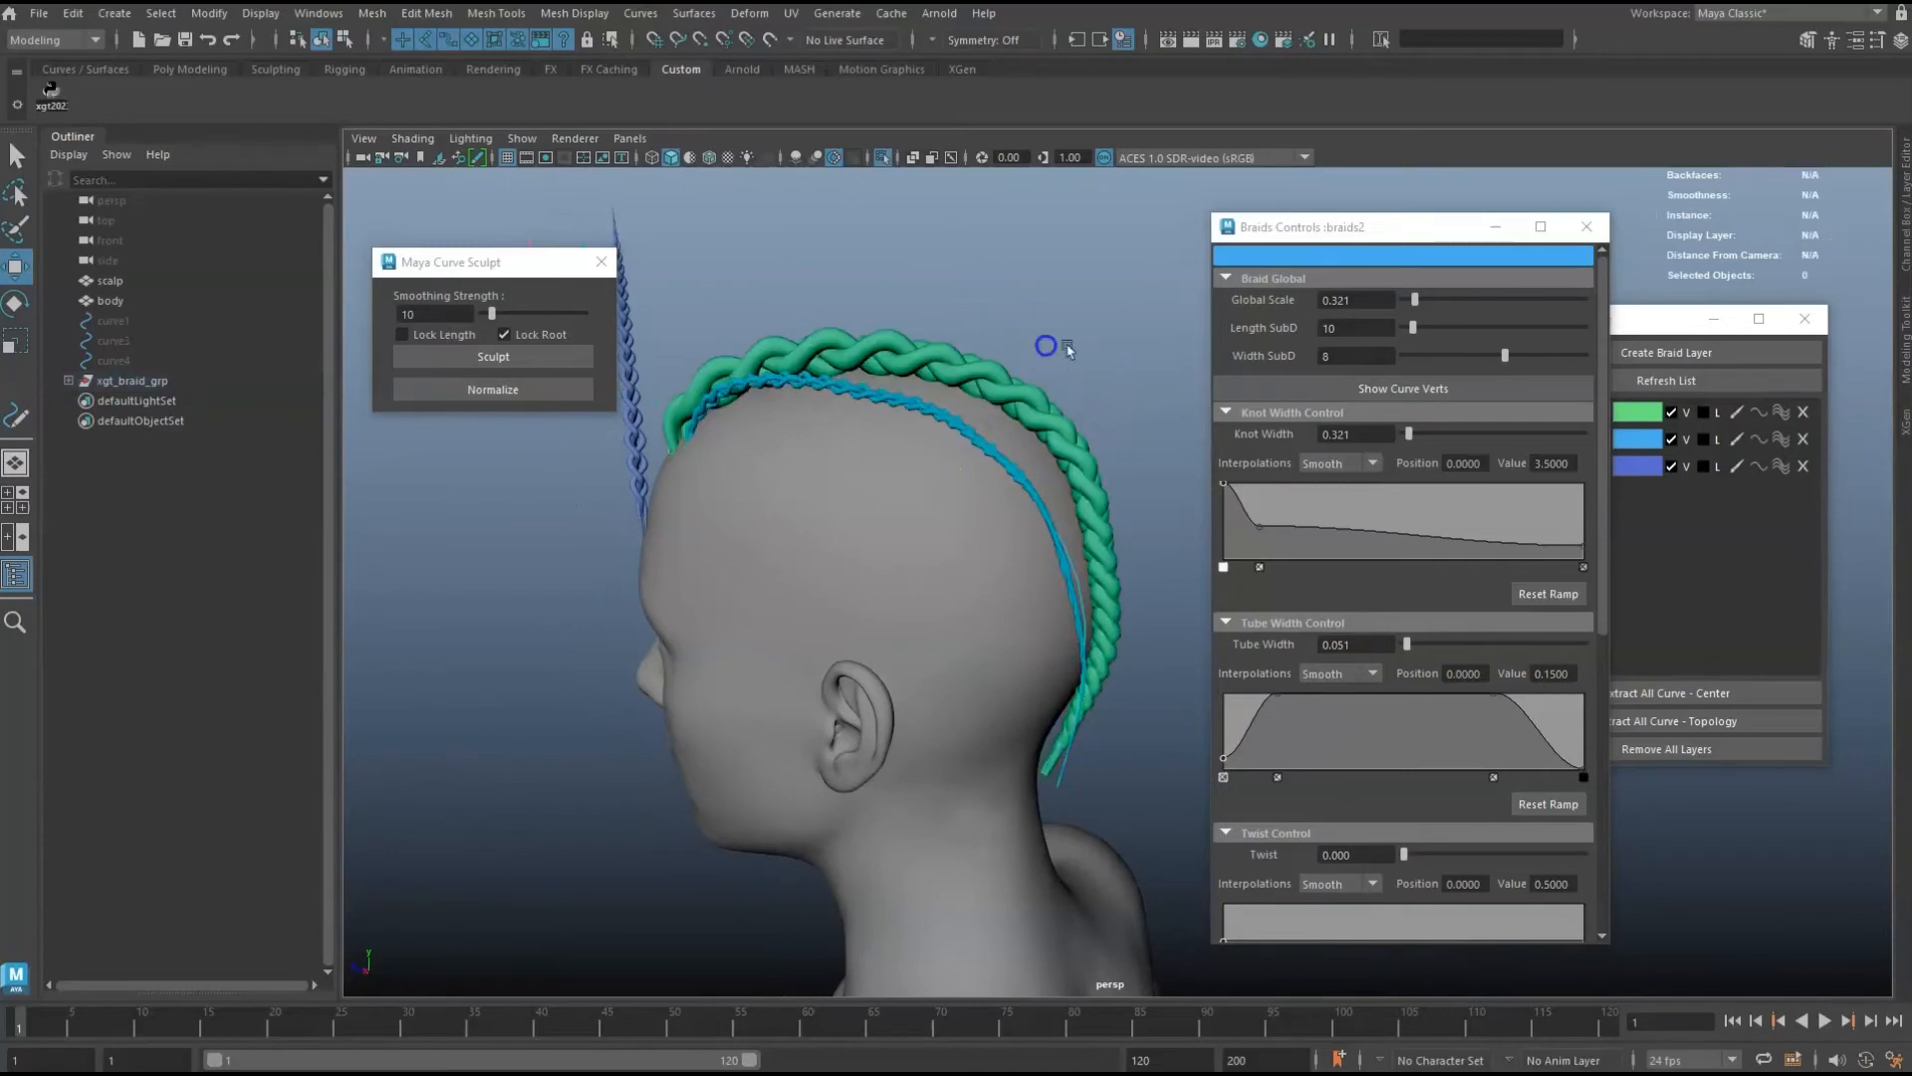
click(1585, 227)
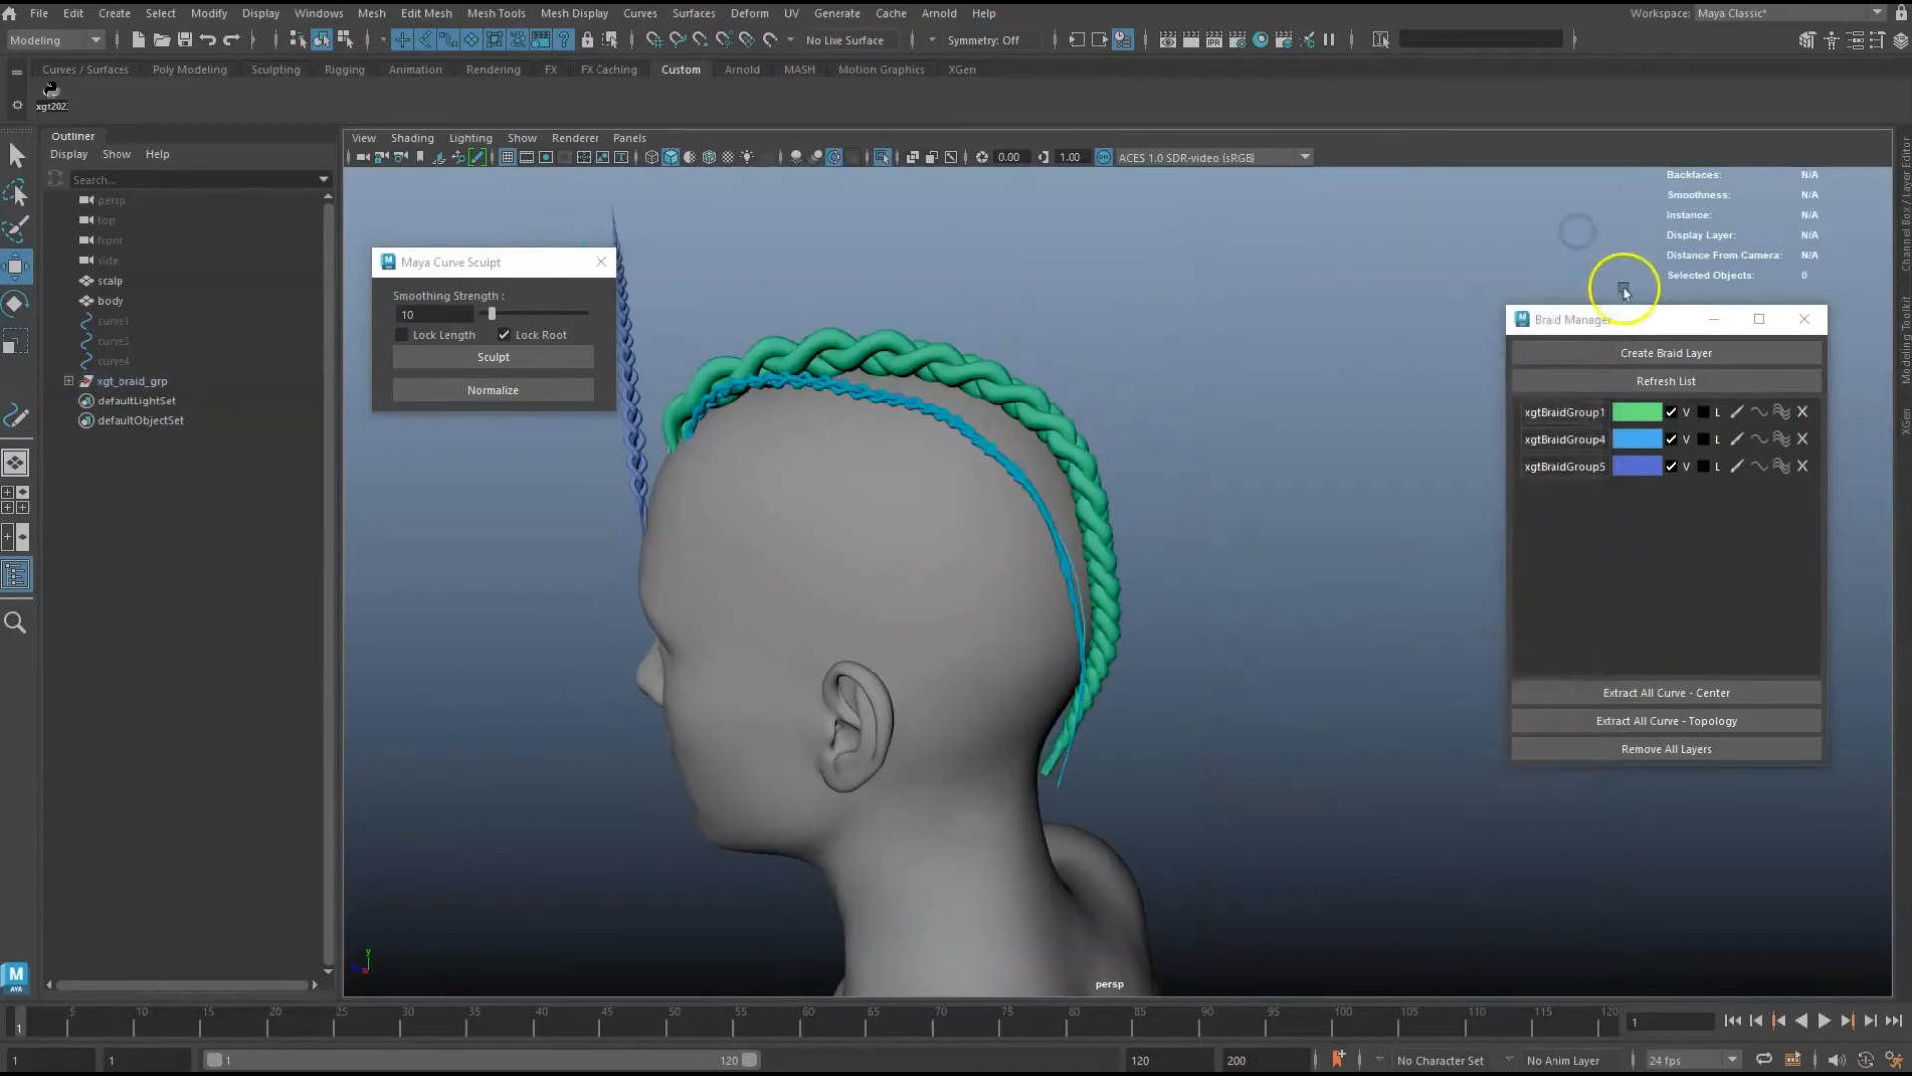
Copy the braid settings of xgtBraidGroup1 and paste them onto xgtBraidGroup4.
drag(1627, 319, 1576, 299)
right_click(1513, 392)
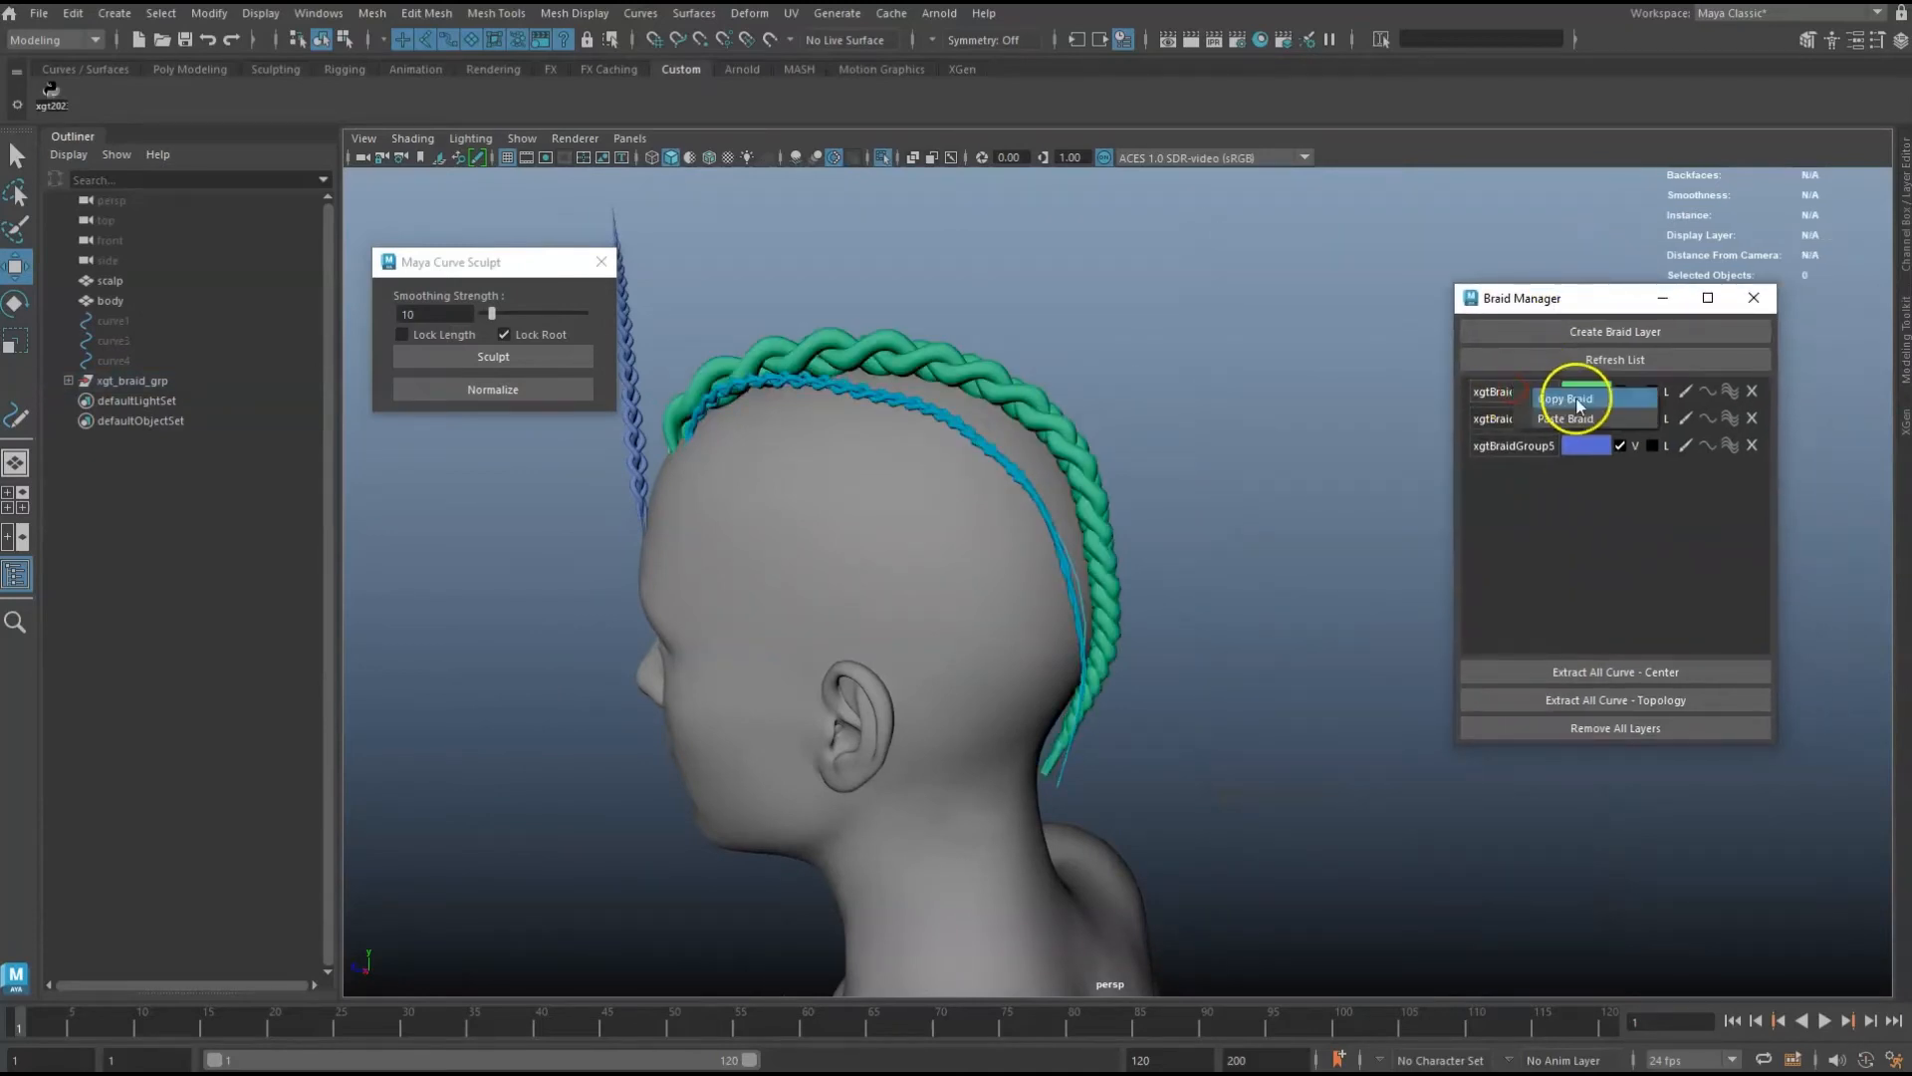
click(1566, 398)
right_click(1531, 423)
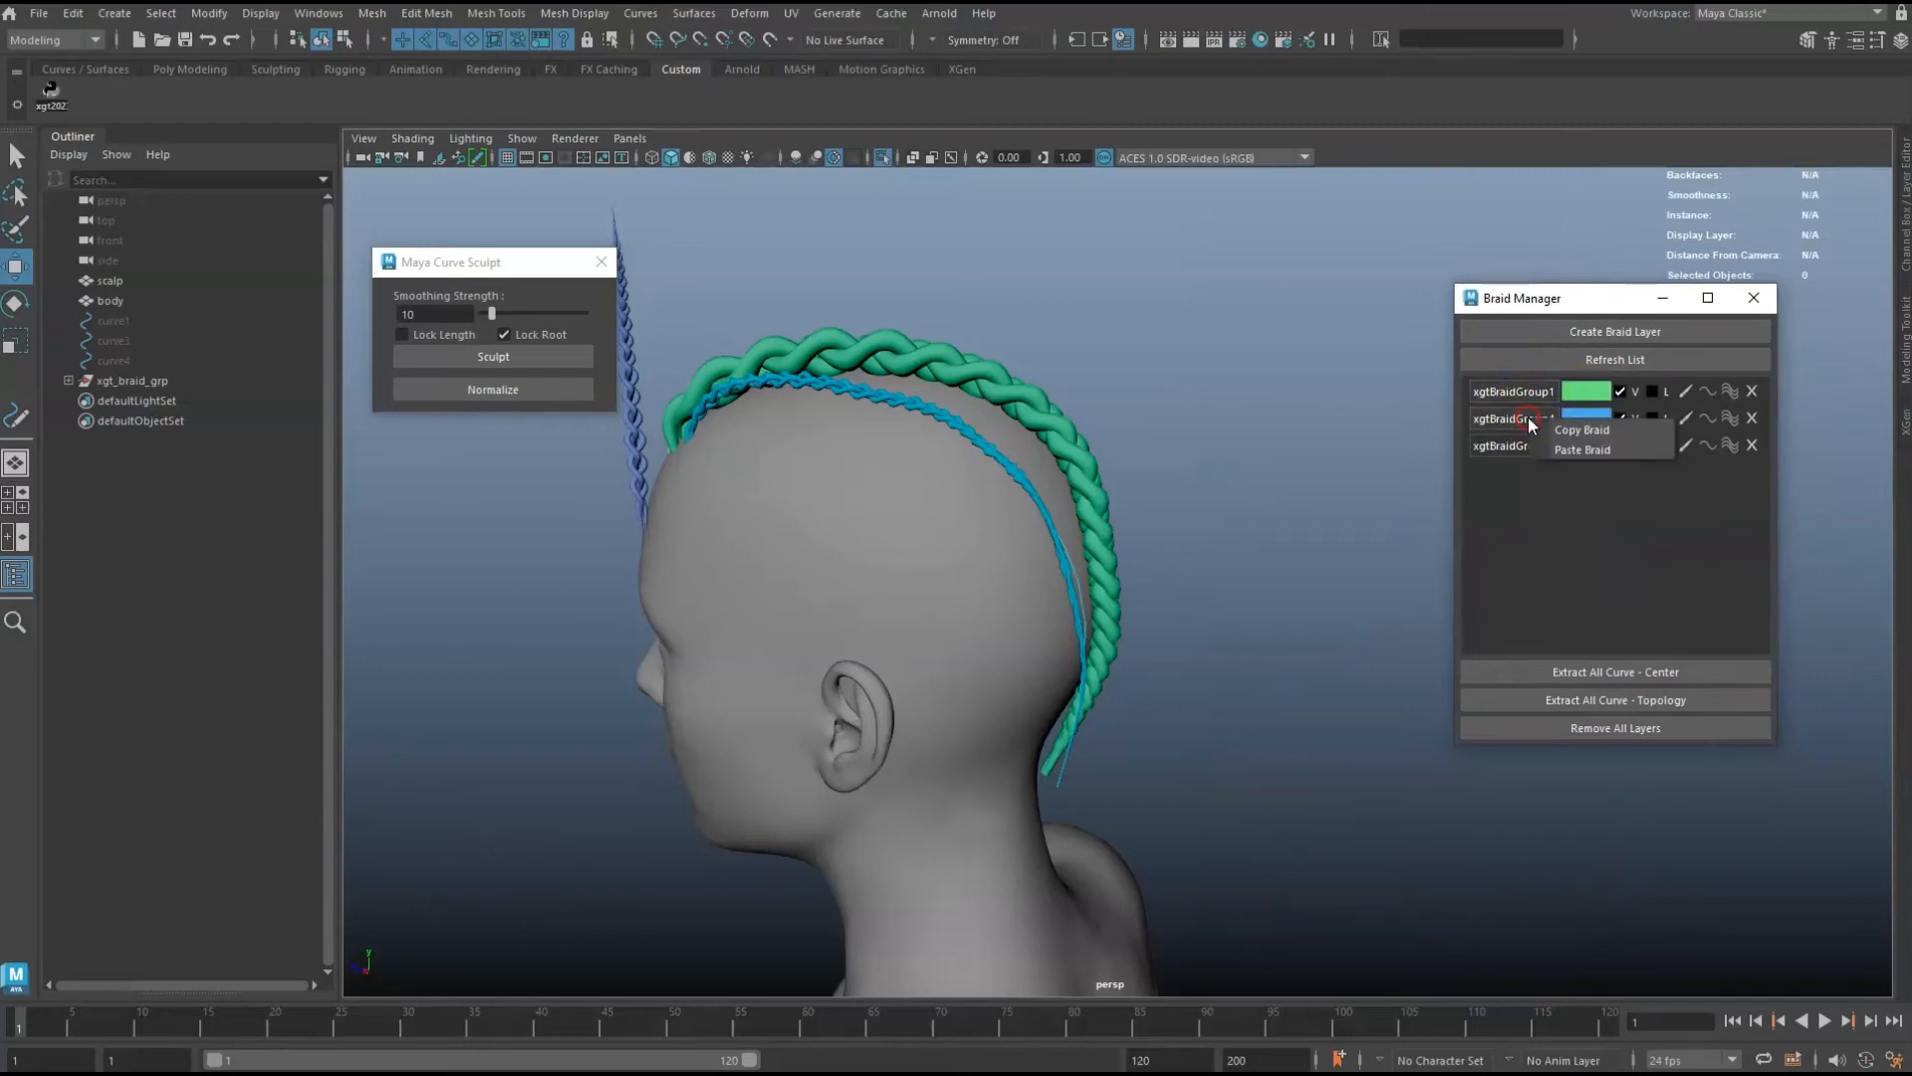
click(1581, 448)
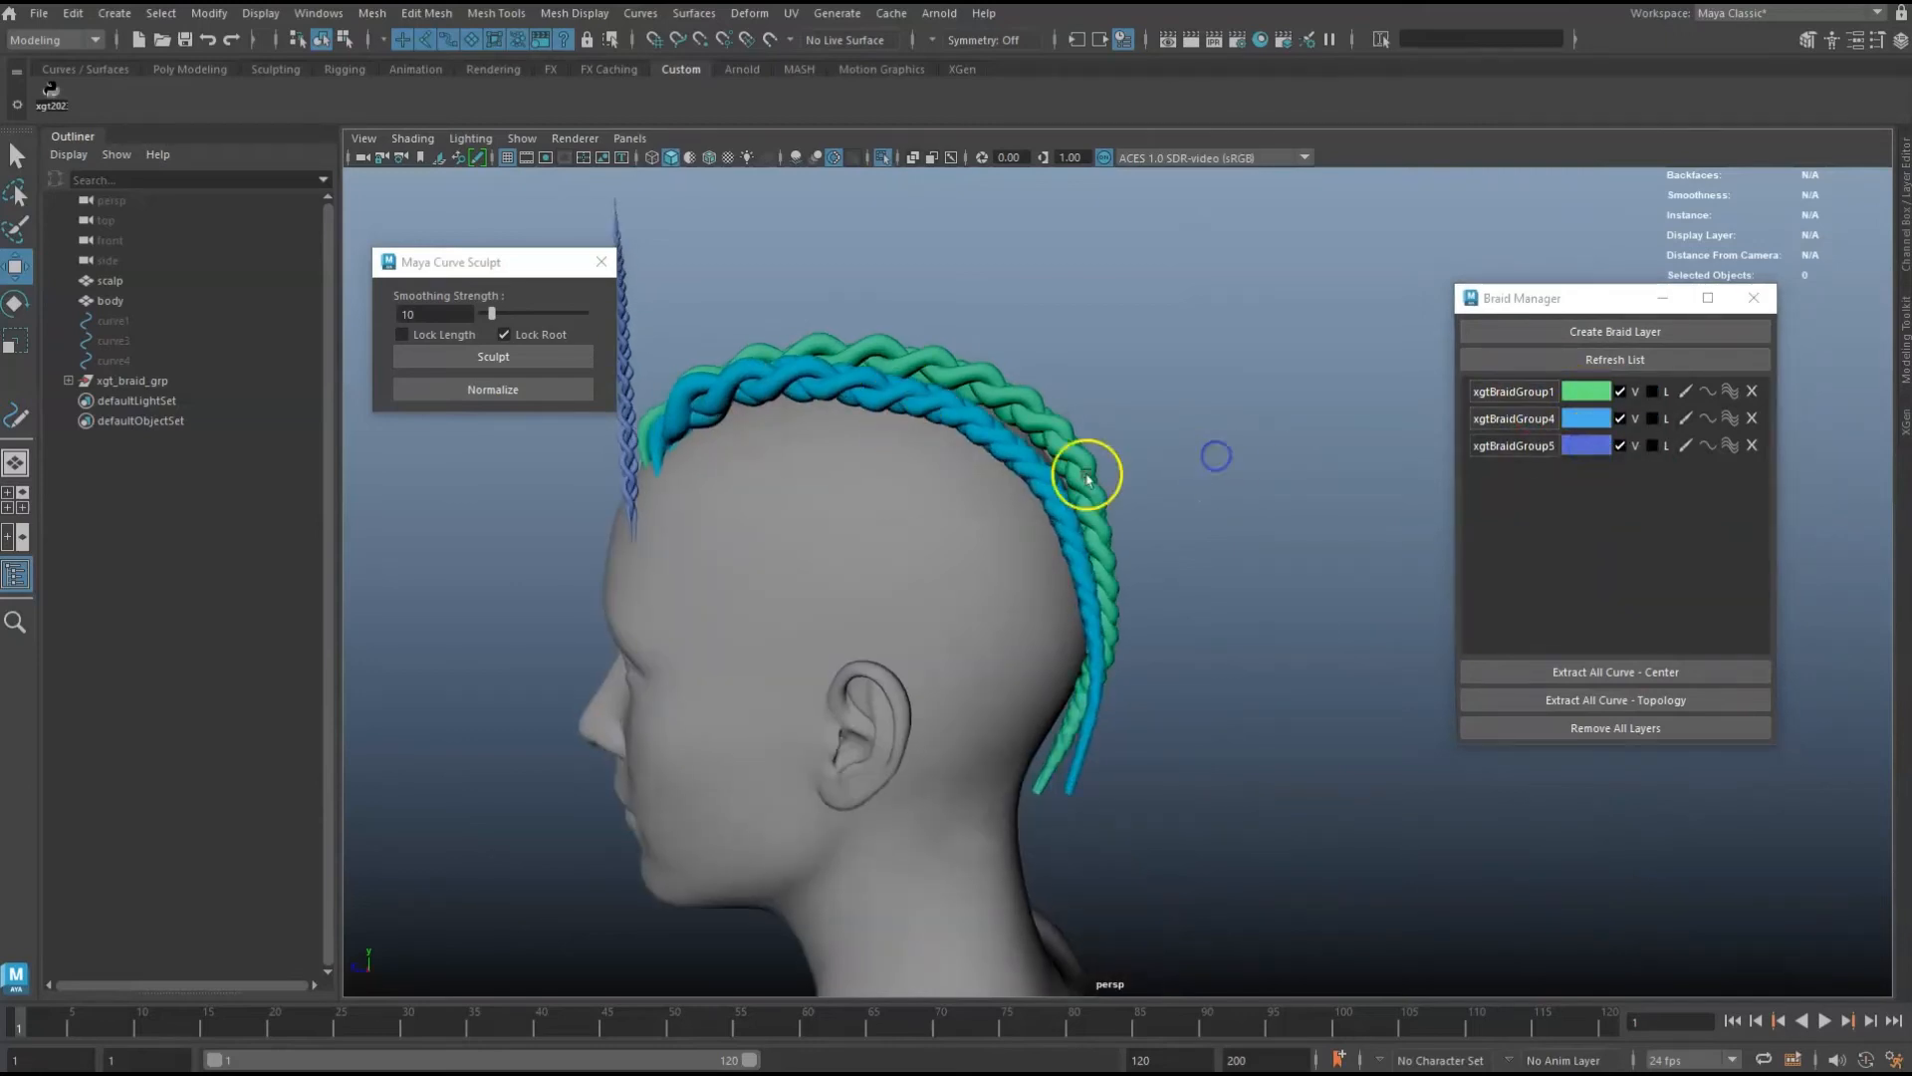
Sculpt the thickened light blue braid so it lies beside the green one down to the nape, and return to the Move tool.
mouse_move(1216, 452)
alt+mouse_down()
mouse_move(1248, 444)
mouse_move(1158, 448)
alt+mouse_up()
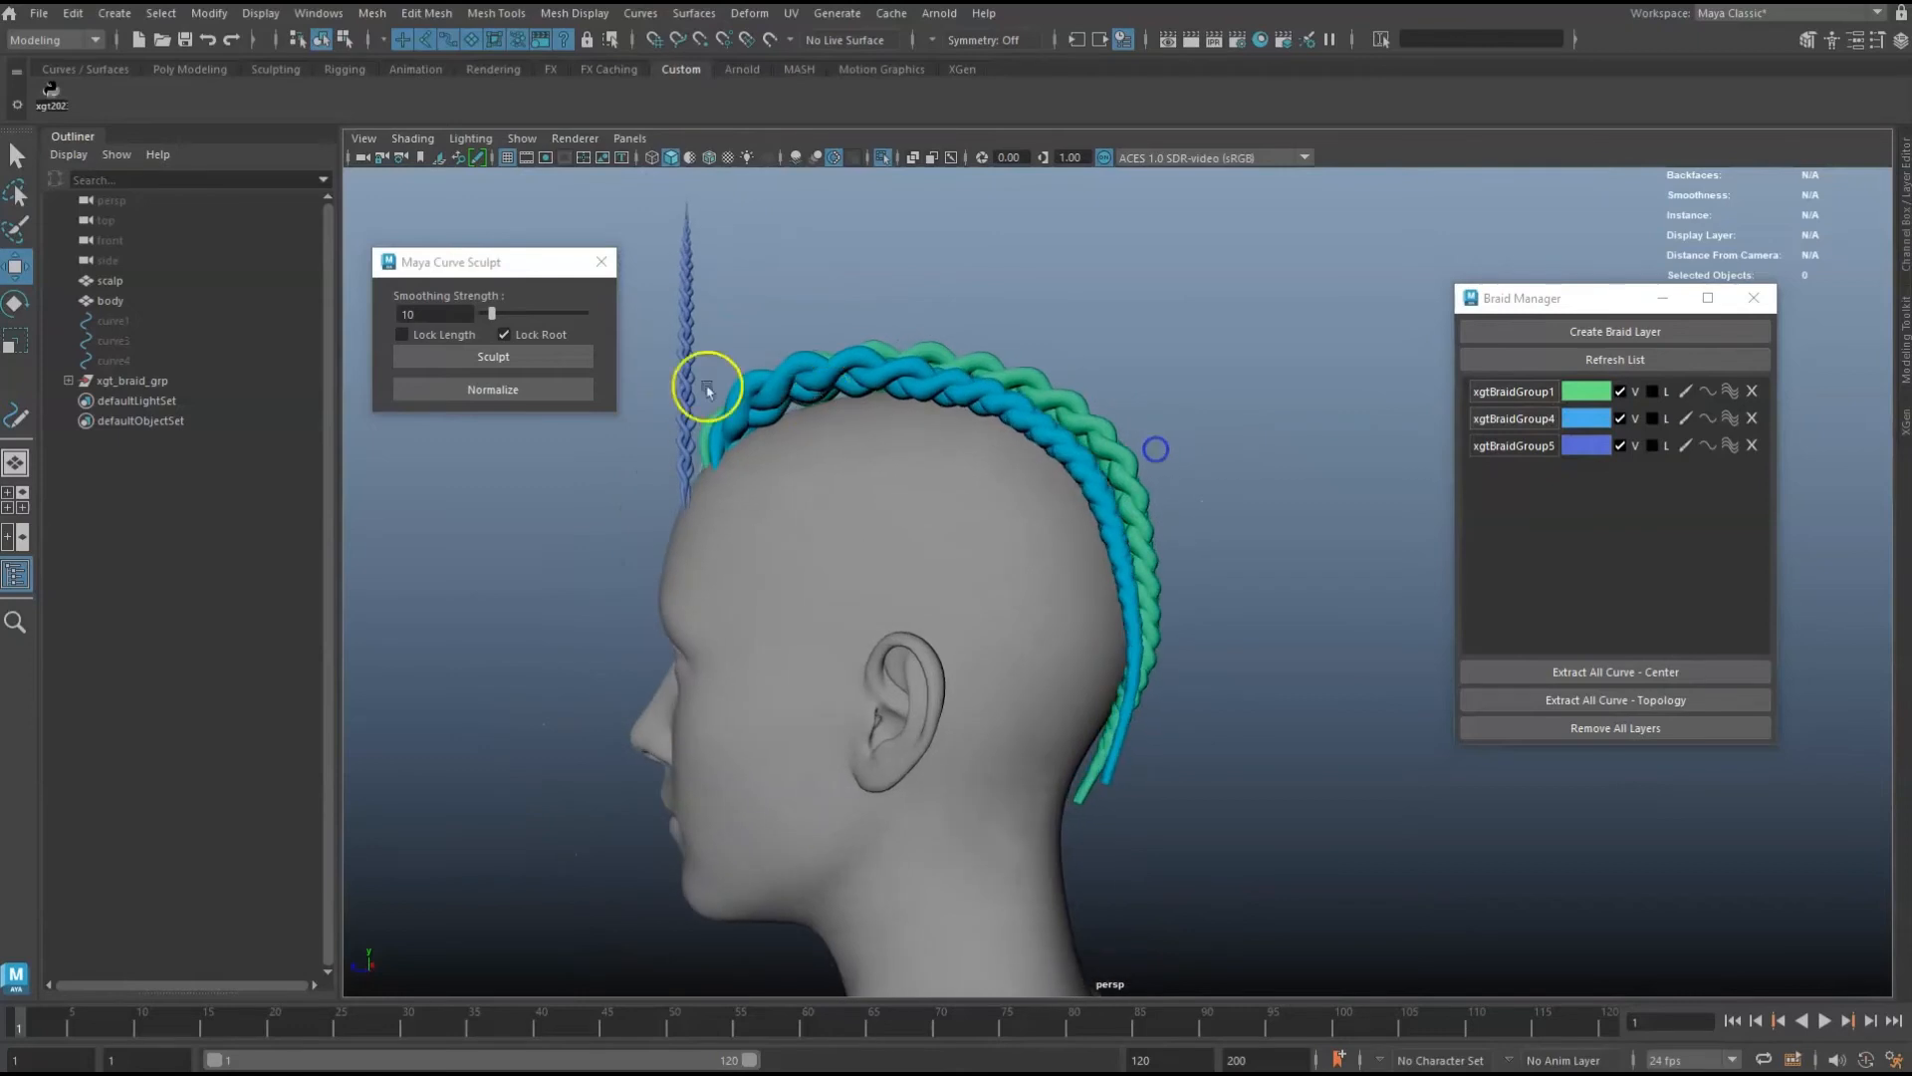
click(535, 359)
alt+drag(1079, 510, 1118, 522)
drag(1170, 605, 1122, 798)
key(w)
alt+drag(1125, 468, 1217, 478)
click(572, 349)
mouse_move(1125, 430)
alt+mouse_down()
mouse_move(1236, 442)
mouse_move(1081, 471)
alt+mouse_up()
alt+right_drag(1081, 470, 1016, 470)
key(w)
Select the upright violet braid and open the braid controls of xgtBraidGroup5.
click(797, 350)
alt+right_drag(832, 396, 936, 409)
click(1683, 448)
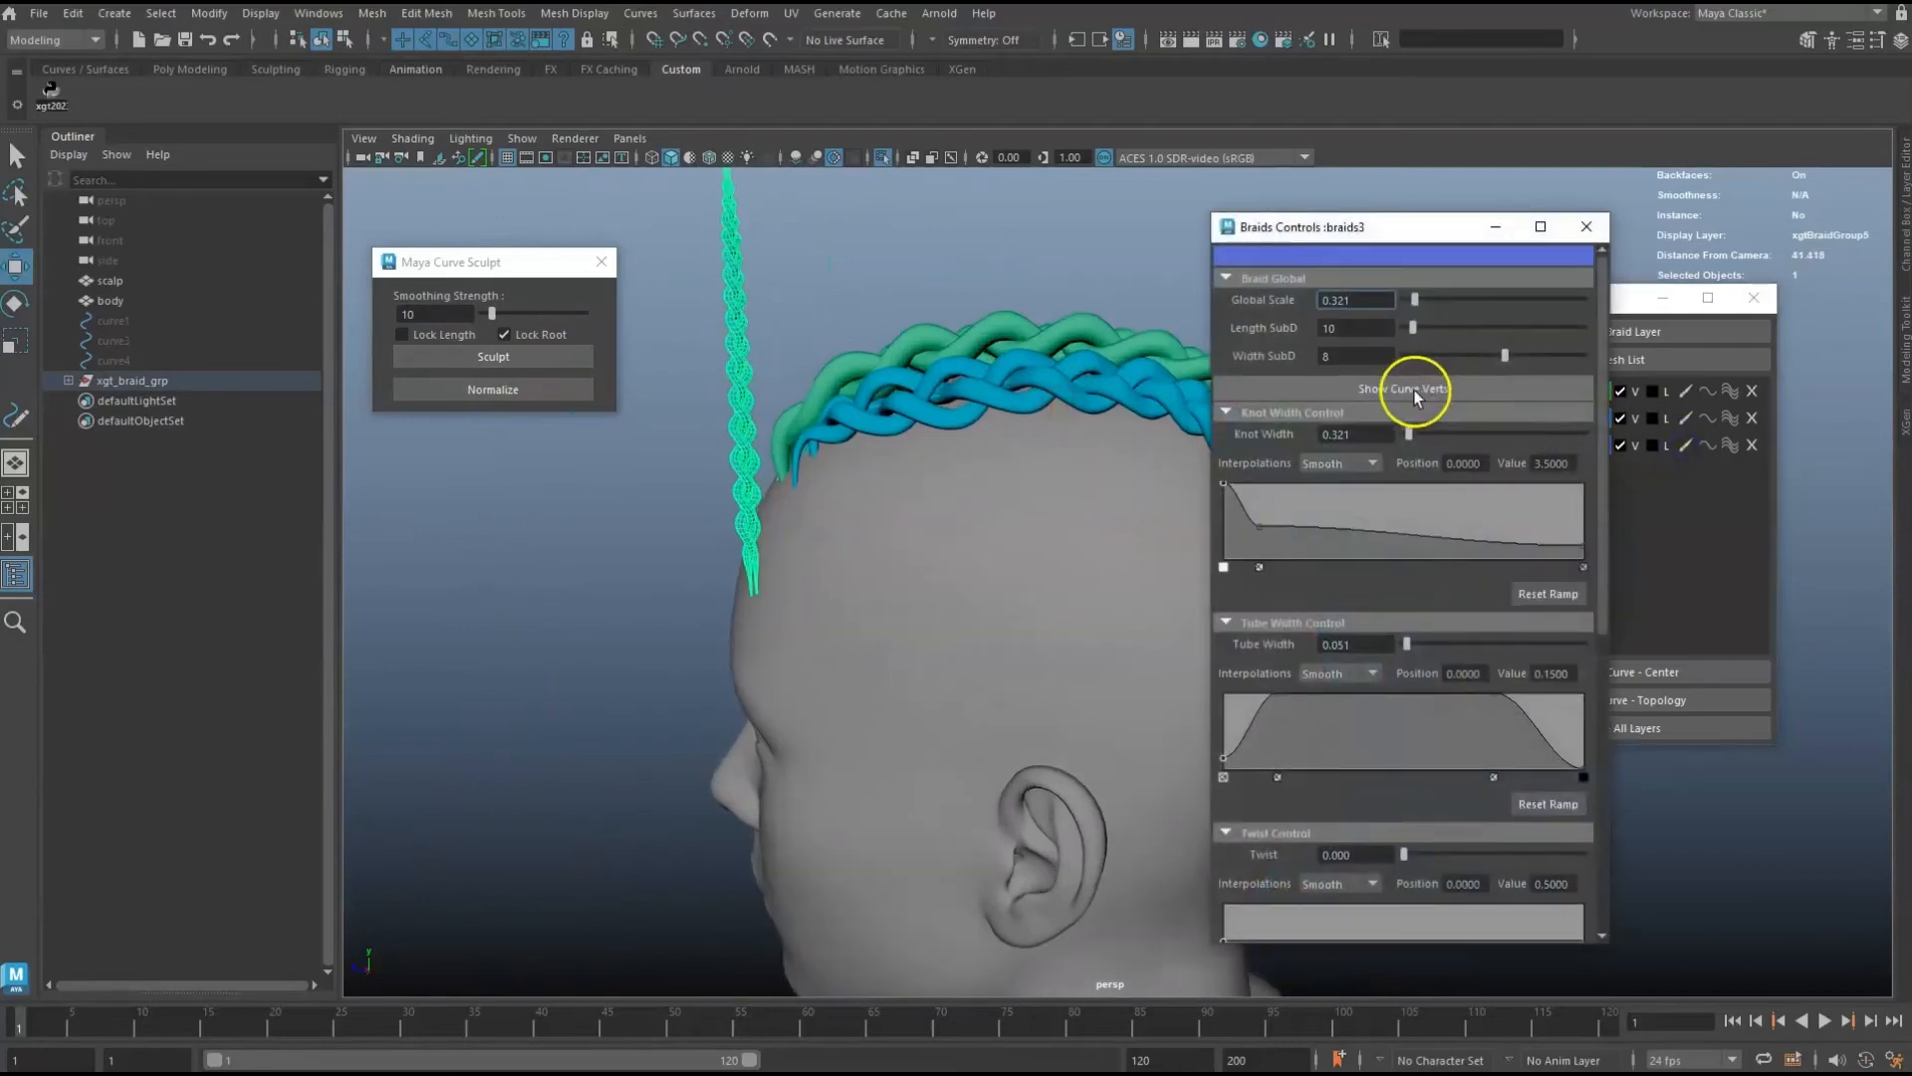
Sculpt the violet braid's curve from upright to arching back over the head and down behind it.
click(538, 355)
mouse_move(764, 309)
mouse_down()
mouse_move(1003, 290)
mouse_move(1156, 346)
mouse_move(1145, 408)
mouse_up()
alt+middle_drag(1145, 408, 1011, 333)
drag(1105, 370, 1179, 519)
drag(902, 401, 810, 265)
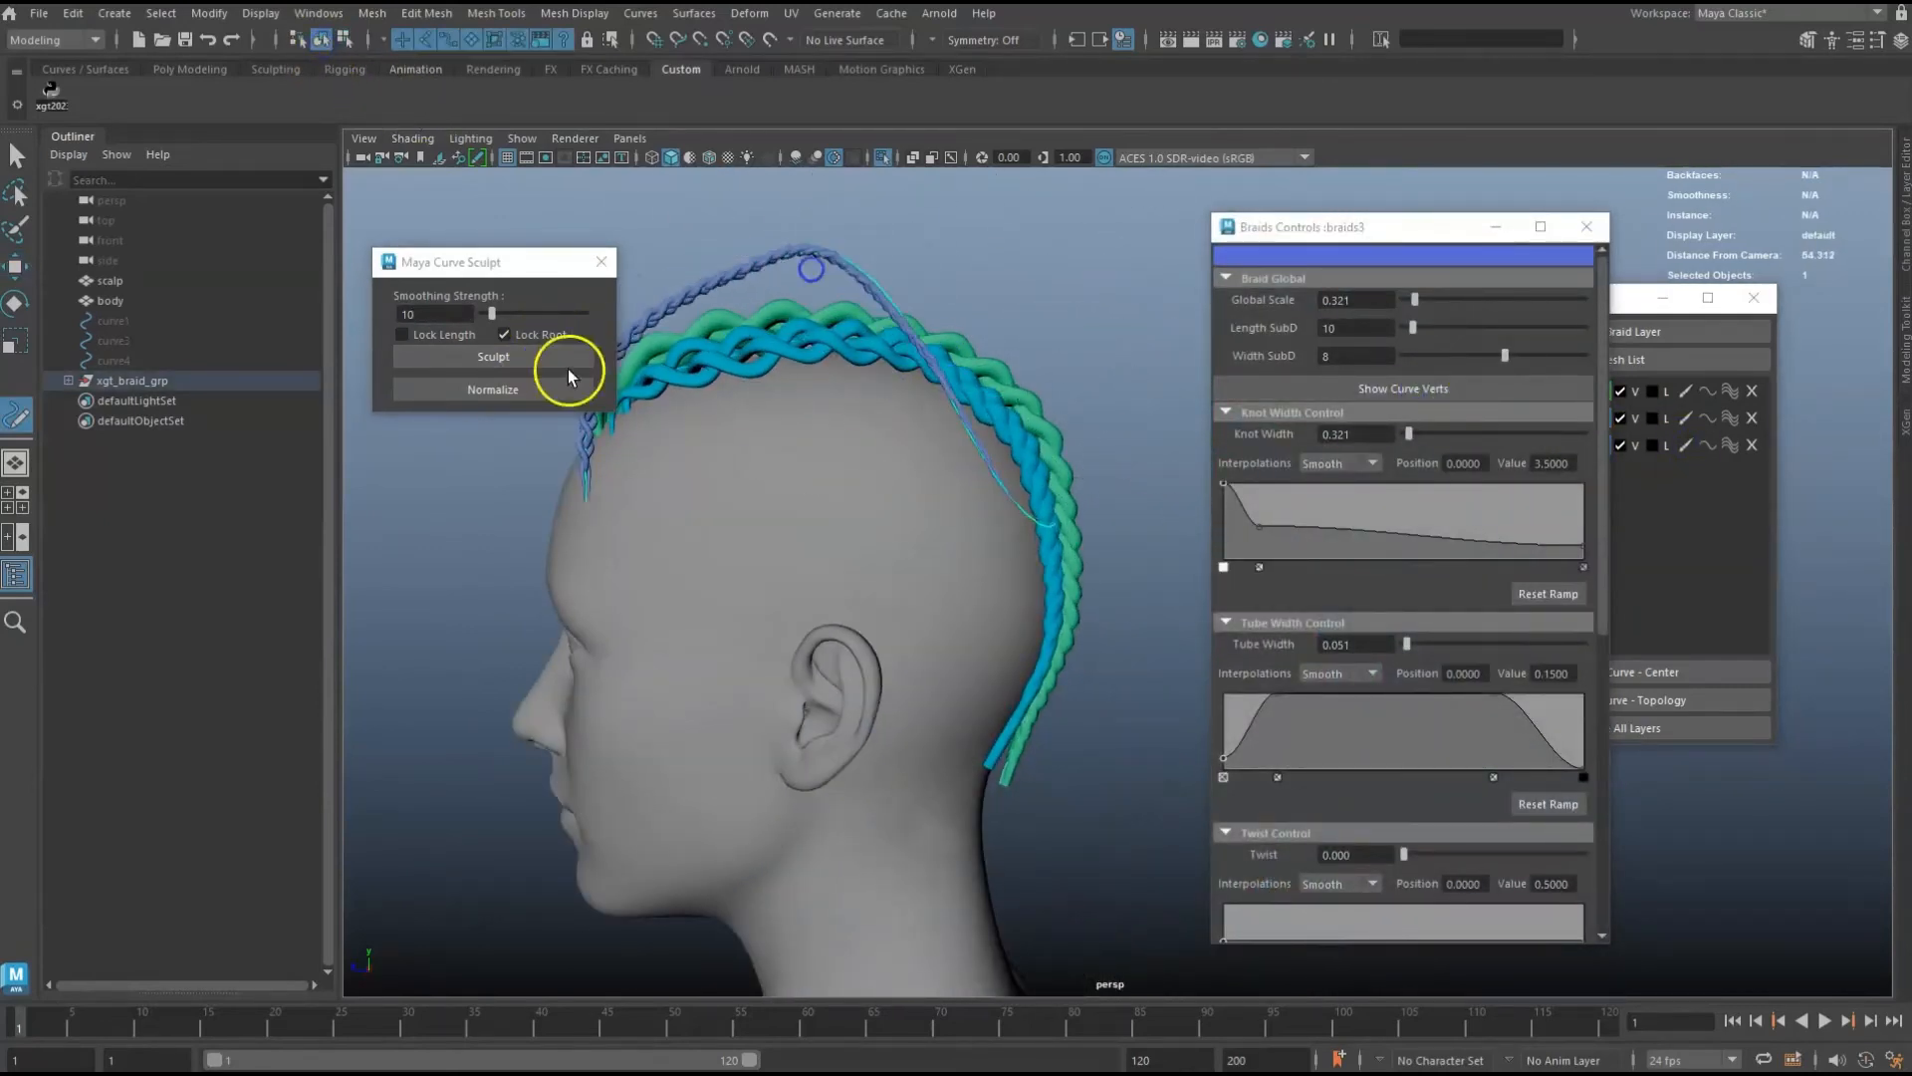
Normalize the violet braid's curve and bring it down closer to the scalp.
click(550, 387)
alt+right_drag(896, 397, 861, 397)
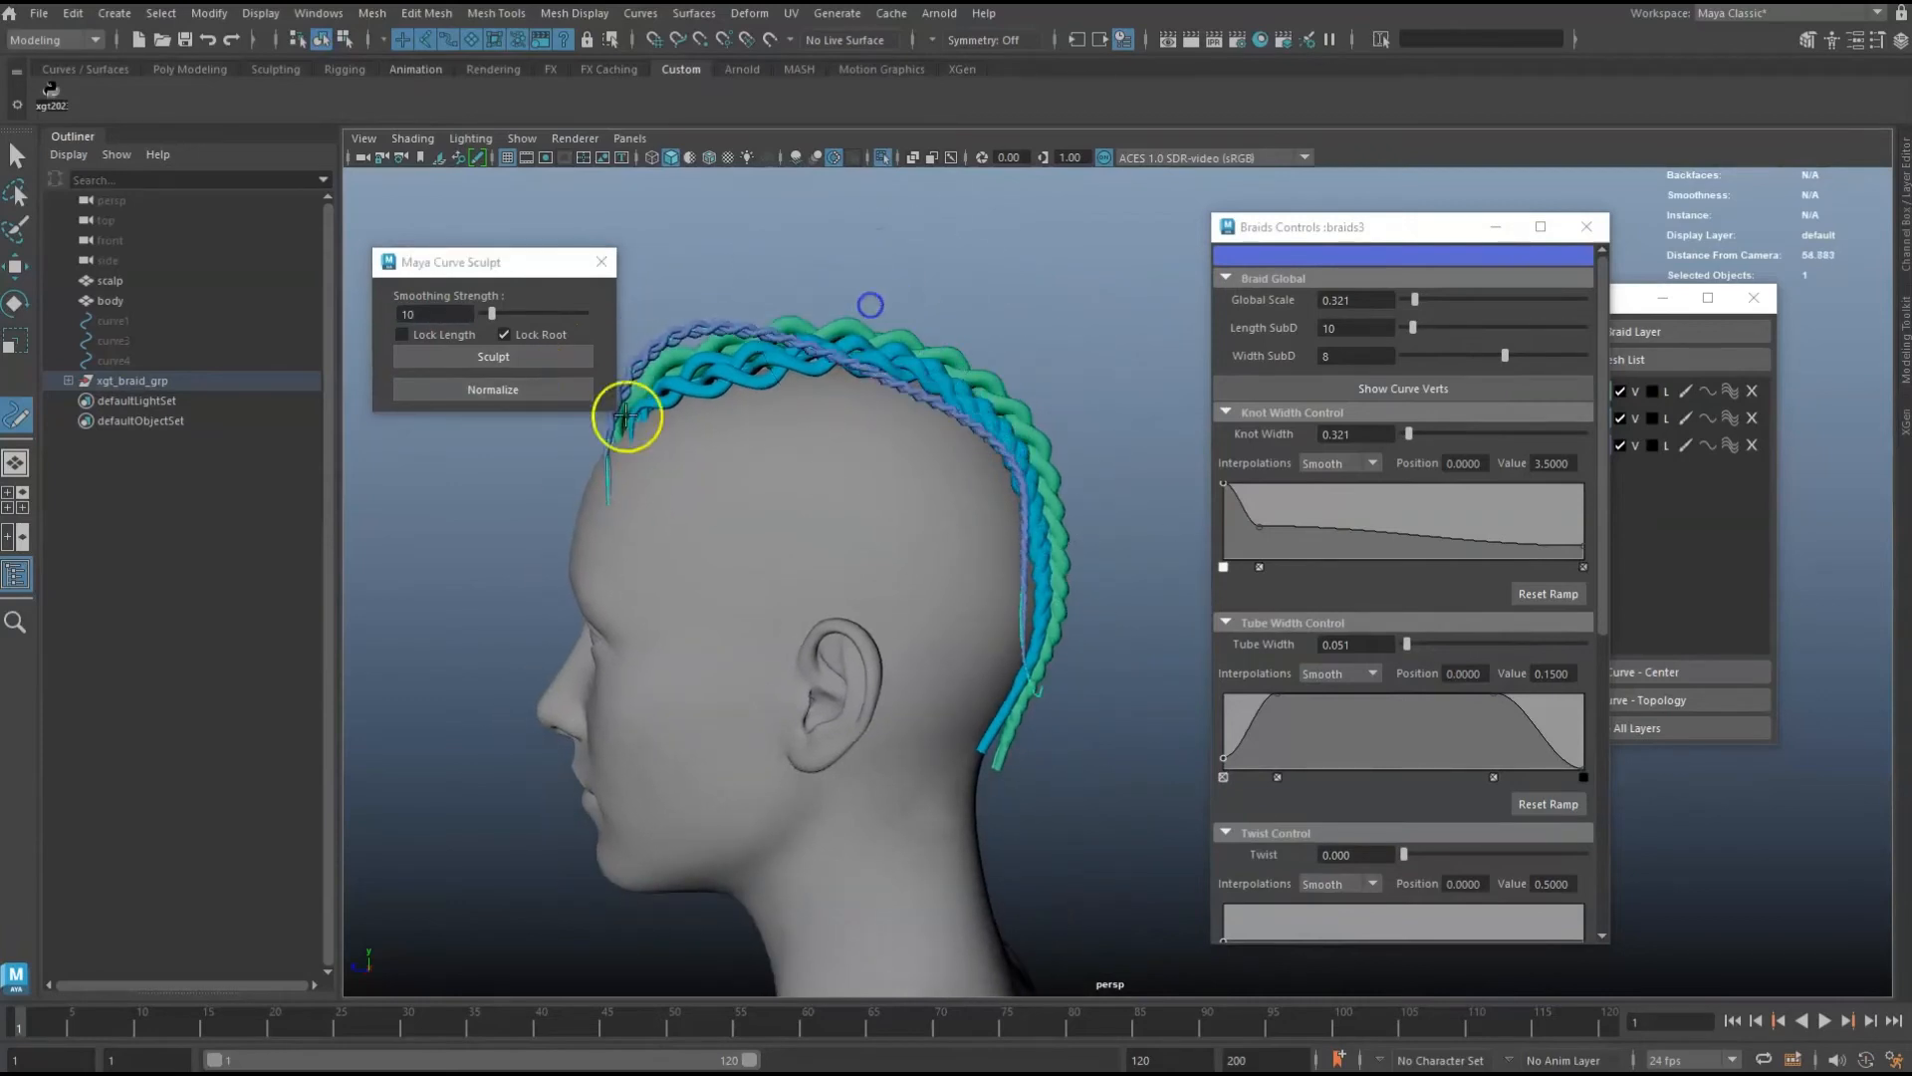
click(554, 389)
alt+middle_drag(863, 399, 829, 353)
Turn off Lock Root and reposition the violet braid on the side of the scalp, next to the light blue one.
click(531, 333)
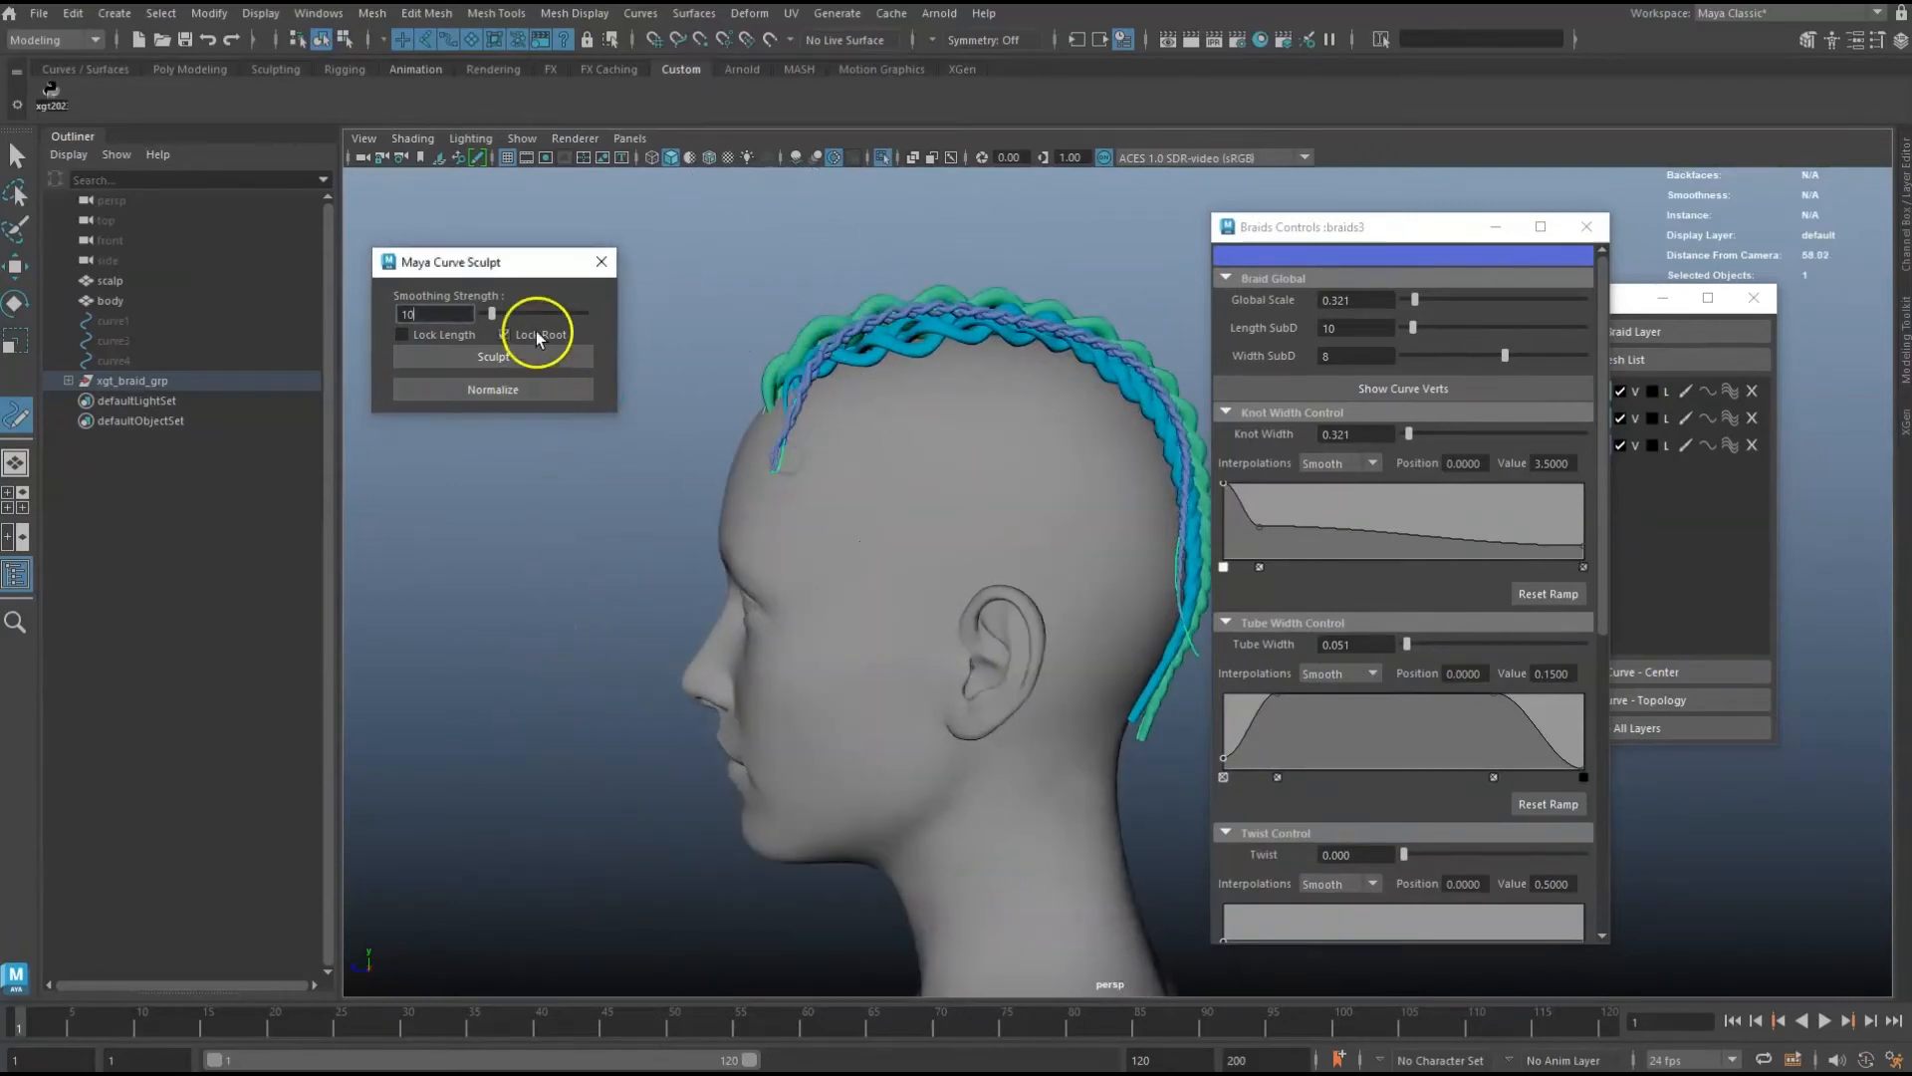
mouse_move(1025, 468)
alt+mouse_down()
mouse_move(879, 413)
mouse_move(781, 495)
mouse_move(670, 333)
mouse_move(790, 462)
mouse_move(781, 376)
mouse_move(862, 298)
mouse_move(1003, 392)
alt+mouse_up()
alt+middle_drag(1061, 682, 1003, 483)
alt+drag(1003, 483, 1020, 487)
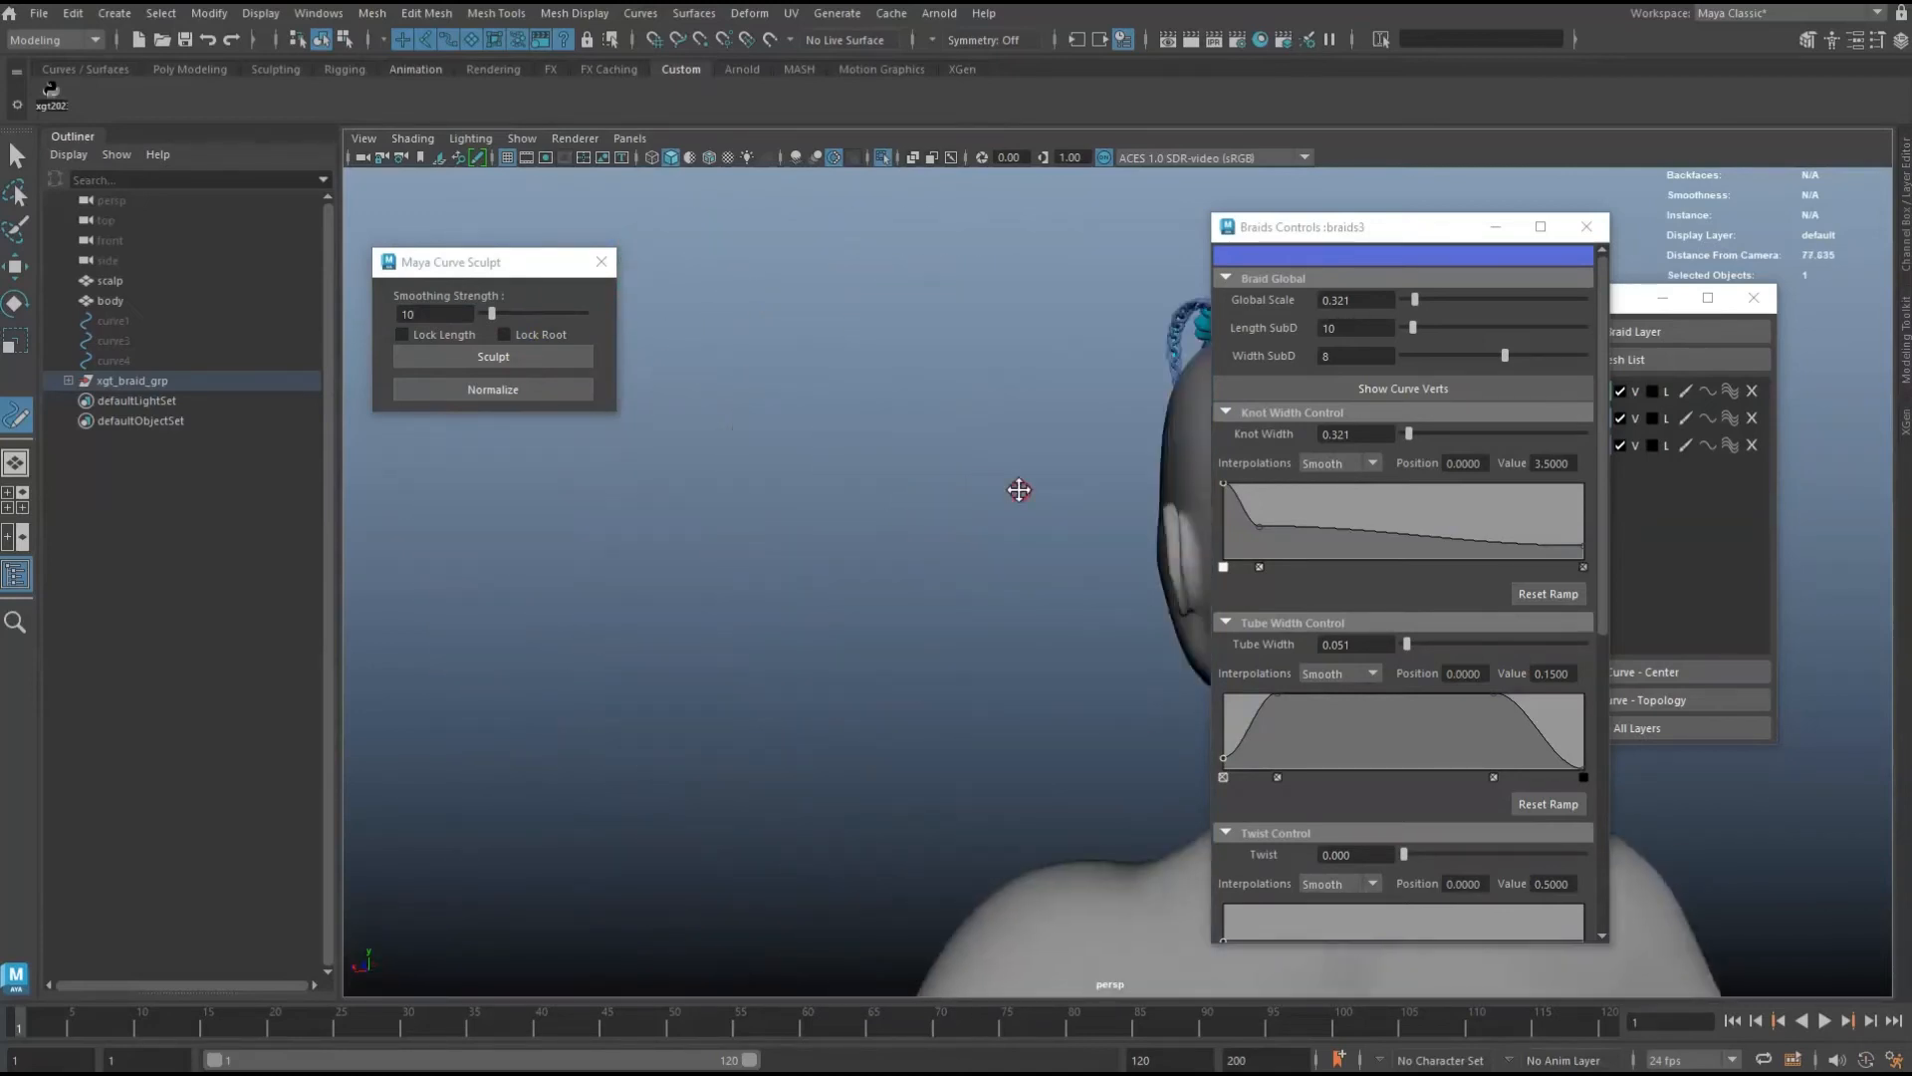
alt+middle_drag(1019, 487, 1075, 482)
alt+drag(1076, 482, 1010, 423)
alt+middle_drag(1010, 423, 936, 346)
Shape the violet braid's lower end against the back of the head, and leave sculpting for the Move tool.
drag(977, 547, 986, 544)
alt+drag(956, 544, 1056, 573)
alt+right_drag(937, 598, 984, 629)
alt+right_drag(991, 483, 981, 518)
drag(999, 739, 957, 747)
alt+drag(1046, 677, 876, 607)
key(w)
Copy the braid settings of xgtBraidGroup4 onto xgtBraidGroup5 and close the violet braid's controls.
alt+middle_drag(892, 486, 946, 519)
click(1633, 302)
right_click(1537, 413)
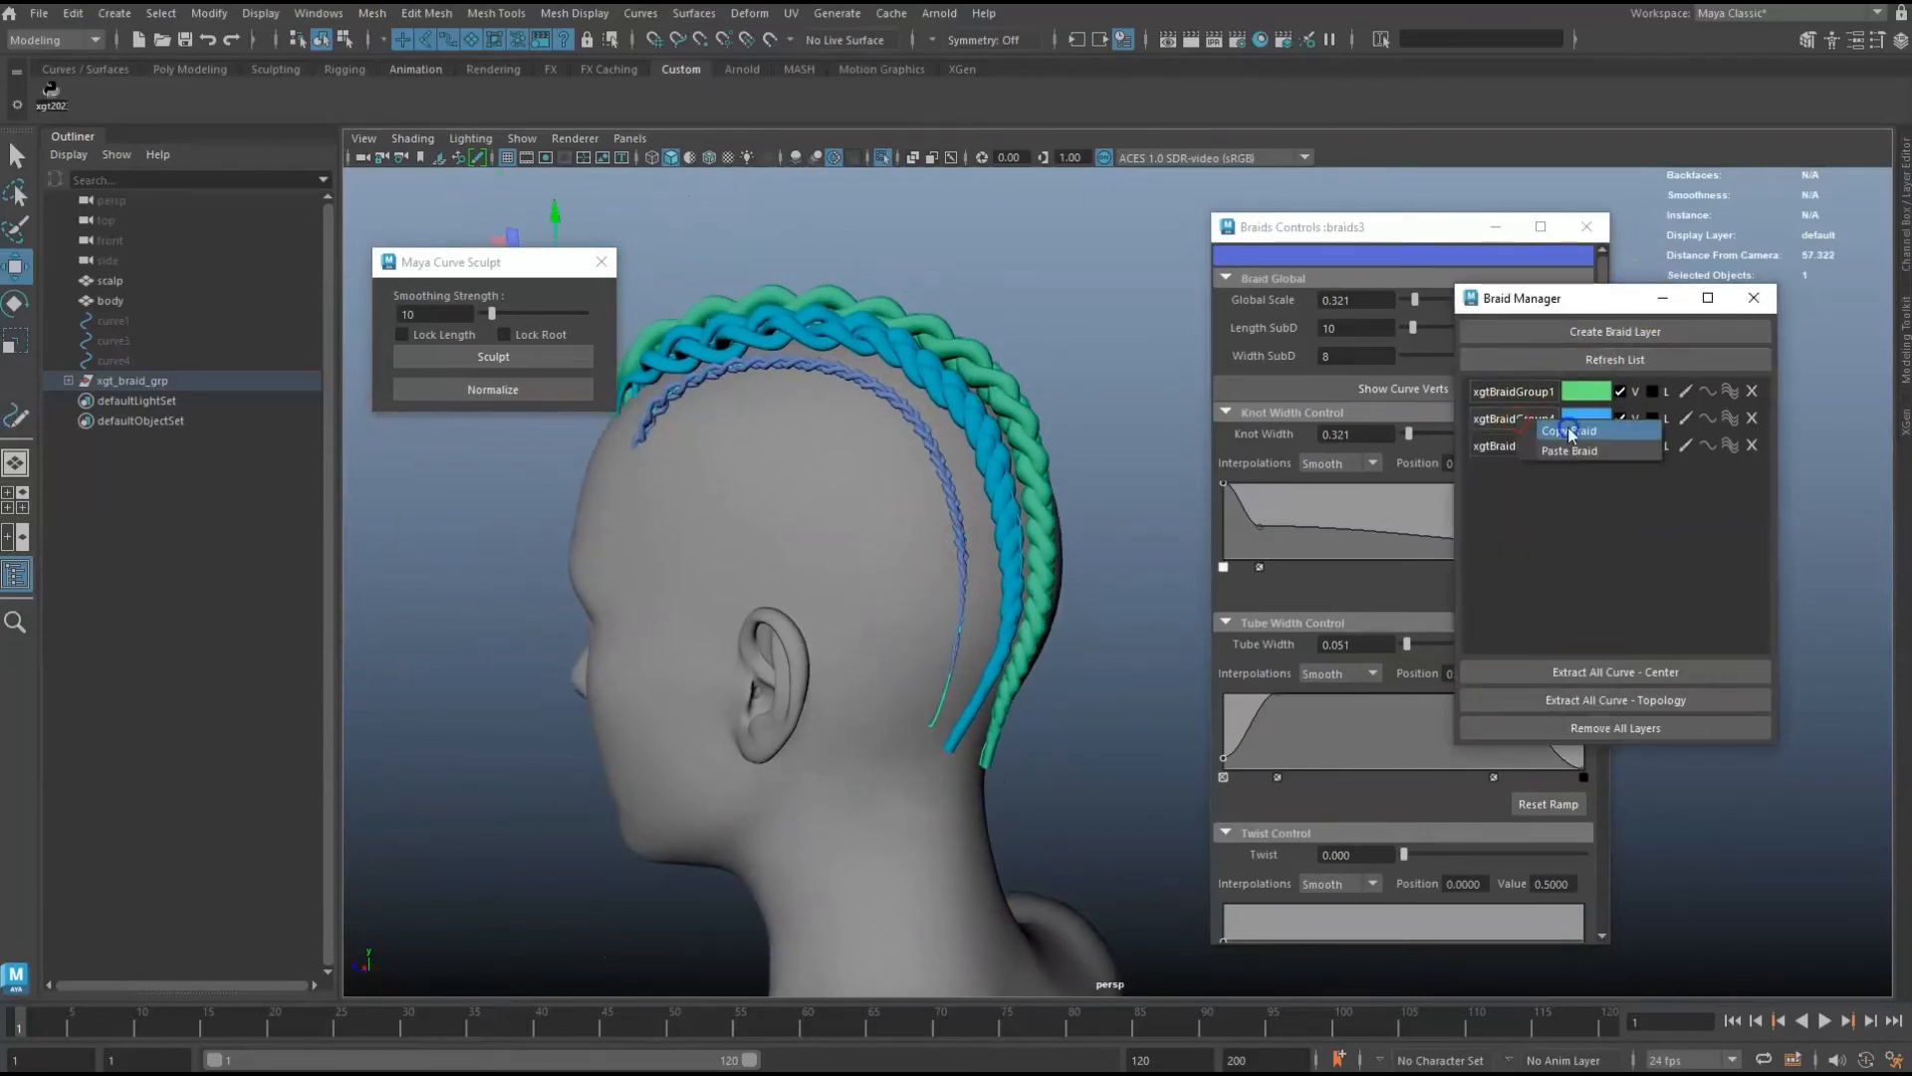
click(1571, 432)
right_click(1548, 441)
click(1579, 472)
alt+drag(966, 486, 876, 479)
click(1587, 227)
alt+drag(1070, 518, 1232, 453)
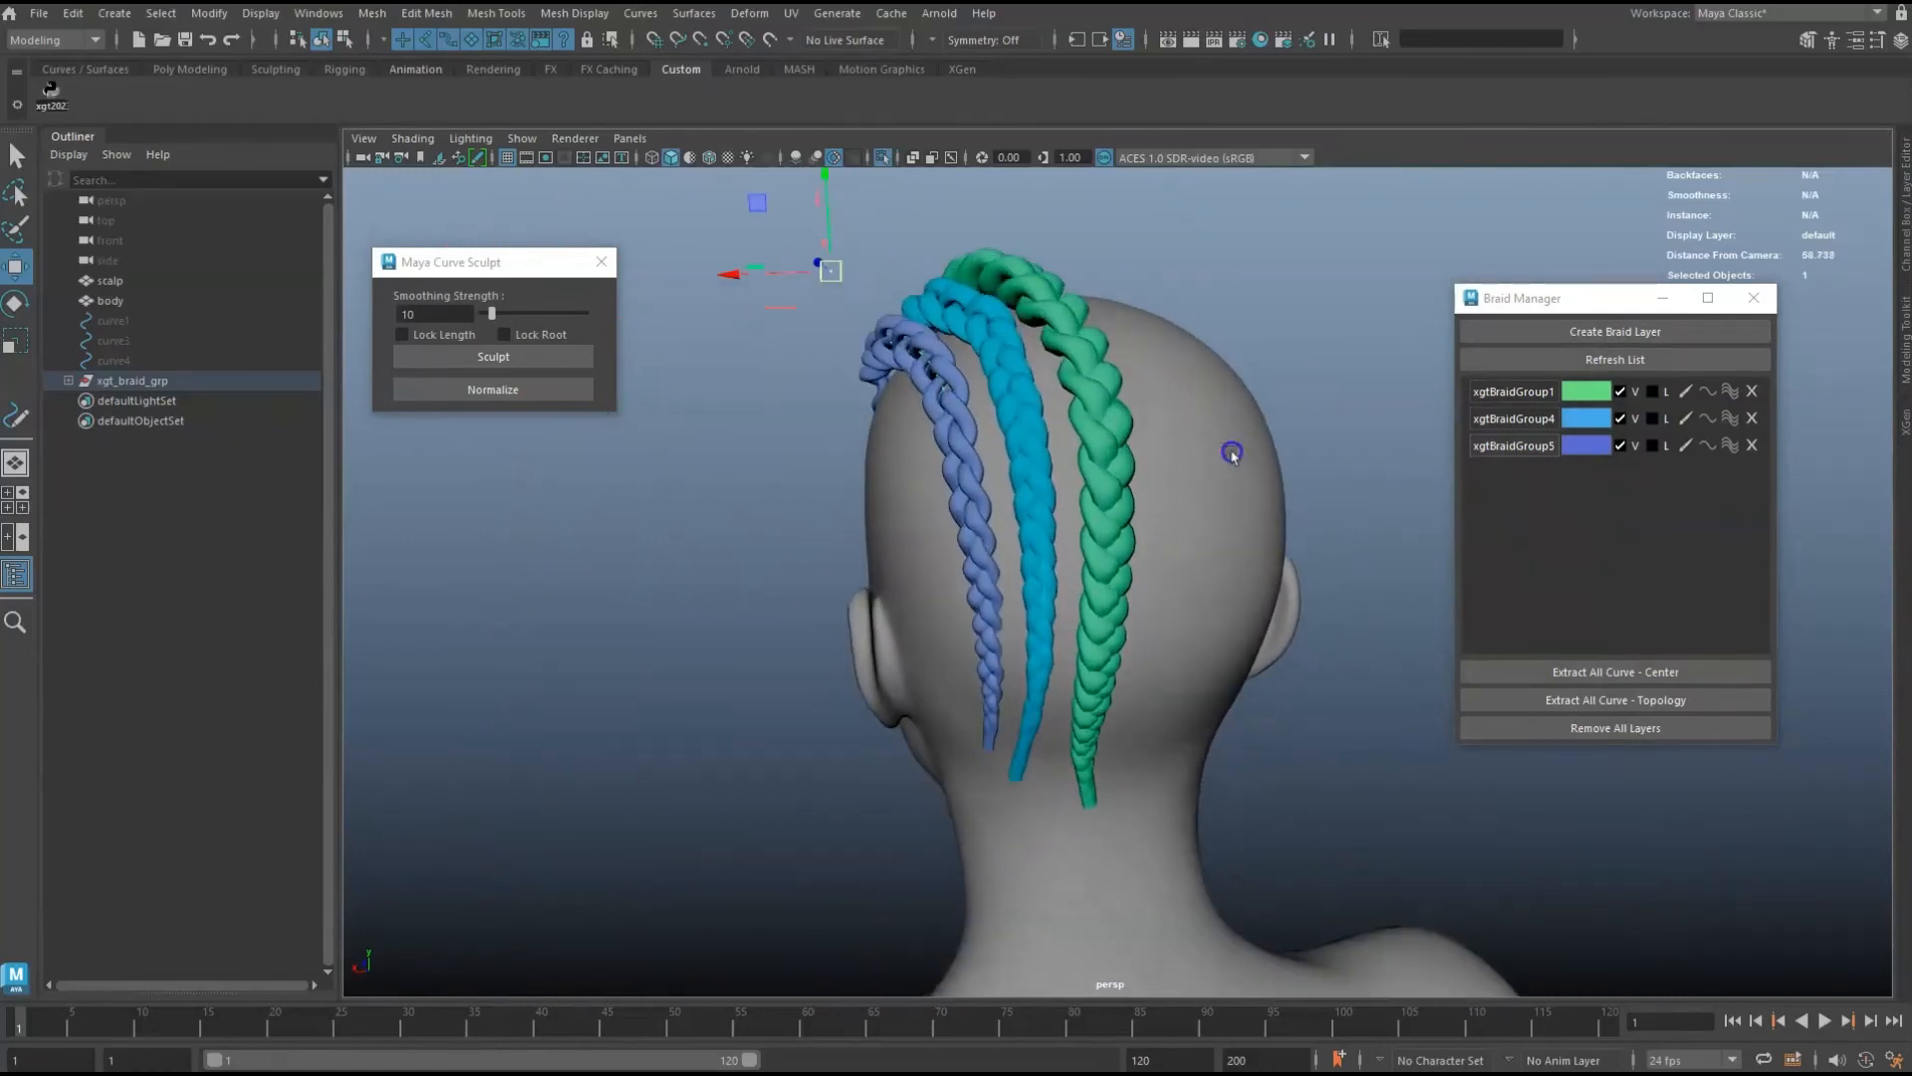
Extract the center curves of all braids, move them off the head for viewing and clear the selection.
click(1614, 674)
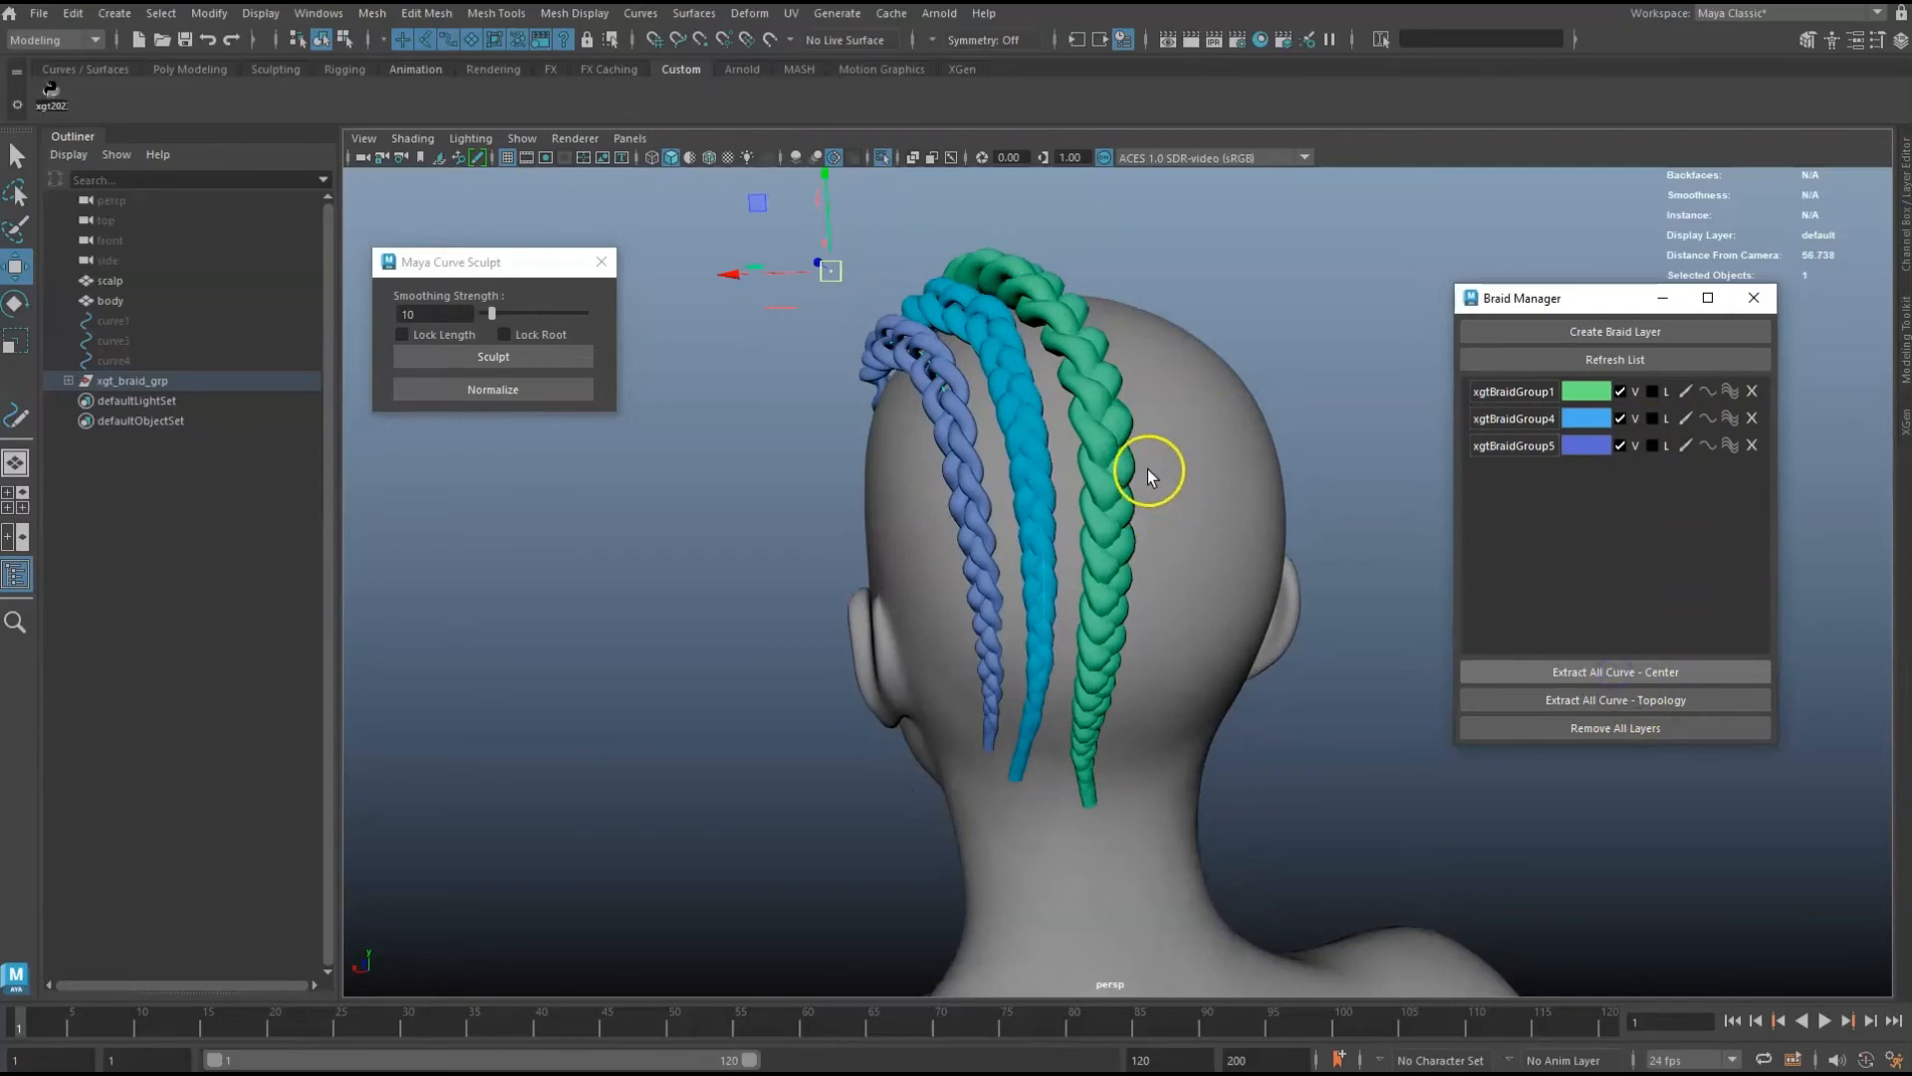
alt+drag(1147, 470, 1101, 454)
alt+right_drag(1102, 454, 979, 448)
middle_drag(1160, 458, 1097, 460)
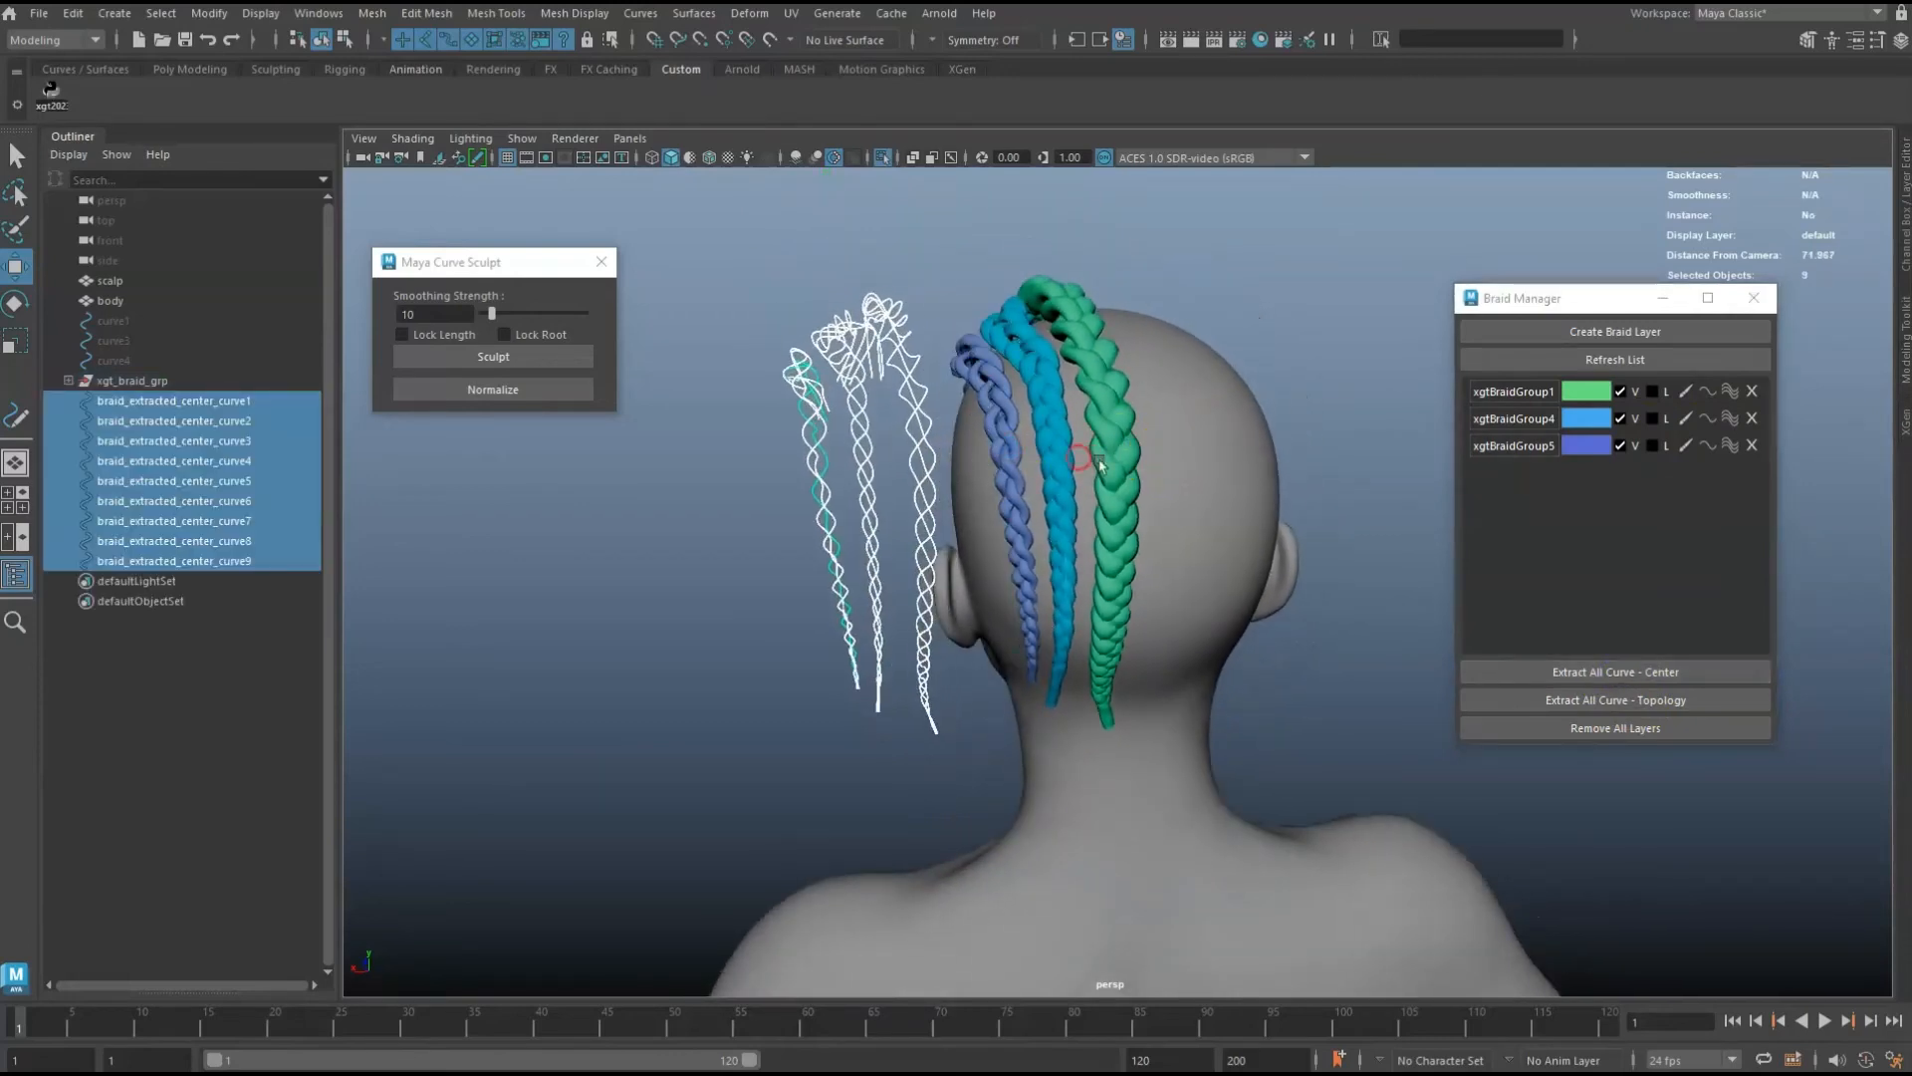
key(ctrl+z)
alt+drag(1101, 464, 1229, 446)
middle_drag(1111, 461, 1147, 386)
click(1237, 363)
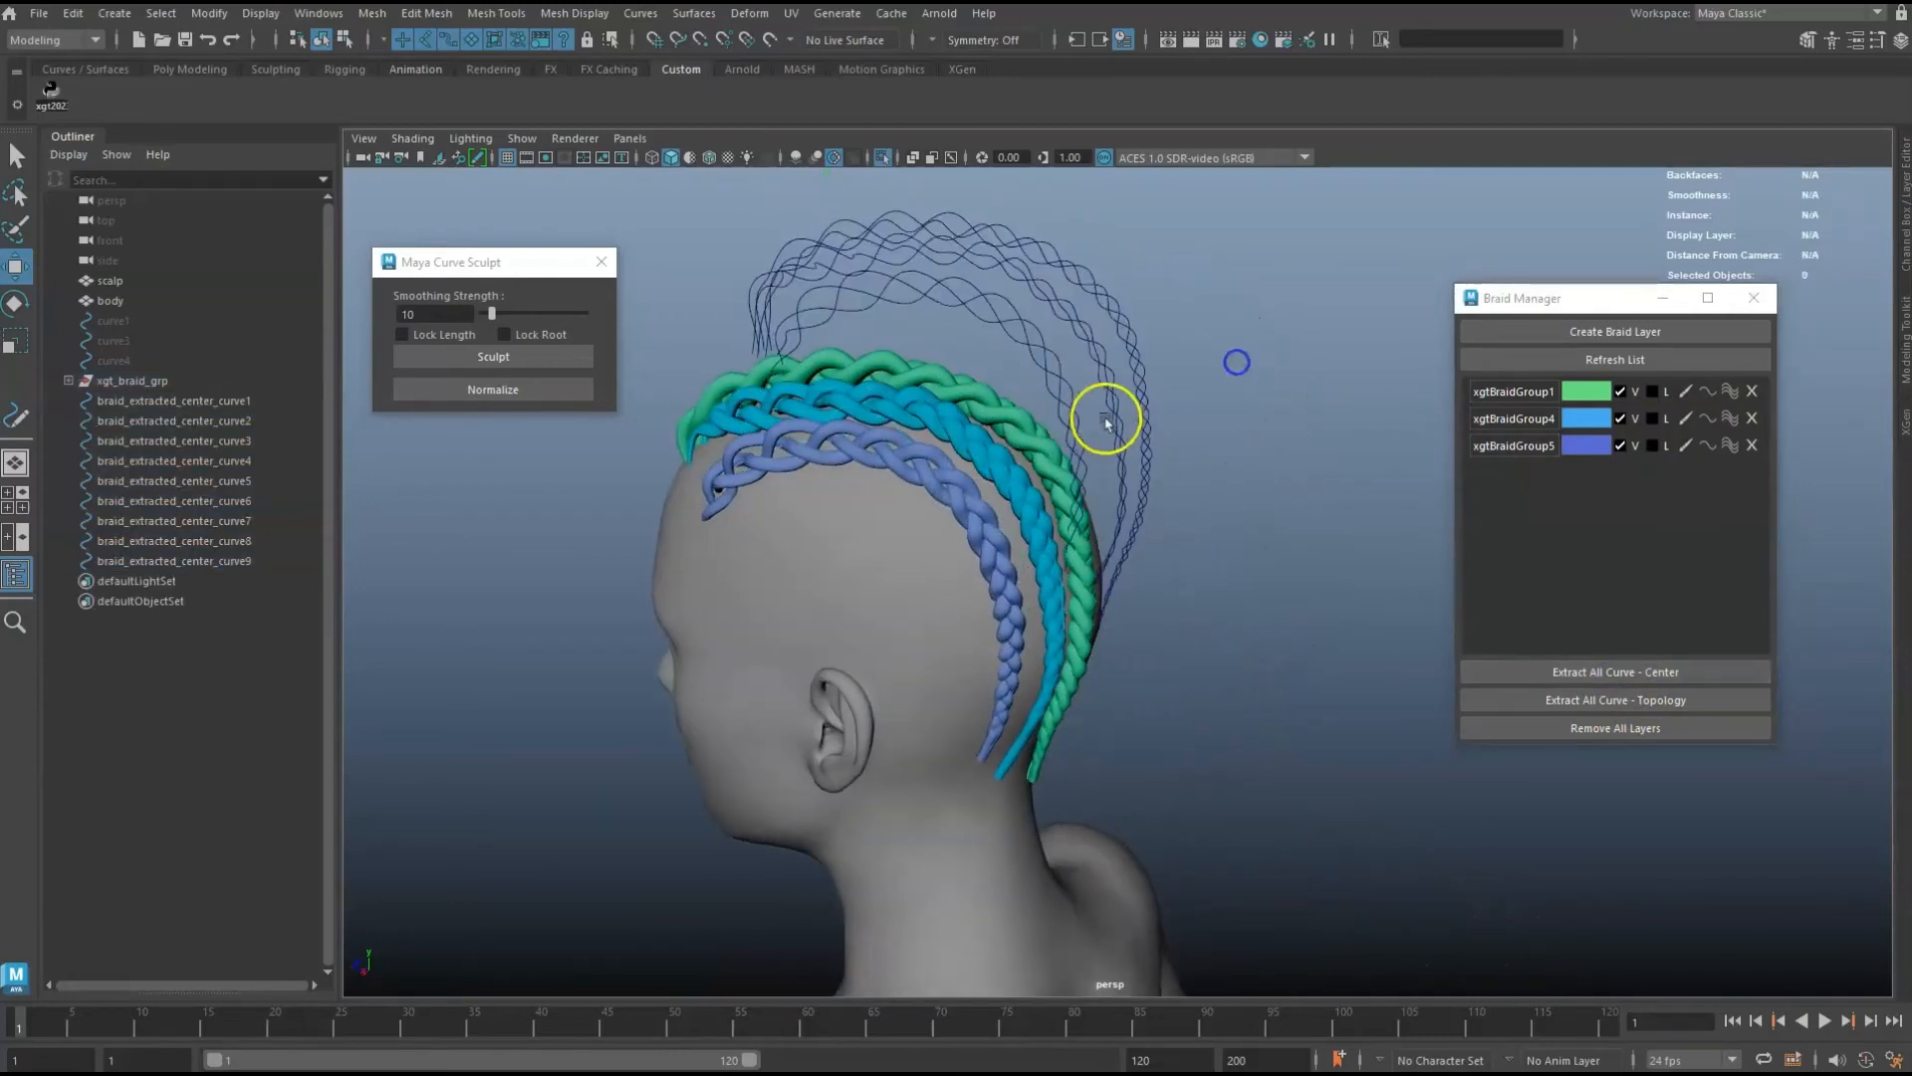
Delete all extracted center curves and extract the curves of all braids by topology instead.
alt+drag(1106, 422, 1146, 394)
drag(996, 331, 996, 331)
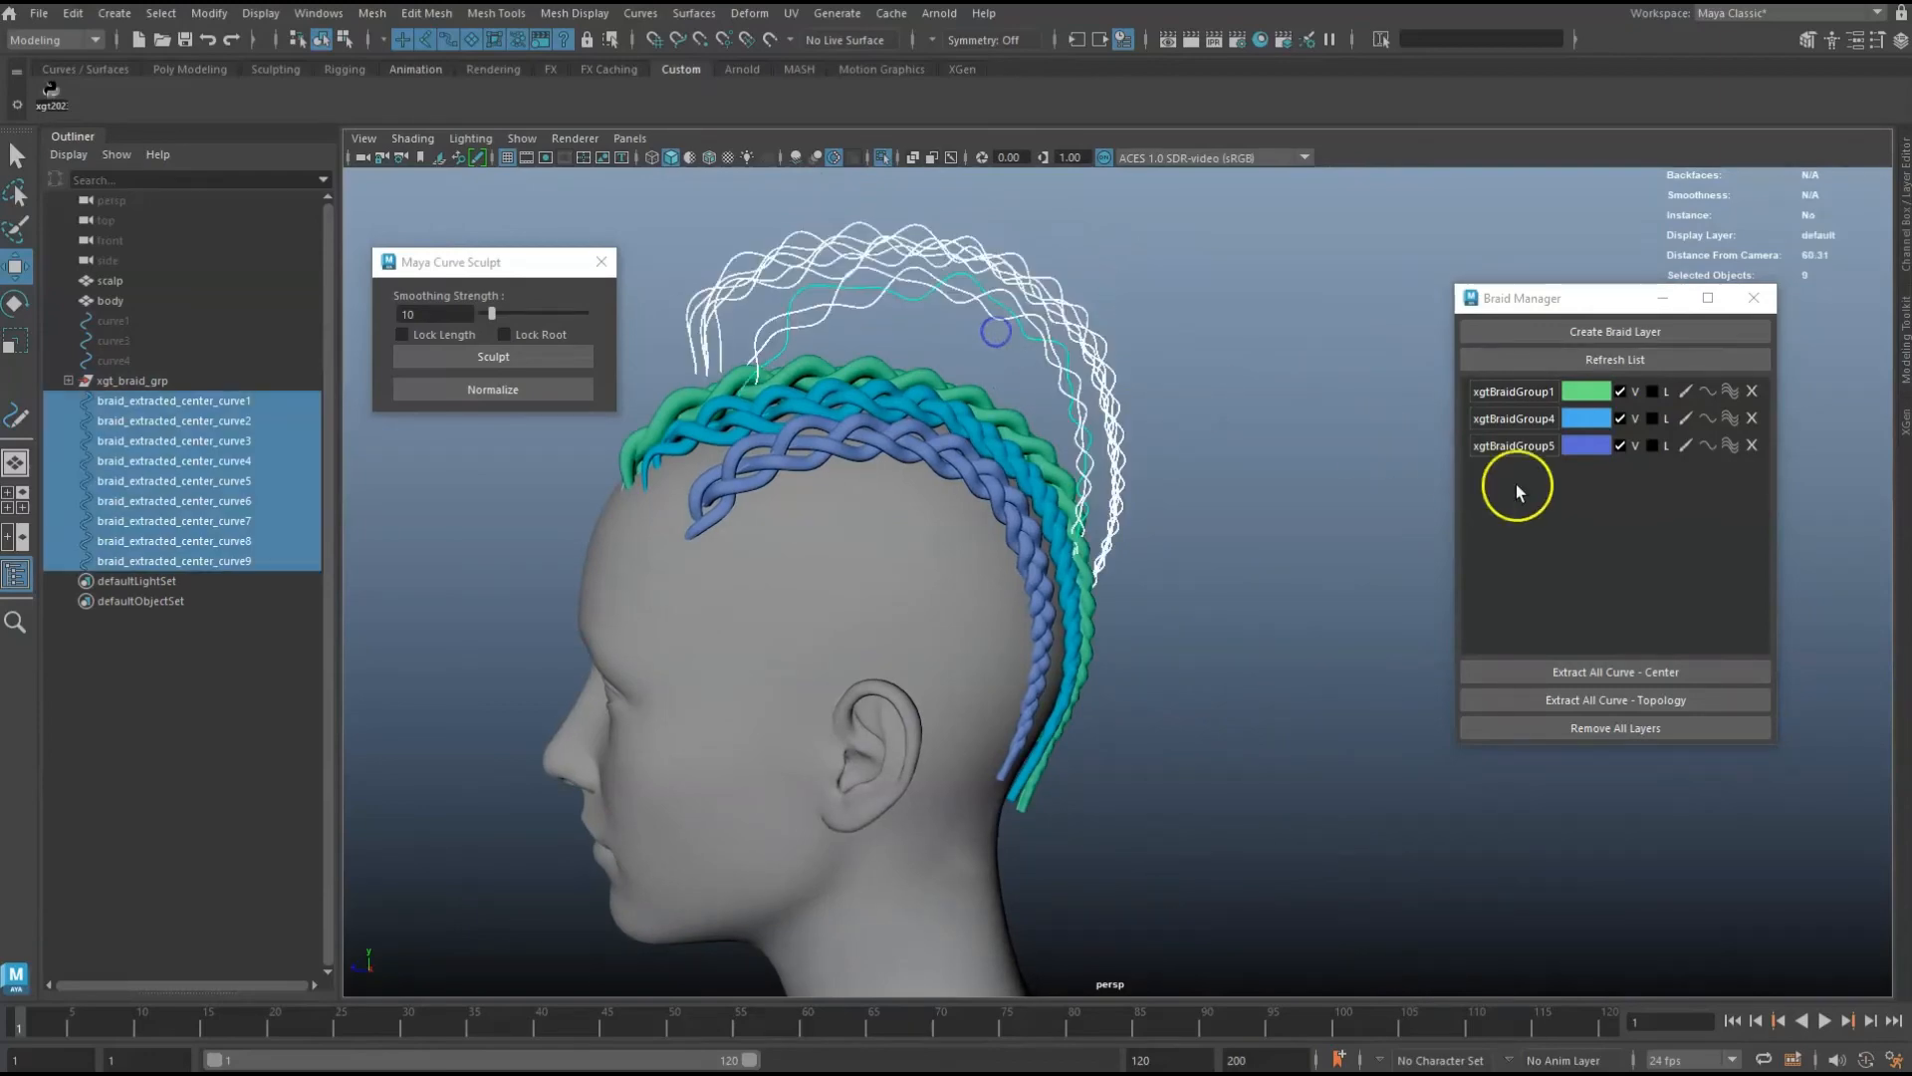
key(Delete)
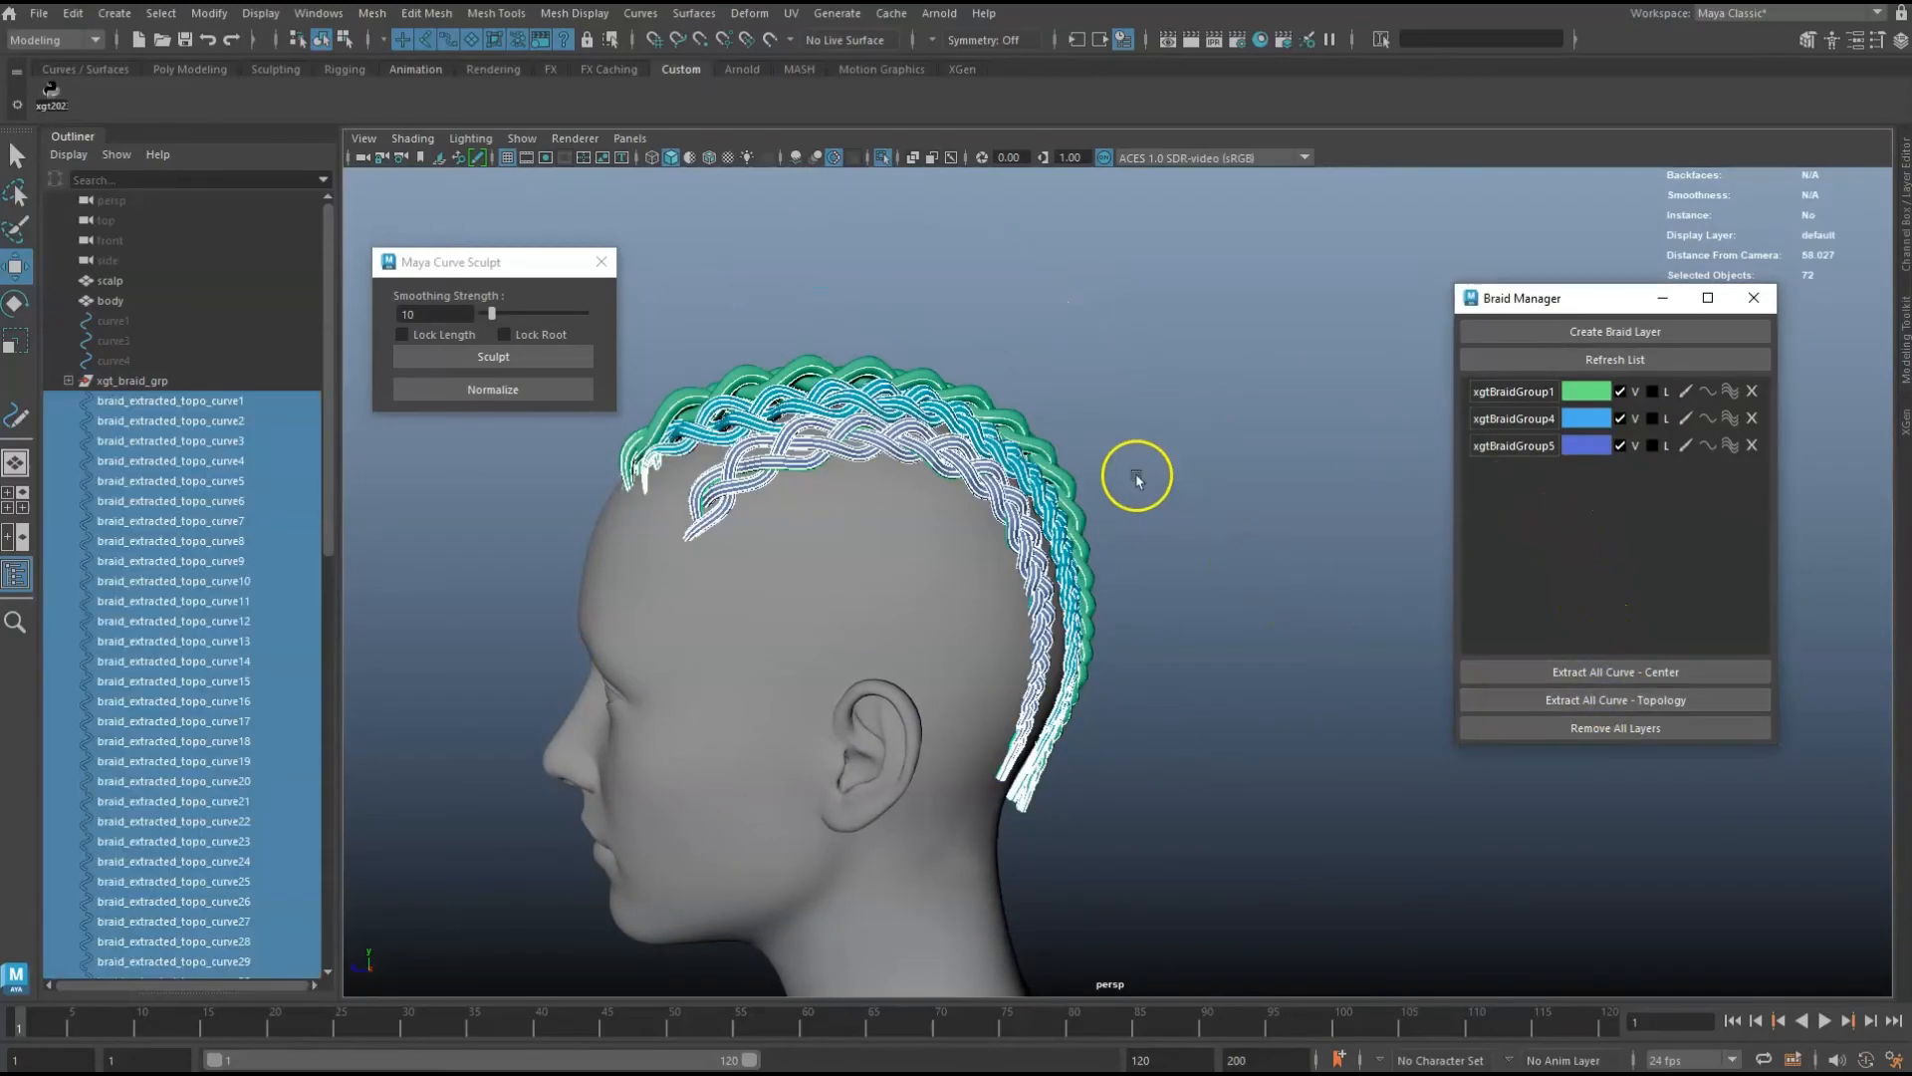
Isolate the extracted topology curves, examine them around the braid shapes and restore the full scene.
alt+drag(1131, 469, 994, 493)
key(ctrl+1)
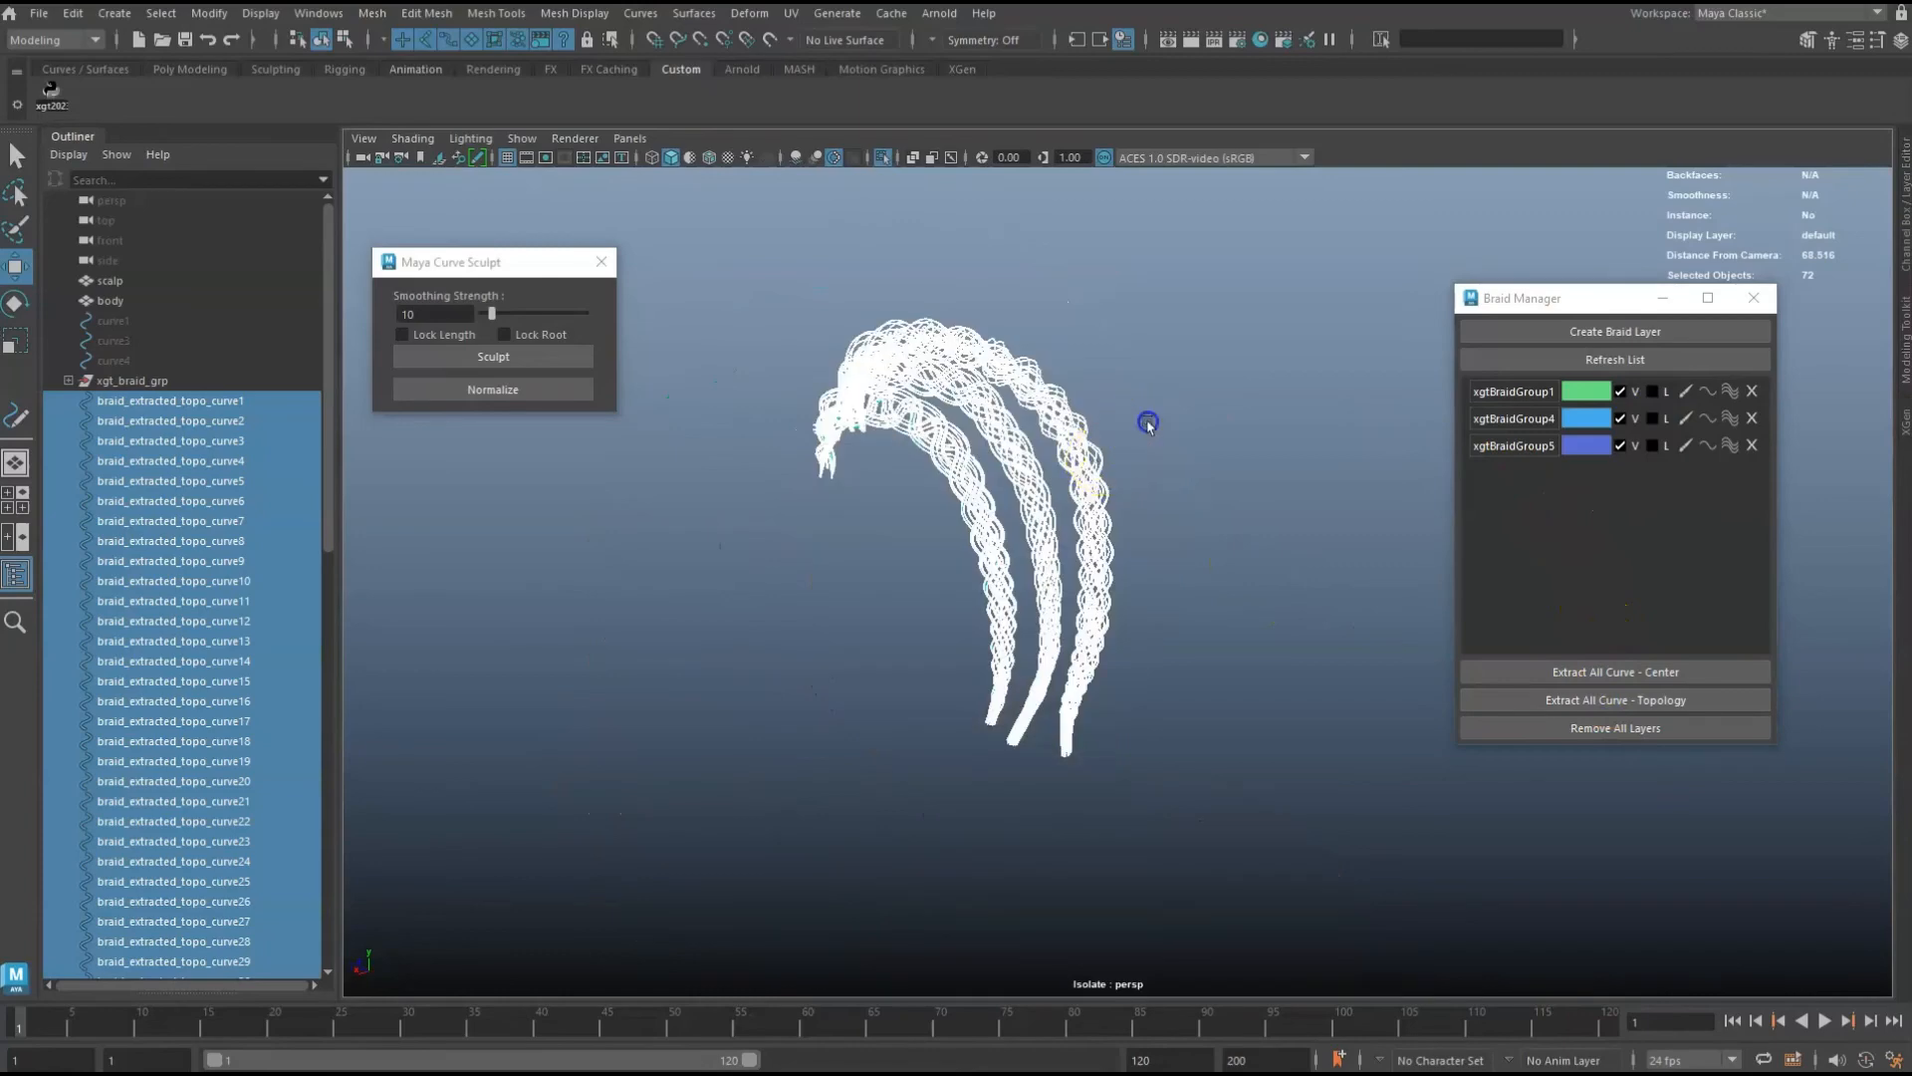
click(1149, 422)
alt+drag(1148, 423, 1163, 459)
key(ctrl+z)
click(1212, 398)
key(ctrl+1)
Select all extracted topology curves, from braid_extracted_topo_curve1 through braid_extracted_topo_curve72.
click(193, 405)
scroll(223, 638, down, 12)
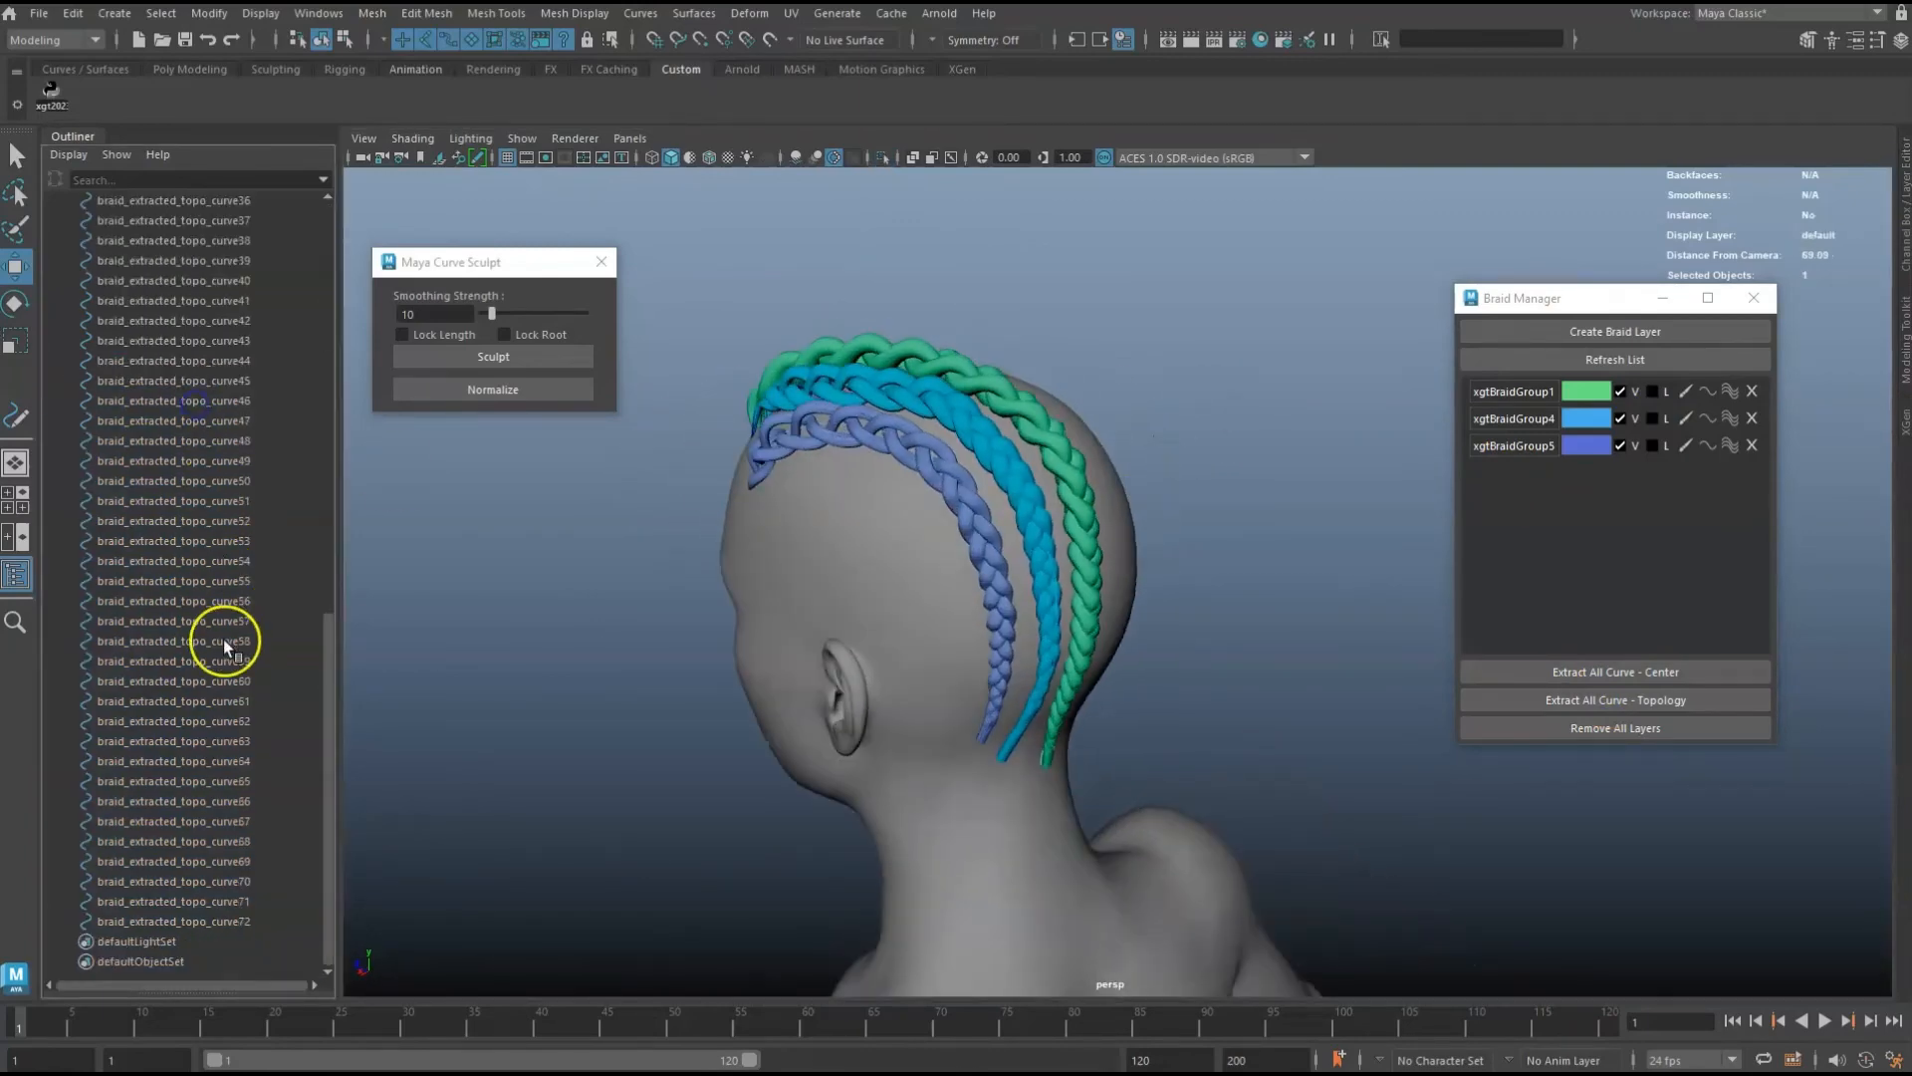
shift+click(208, 924)
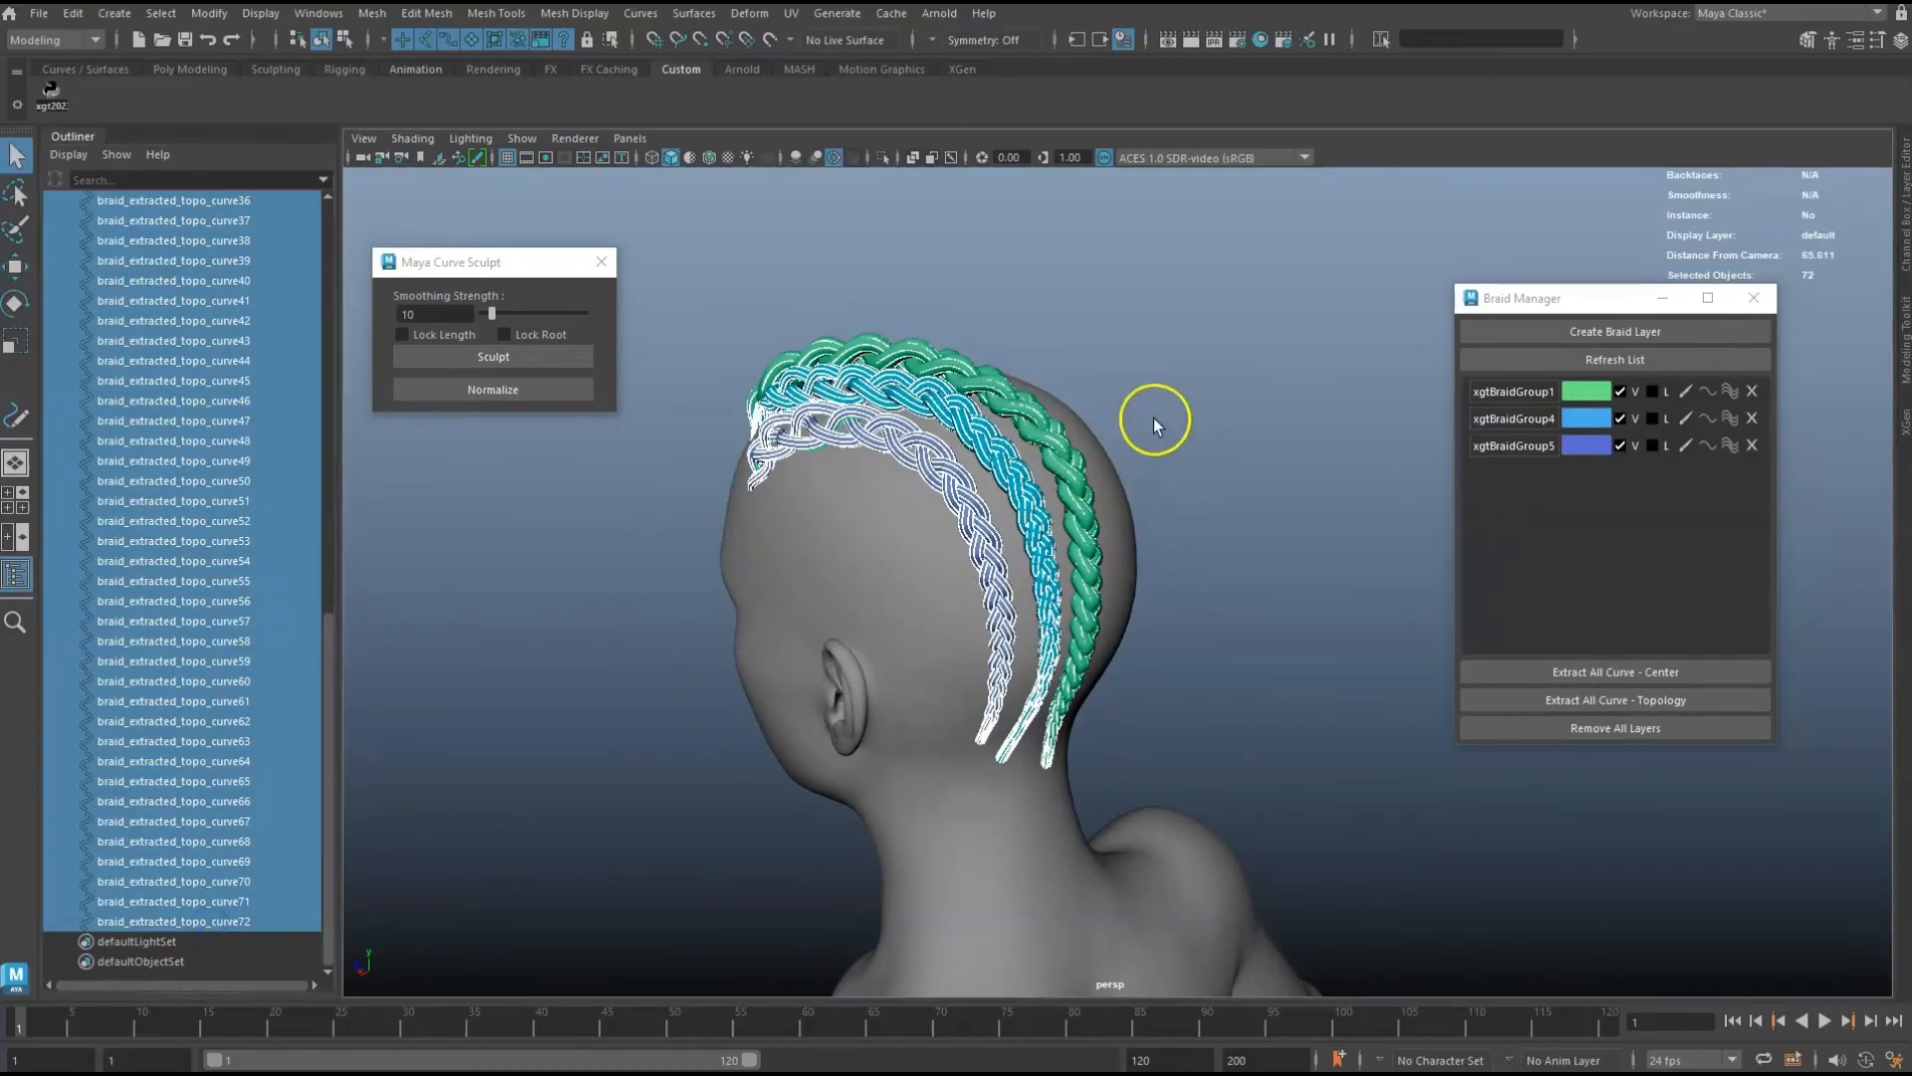
right_drag(1155, 414, 1156, 347)
mouse_move(1080, 468)
alt+mouse_down()
mouse_move(1165, 459)
mouse_move(1111, 486)
alt+mouse_up()
key(F8)
alt+middle_drag(1076, 433, 1187, 499)
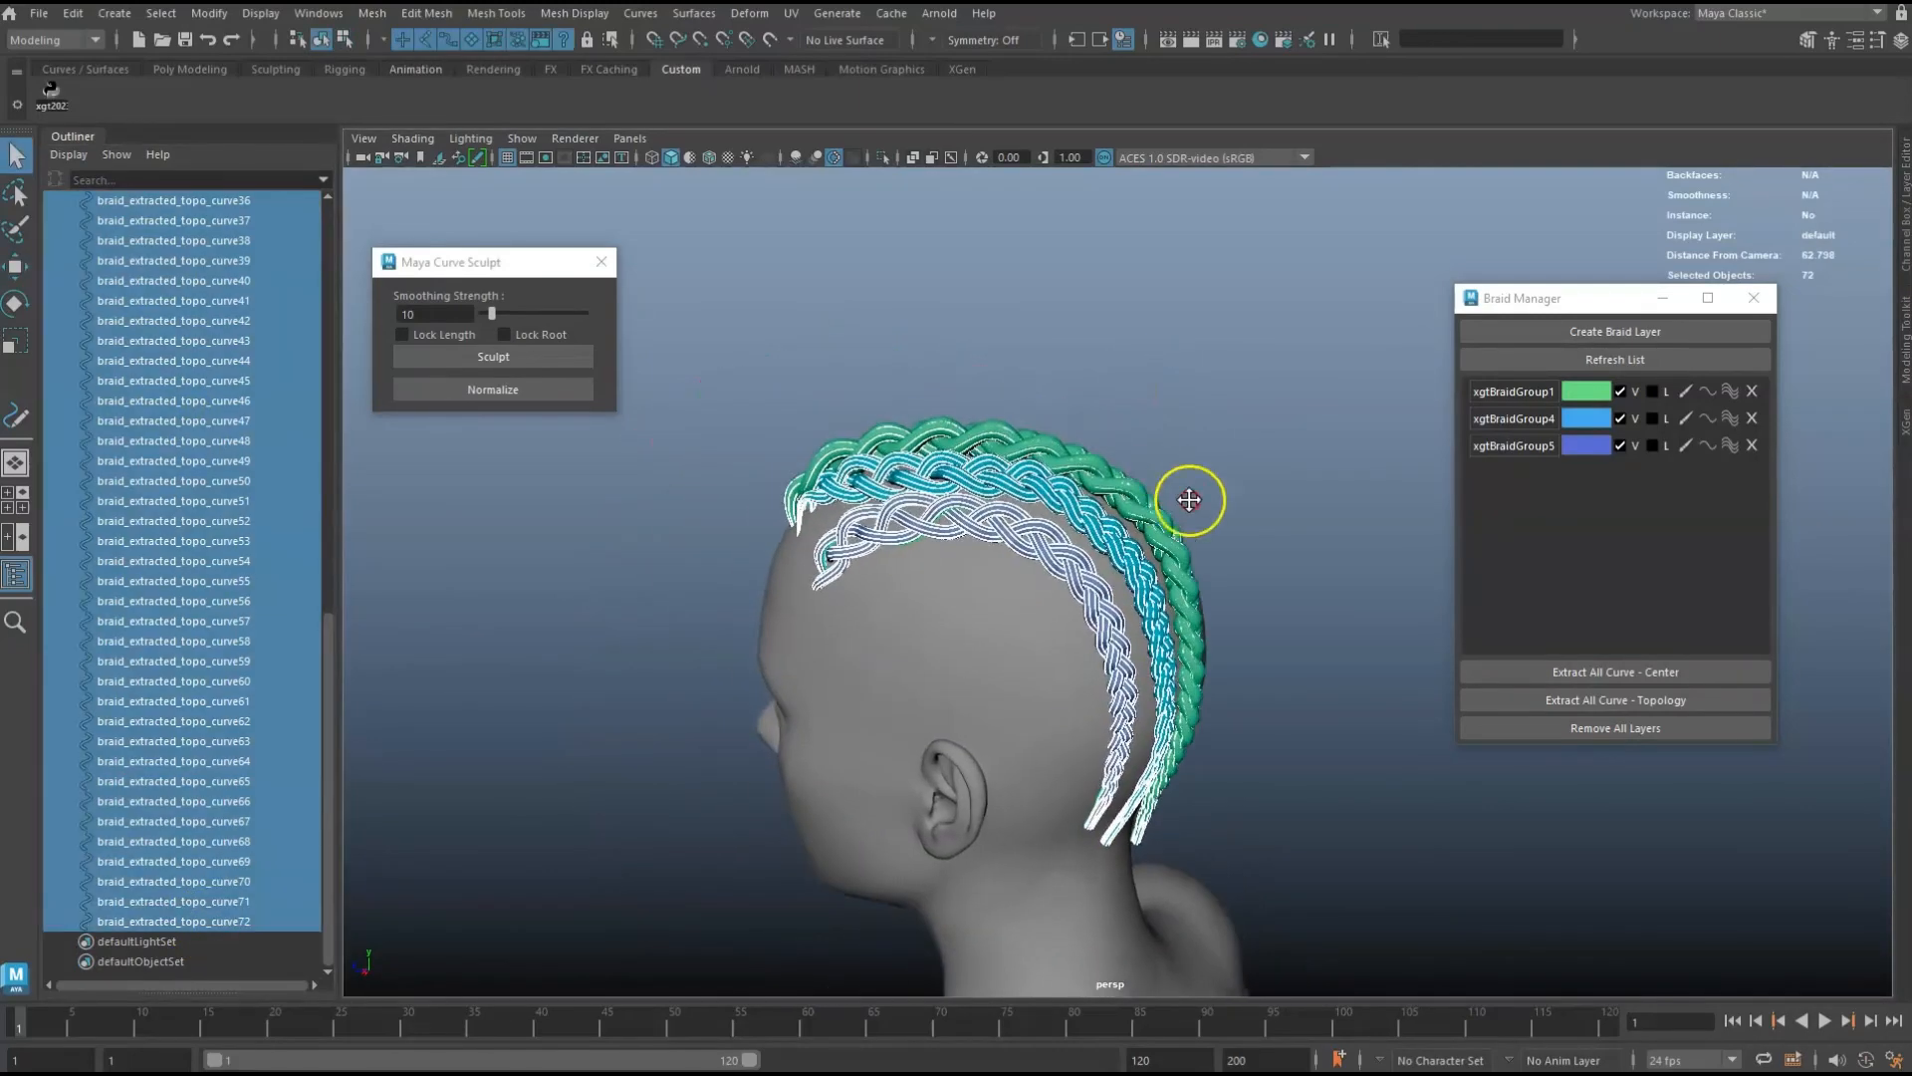
Isolate the extracted topology curves and select the curves belonging to the lowest braid.
alt+right_drag(1200, 487, 1331, 460)
key(ctrl+1)
alt+drag(1178, 462, 1126, 478)
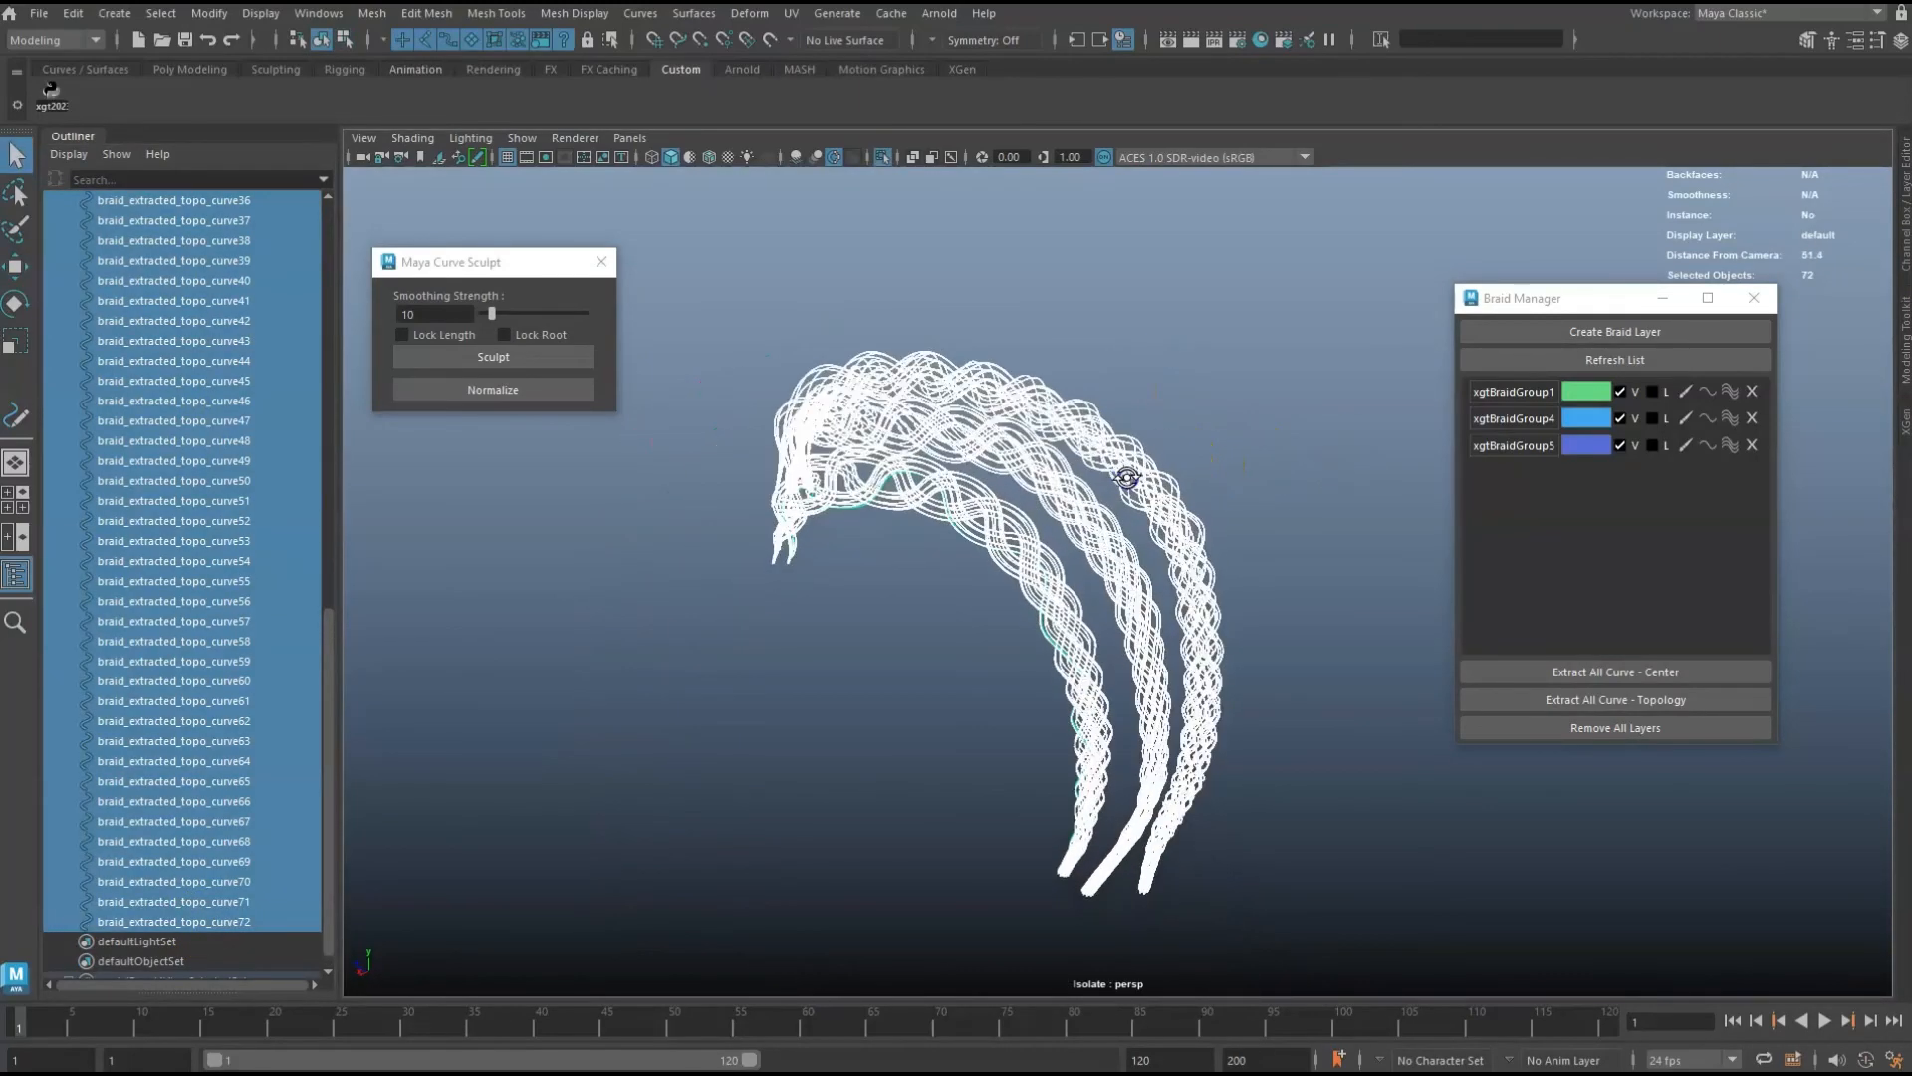
click(1160, 423)
drag(991, 518, 1016, 581)
alt+right_drag(1034, 573, 1465, 585)
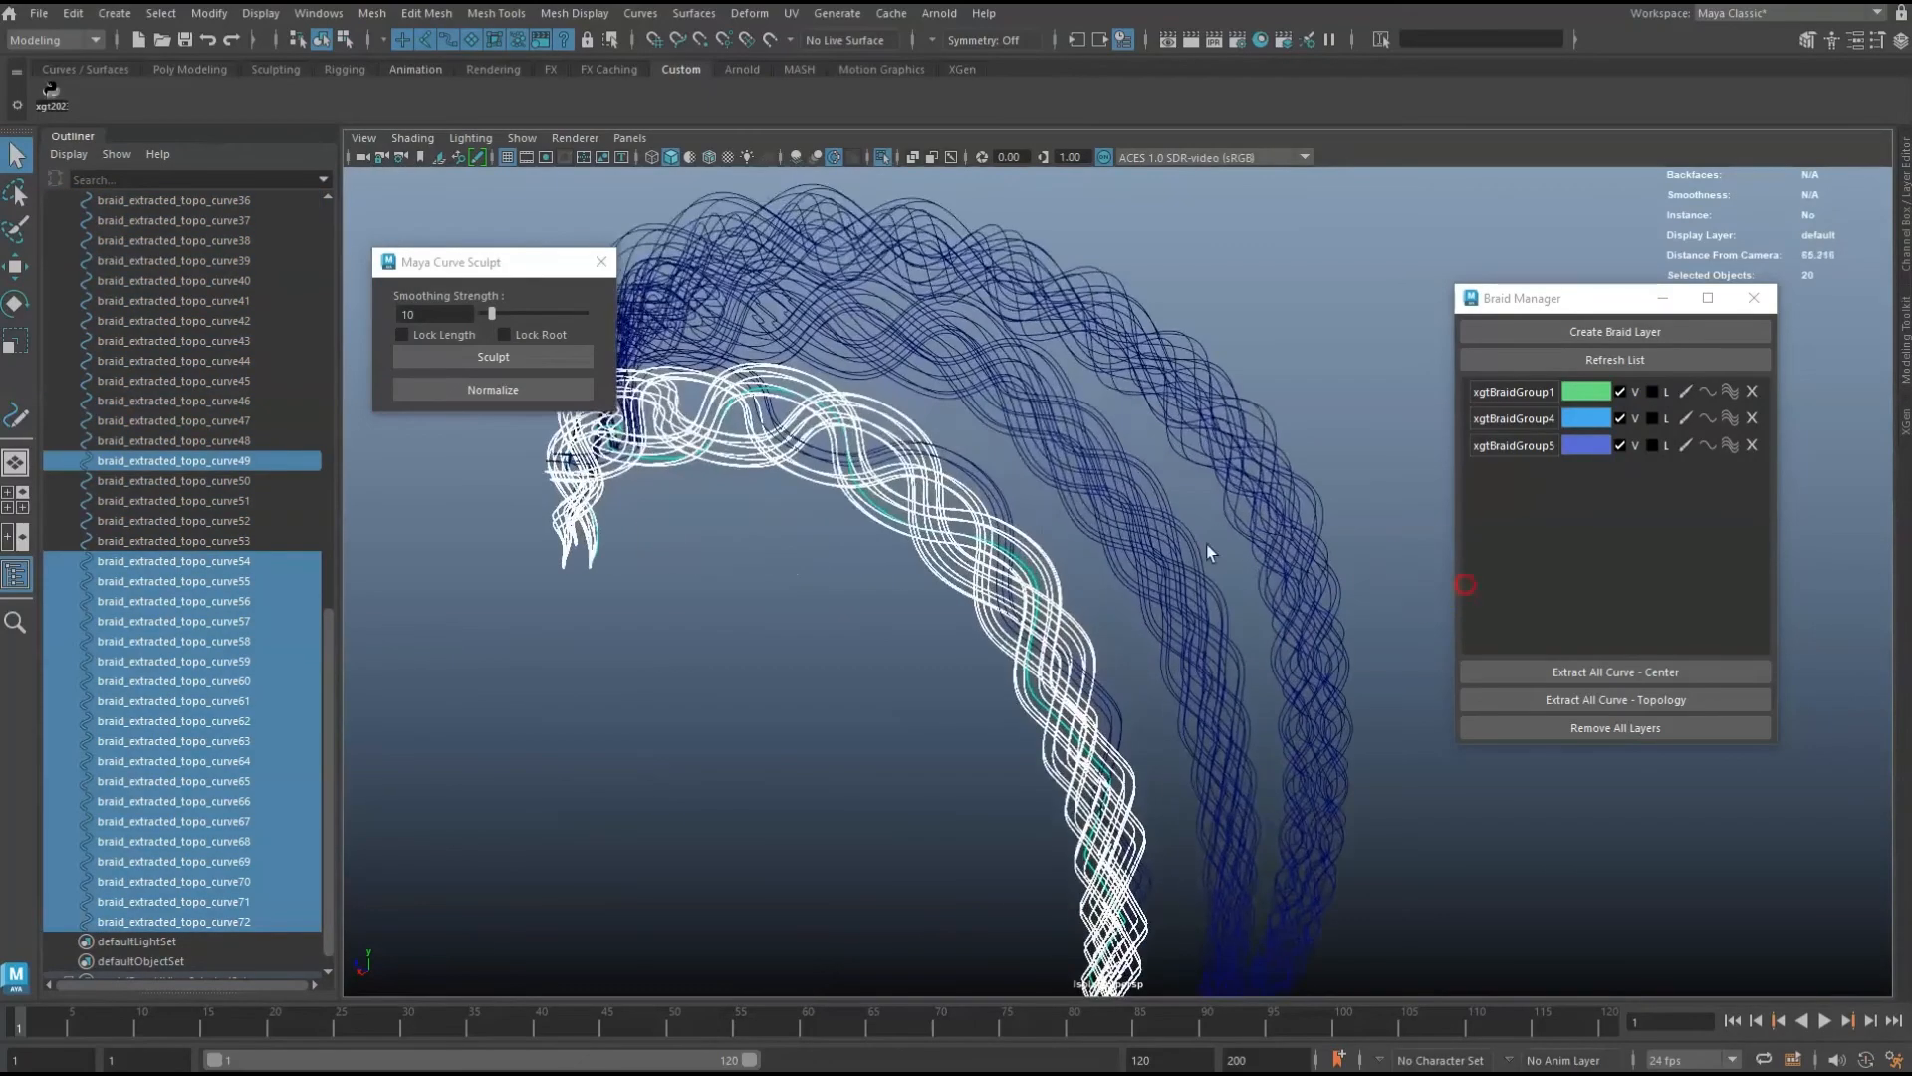
Display the control vertices on one strand of the lowest braid, examine their spacing and return to object selection.
drag(1002, 464, 976, 473)
alt+right_drag(961, 472, 1143, 484)
key(F8)
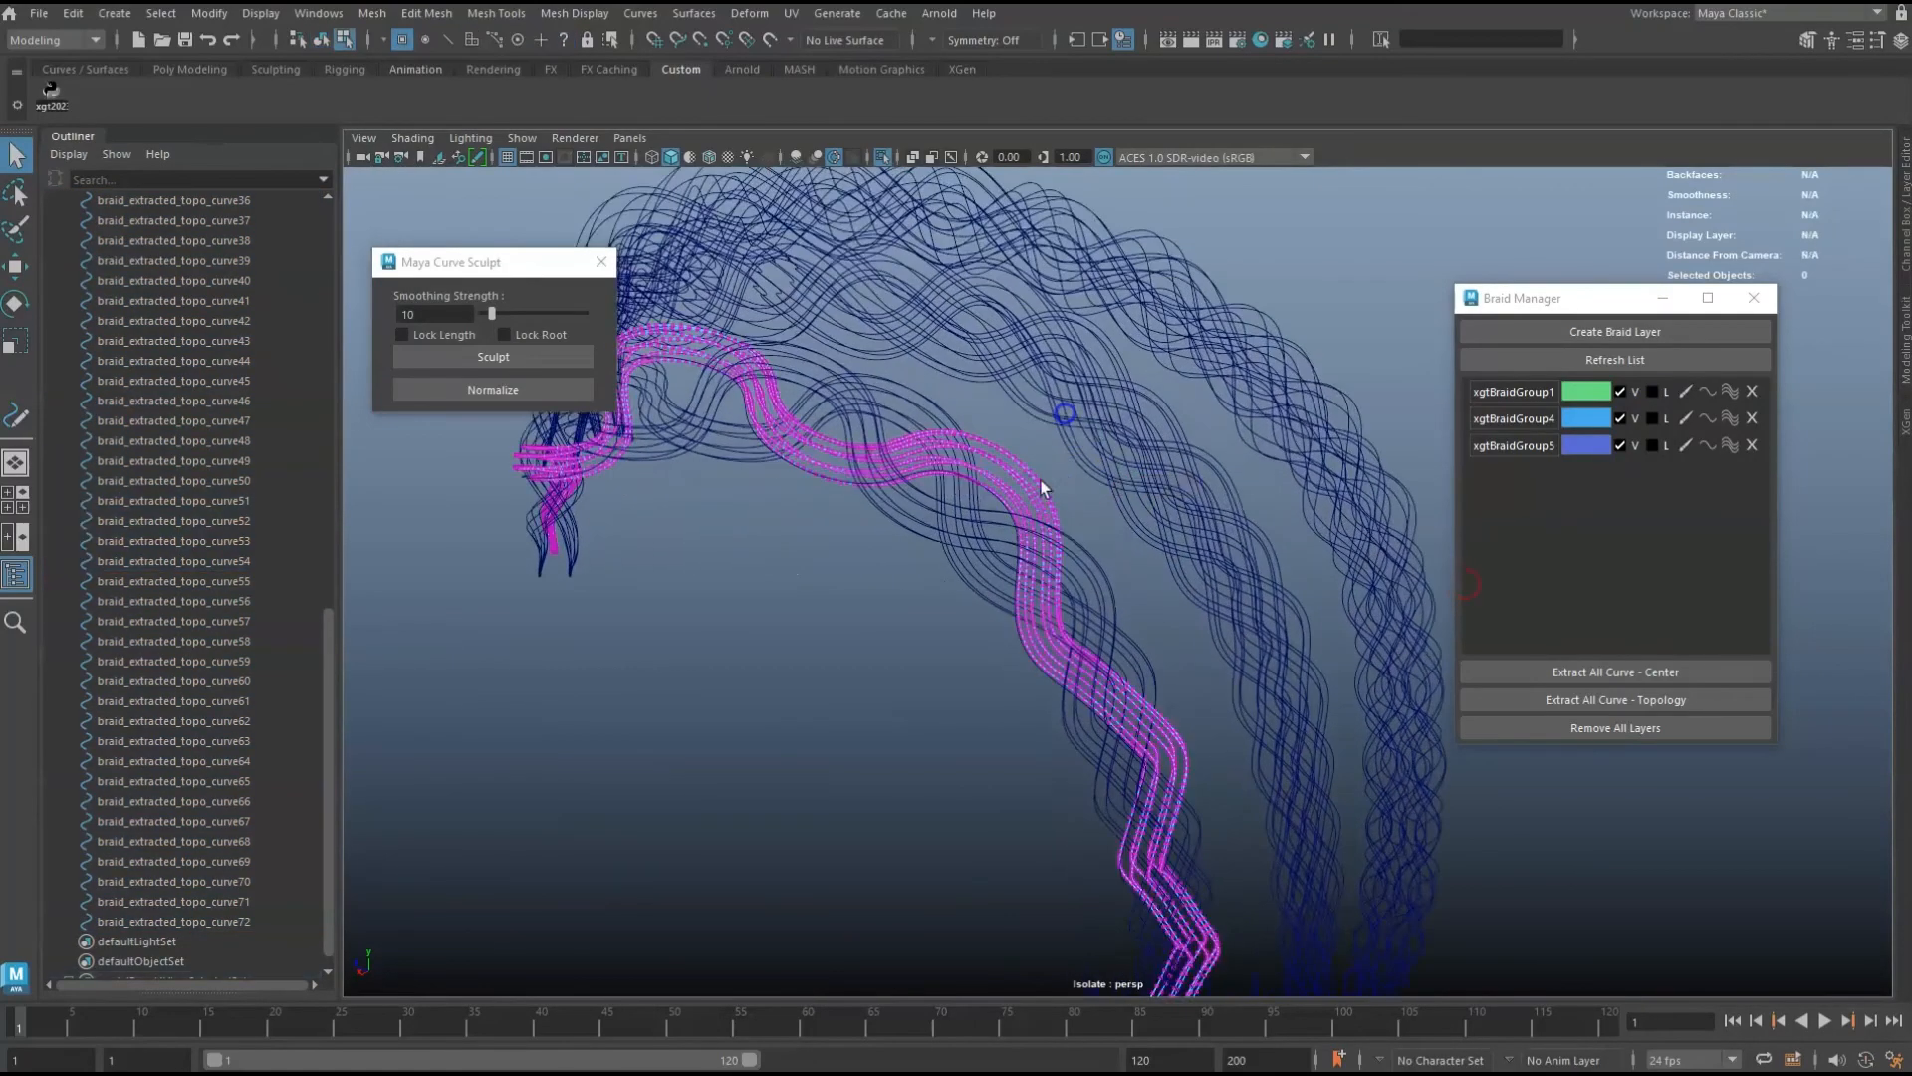
alt+drag(989, 494, 1067, 510)
alt+drag(925, 484, 1158, 465)
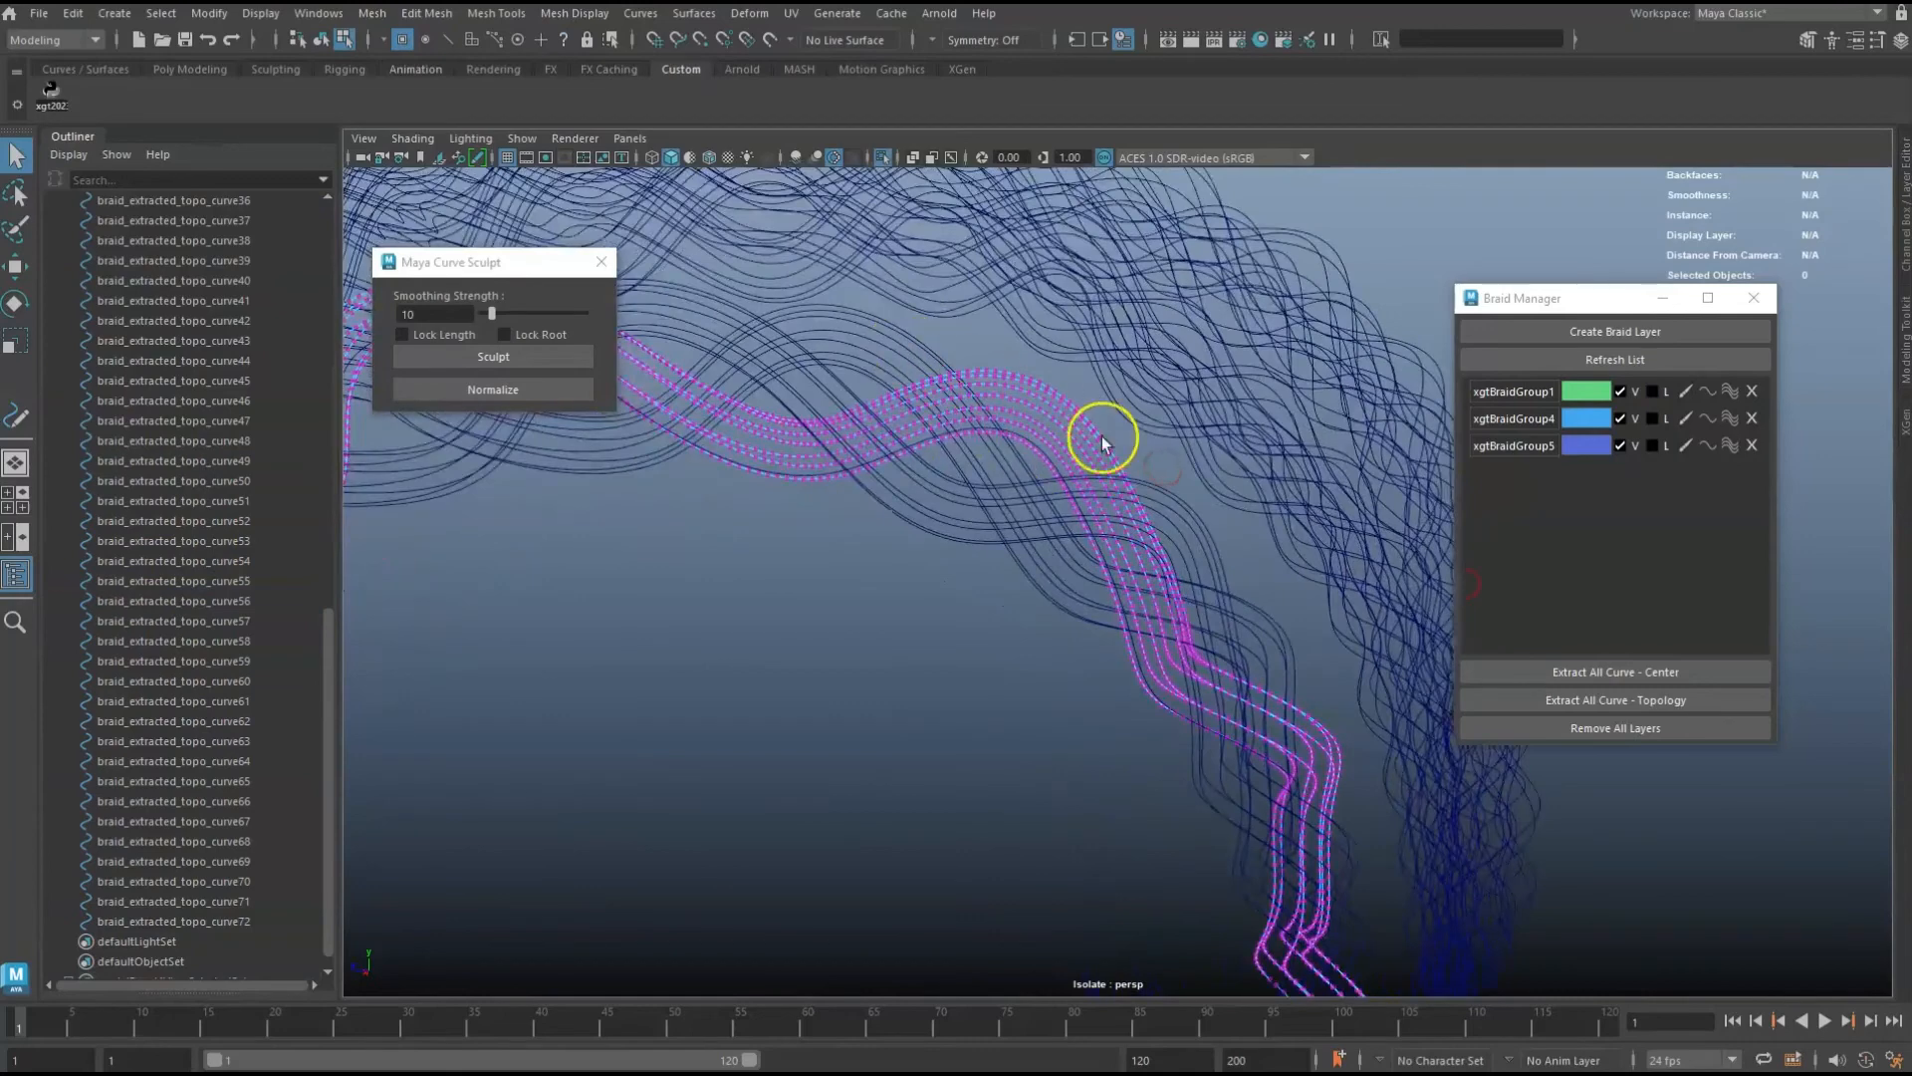
alt+middle_drag(1056, 429, 1114, 450)
key(w)
click(1111, 446)
key(F8)
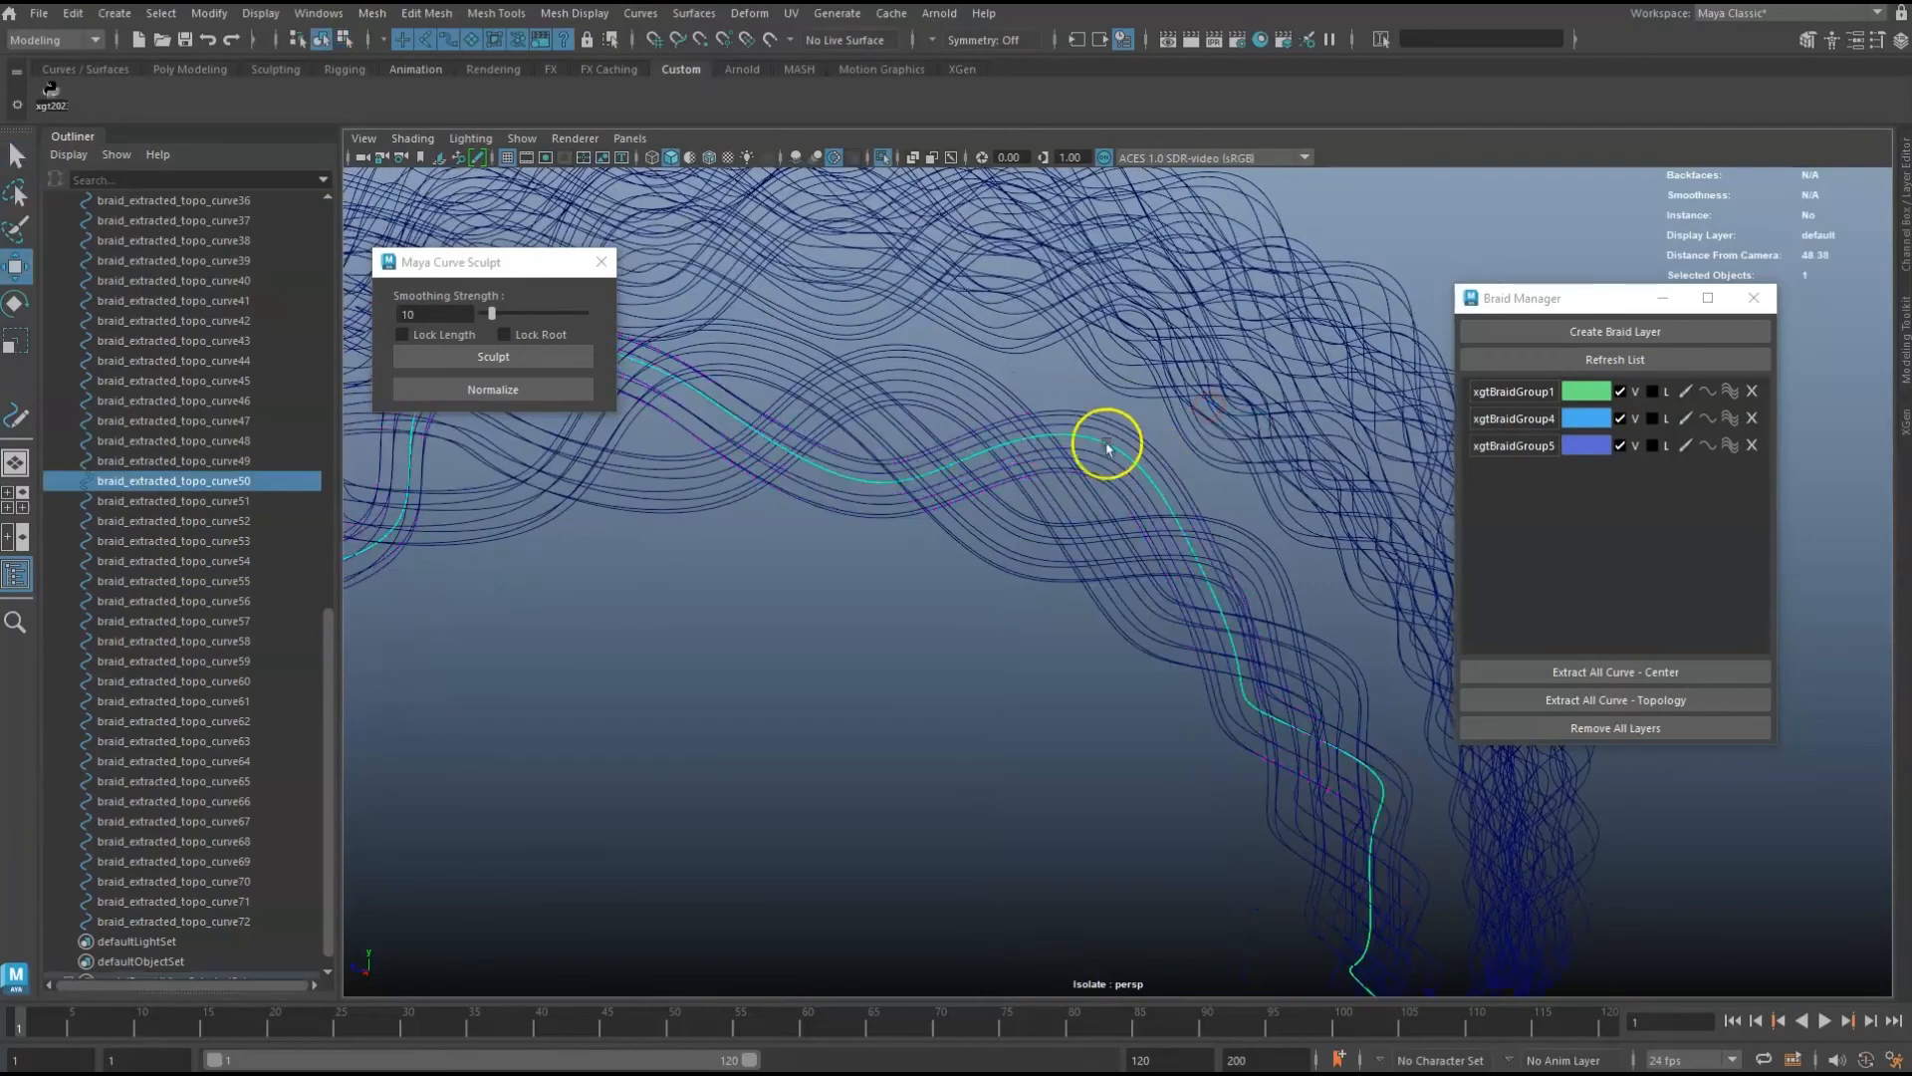
Close the Maya Curve Sculpt and Braid Manager windows and open the Maya Curve Length Based Rebuild tool for the strand curves.
click(608, 276)
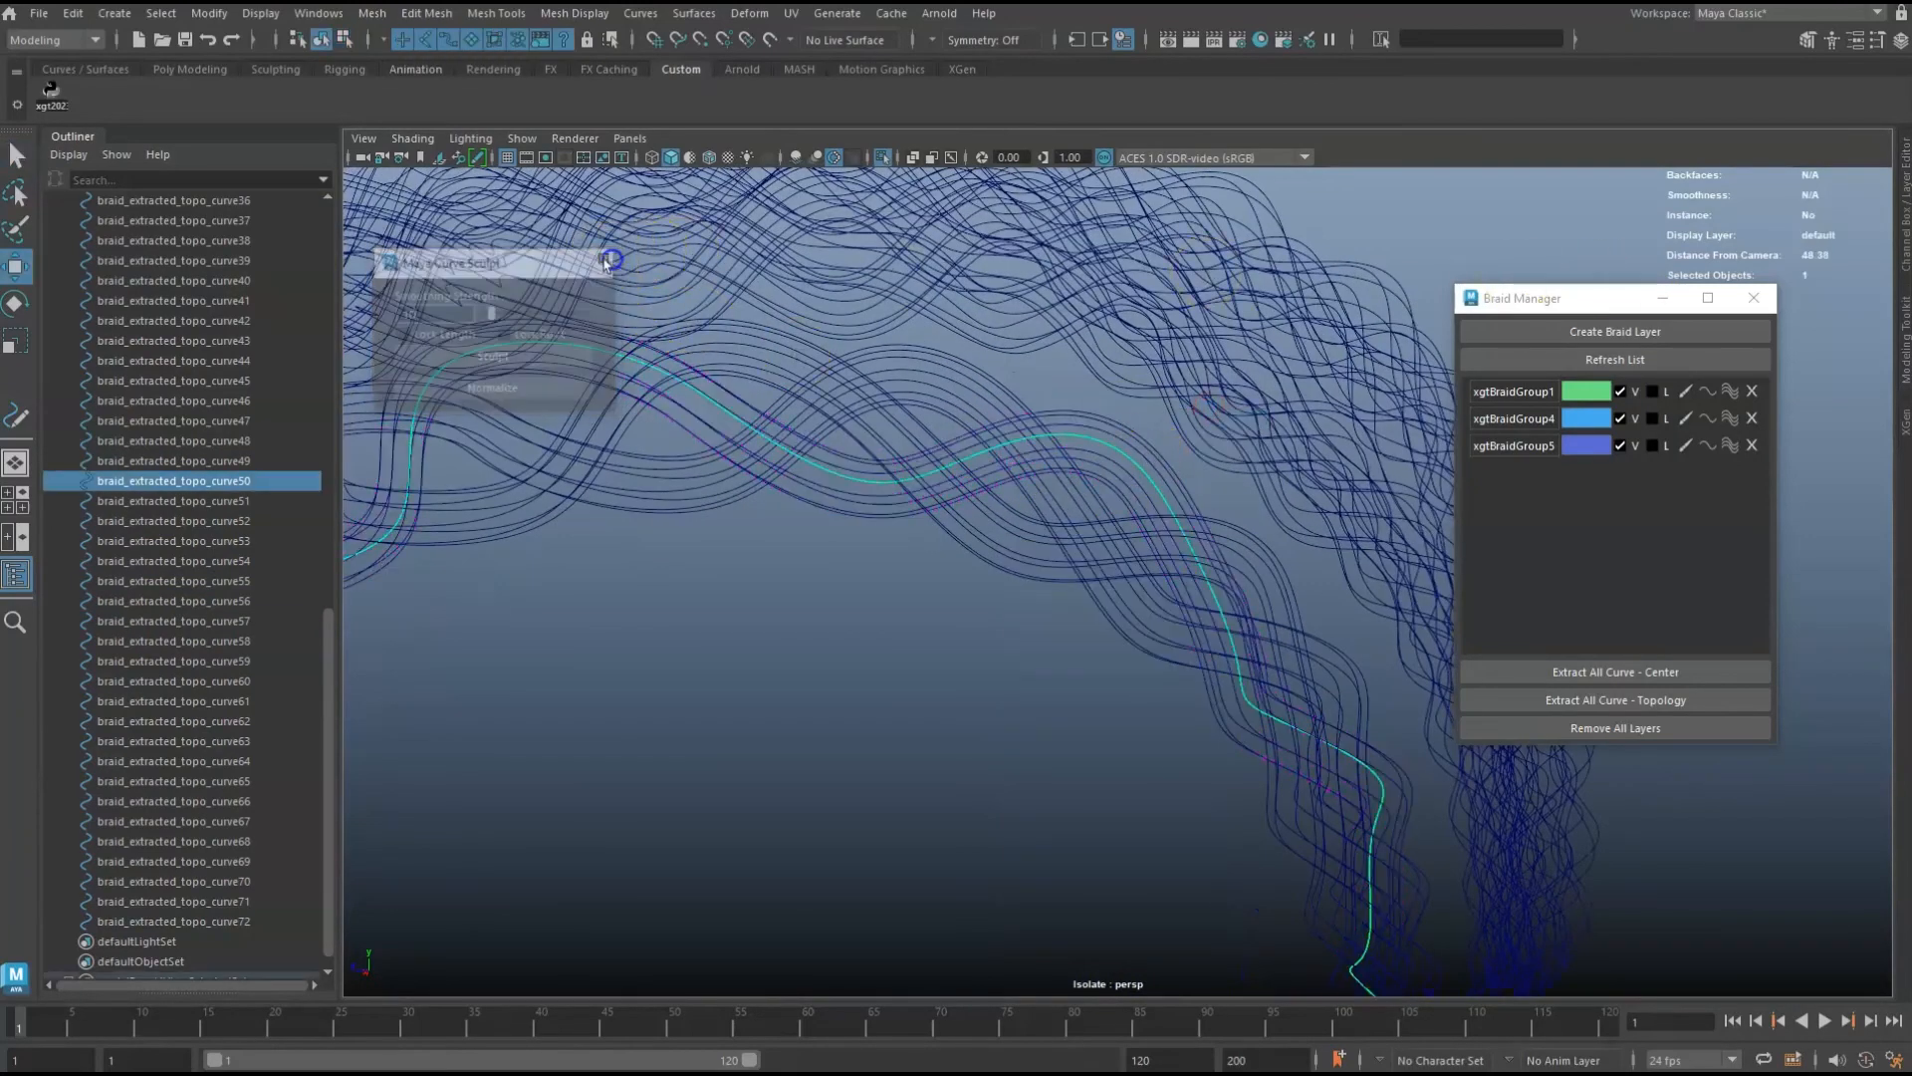
click(602, 261)
click(1753, 298)
mouse_move(1176, 458)
alt+mouse_down()
mouse_move(1075, 482)
mouse_move(968, 590)
mouse_move(551, 267)
alt+mouse_up()
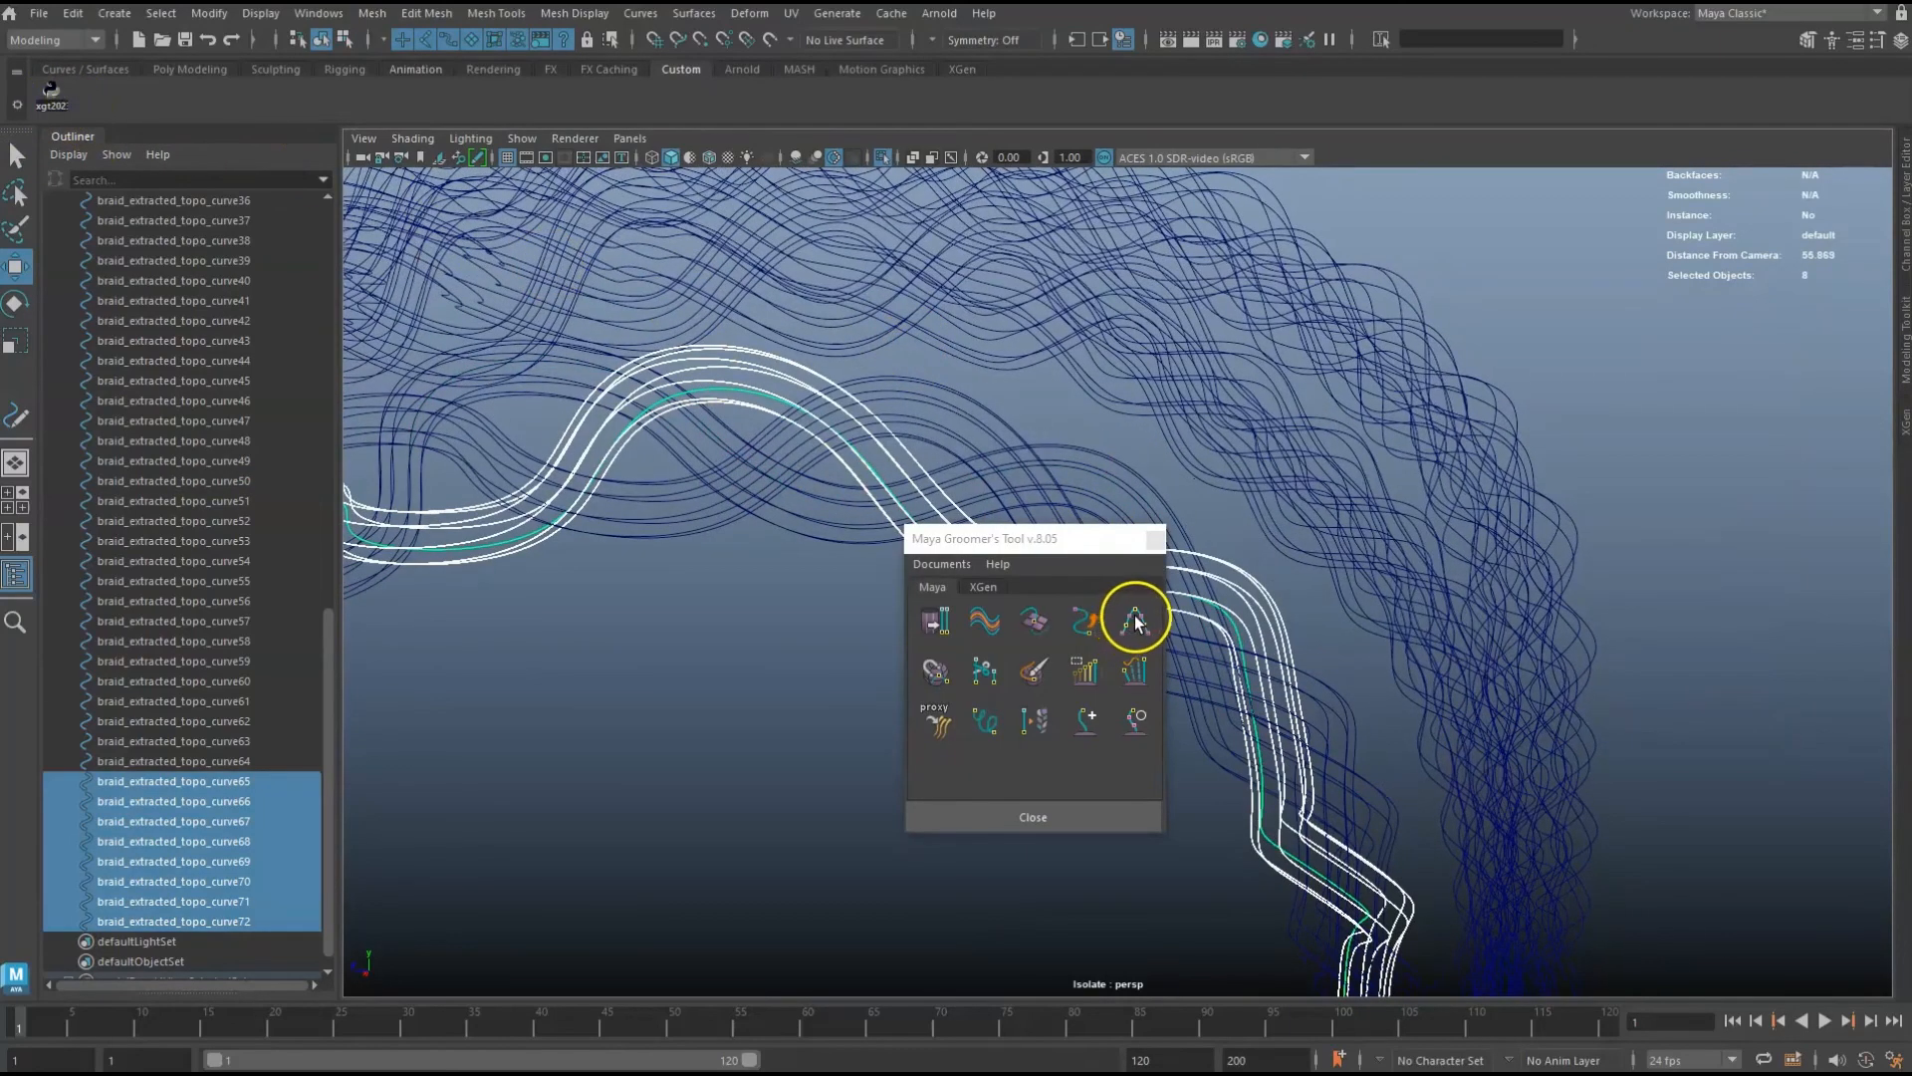
click(1136, 621)
click(1151, 540)
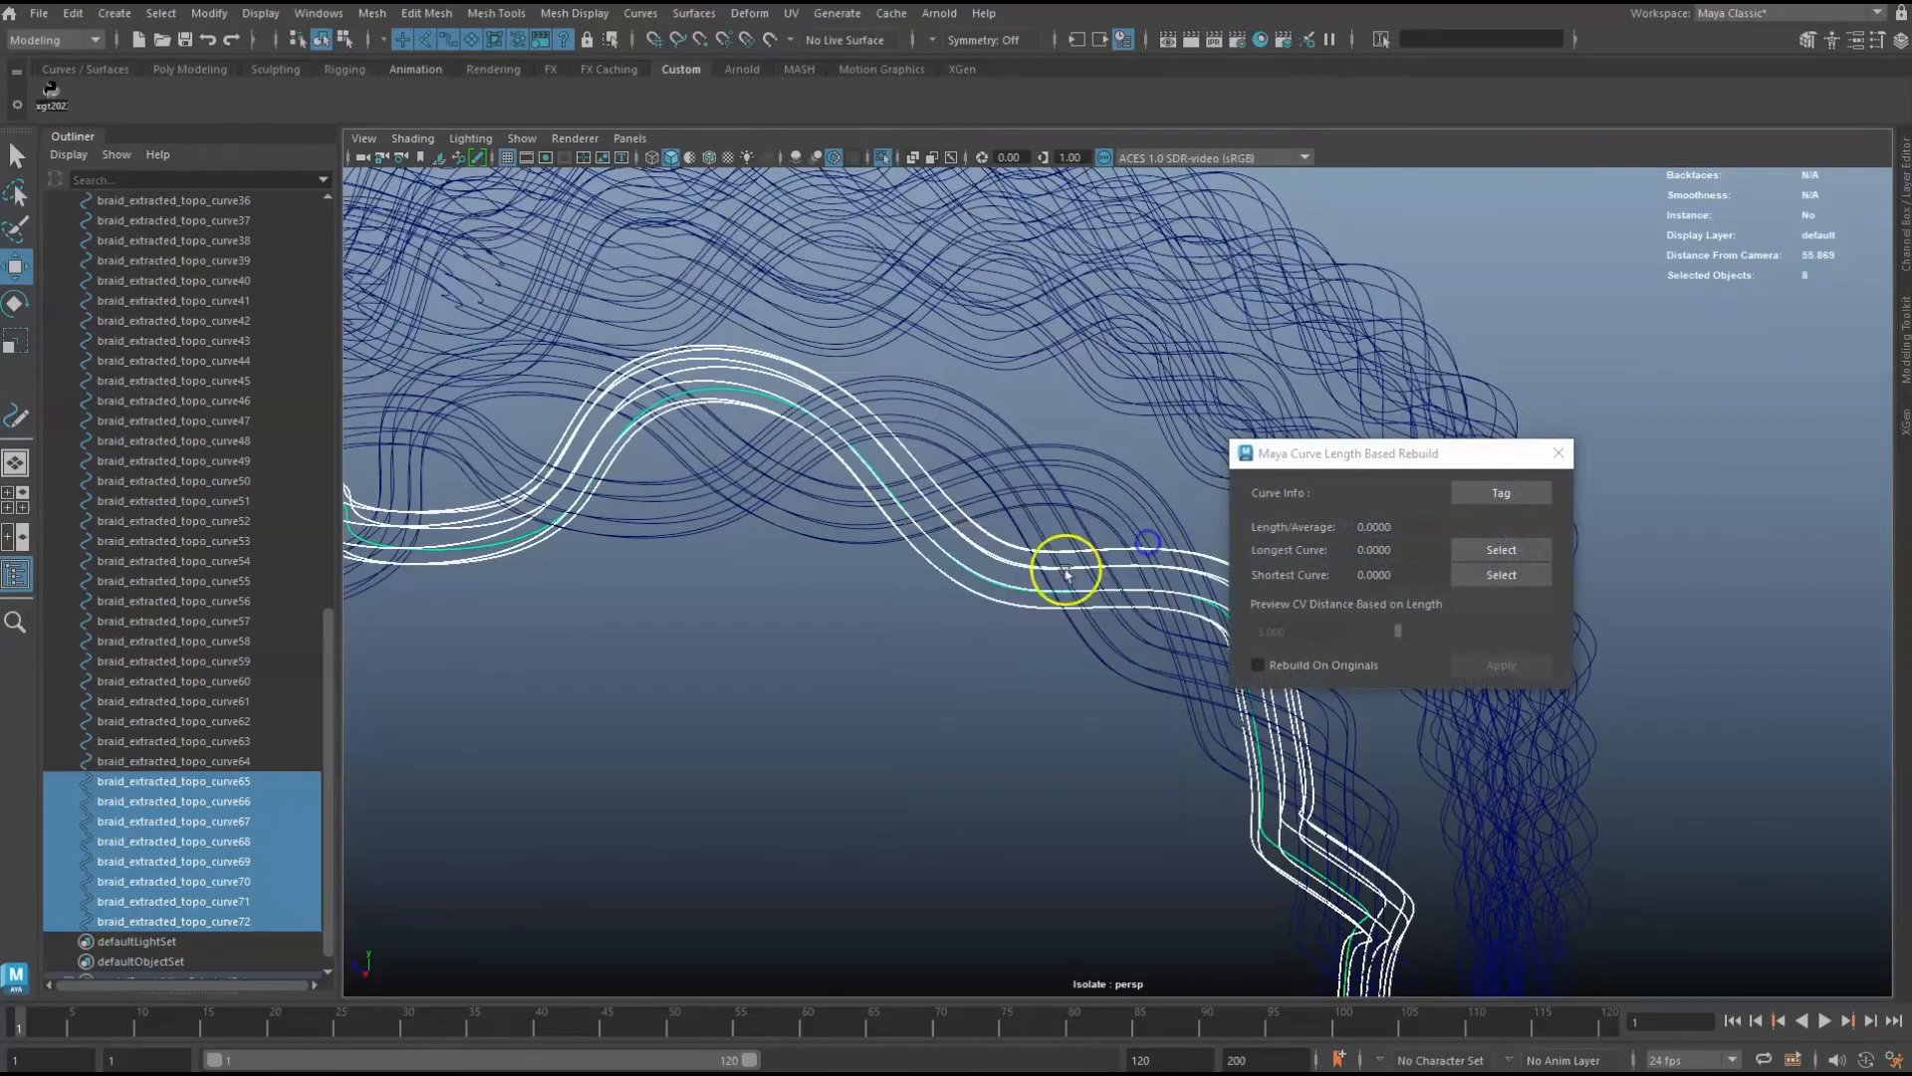
Select all curves of the lowest braid, braid_extracted_topo_curve49 through braid_extracted_topo_curve72, and tag them for the length-based rebuild.
alt+drag(1003, 559, 1102, 555)
alt+right_drag(1085, 582, 1016, 589)
alt+drag(1016, 588, 1005, 594)
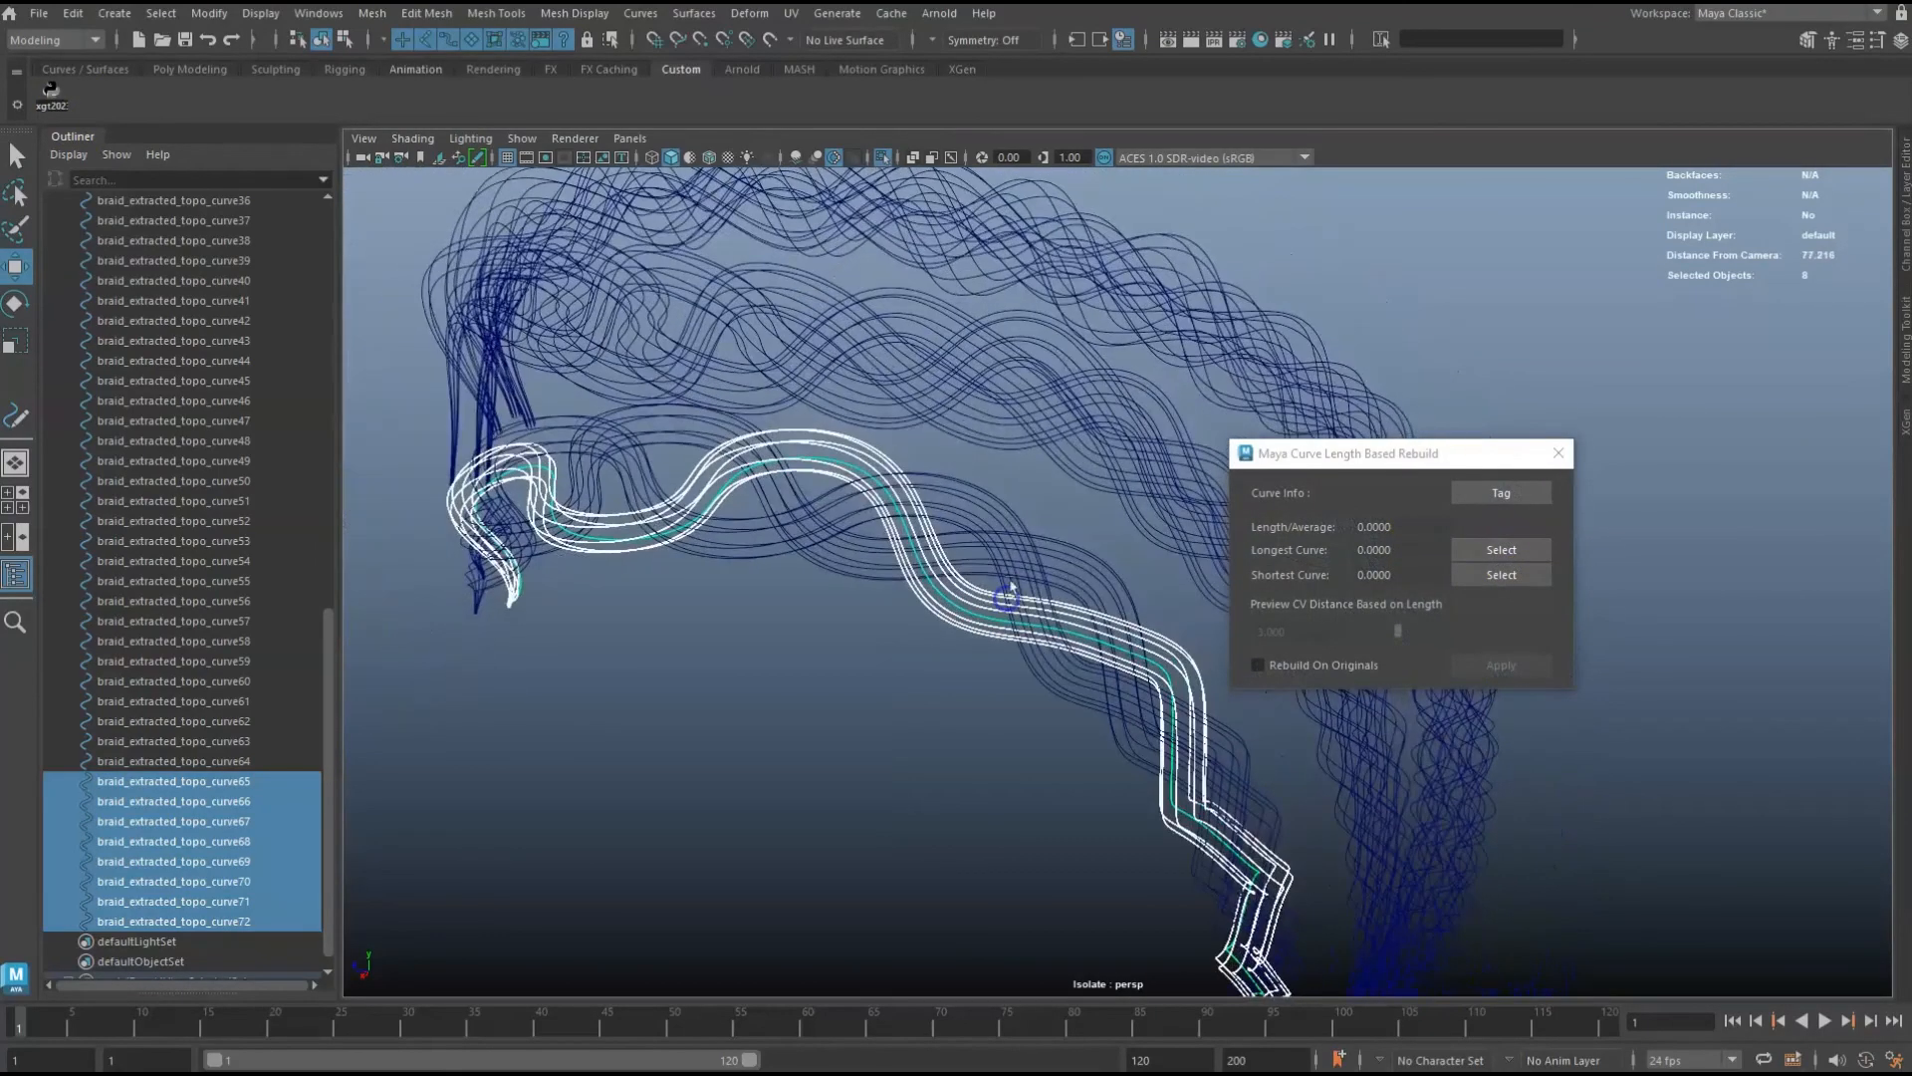
drag(1053, 518, 941, 687)
alt+drag(936, 690, 926, 697)
click(1501, 498)
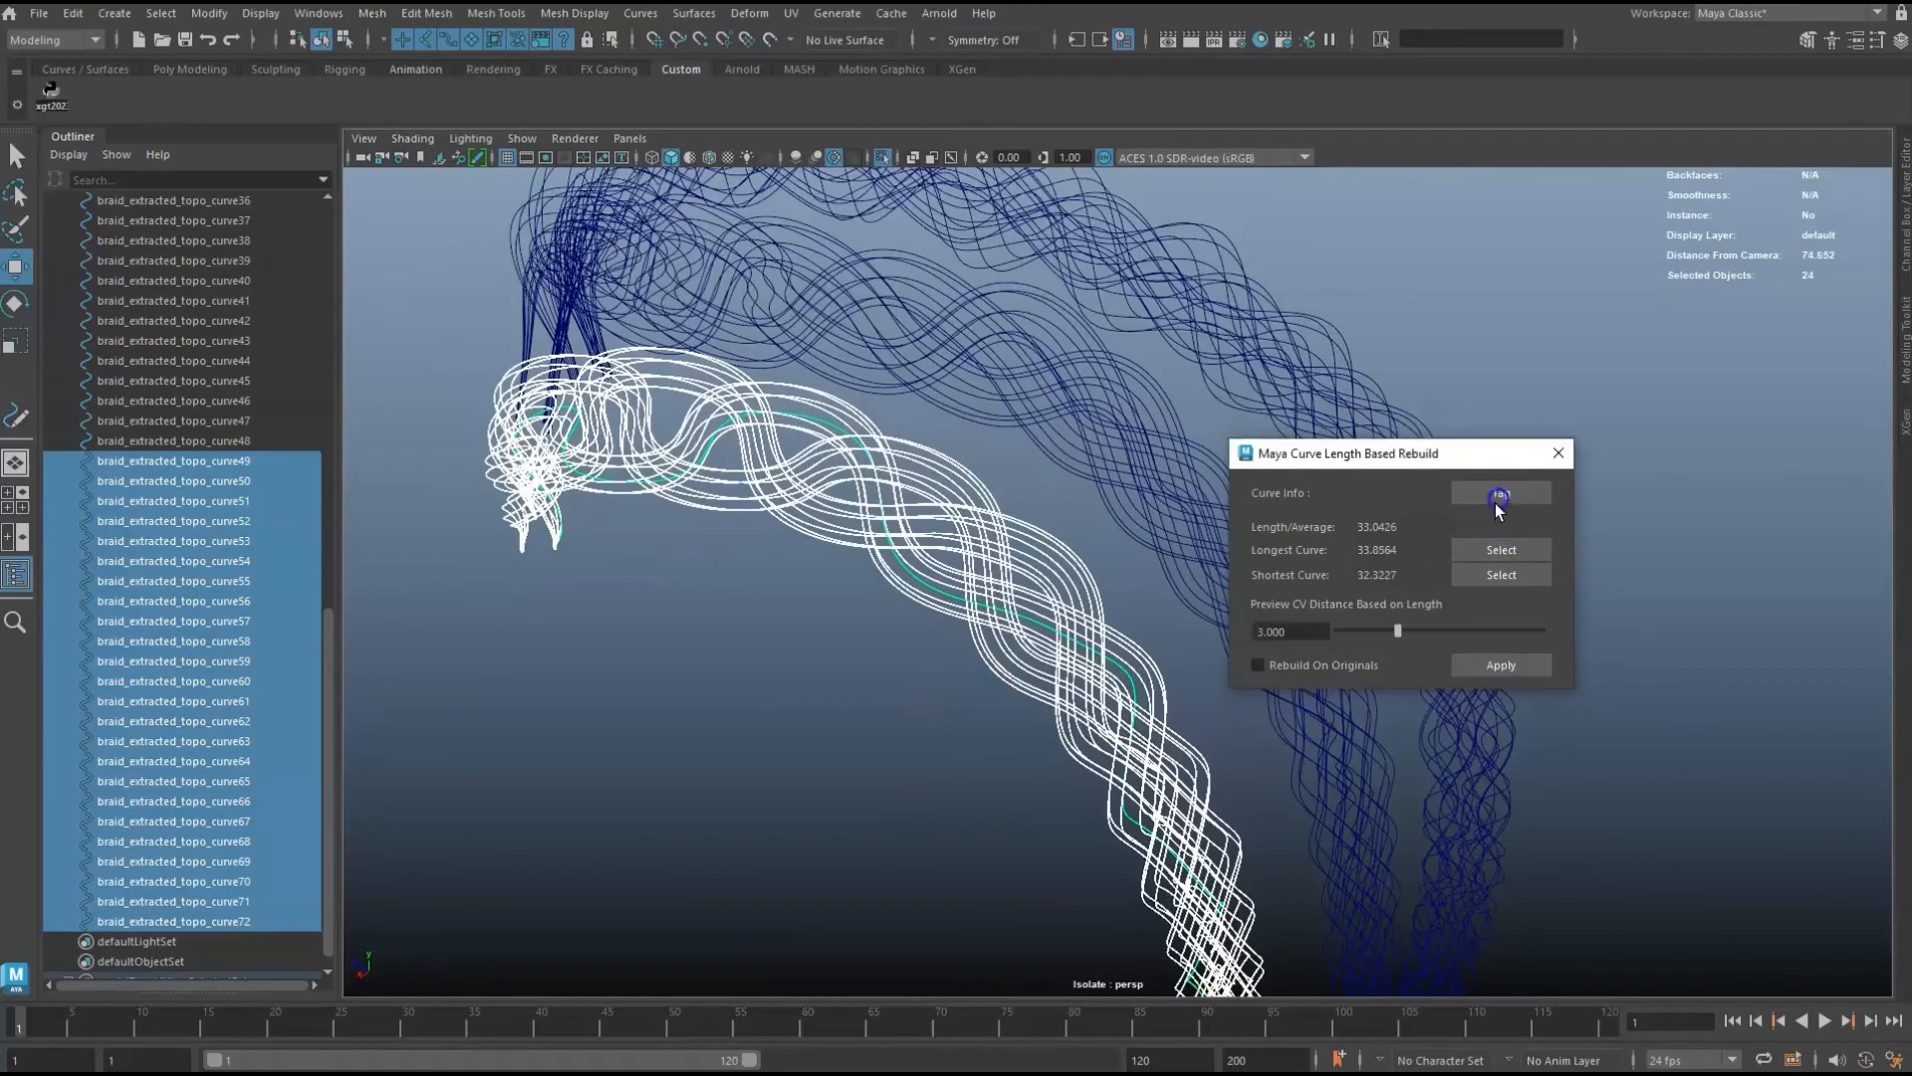
Preview the CV distance at 3.400, reduce it to about 1.23, and apply the rebuild with Rebuild On Originals enabled.
mouse_move(1397, 629)
mouse_down()
mouse_move(1350, 634)
mouse_move(1406, 635)
mouse_up()
click(1119, 596)
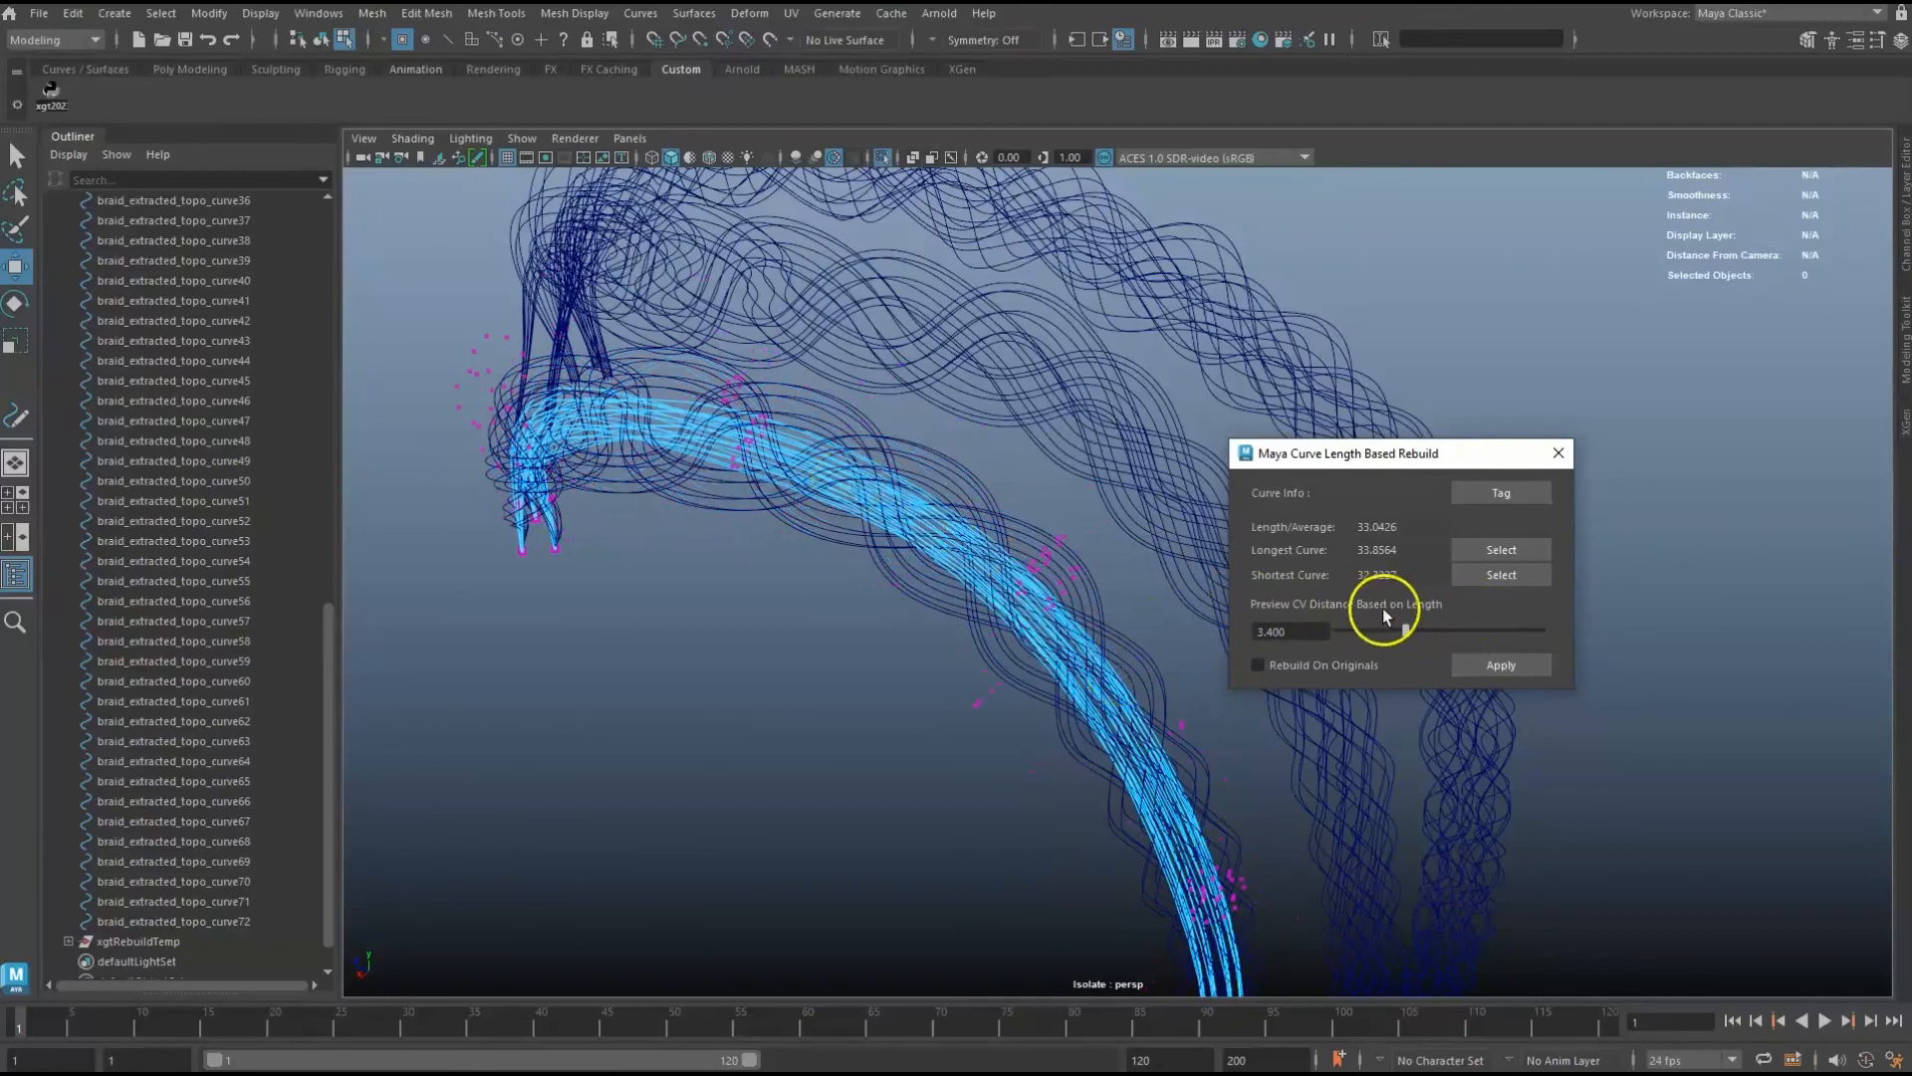
drag(1373, 635, 1361, 631)
alt+drag(1005, 595, 1112, 585)
alt+drag(1031, 490, 1049, 374)
alt+drag(1185, 642, 1138, 647)
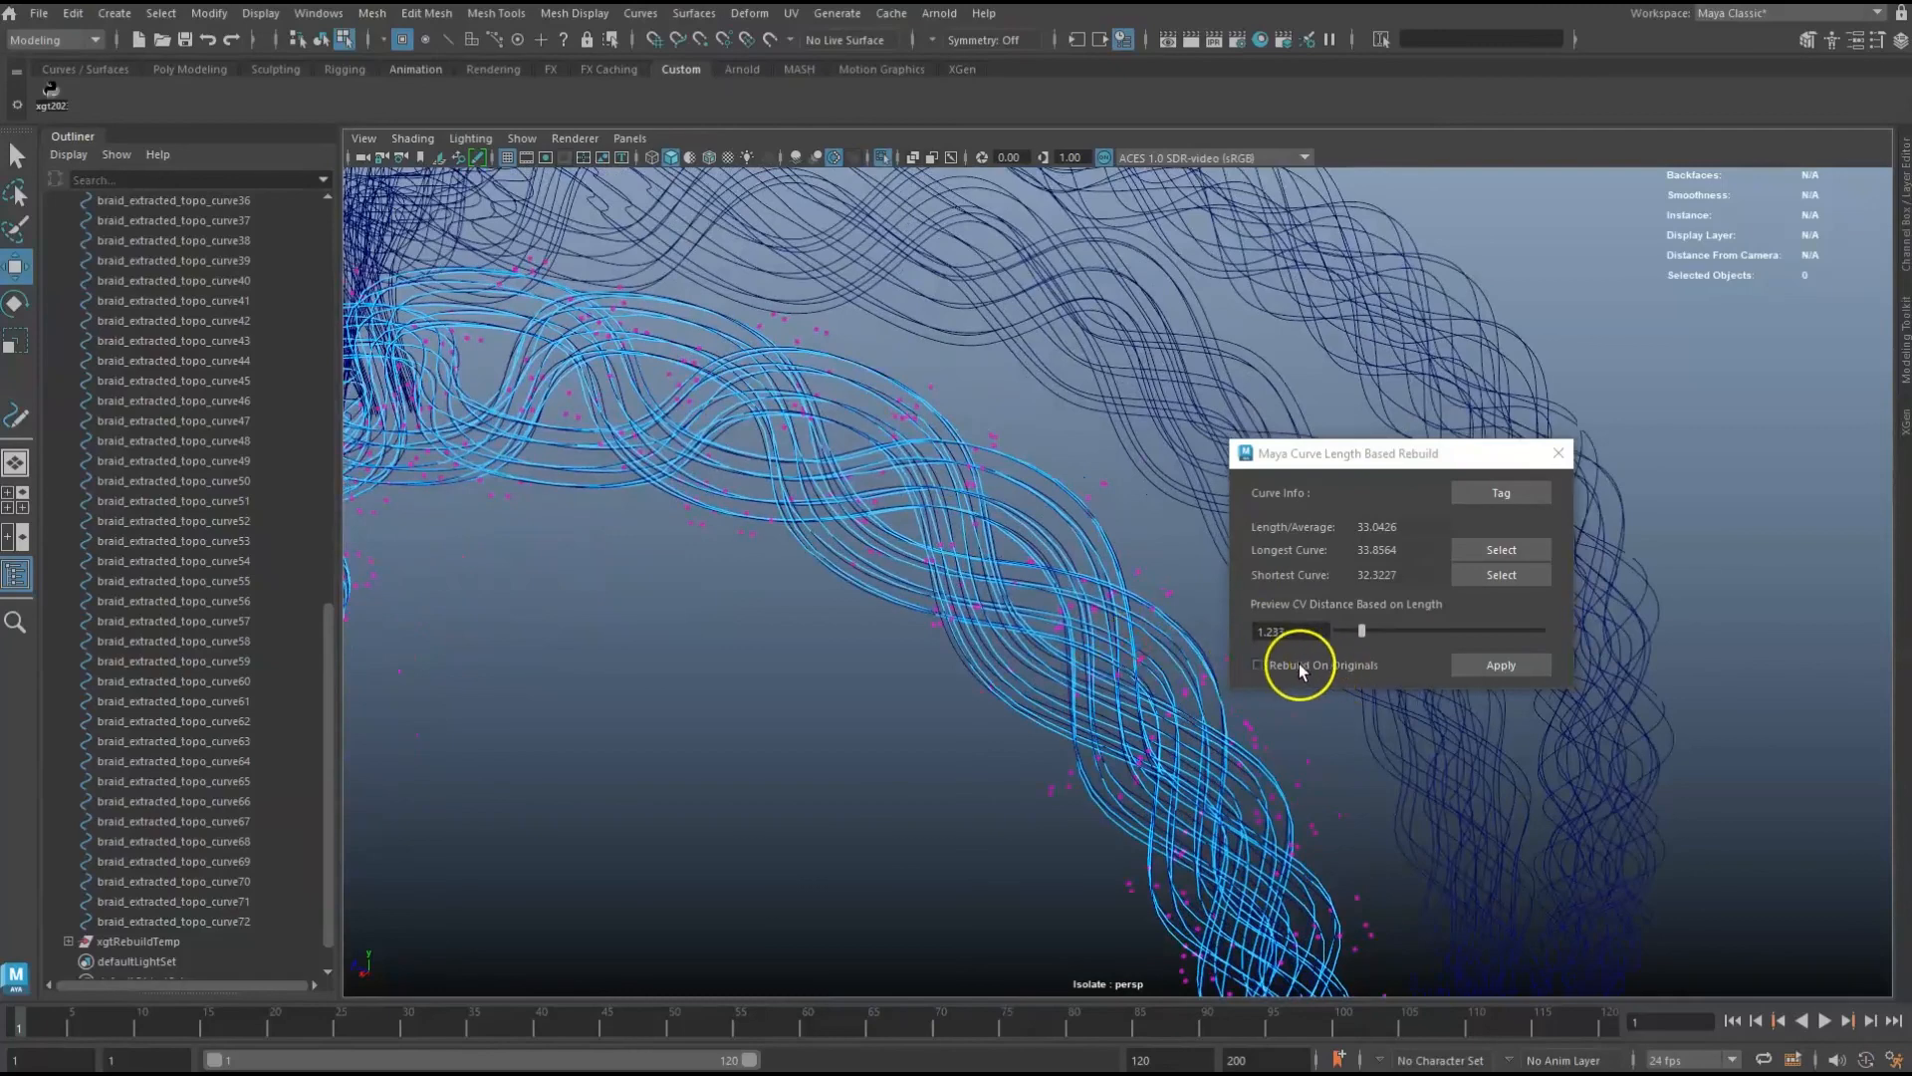
click(1295, 666)
click(1484, 666)
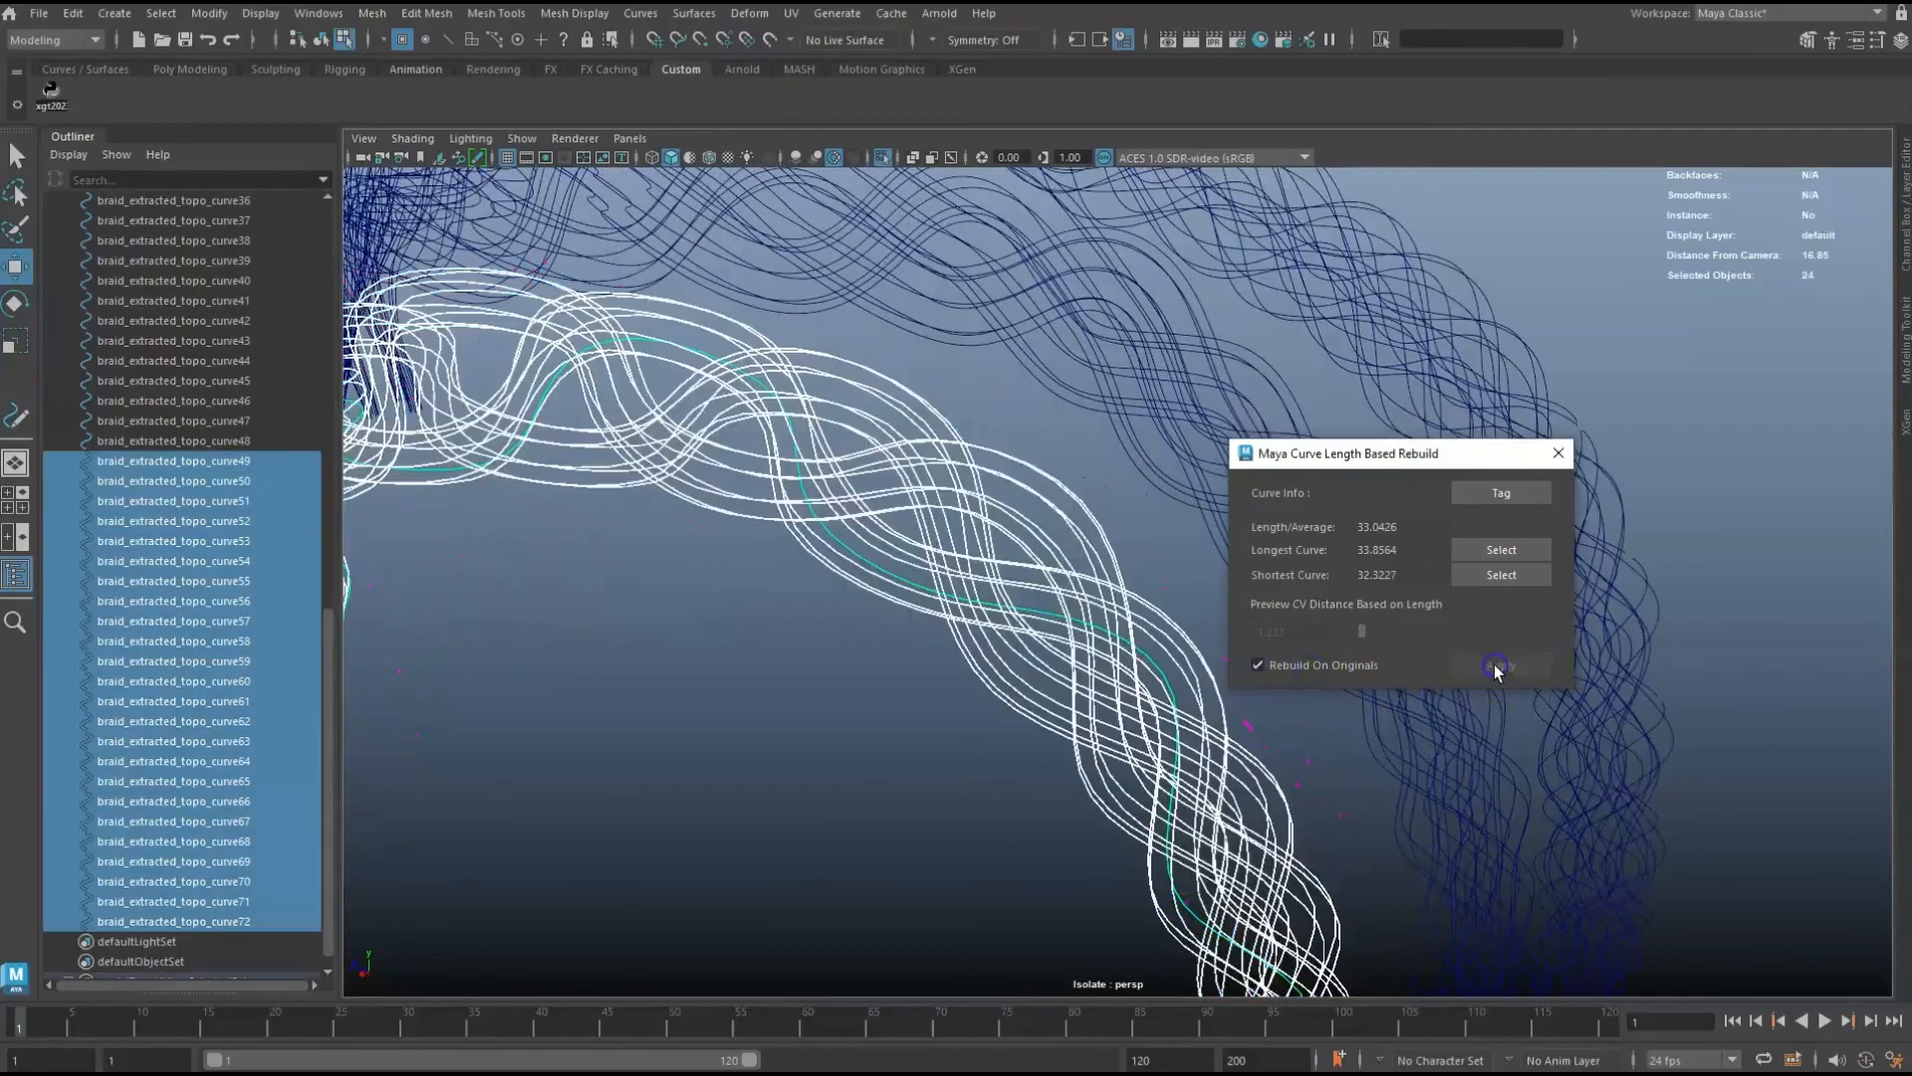
Examine the control vertices of the rebuilt braid curves and check the shape of individual curves in object selection.
alt+drag(986, 628, 988, 602)
key(q)
drag(1013, 492, 1032, 391)
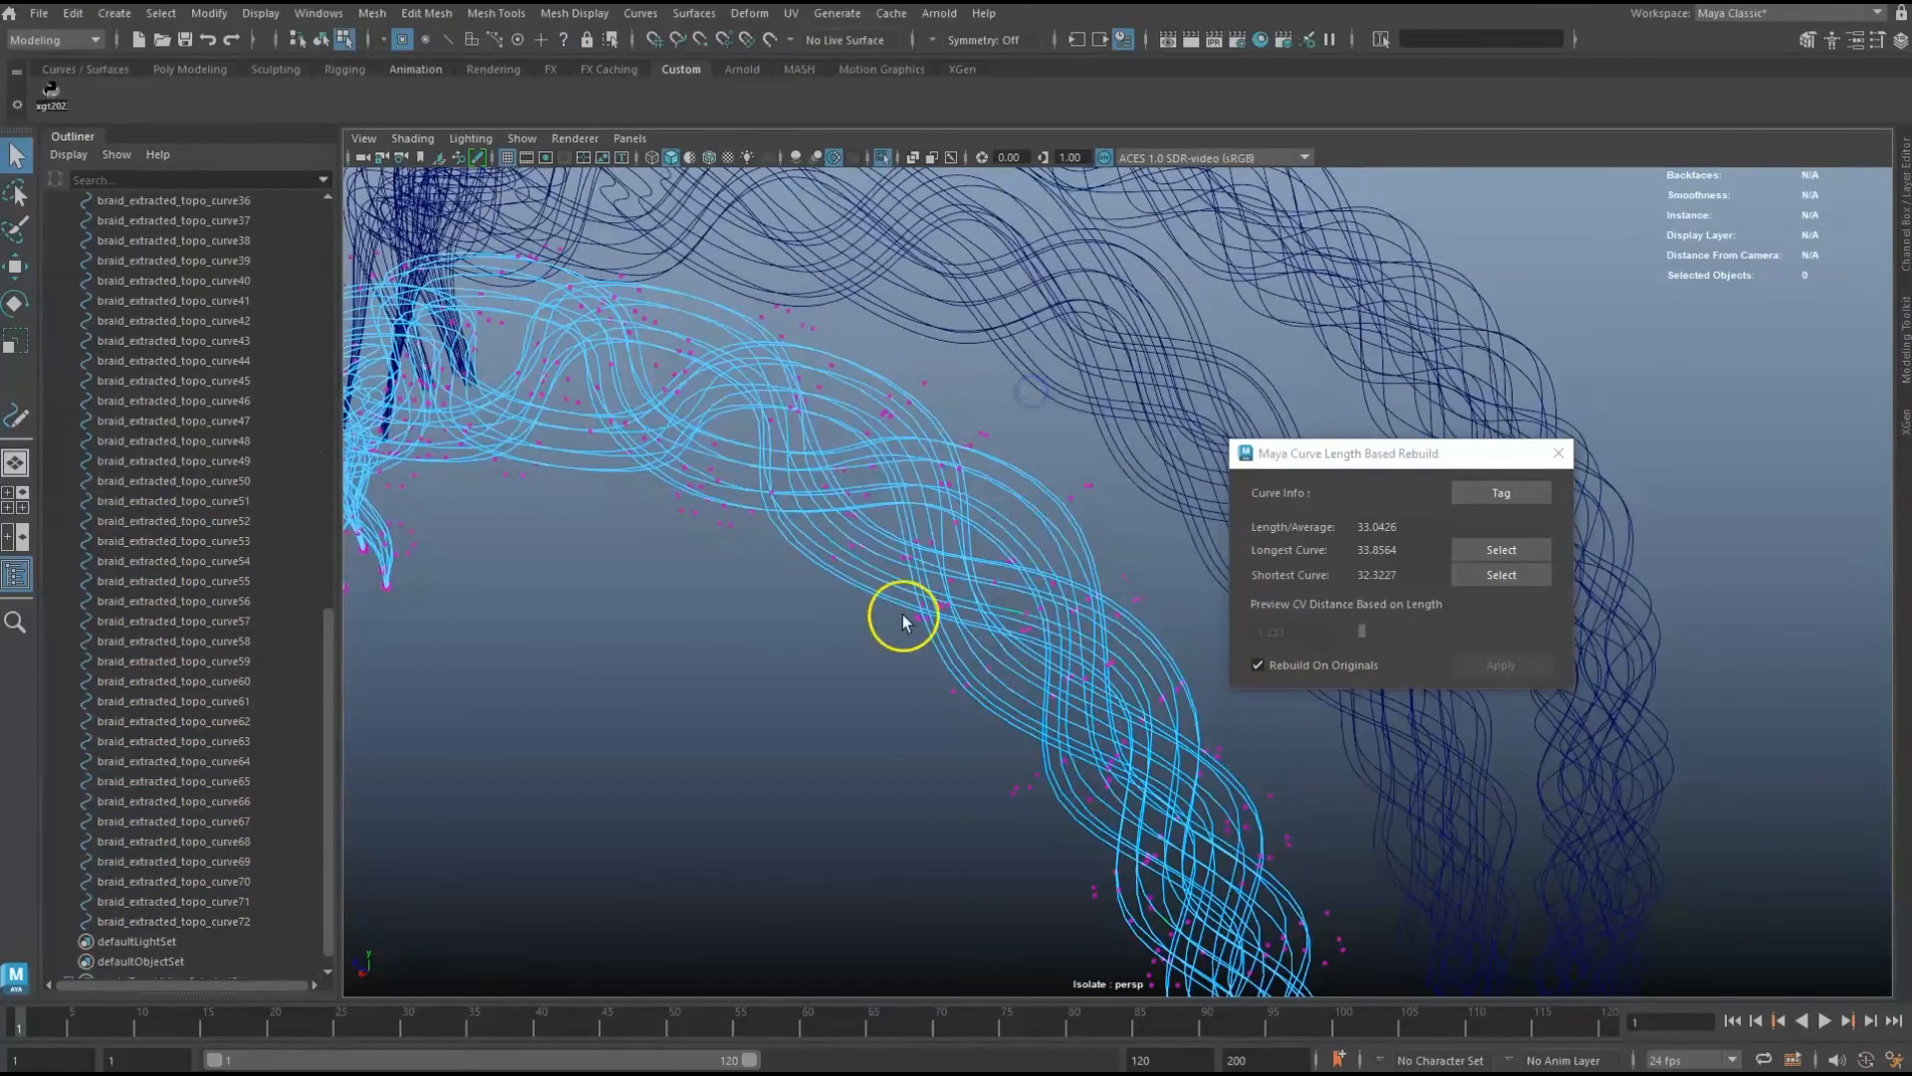
alt+right_drag(968, 554, 823, 504)
right_drag(940, 483, 1027, 456)
key(w)
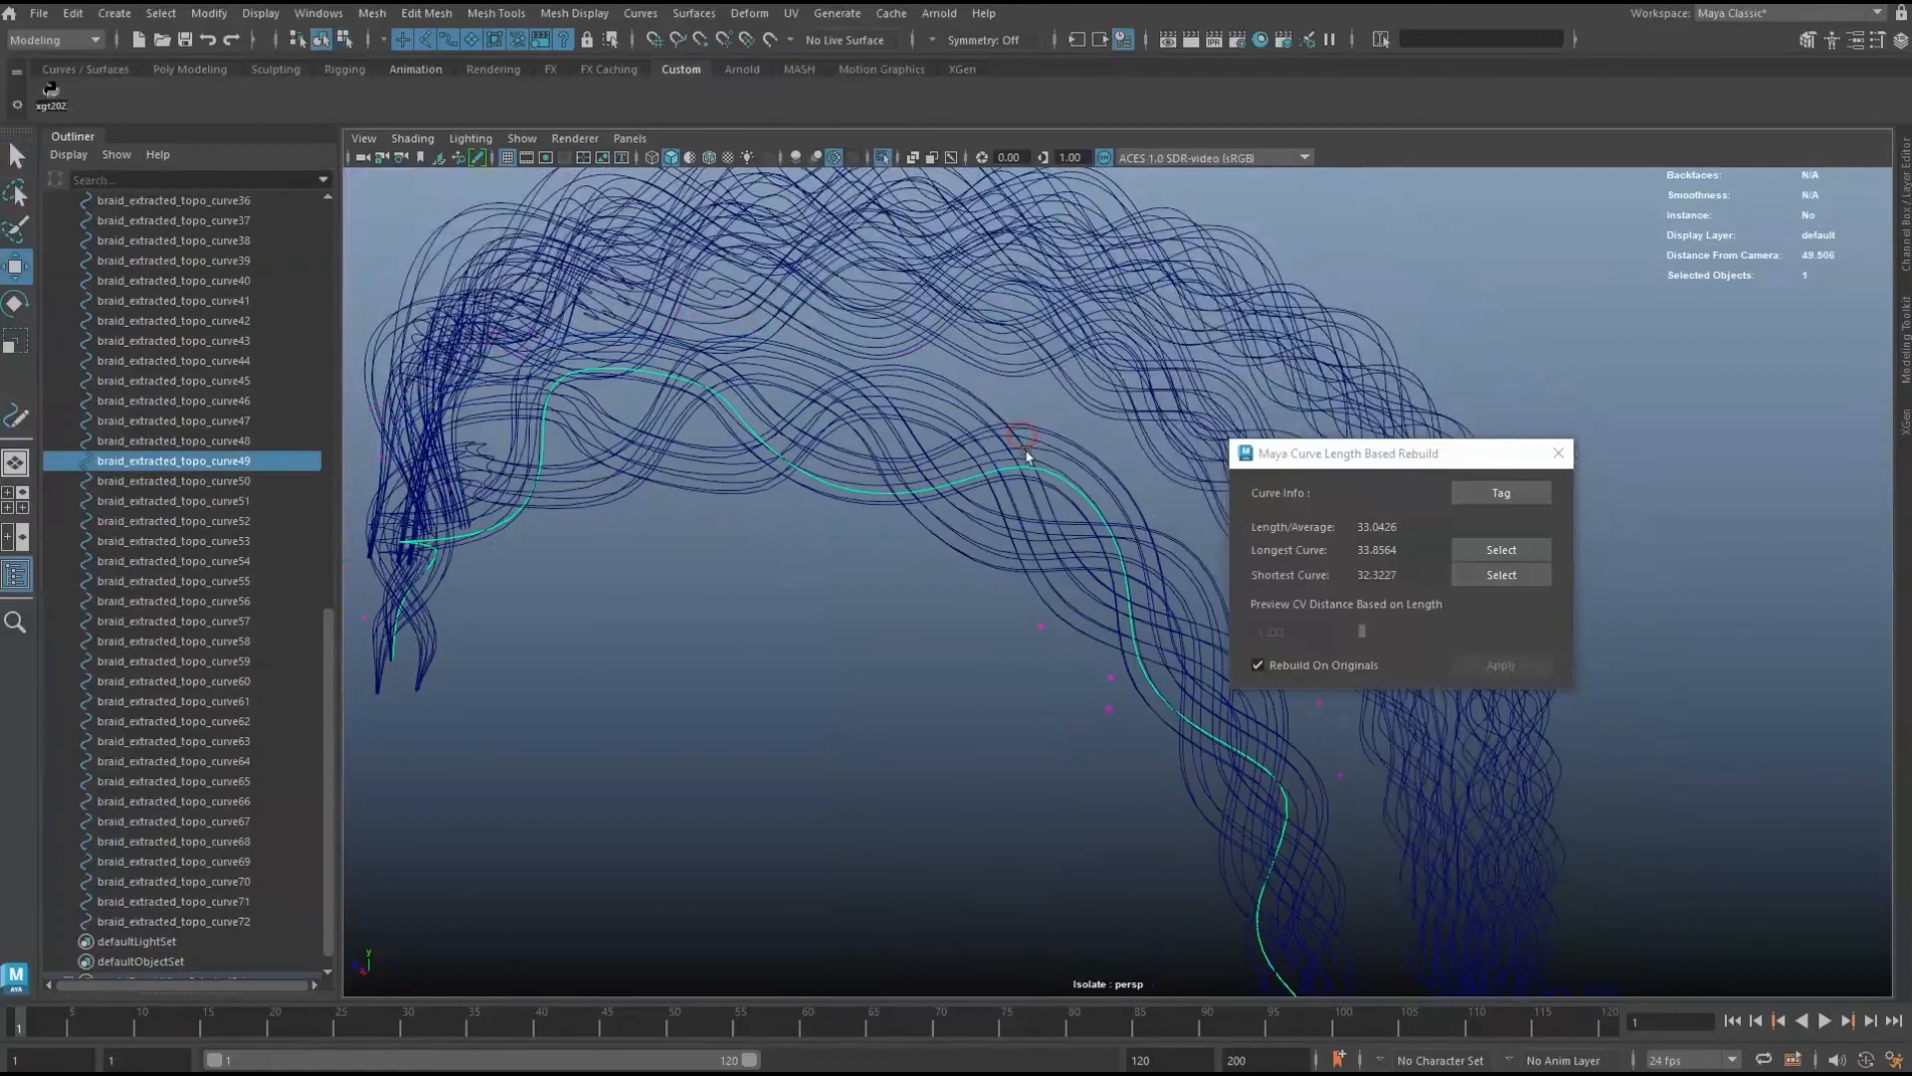
alt+drag(1029, 457, 1022, 448)
click(1041, 423)
alt+right_drag(1070, 455, 867, 452)
alt+drag(846, 456, 866, 478)
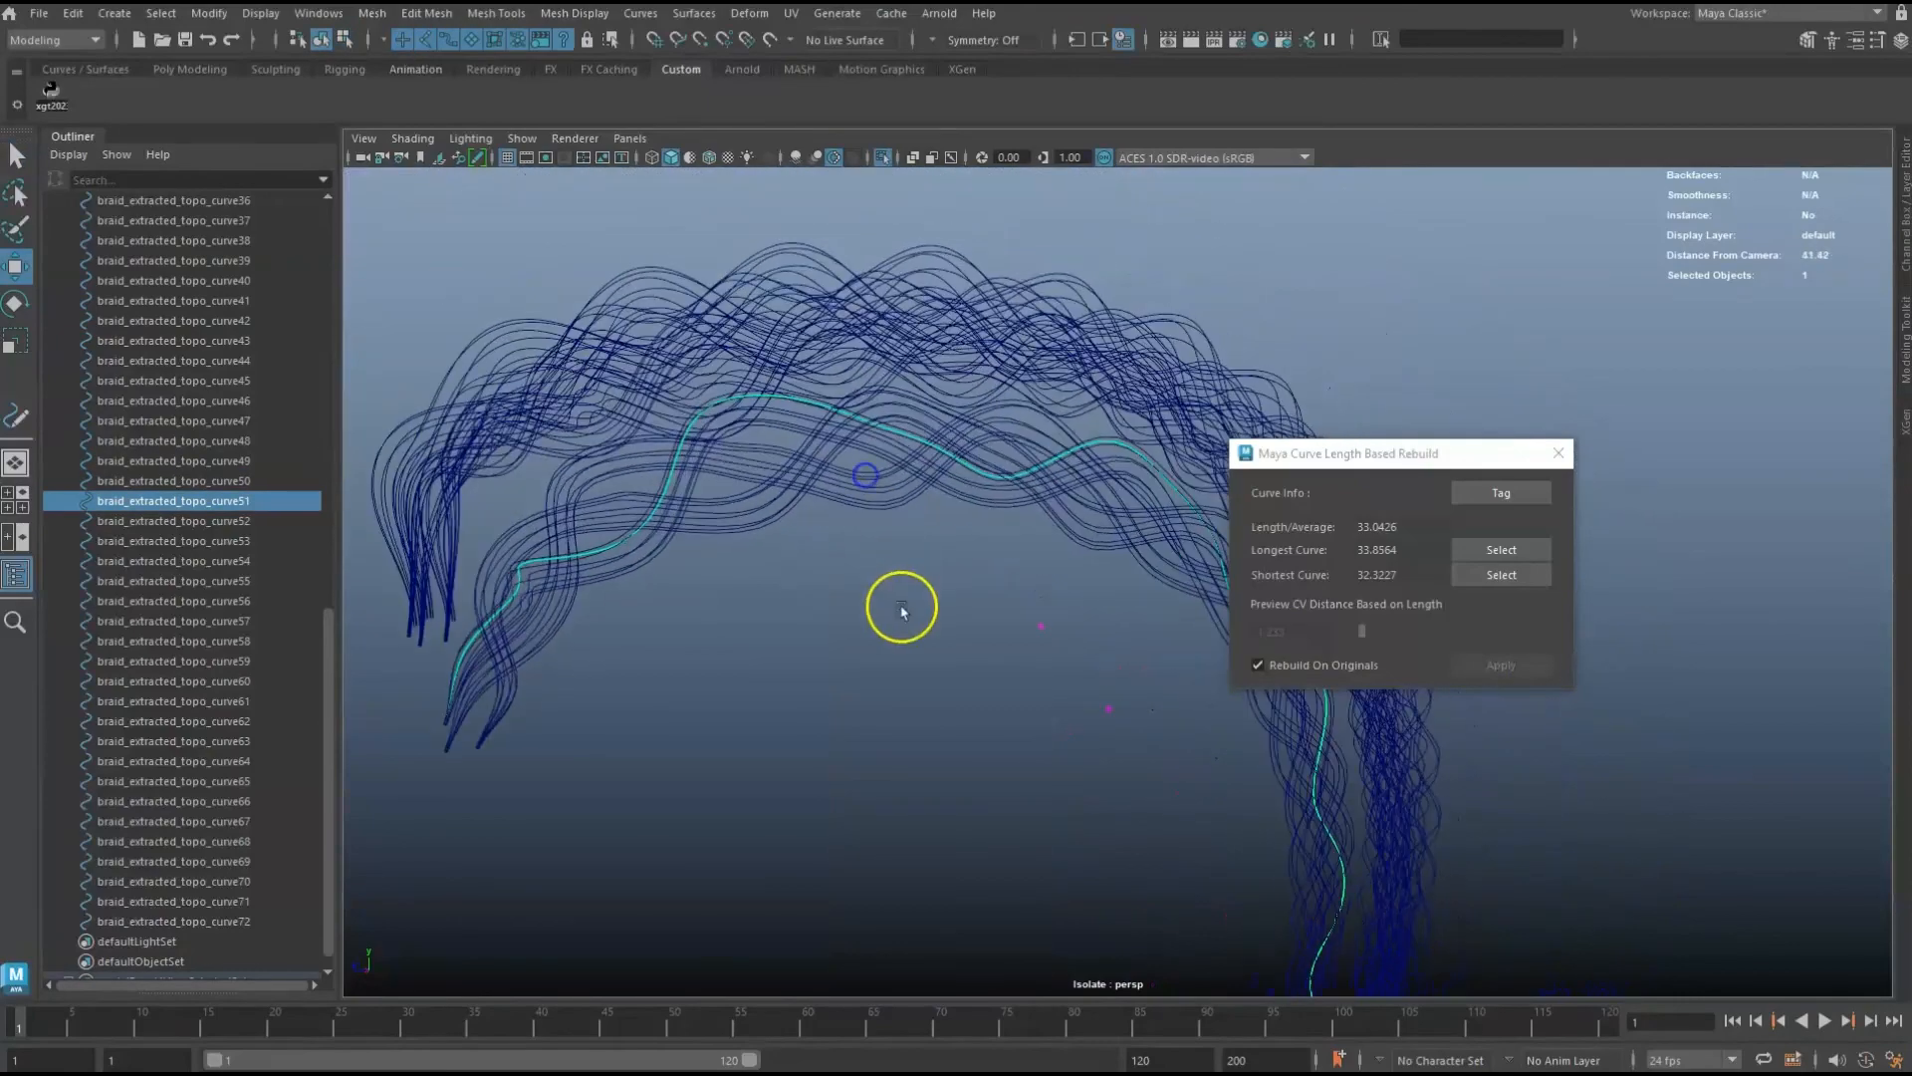
Restore the full scene from isolation and hide the lowest braid's mesh to expose its rebuilt curves on the head.
click(901, 608)
key(ctrl+1)
alt+drag(911, 608, 1016, 518)
click(1009, 505)
key(ctrl+h)
alt+middle_drag(953, 520, 944, 448)
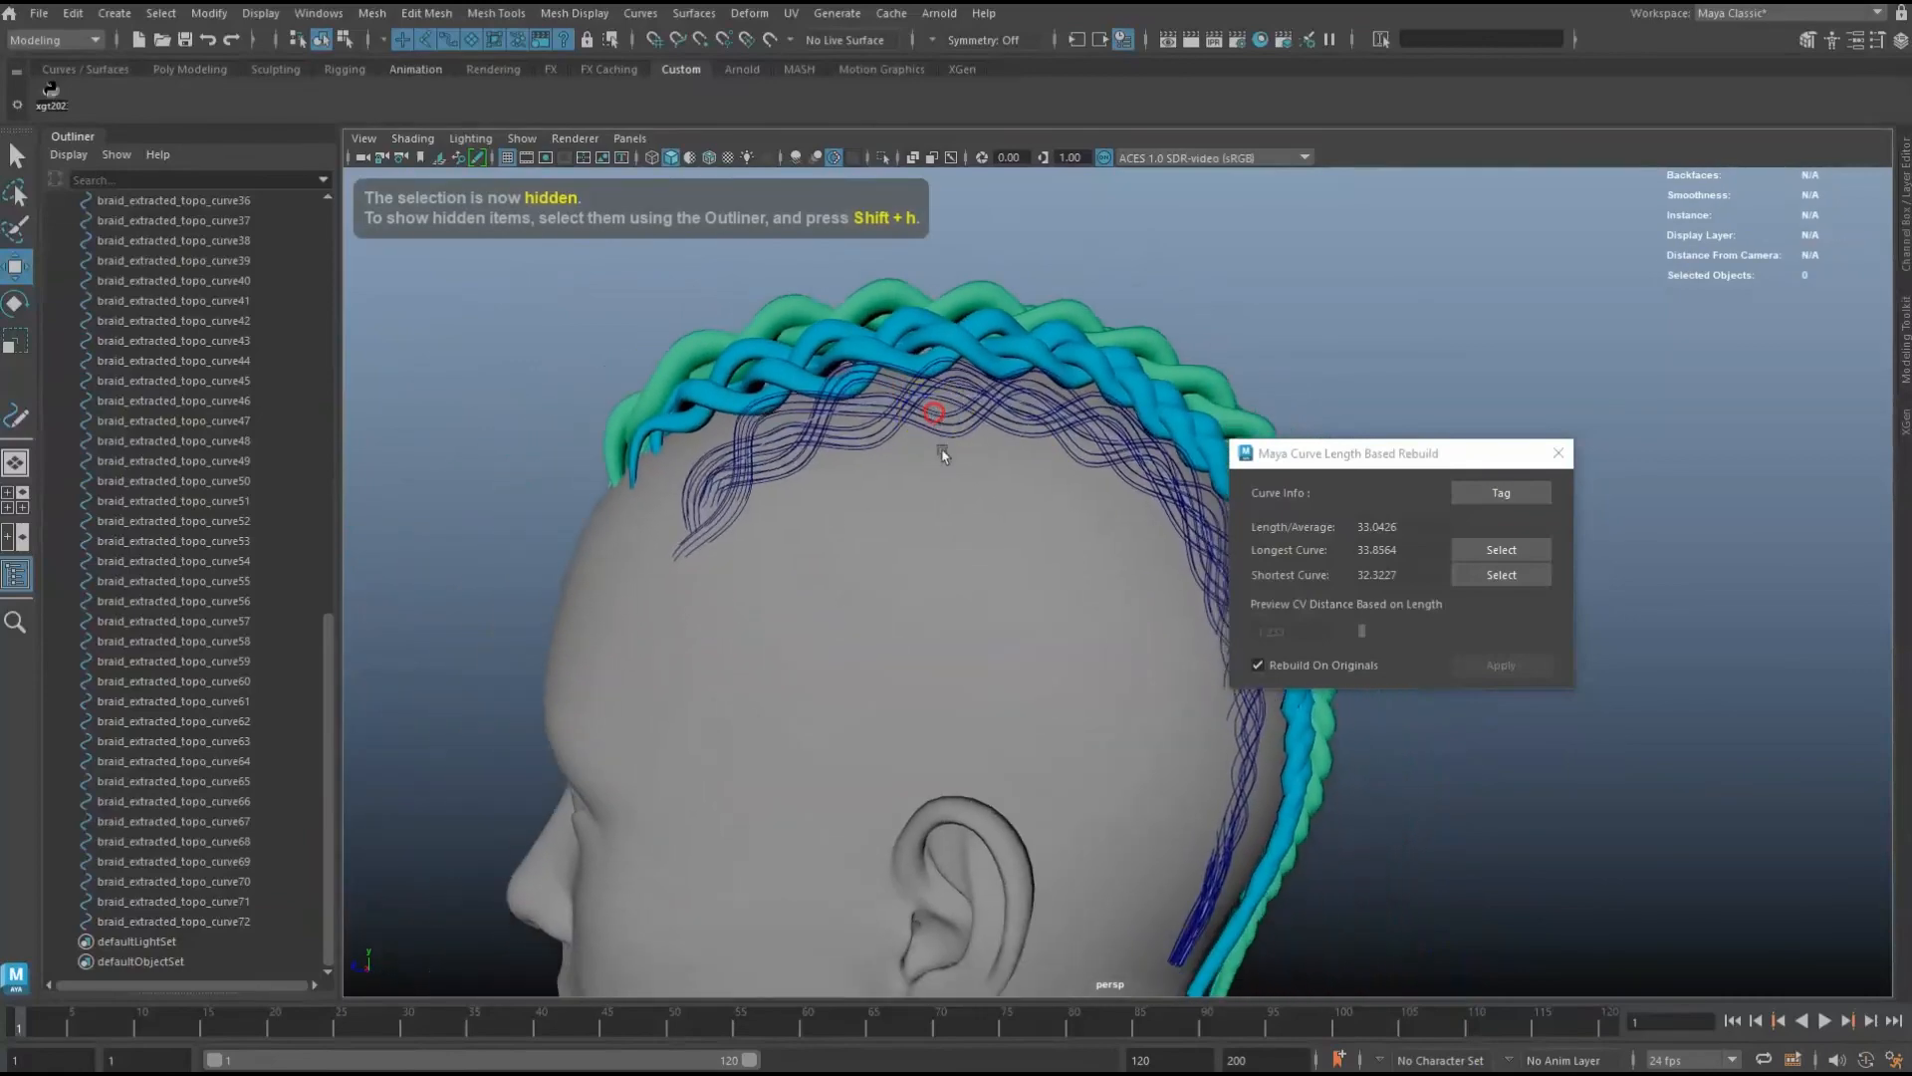